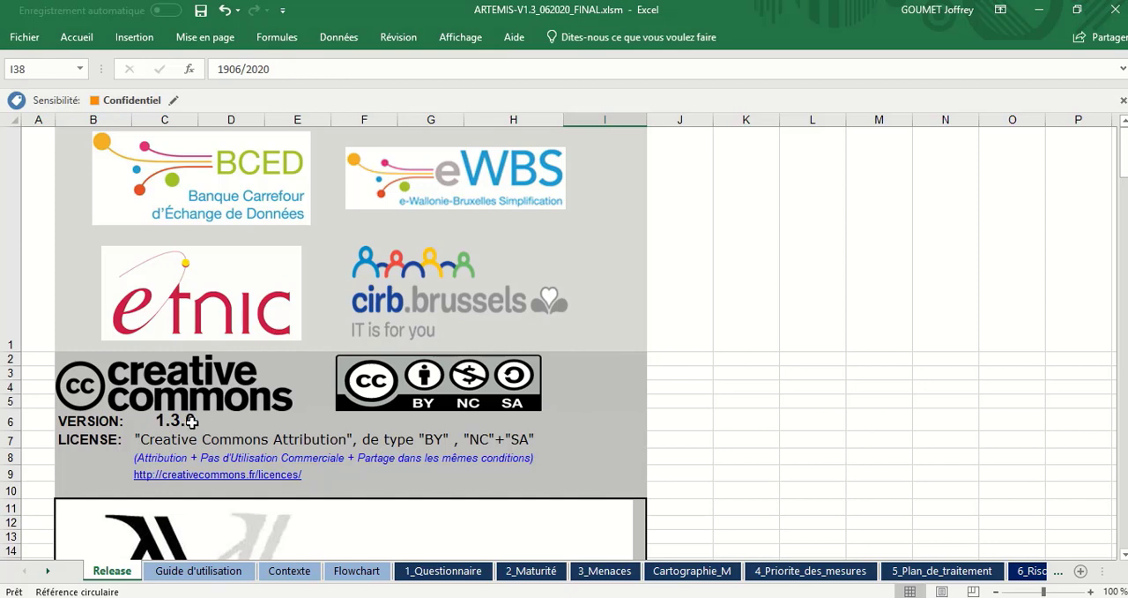
Step: Check the version cell on the Release sheet and examine the risk-analysis steps diagram on the Flowchart sheet
click(191, 421)
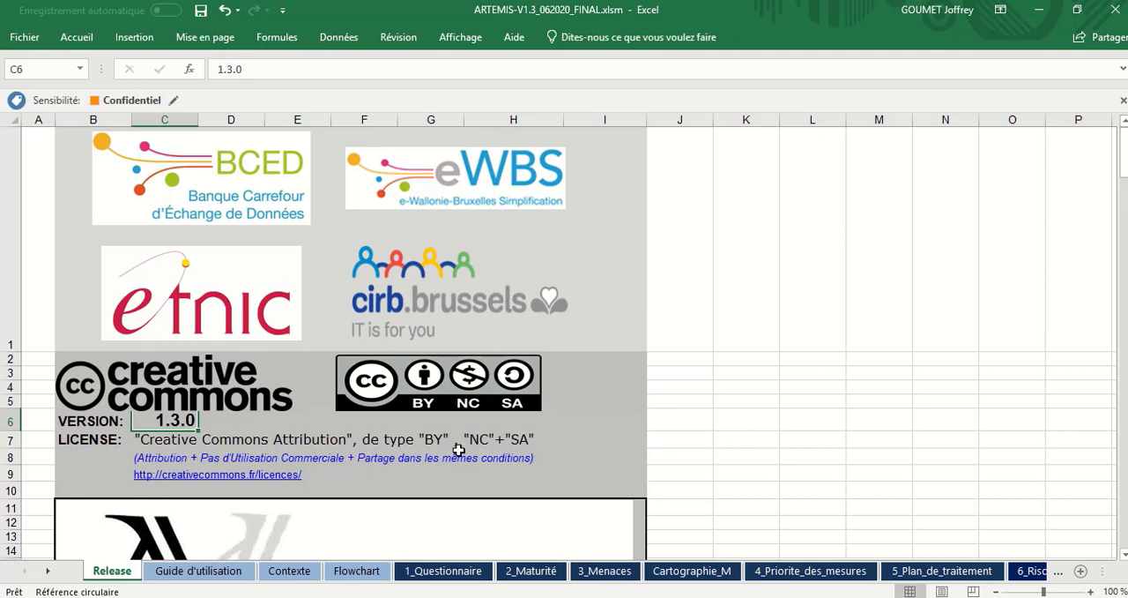
click(357, 571)
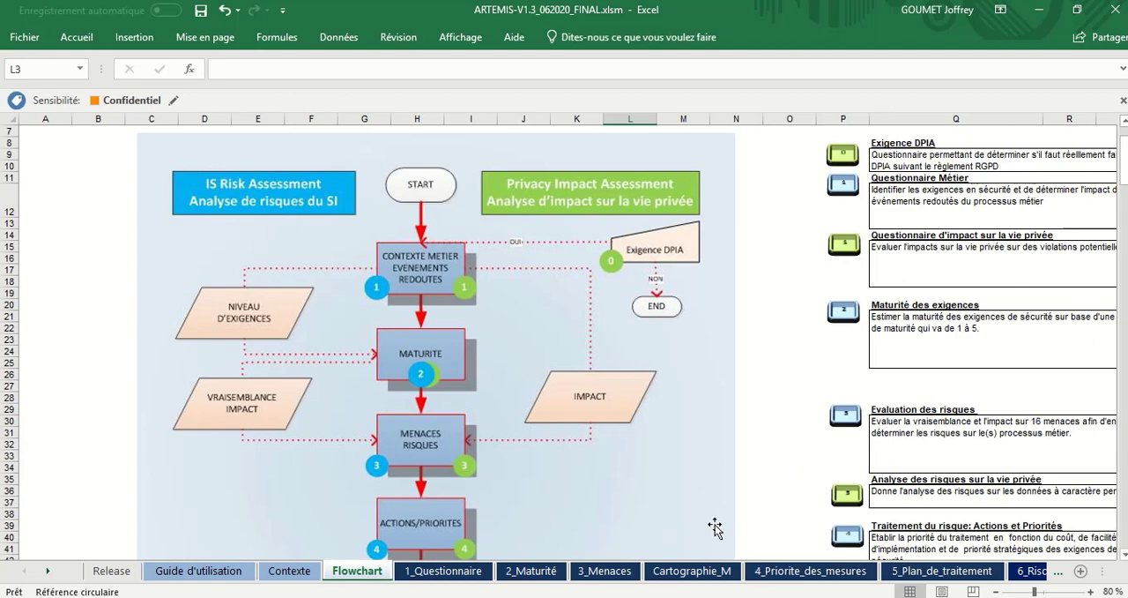
scroll(756, 420, down, 1)
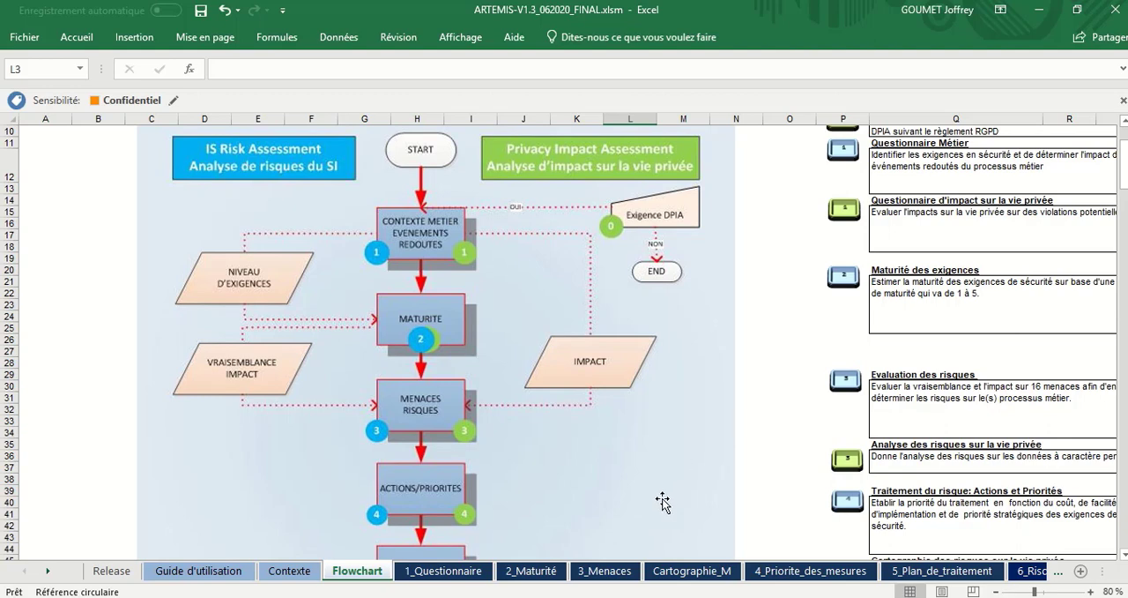
click(615, 370)
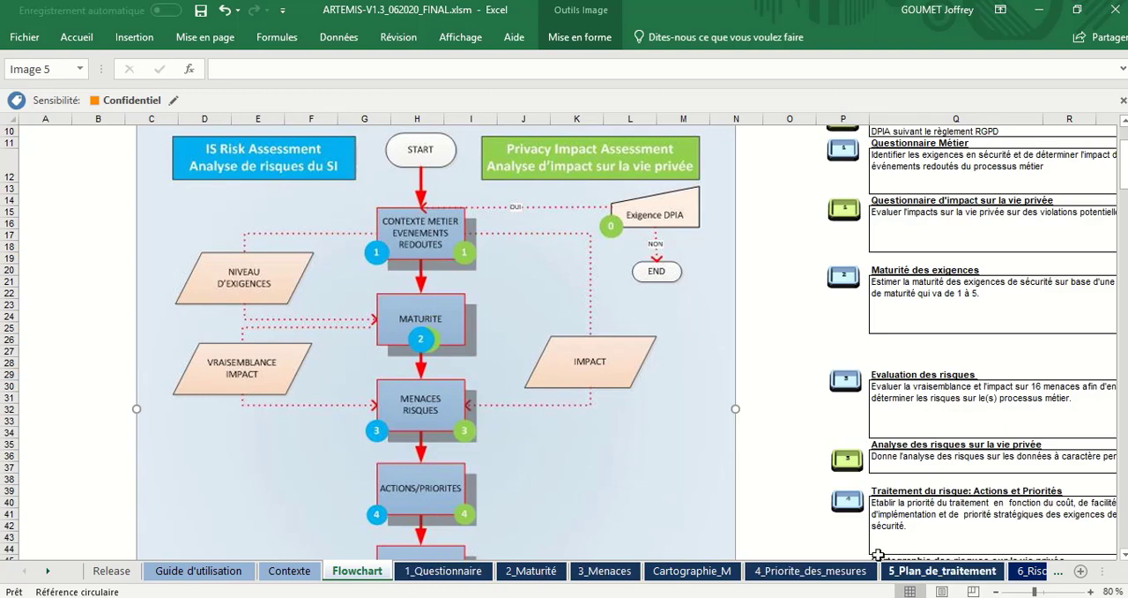
Step: Look through the 1_Questionnaire sheet from the data-type questions to the incident impact ratings of question 14
click(477, 583)
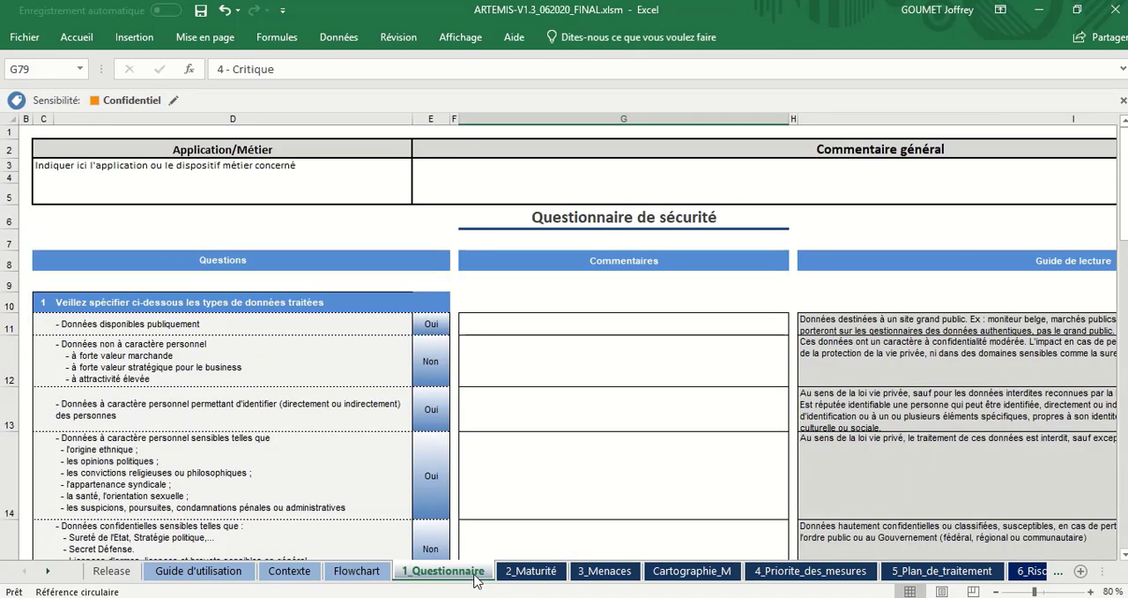
scroll(546, 484, down, 6)
scroll(547, 484, down, 5)
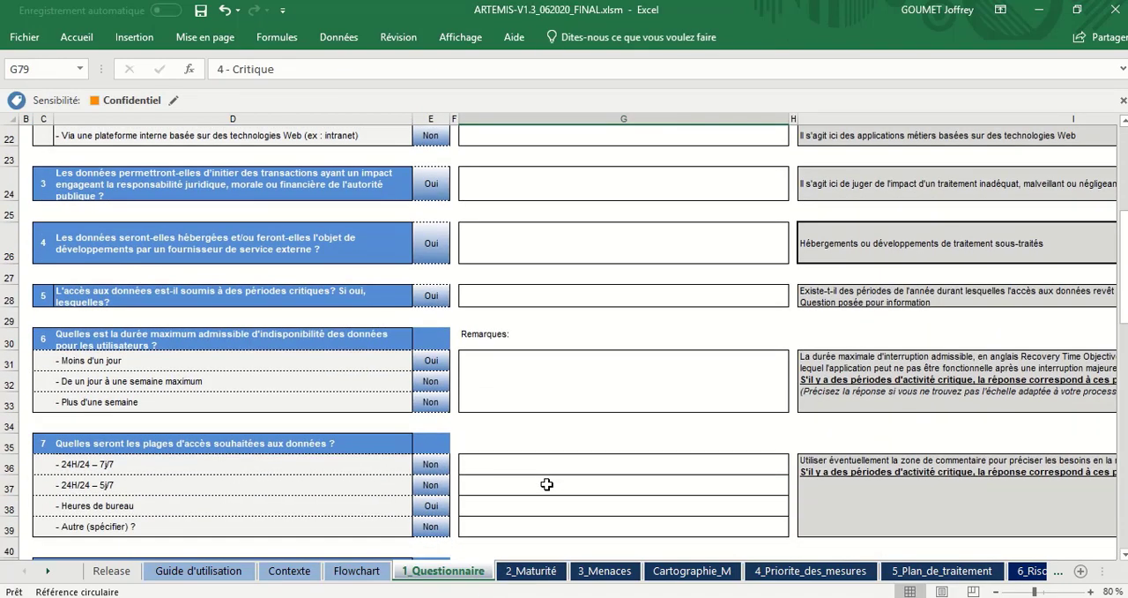
scroll(547, 484, down, 7)
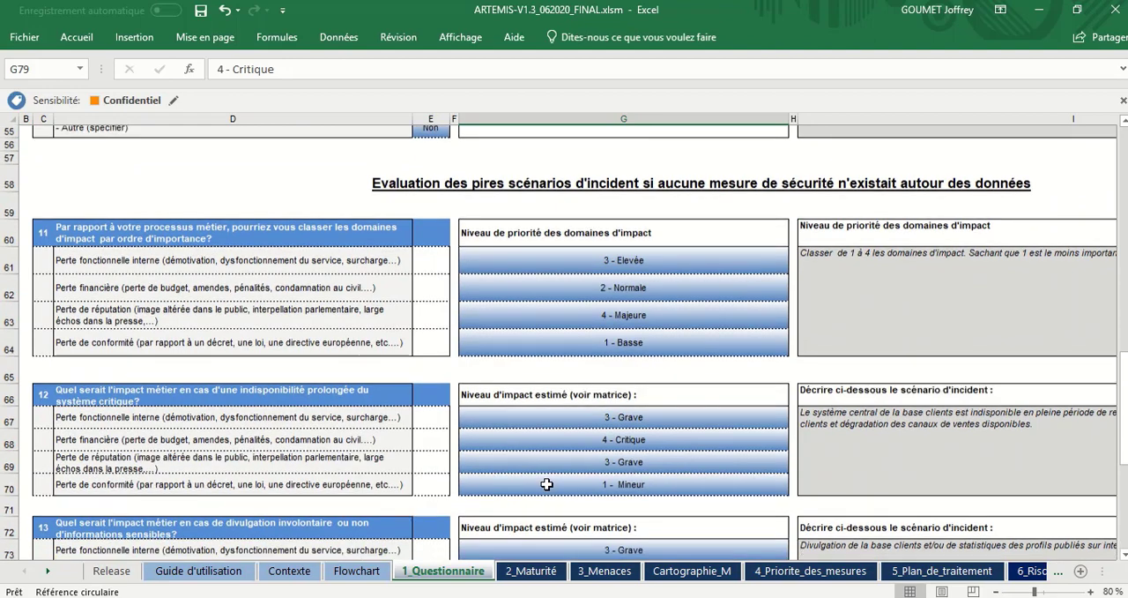
scroll(546, 484, down, 3)
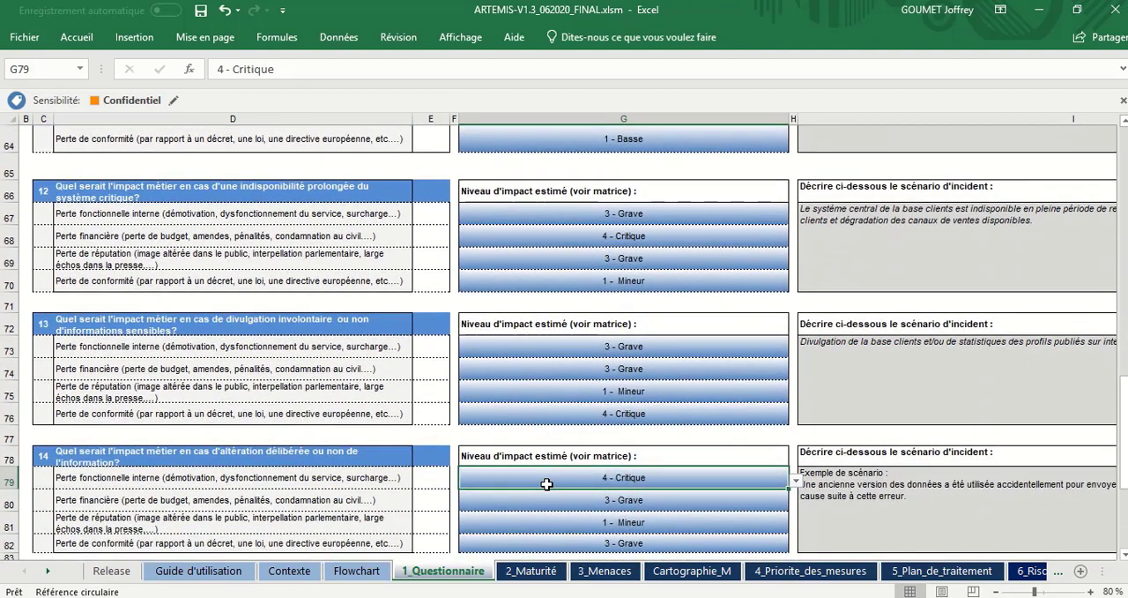
Step: Open the PIA_DACP sheet and read through its eight privacy impact questions with their estimated impact levels
click(49, 573)
click(50, 572)
click(50, 573)
click(50, 573)
click(50, 573)
click(51, 573)
click(50, 573)
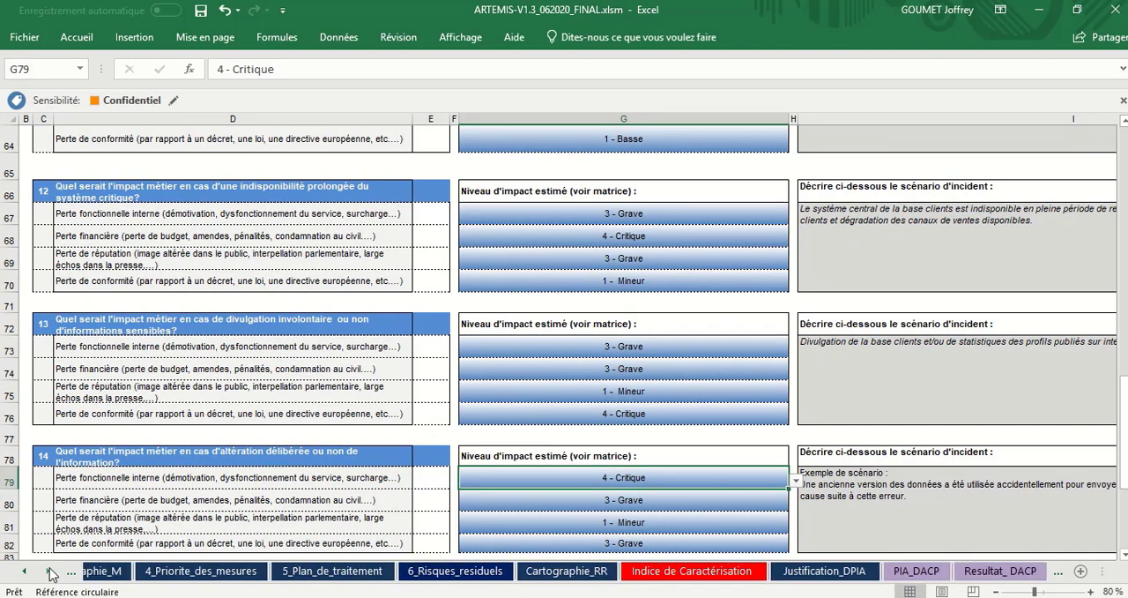
click(50, 573)
click(50, 573)
click(50, 573)
click(51, 573)
click(50, 572)
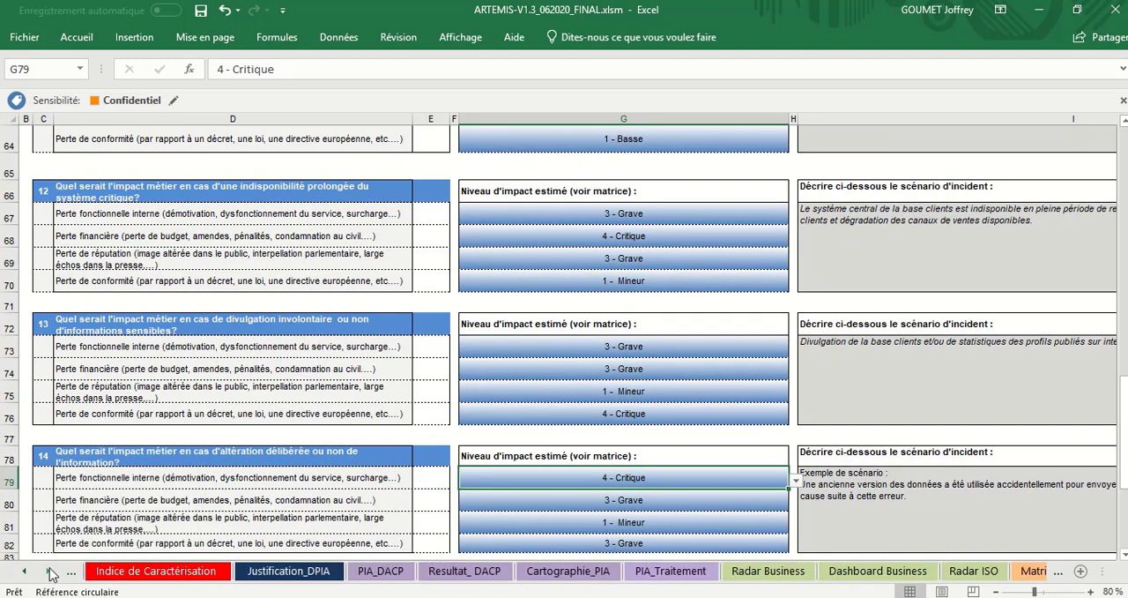
click(382, 573)
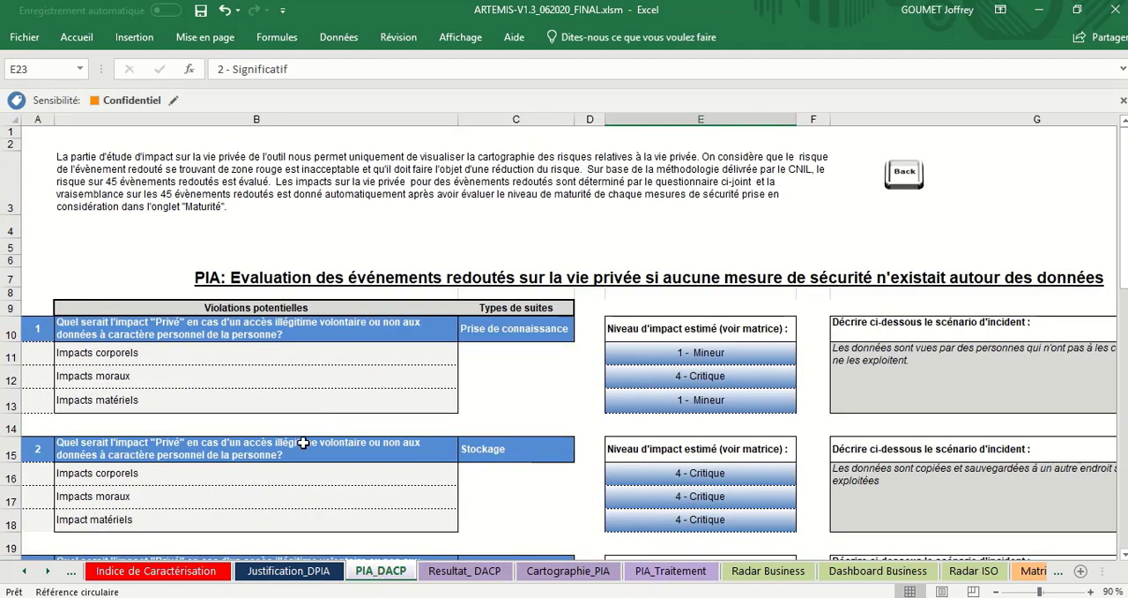
scroll(464, 494, down, 5)
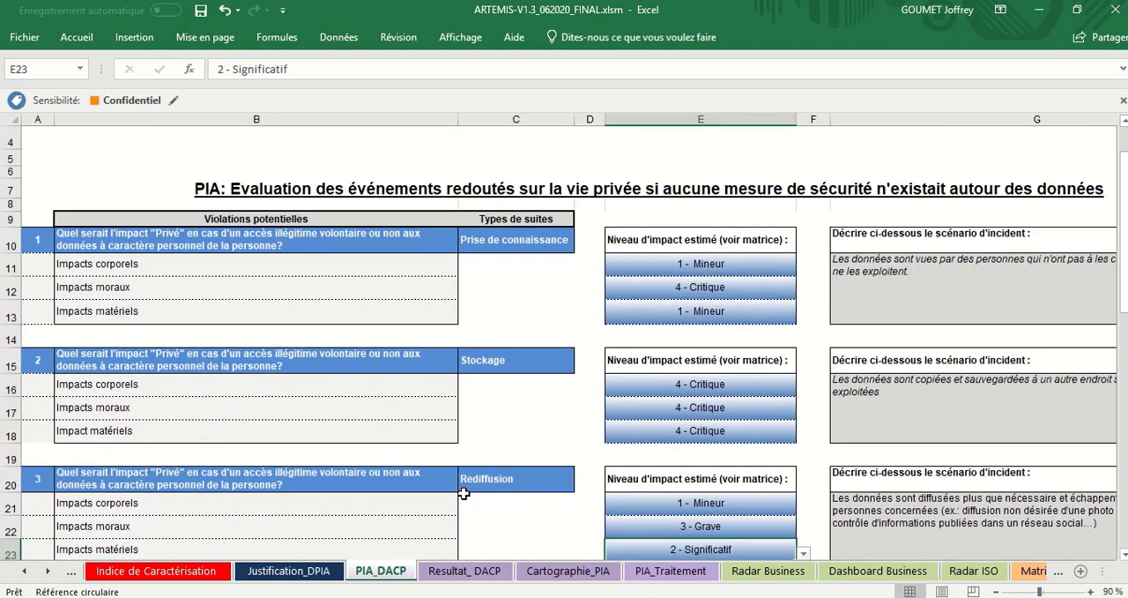
scroll(464, 493, down, 3)
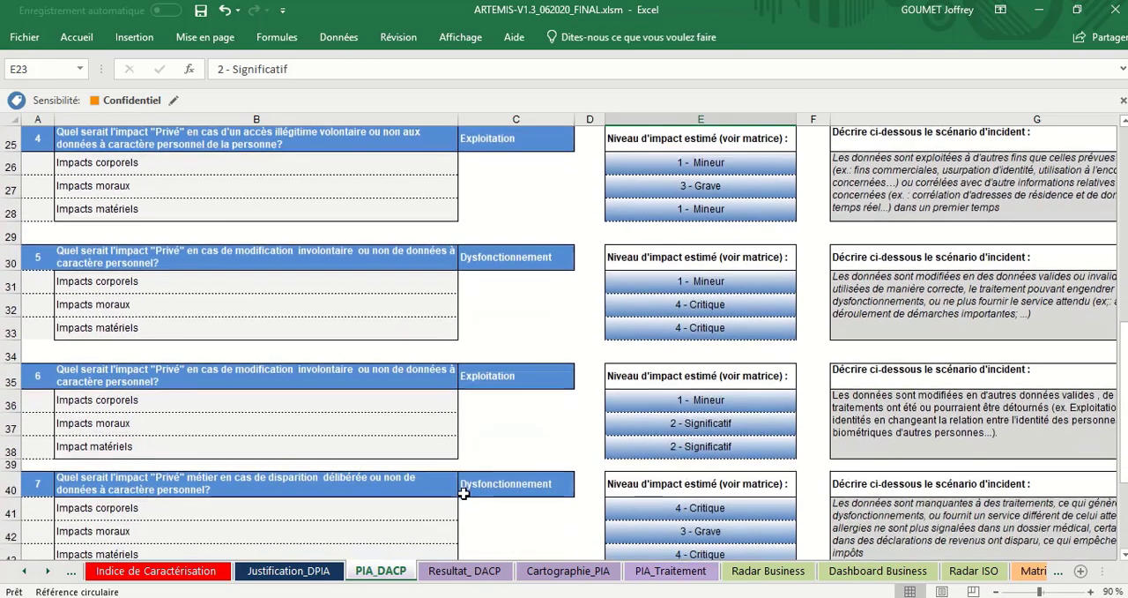
scroll(464, 494, down, 3)
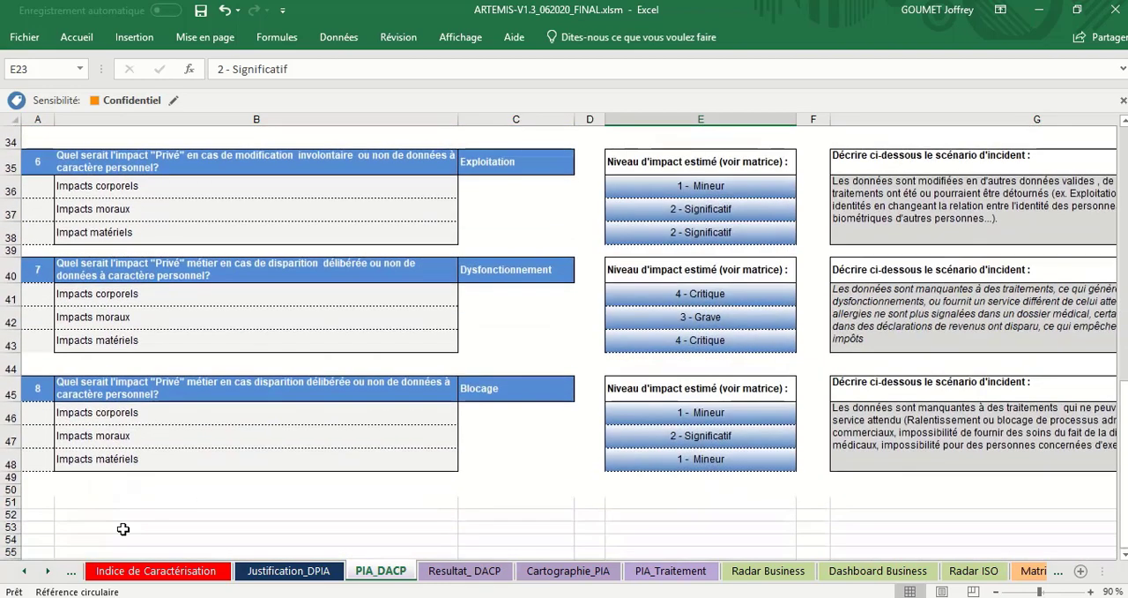
Step: Open the Guide d'utilisation sheet and skim the instructions for each tab in Part 1, Analyse de risques
click(25, 571)
click(24, 571)
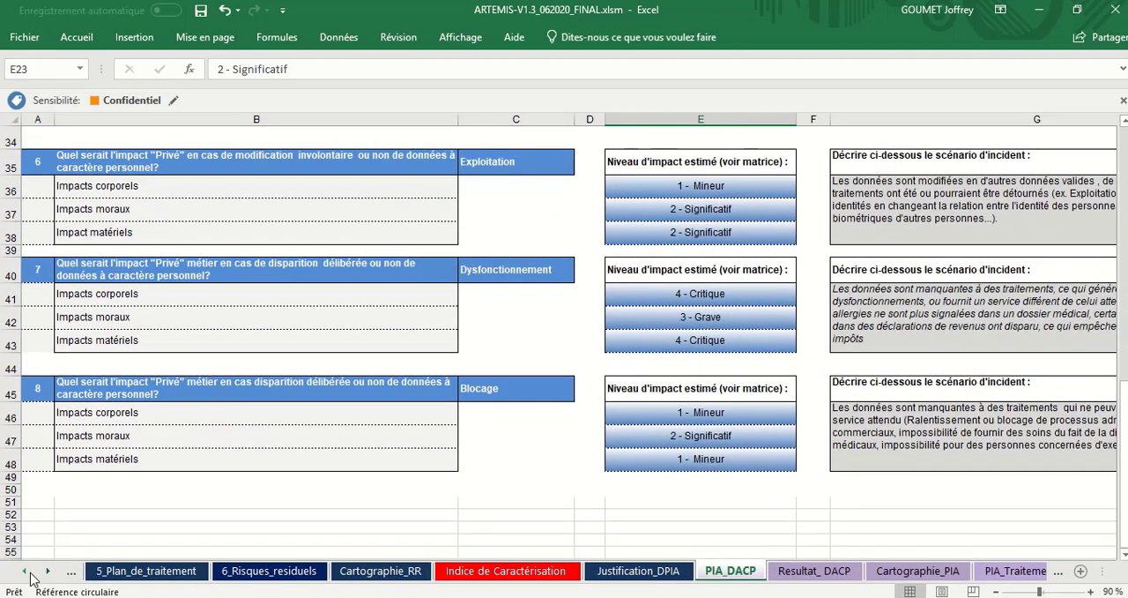
click(24, 571)
click(25, 572)
click(26, 571)
click(26, 572)
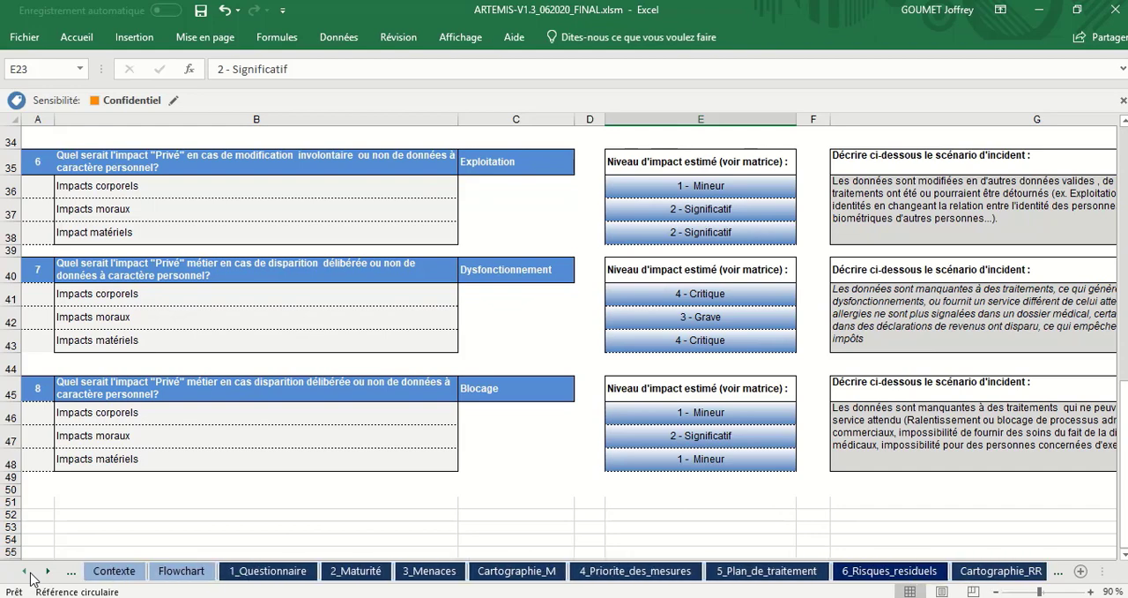
click(27, 571)
click(26, 571)
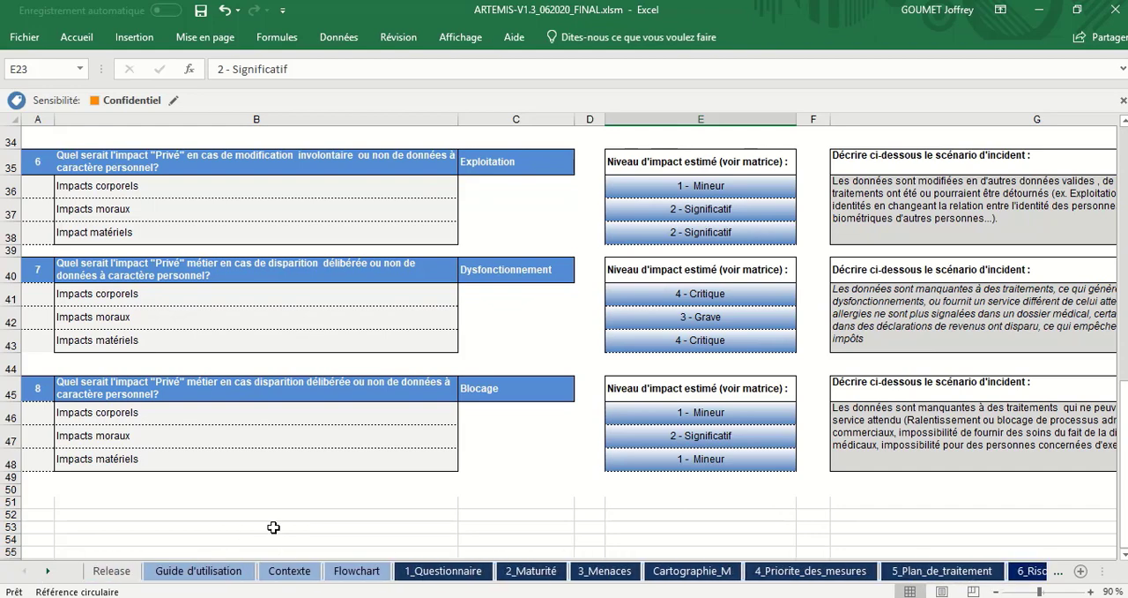
click(231, 578)
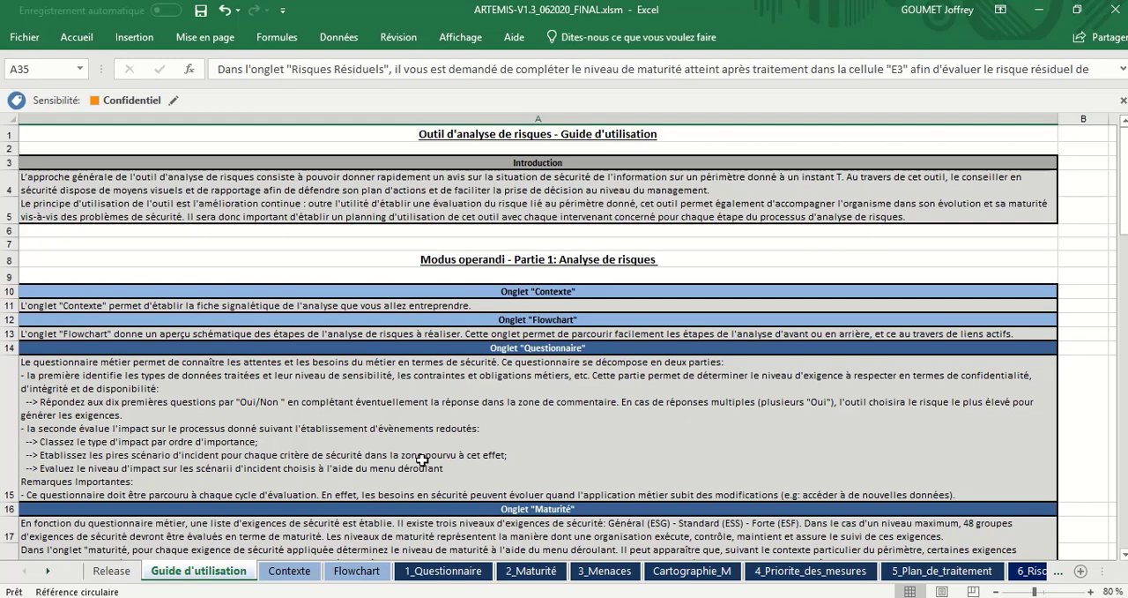
scroll(578, 426, down, 5)
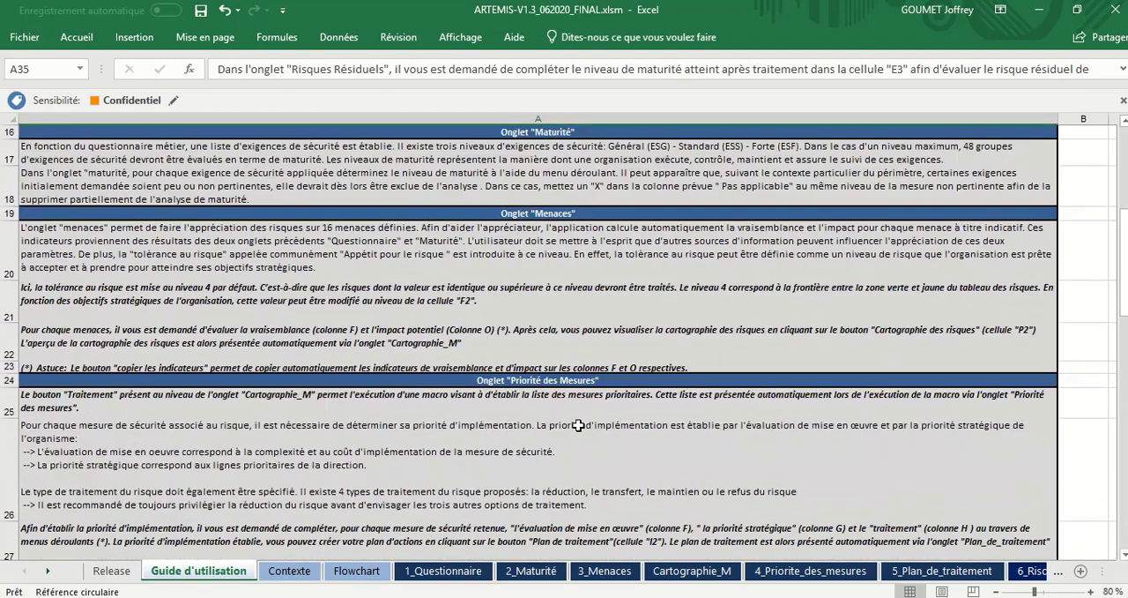
scroll(578, 426, up, 5)
scroll(578, 425, down, 4)
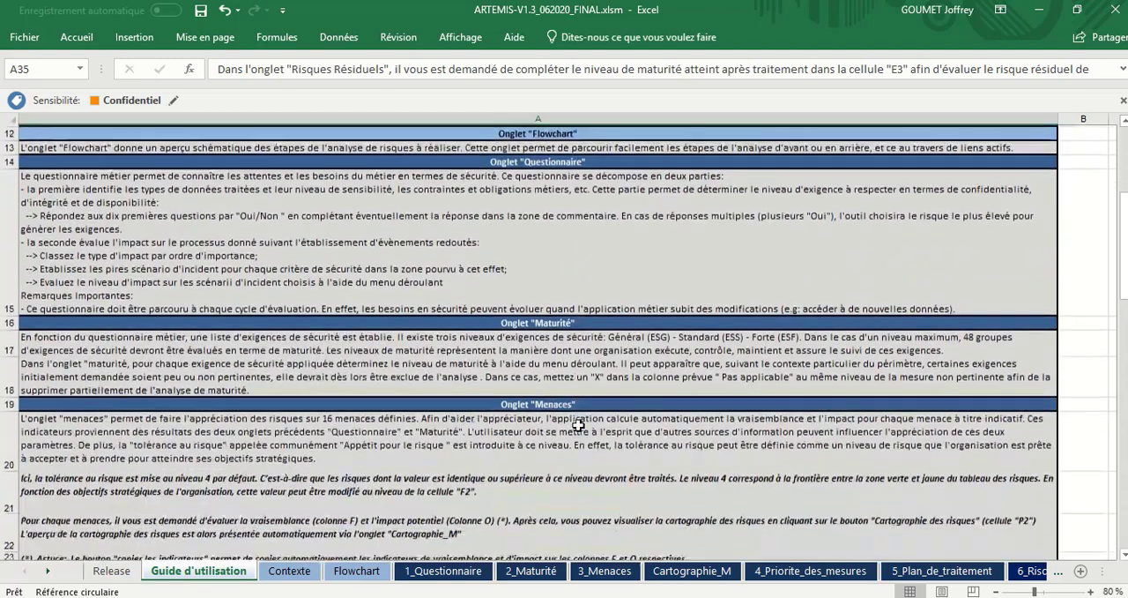
scroll(578, 425, up, 4)
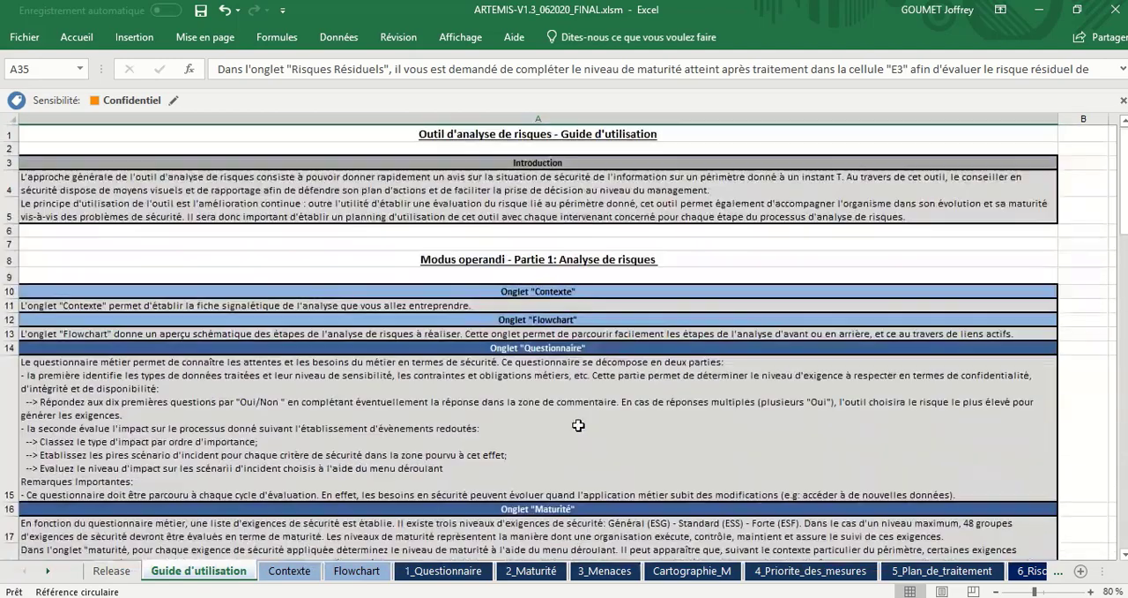
Step: Return to the 1_Questionnaire sheet and review its questions from the impact scenarios back to the Application/Métier header
click(455, 571)
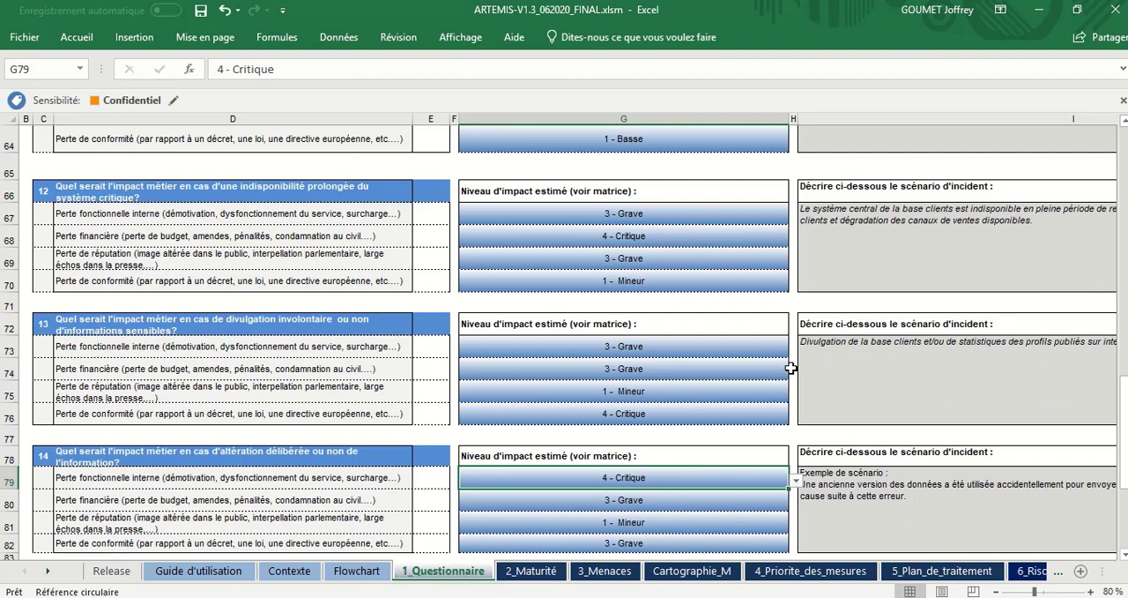
scroll(791, 368, up, 5)
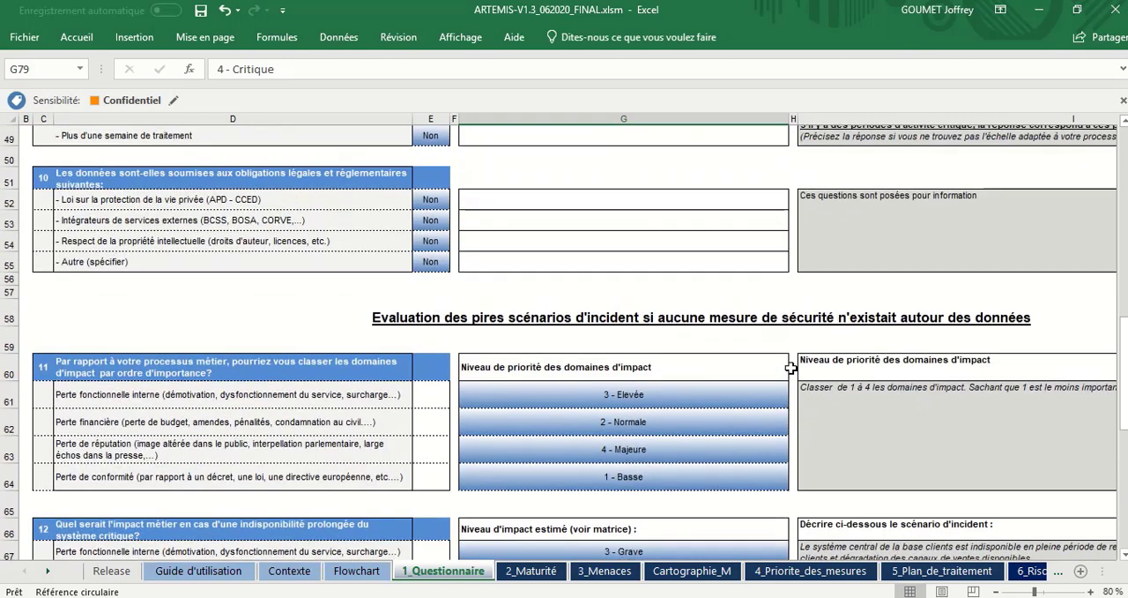
scroll(792, 368, up, 11)
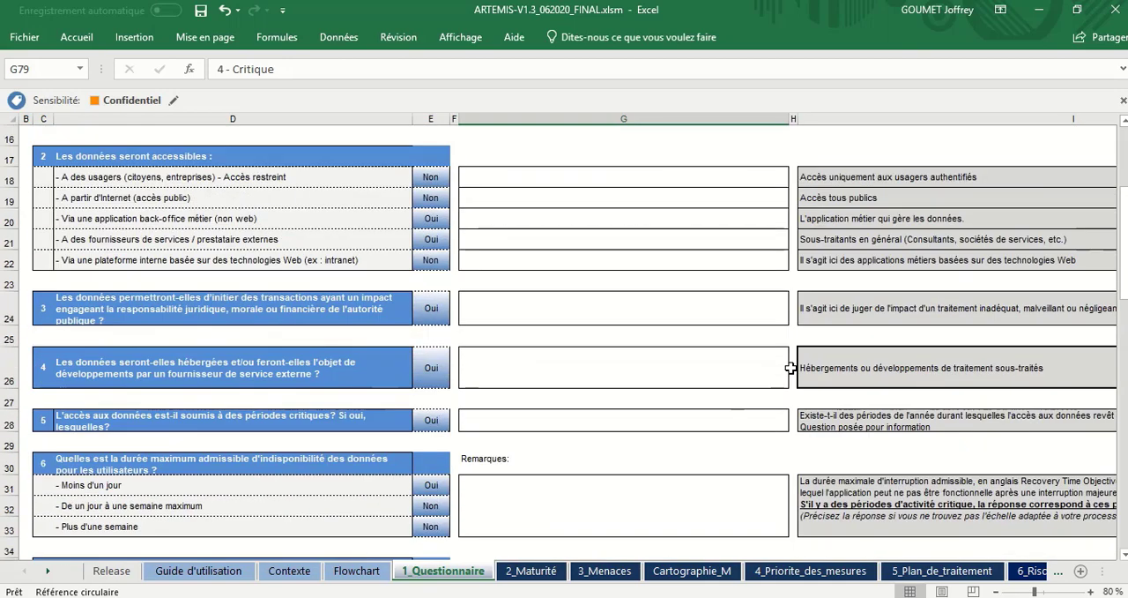
scroll(792, 368, up, 5)
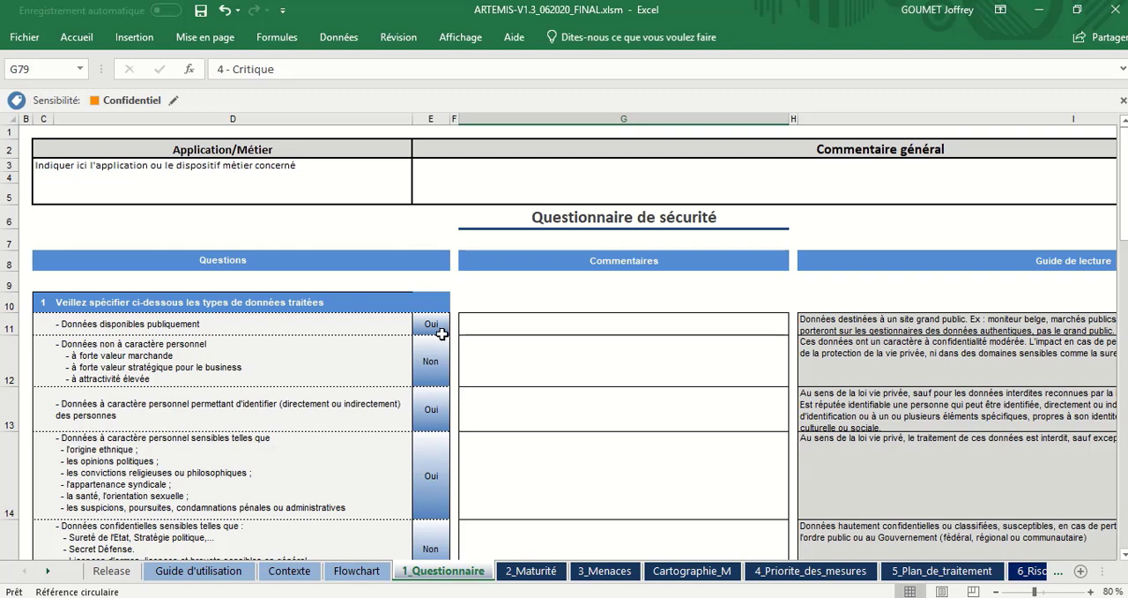
Step: Inspect the Oui/Non answer cells for the data types listed under question 1
click(440, 334)
click(439, 362)
click(430, 413)
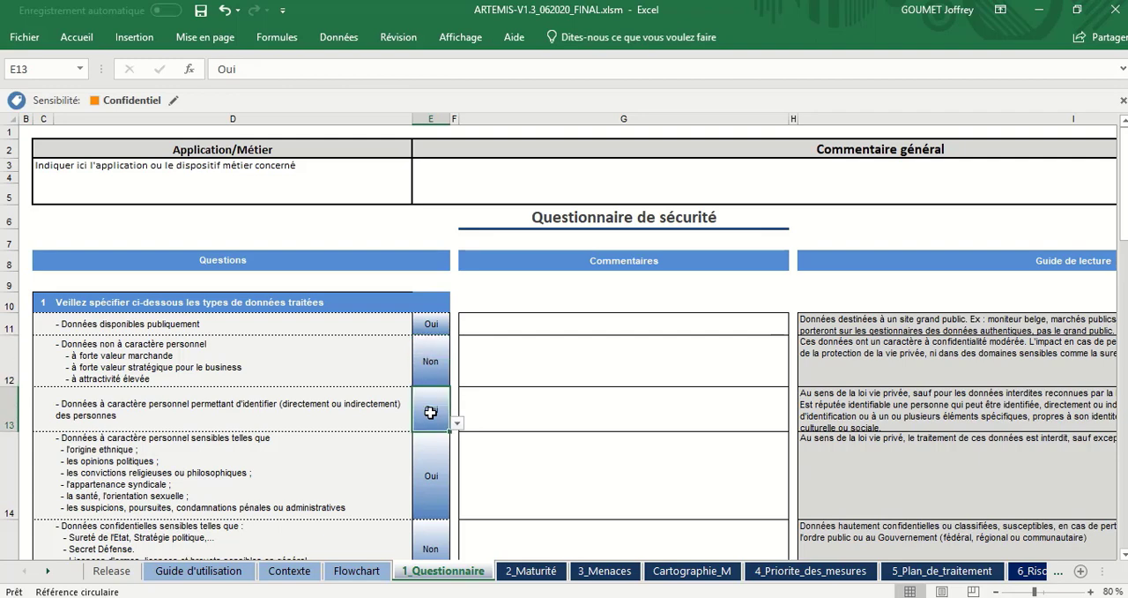
click(437, 468)
click(434, 414)
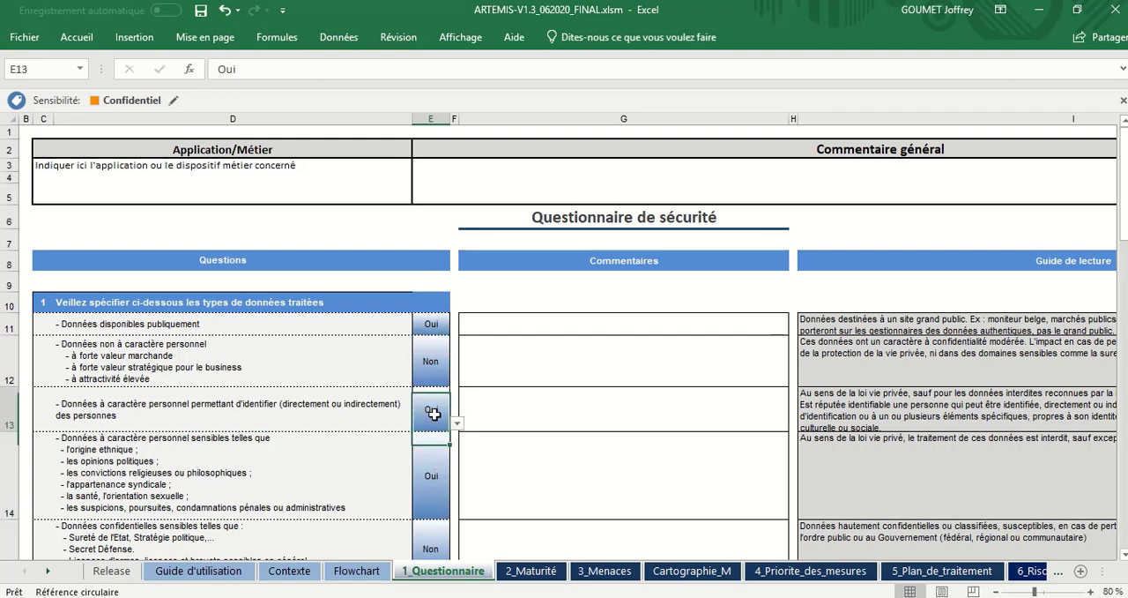
Step: Set the question 1 answer for "Données non à caractère personnel" to Non using its predefined choices
click(434, 366)
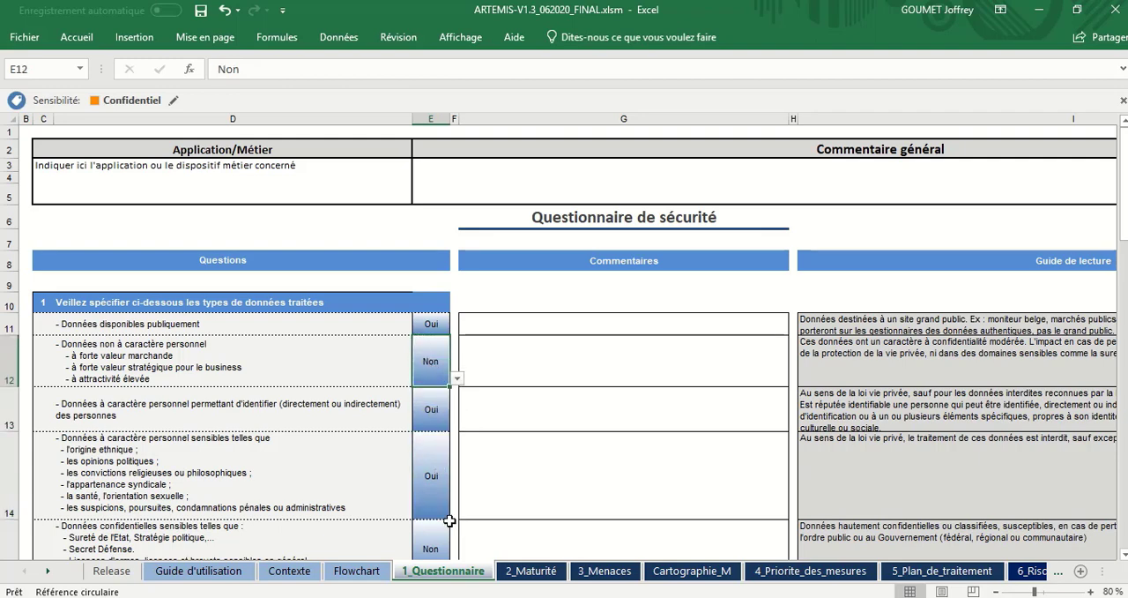
click(457, 378)
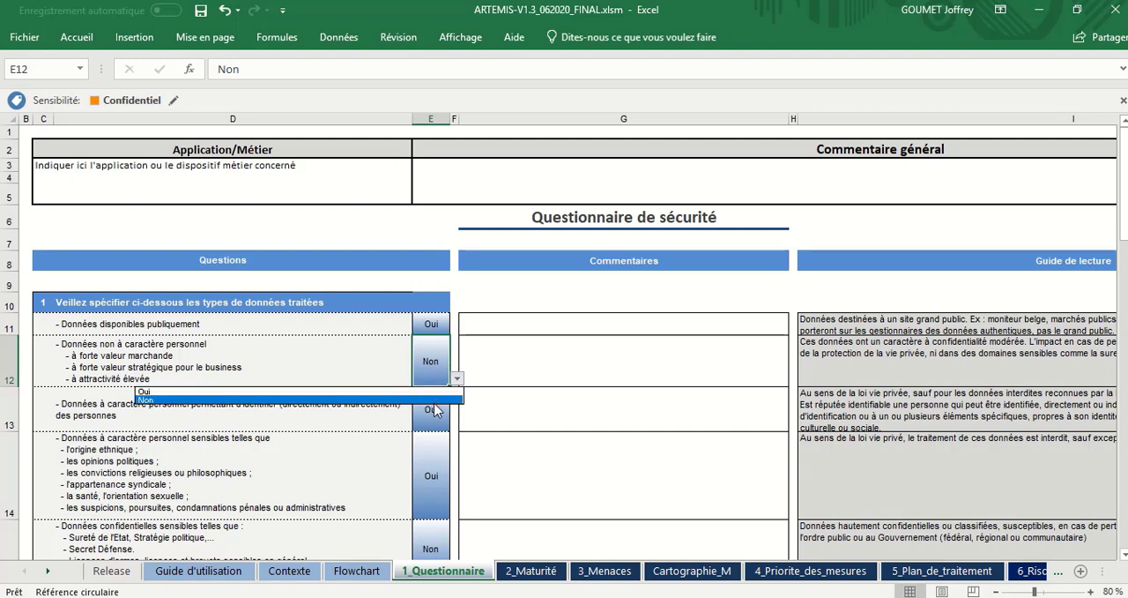
click(434, 401)
click(431, 410)
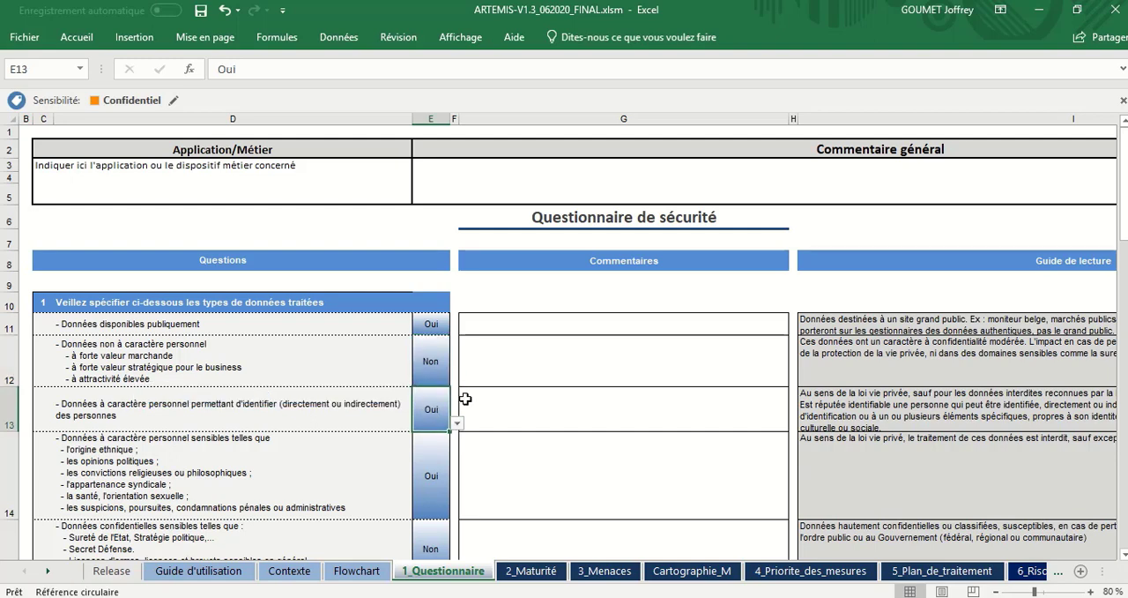
Step: Inspect the question 1 comment cell, the Commentaire général area and the Application/Métier field
click(595, 348)
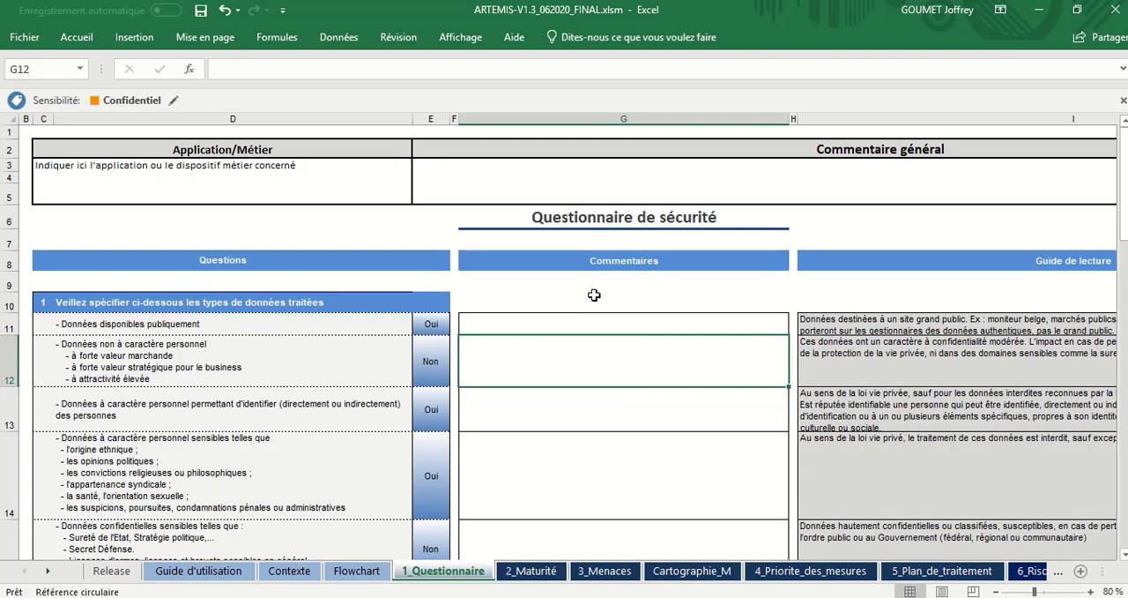
click(729, 186)
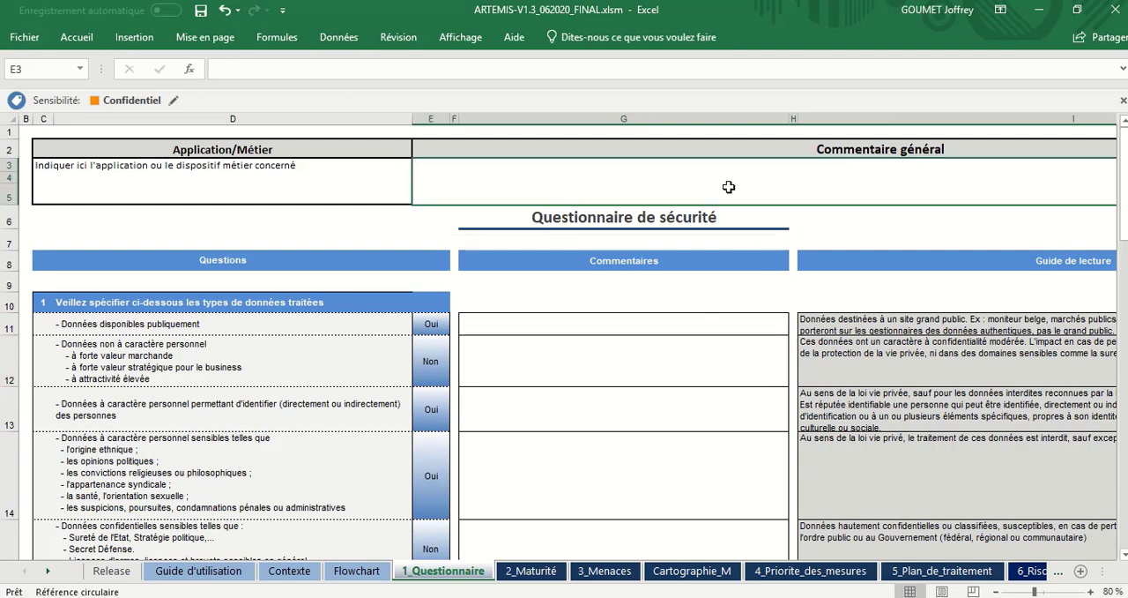
click(375, 191)
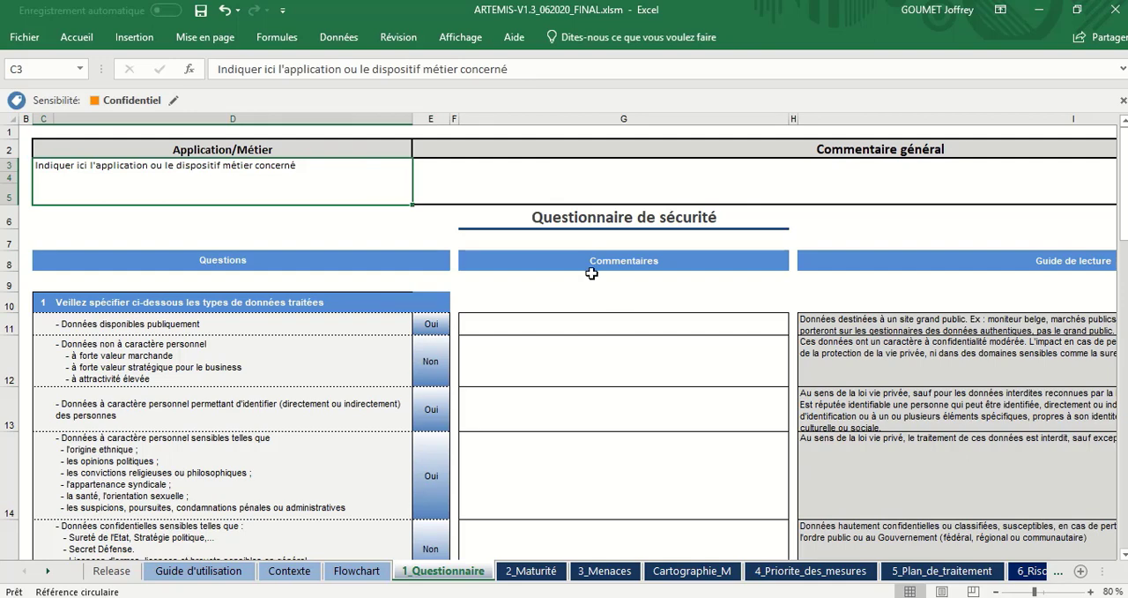
Step: Skim the security questionnaire from question 1 through question 10 and return to the data types of question 1
scroll(620, 327, down, 2)
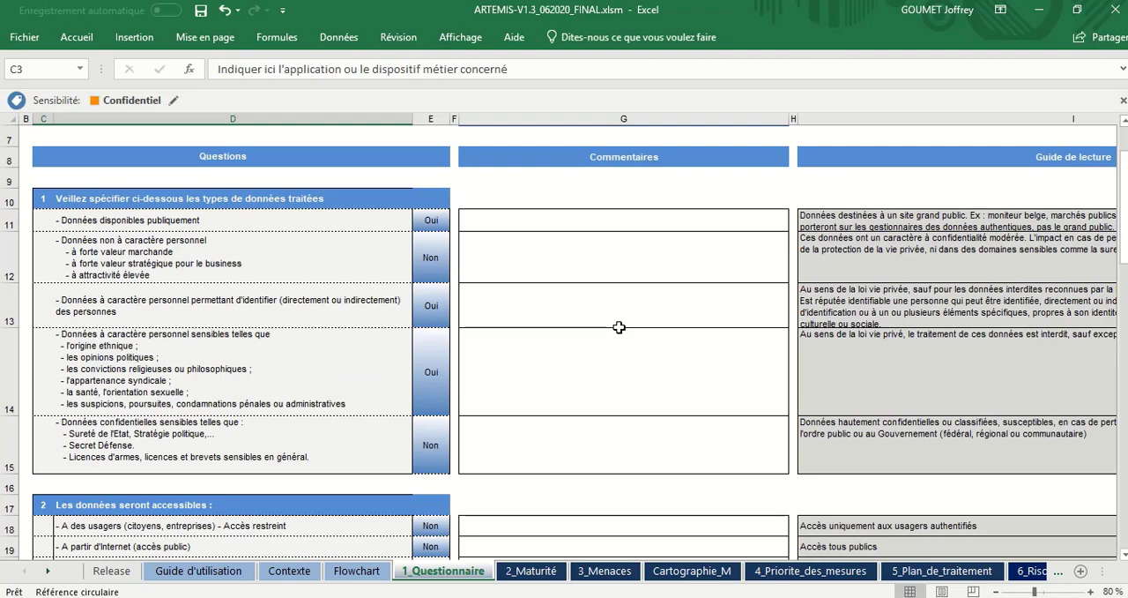
scroll(620, 327, down, 9)
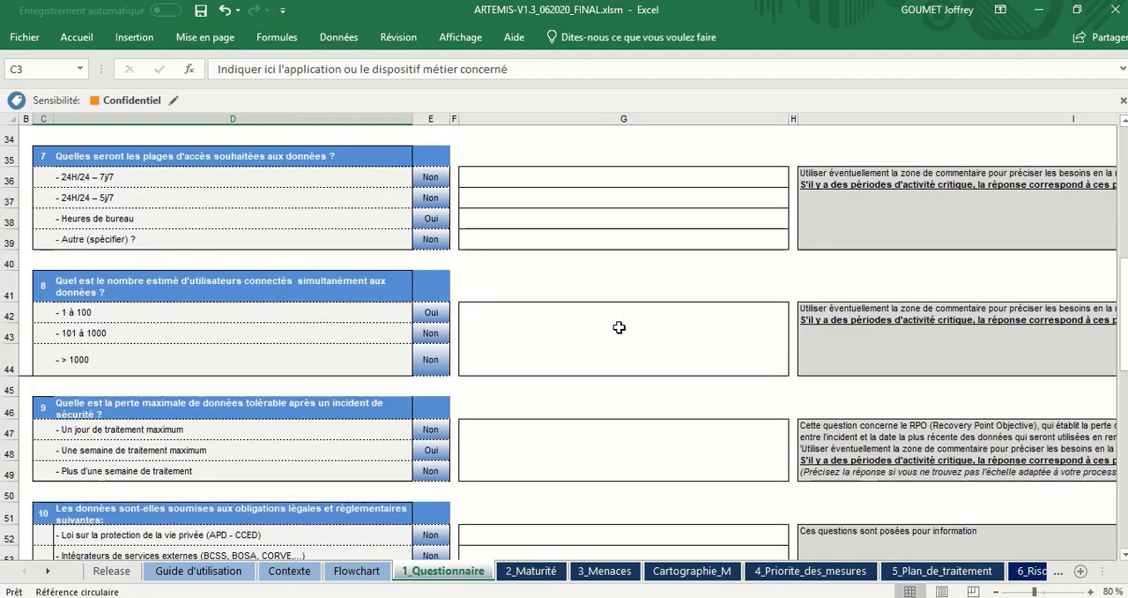
scroll(620, 327, down, 1)
scroll(620, 327, up, 8)
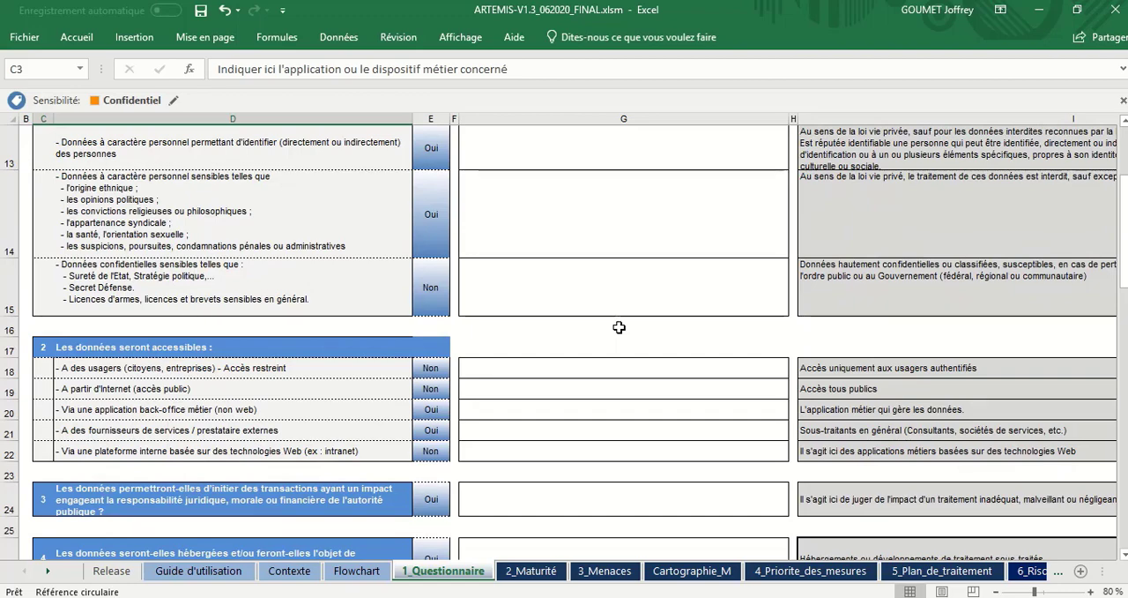
scroll(619, 327, up, 1)
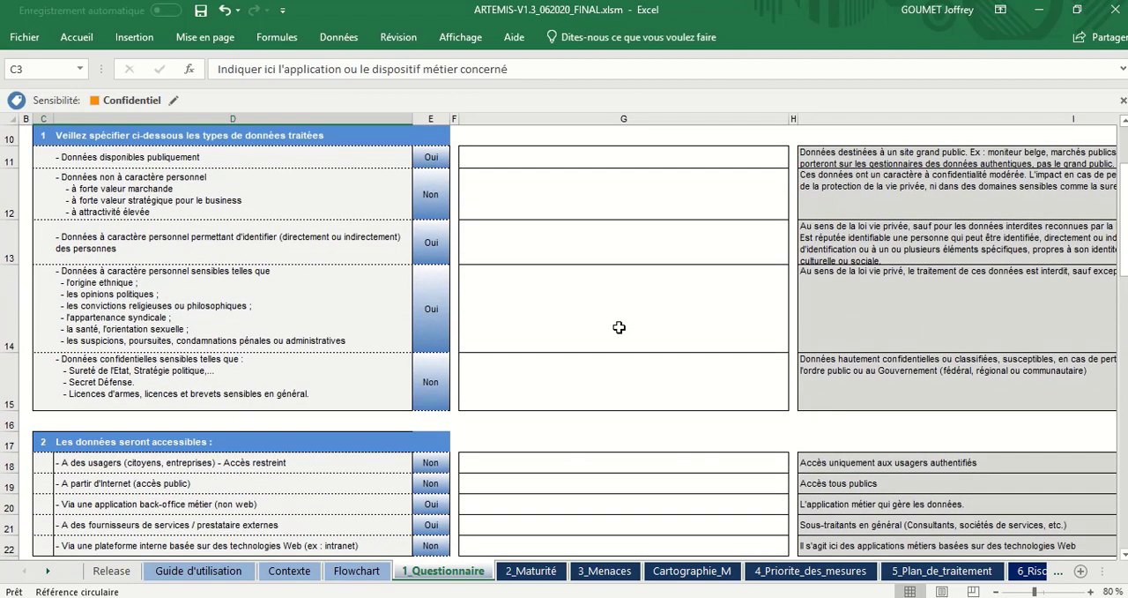
scroll(620, 327, up, 1)
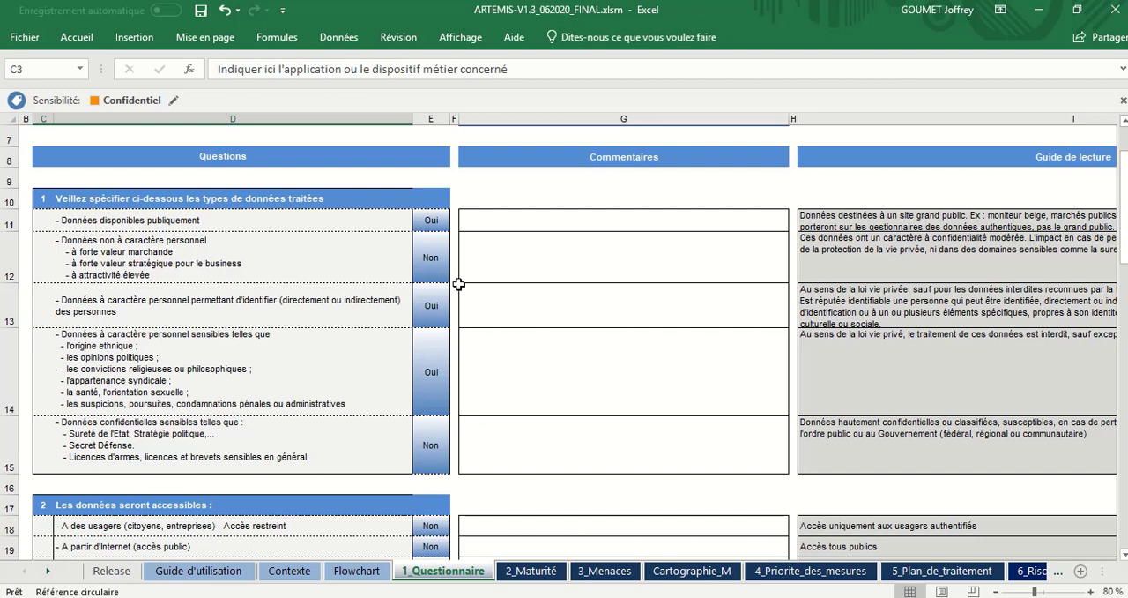
Step: Examine the question 1 entries for publicly available data and non-personal data along with their Oui/Non answers
click(313, 224)
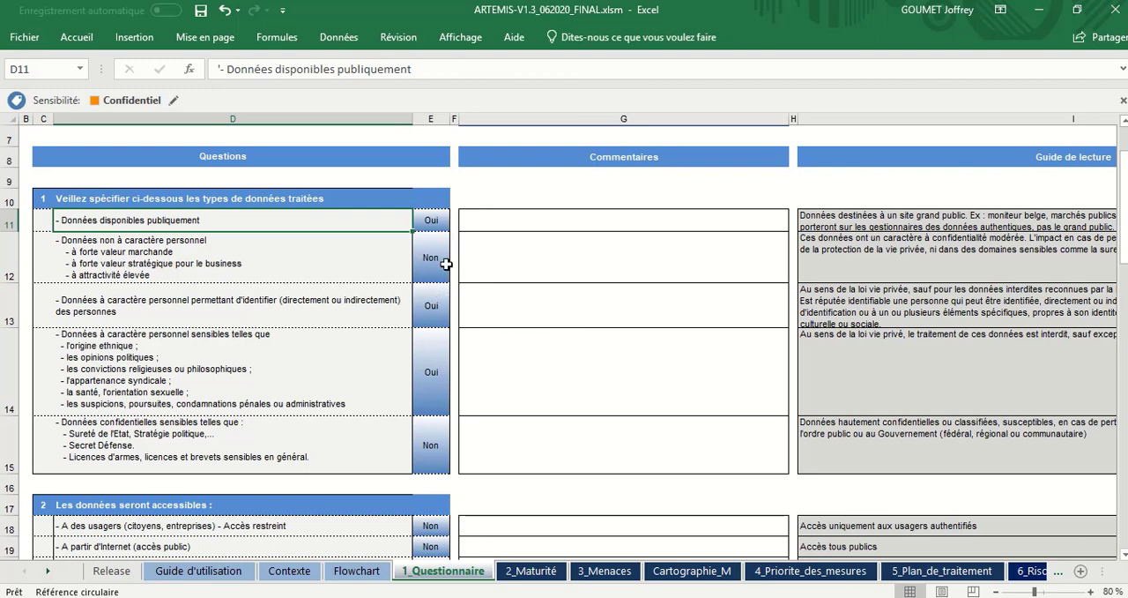
click(433, 378)
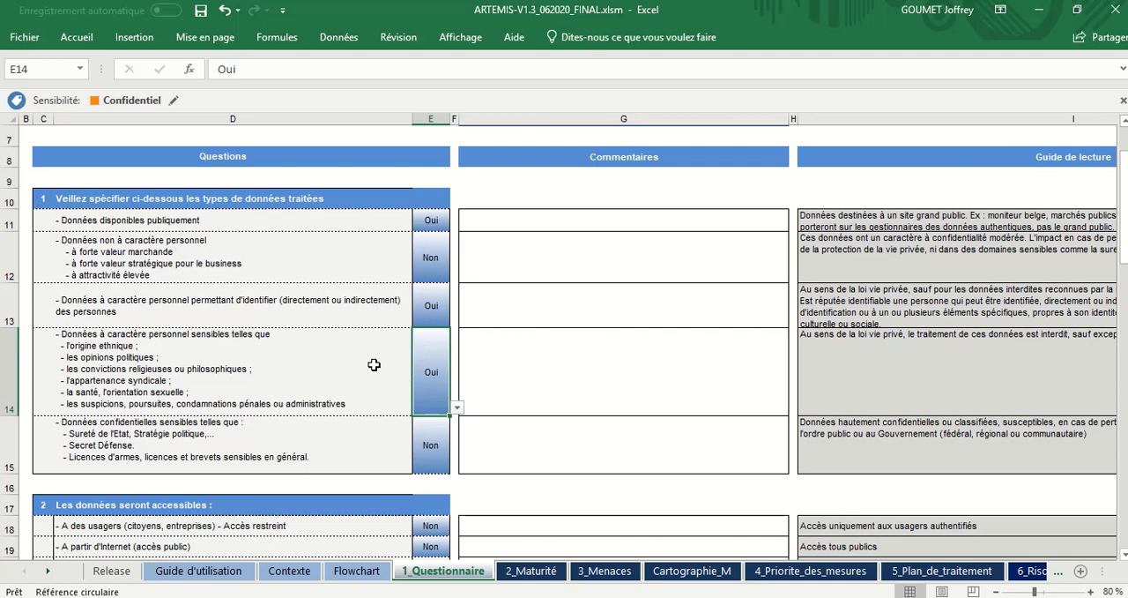
click(293, 220)
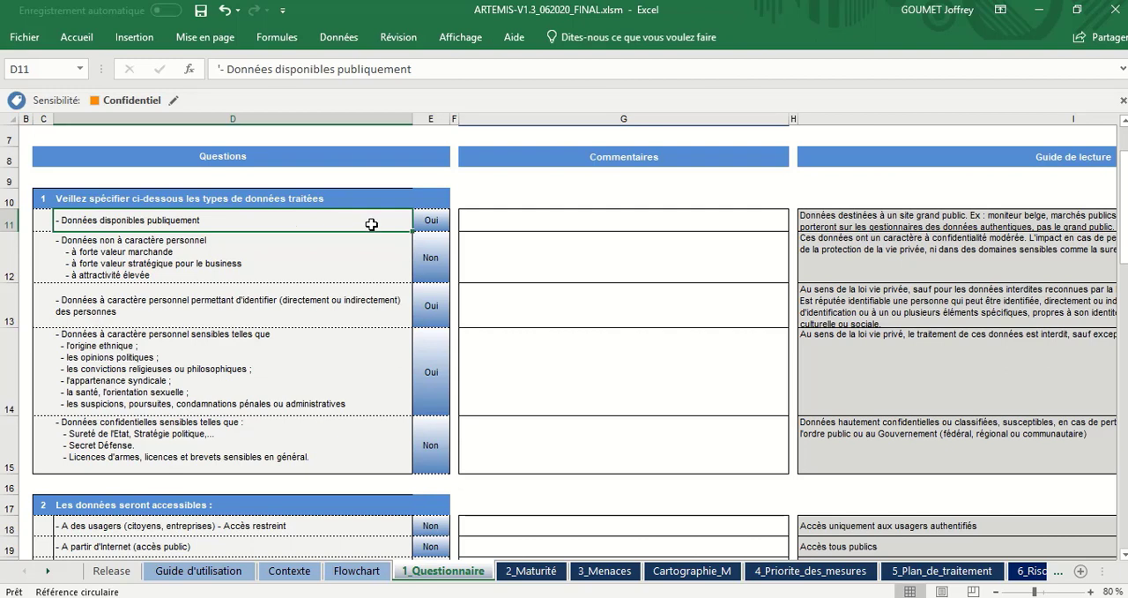
click(443, 213)
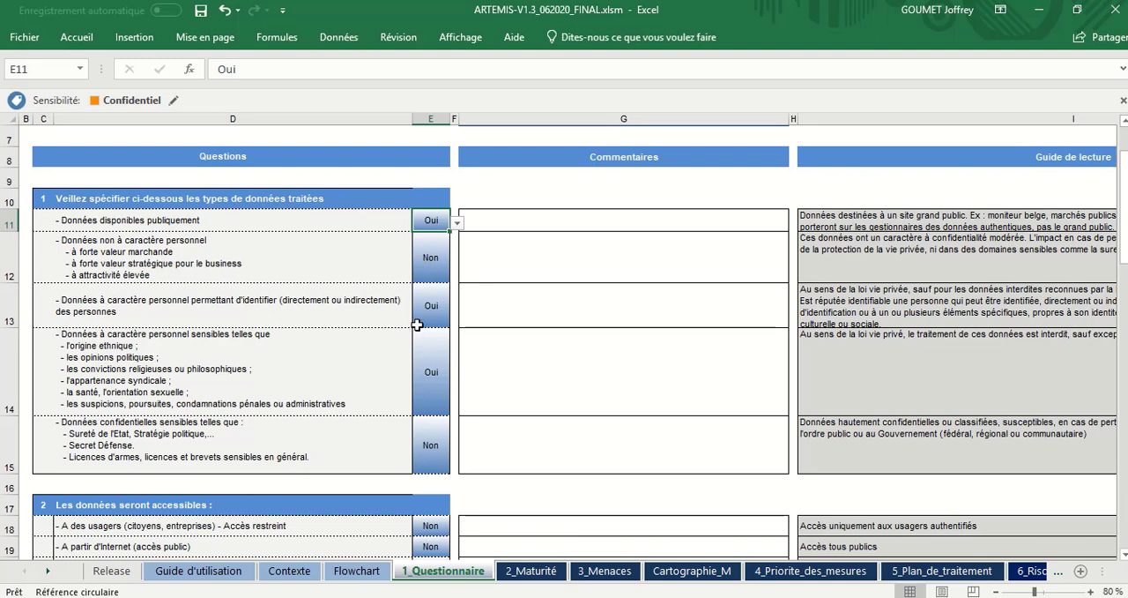
click(330, 267)
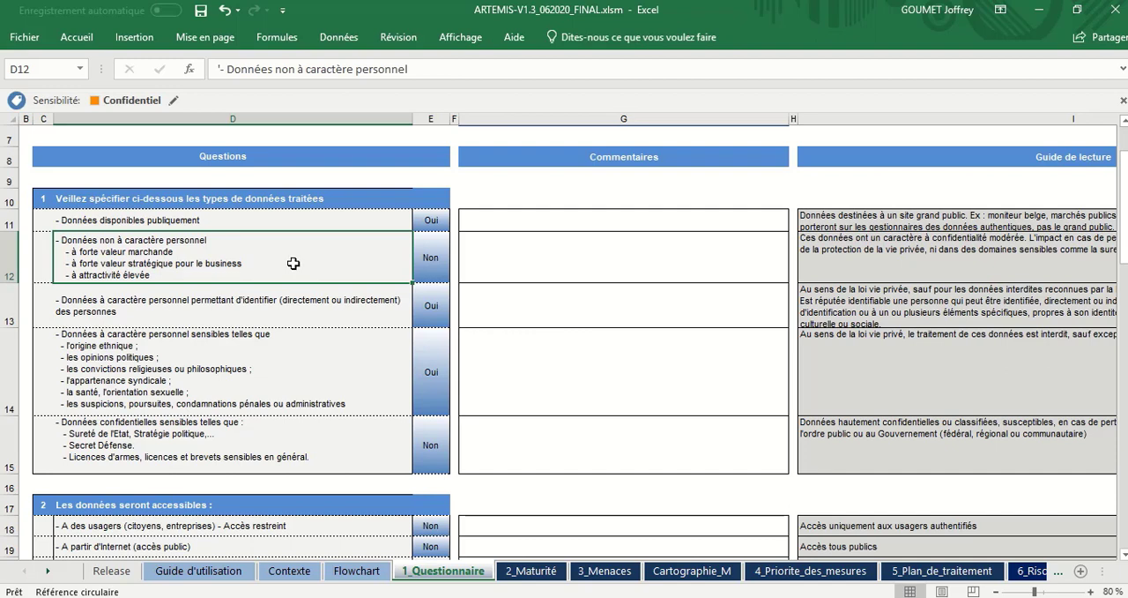
click(431, 259)
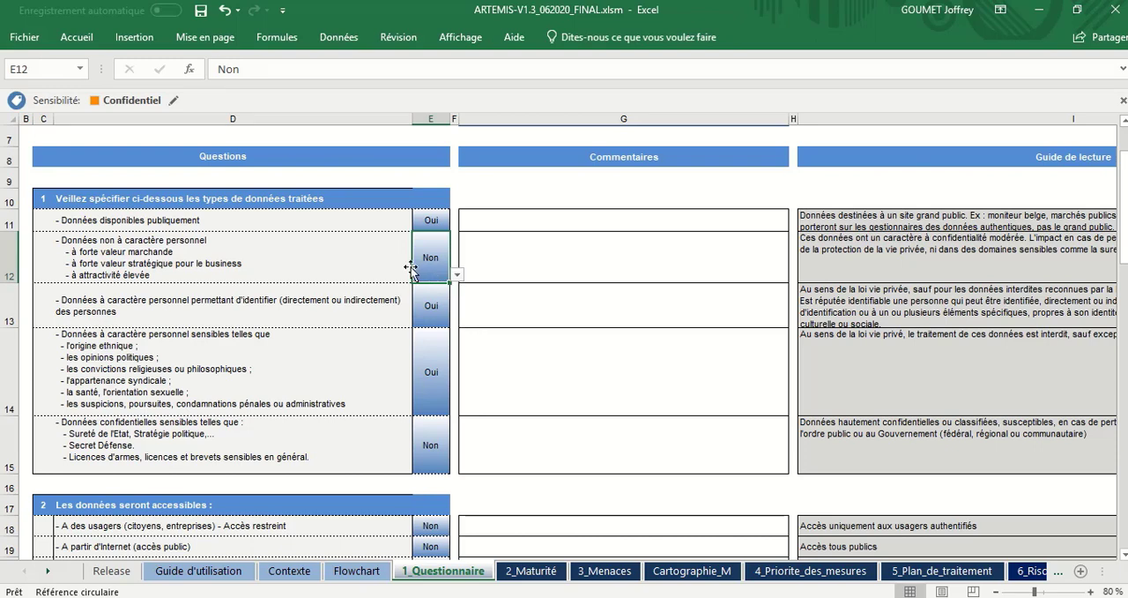
Step: Compare the question 1 entries for personal data that identifies people and for sensitive personal data
click(328, 294)
shift+click(319, 341)
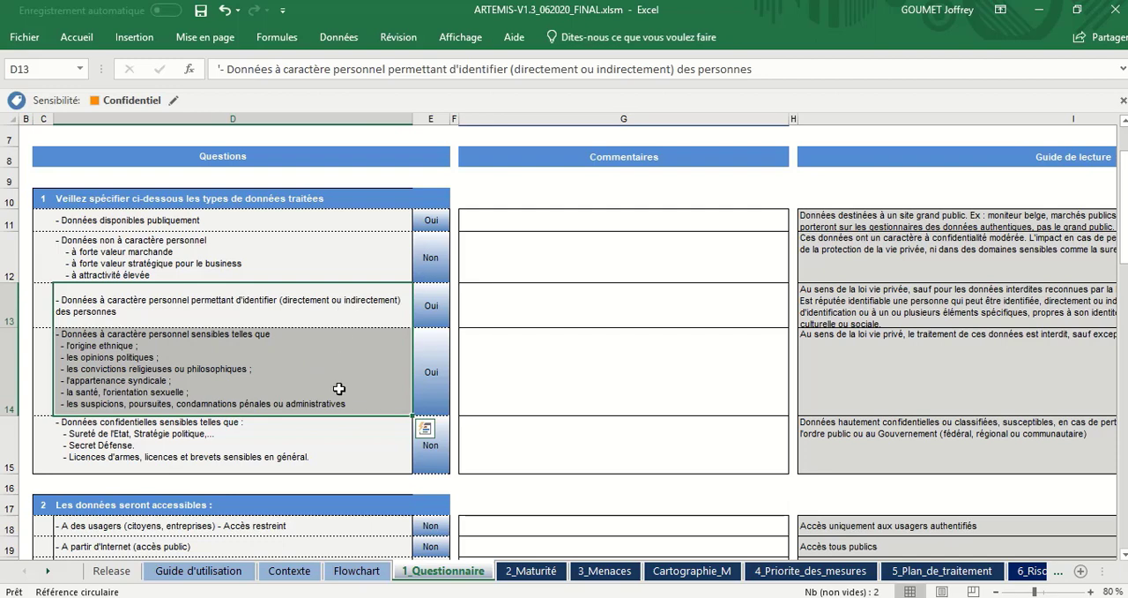
click(382, 323)
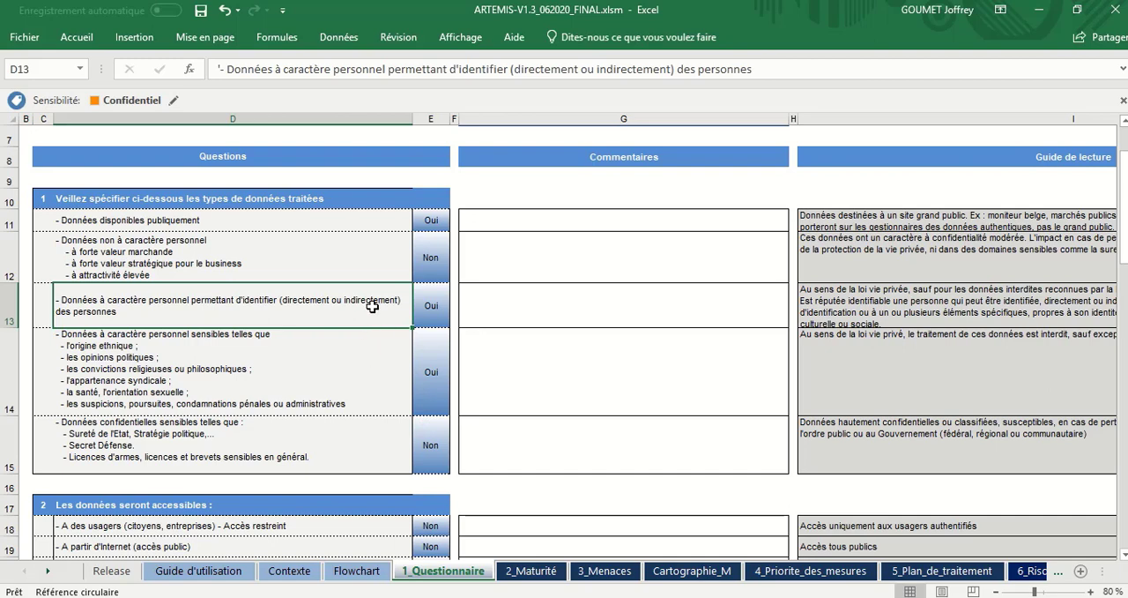
click(351, 358)
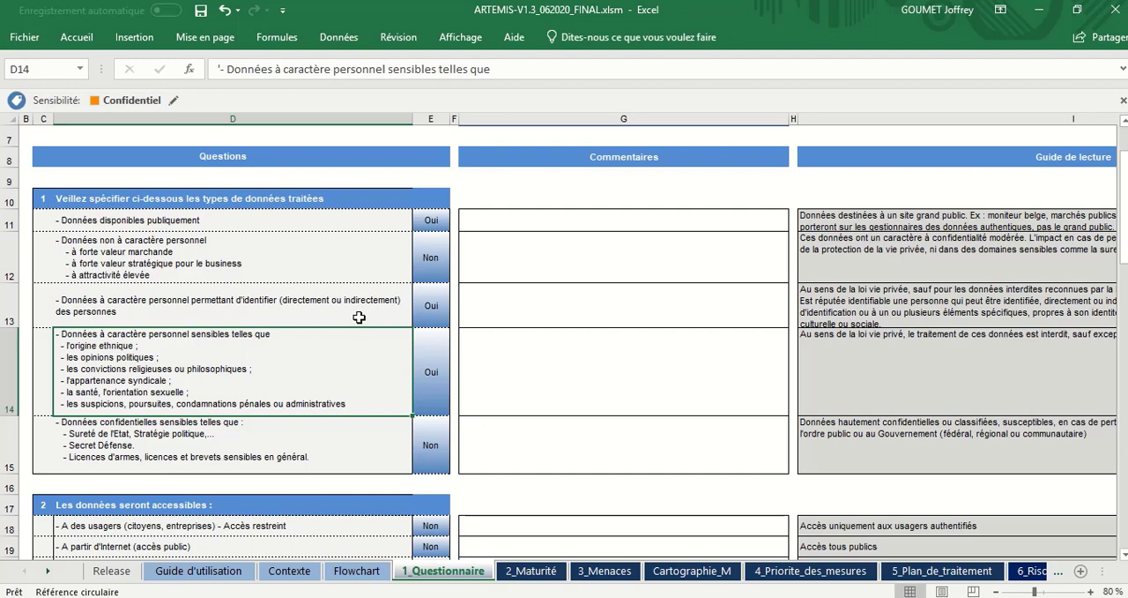
click(358, 318)
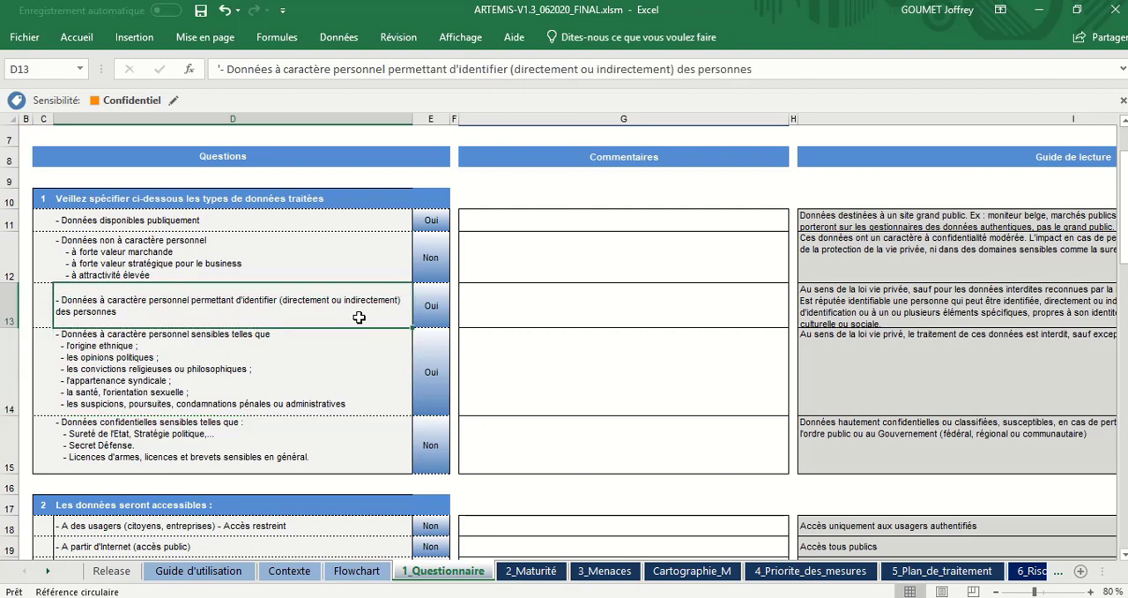
click(354, 364)
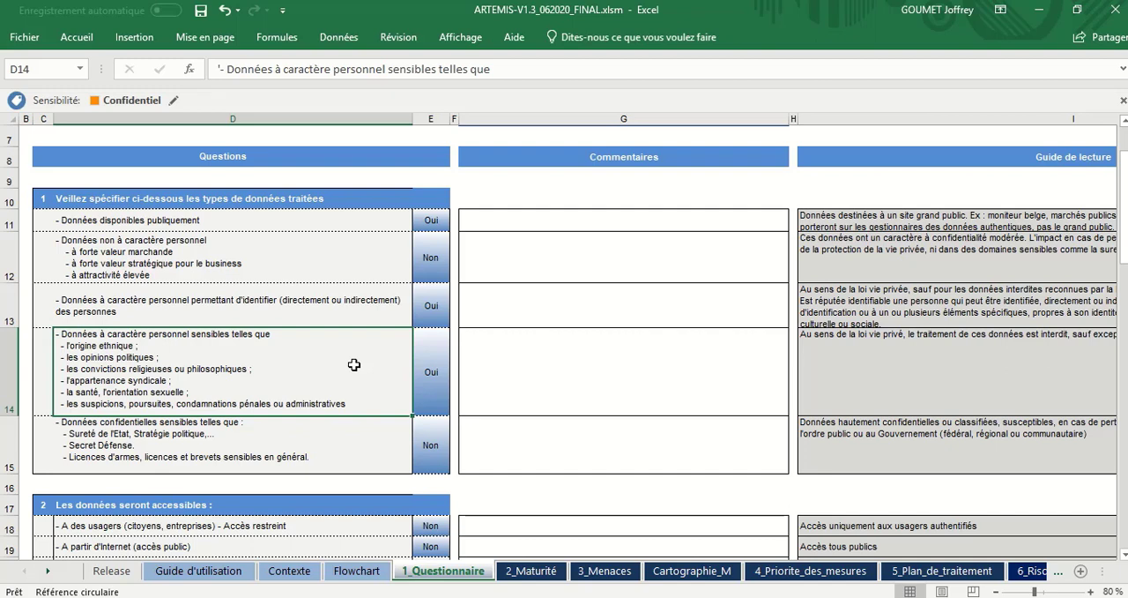
Step: Set the question 1 answer for "Données à caractère personnel sensibles" to Non
click(430, 371)
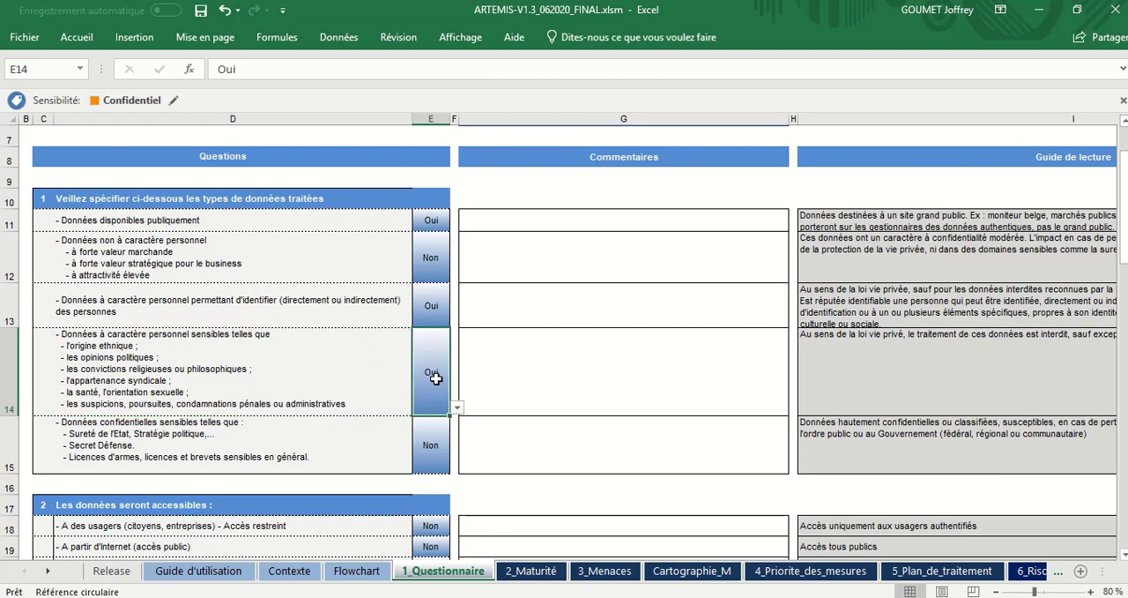
click(456, 410)
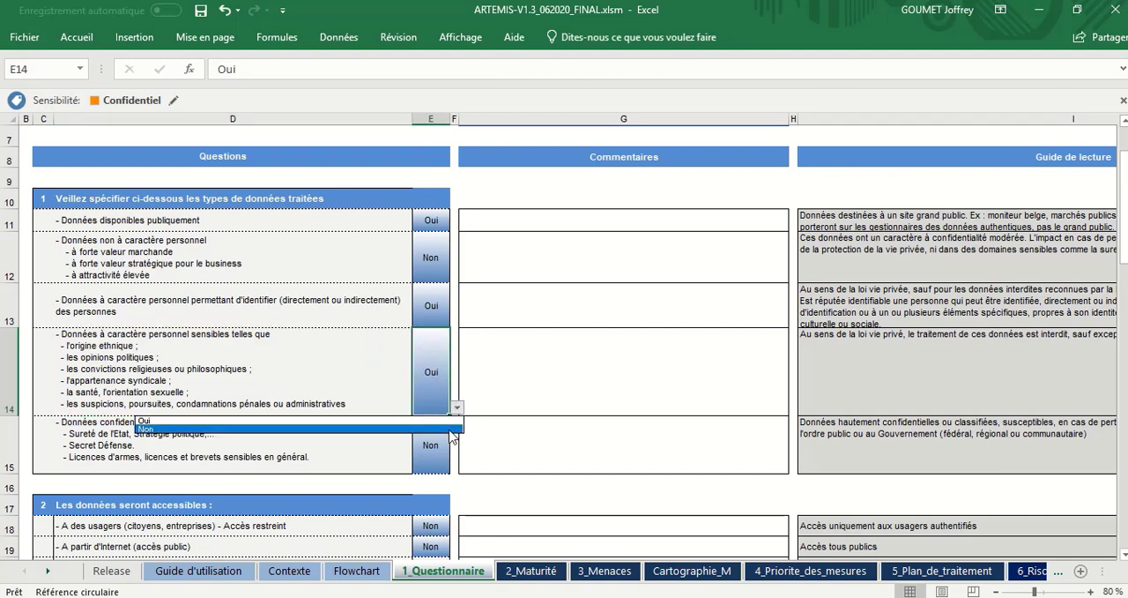
click(451, 430)
Step: Check the answer for identifying personal data and set the answer for "Données disponibles publiquement" to Non
click(329, 295)
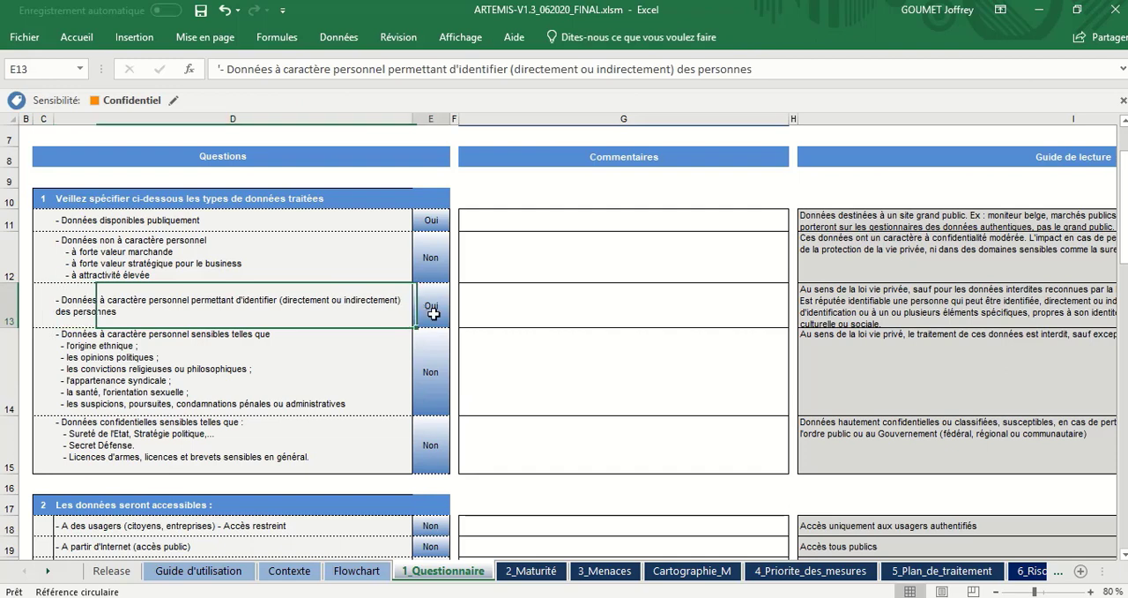
click(432, 313)
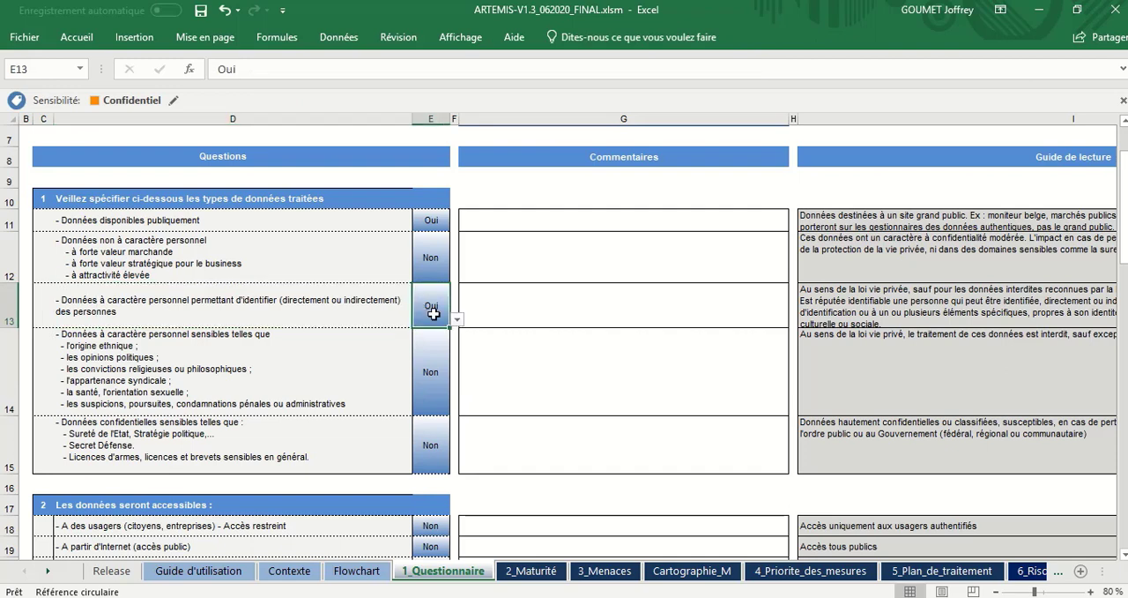
click(433, 222)
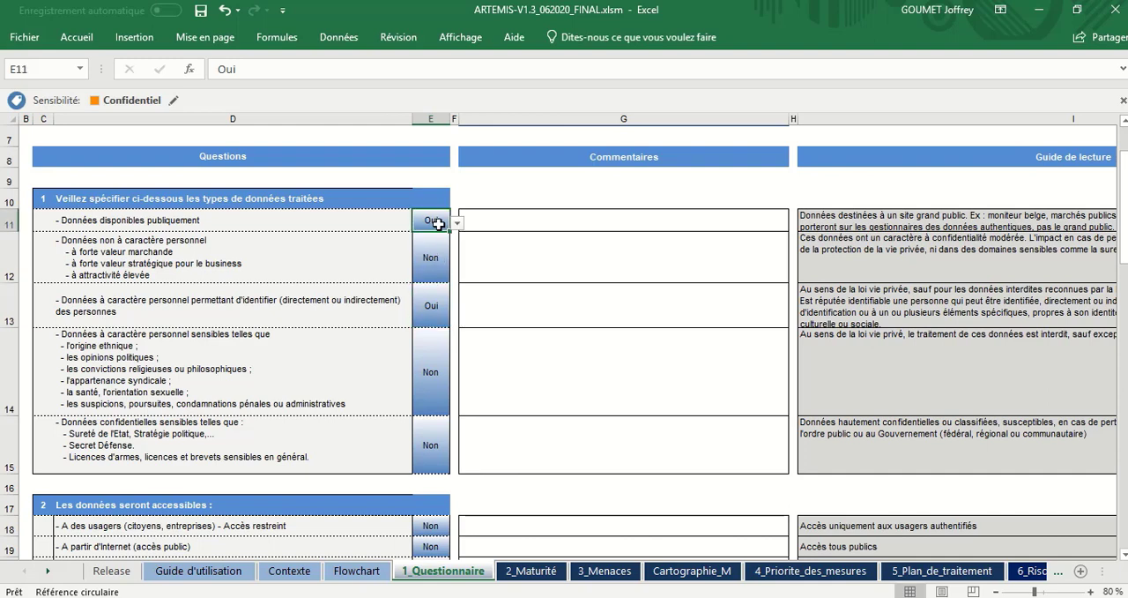
click(456, 224)
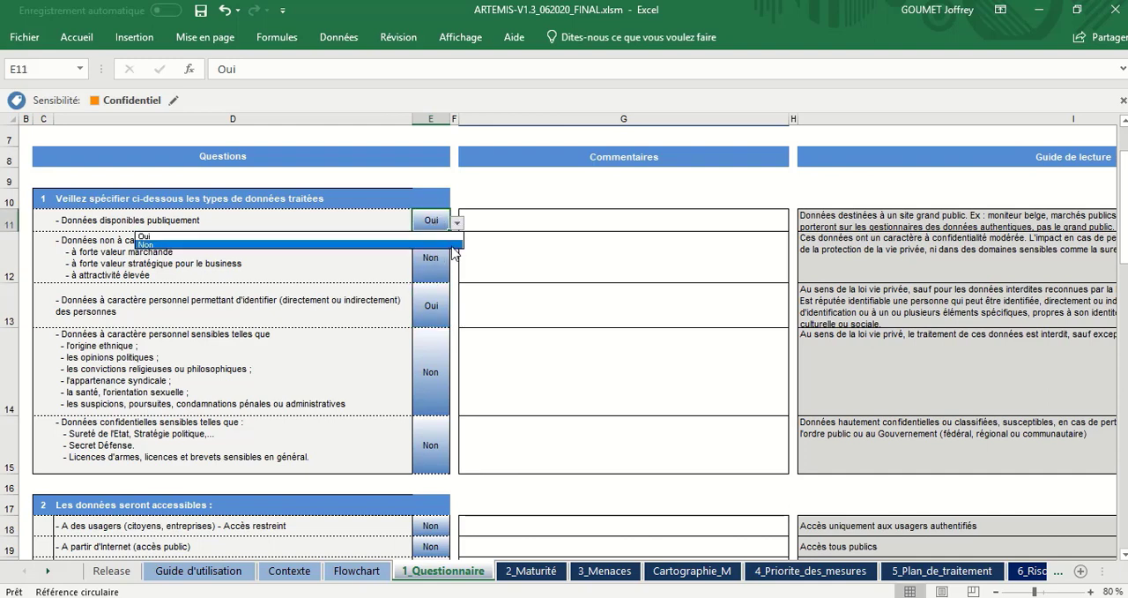
click(451, 250)
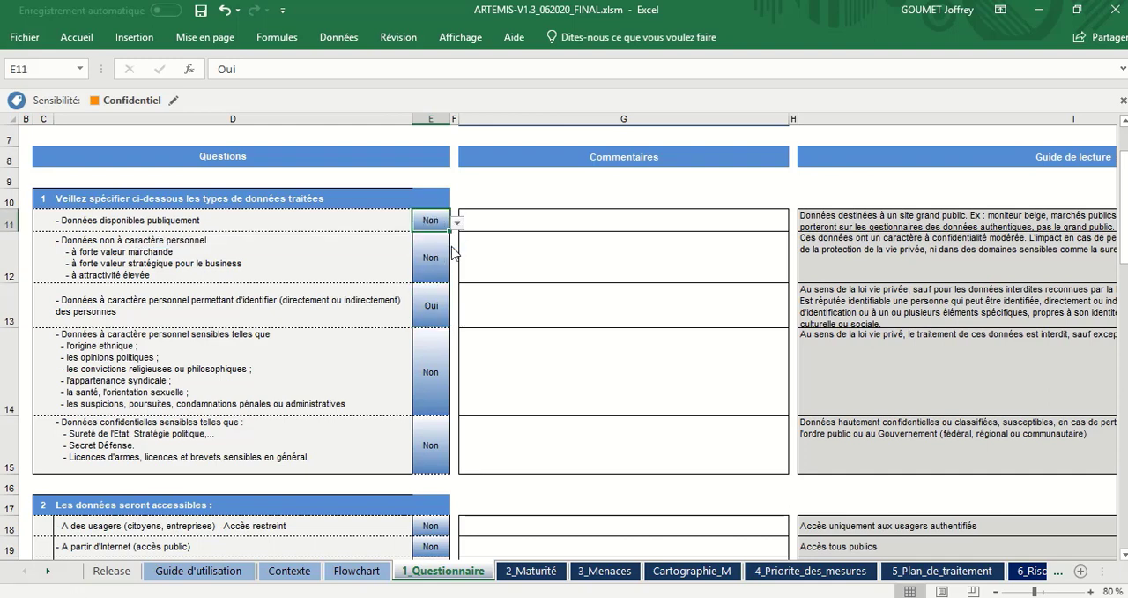
Step: Examine the question 1 entry "Données confidentielles sensibles" and its answer cell
click(327, 459)
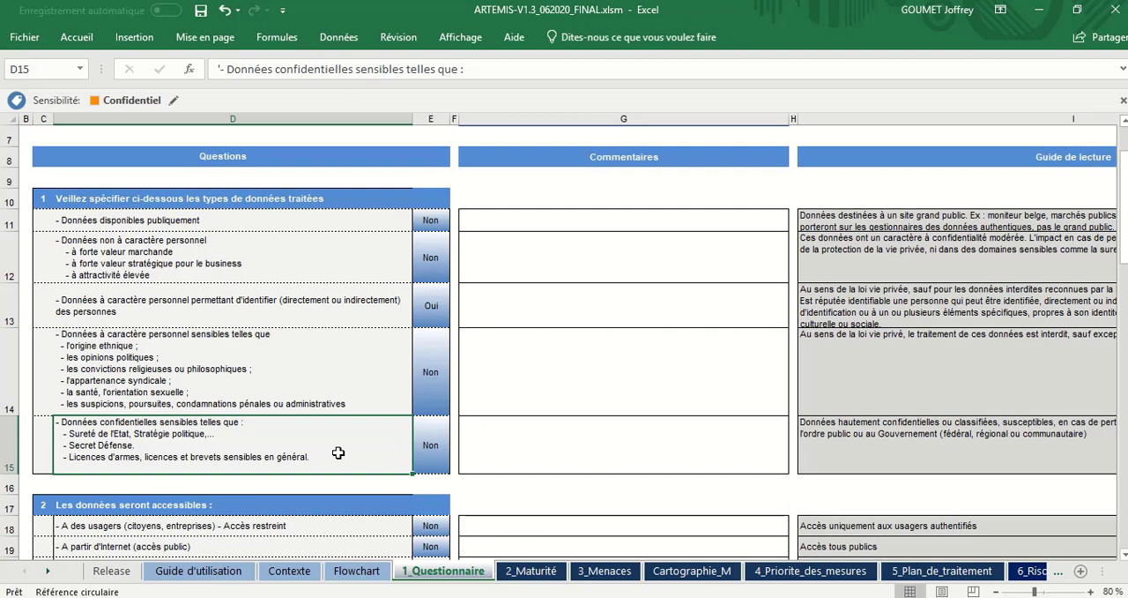
click(434, 445)
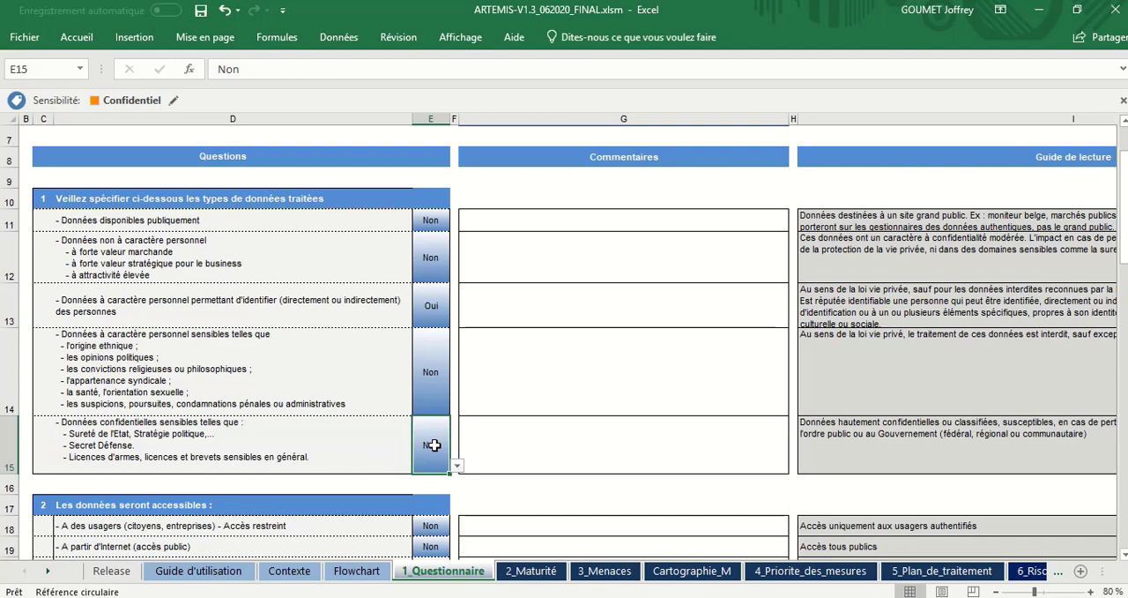
Step: Examine question 2, "Les données seront accessibles", and each access type listed, from restricted user access to the internal web platform
scroll(434, 445, down, 4)
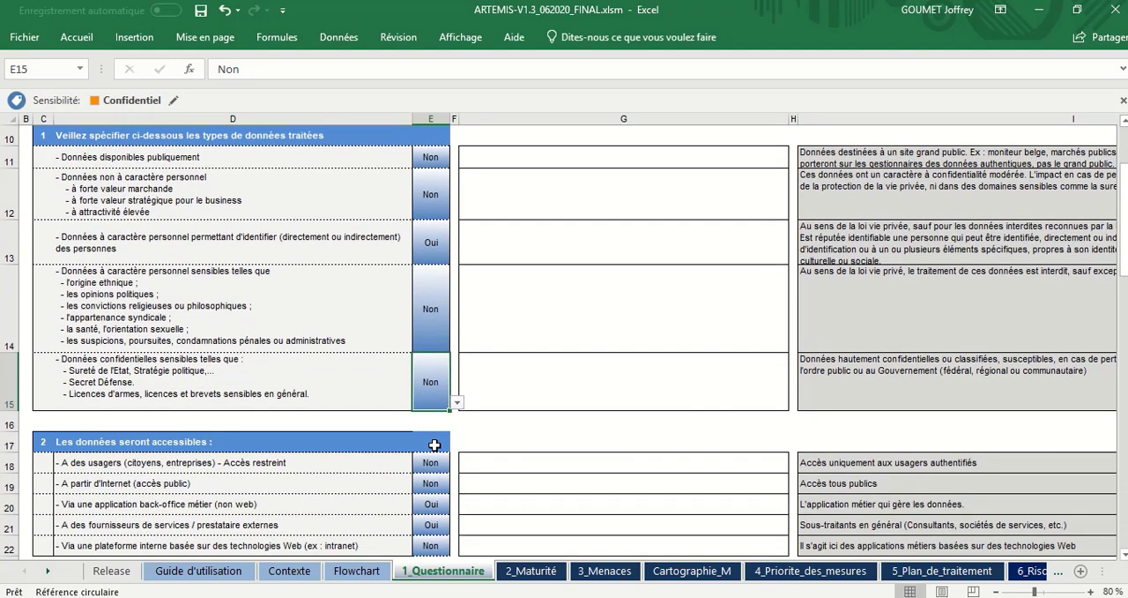
scroll(434, 445, up, 1)
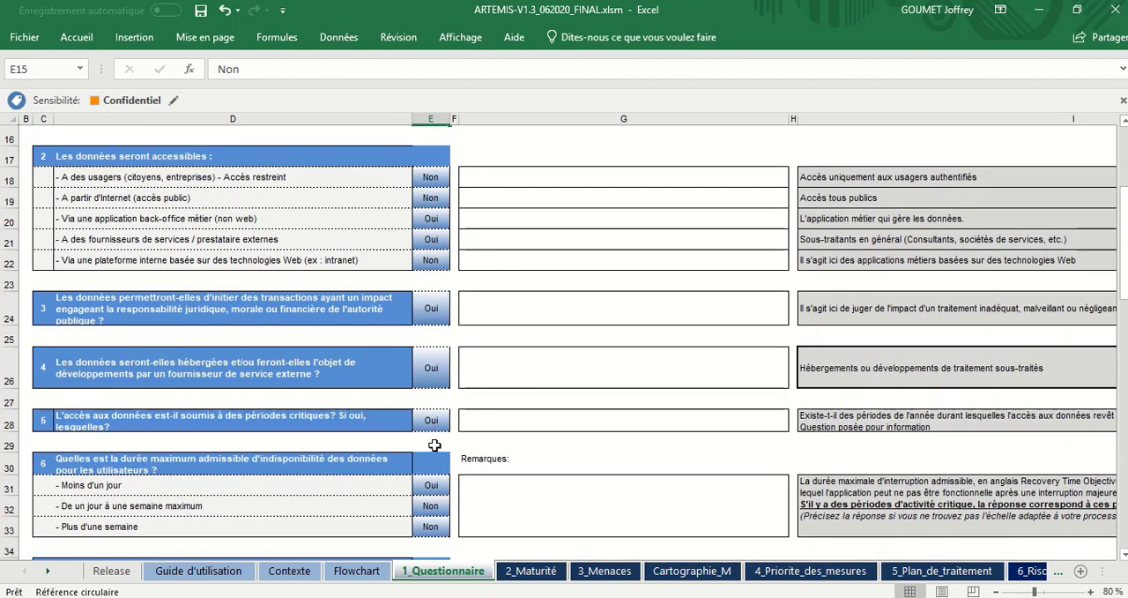
click(238, 164)
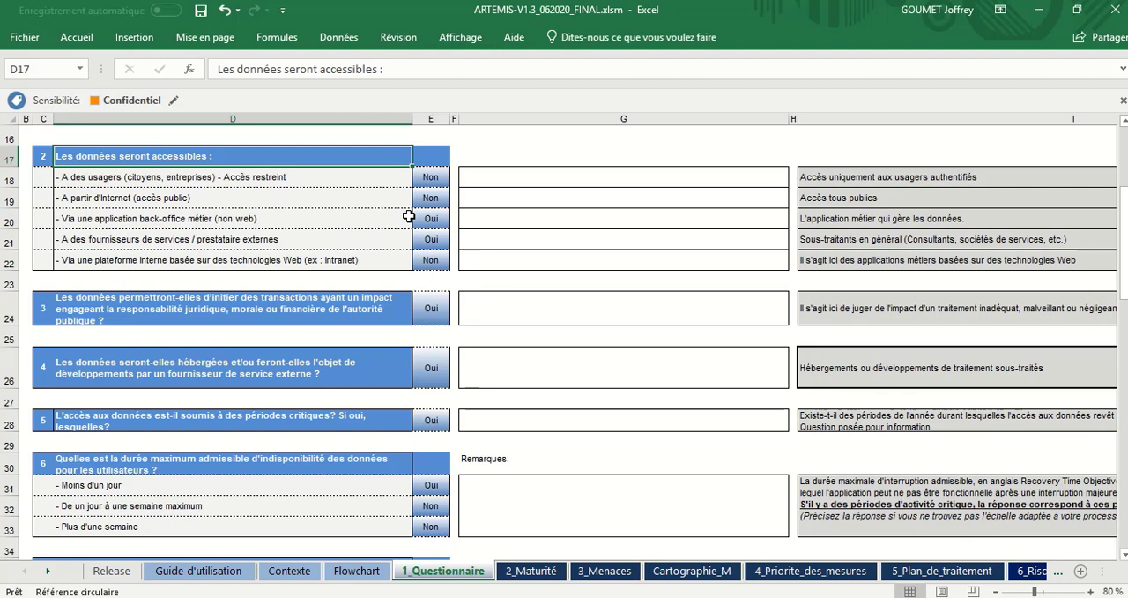
click(388, 178)
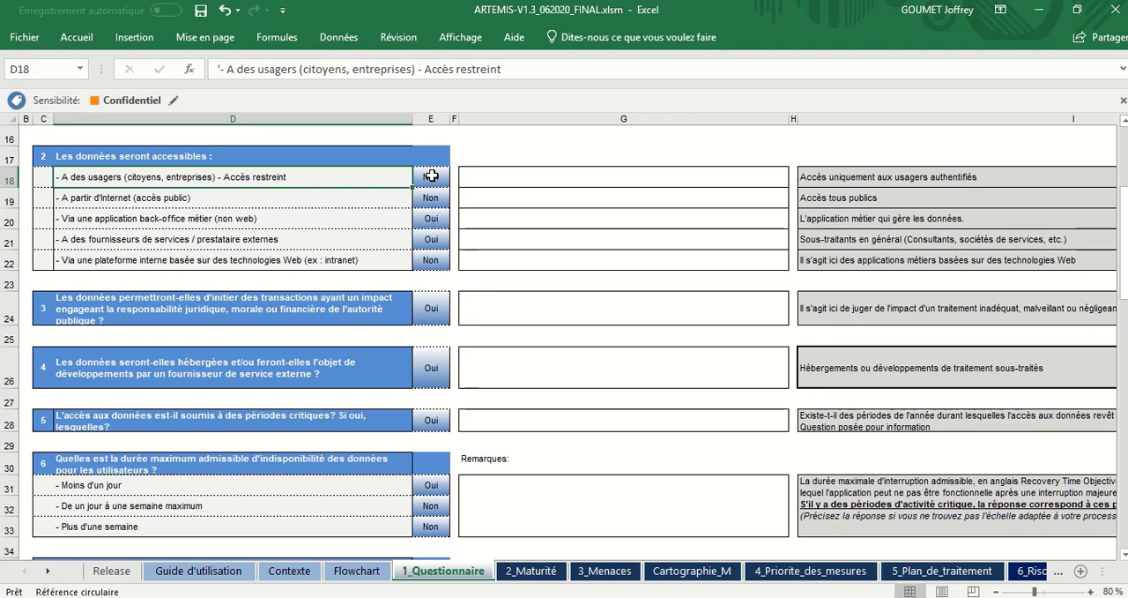
click(388, 196)
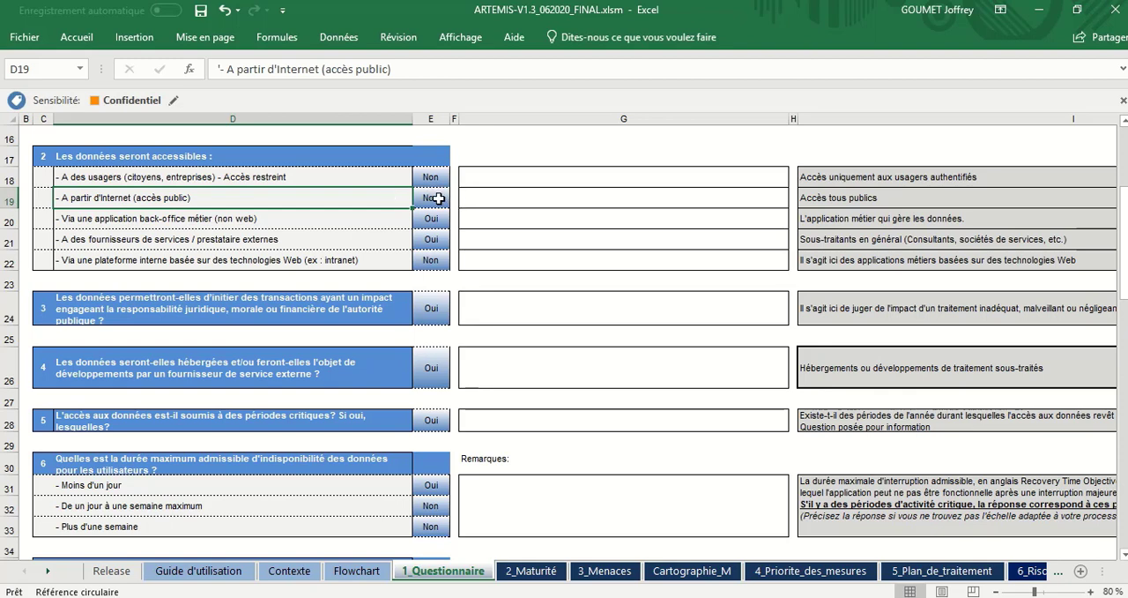
click(384, 222)
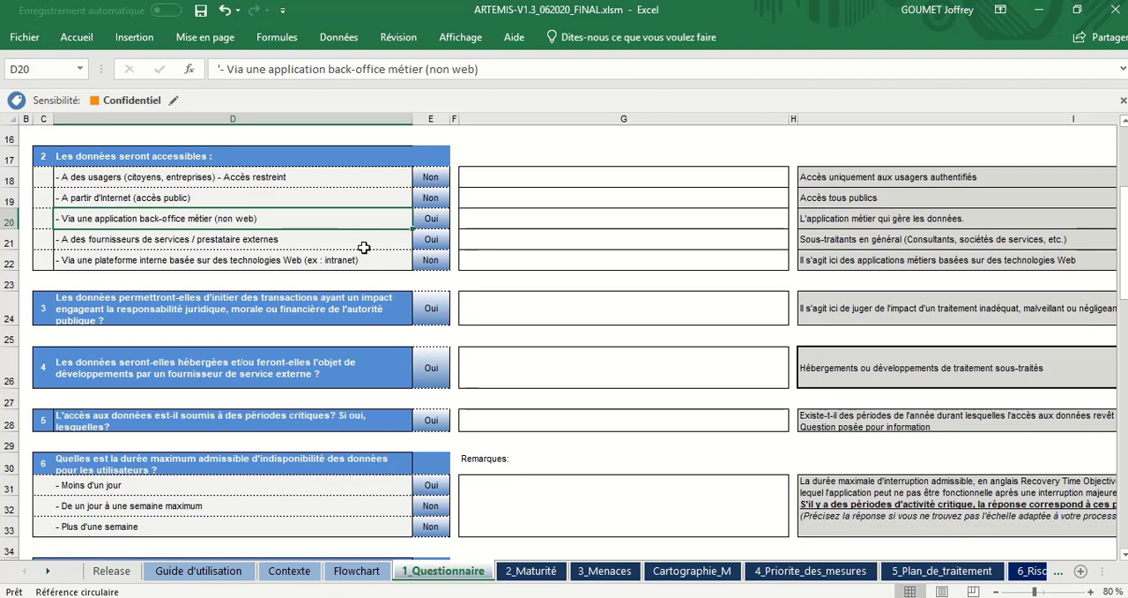
click(370, 239)
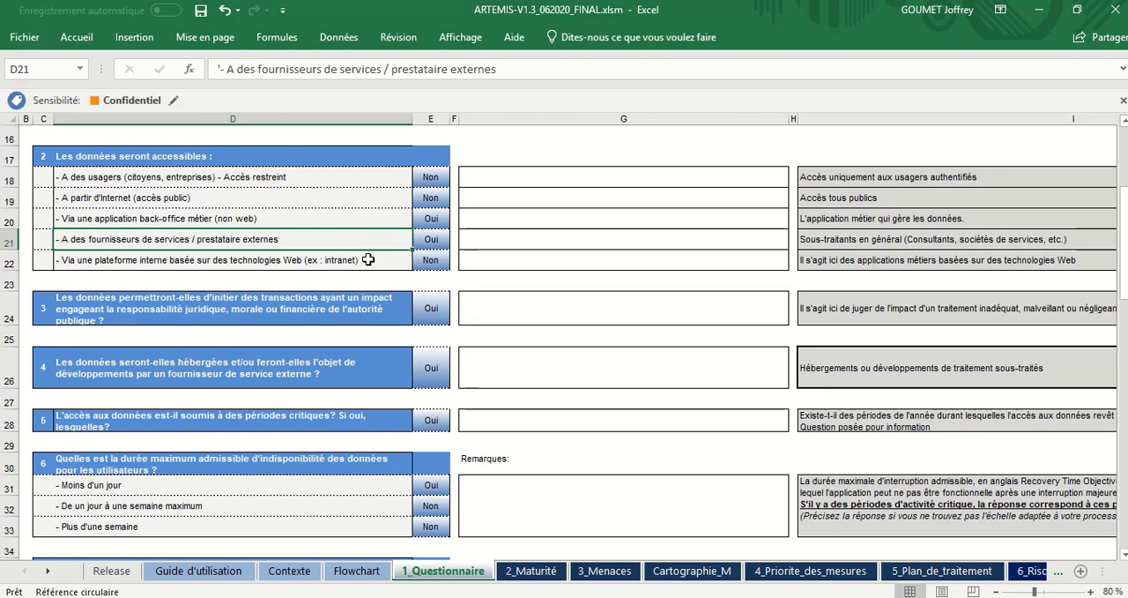
click(368, 259)
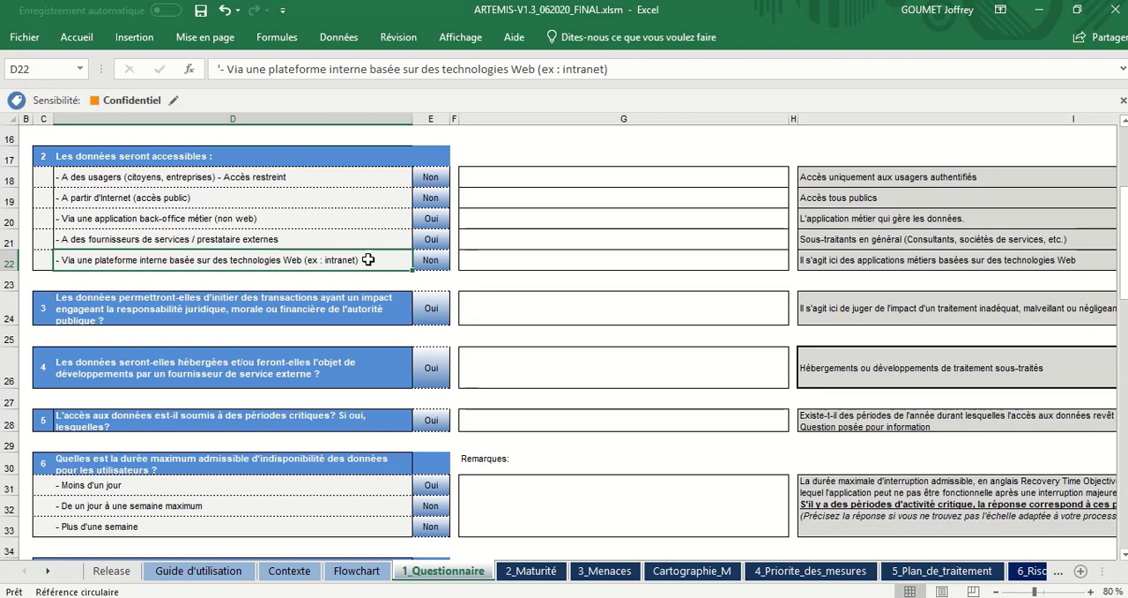
Step: Examine question 3 on transactions engaging the public authority's responsibility and question 4 on external hosting or development
click(390, 313)
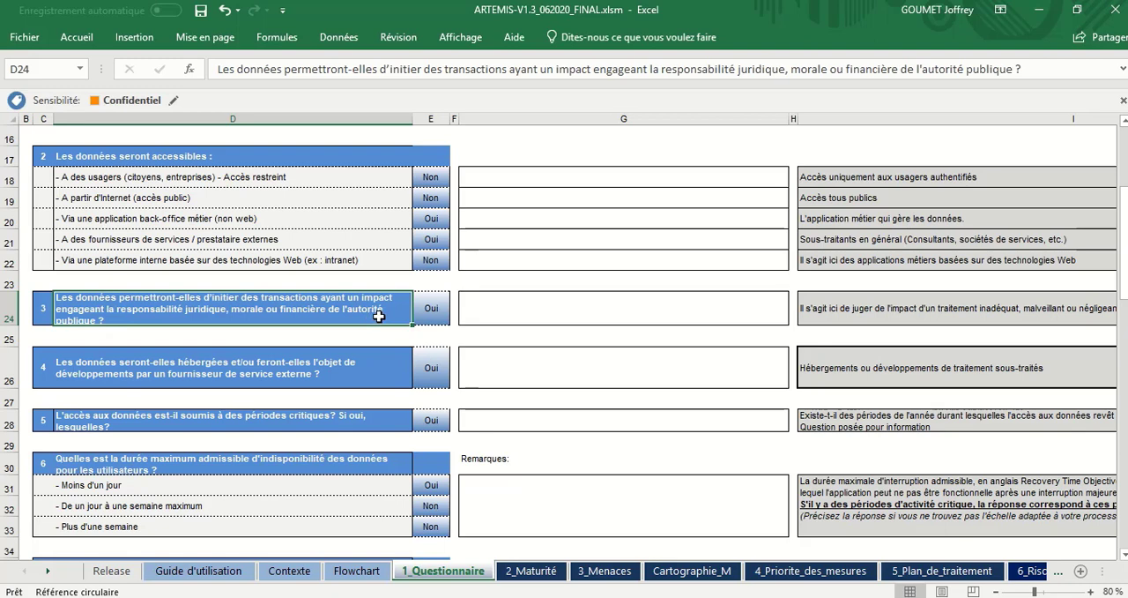
click(366, 367)
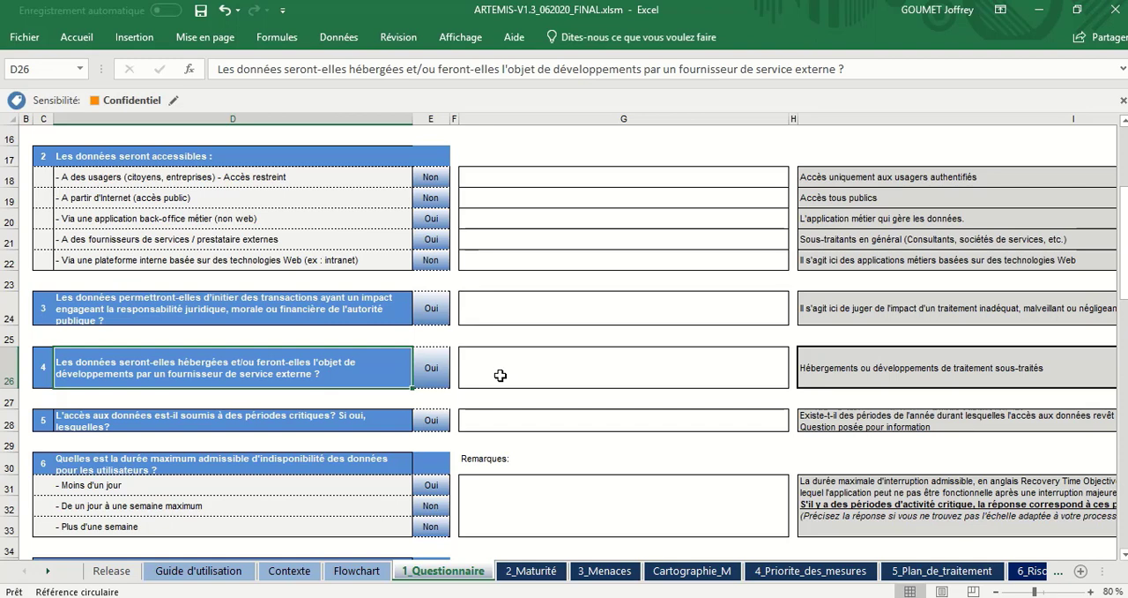
Step: Examine question 5 on critical access periods and question 6 on maximum admissible unavailability, including each of its three duration options
click(382, 420)
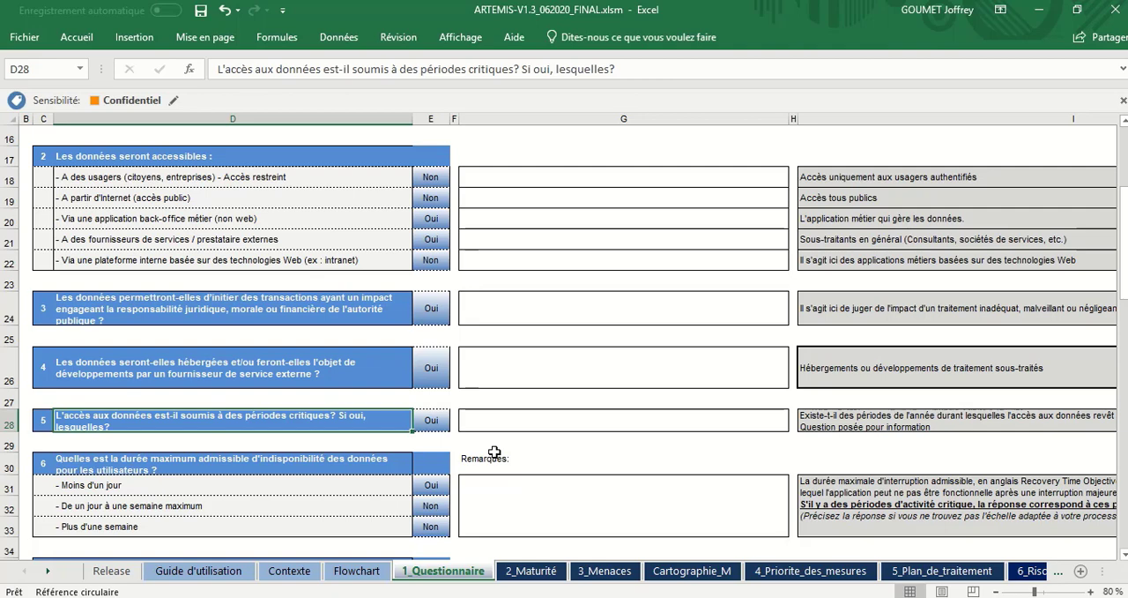
scroll(495, 452, down, 3)
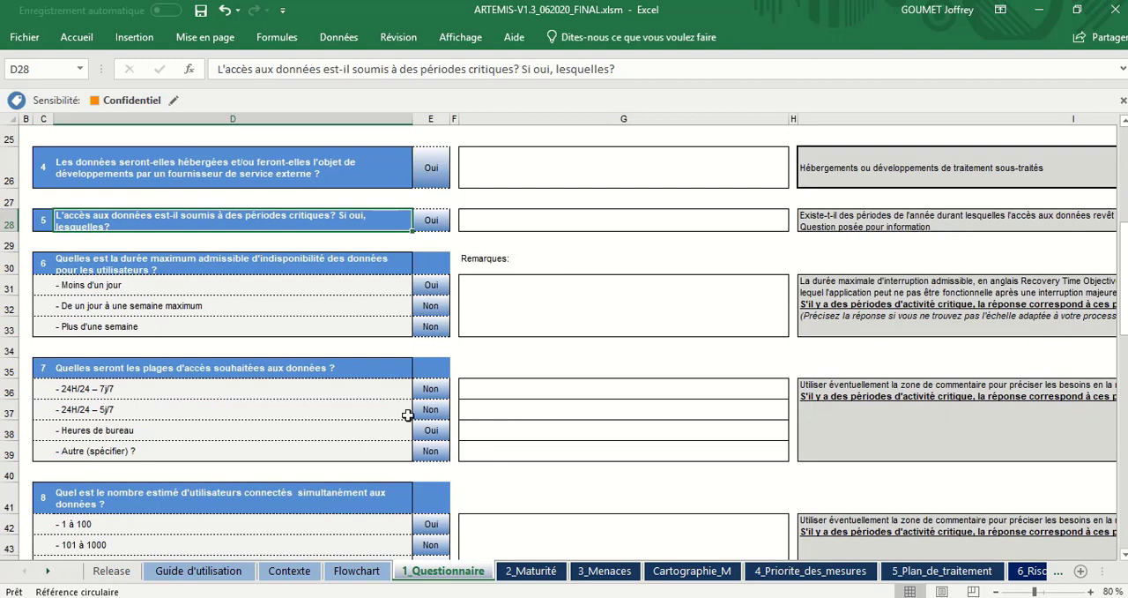
click(433, 309)
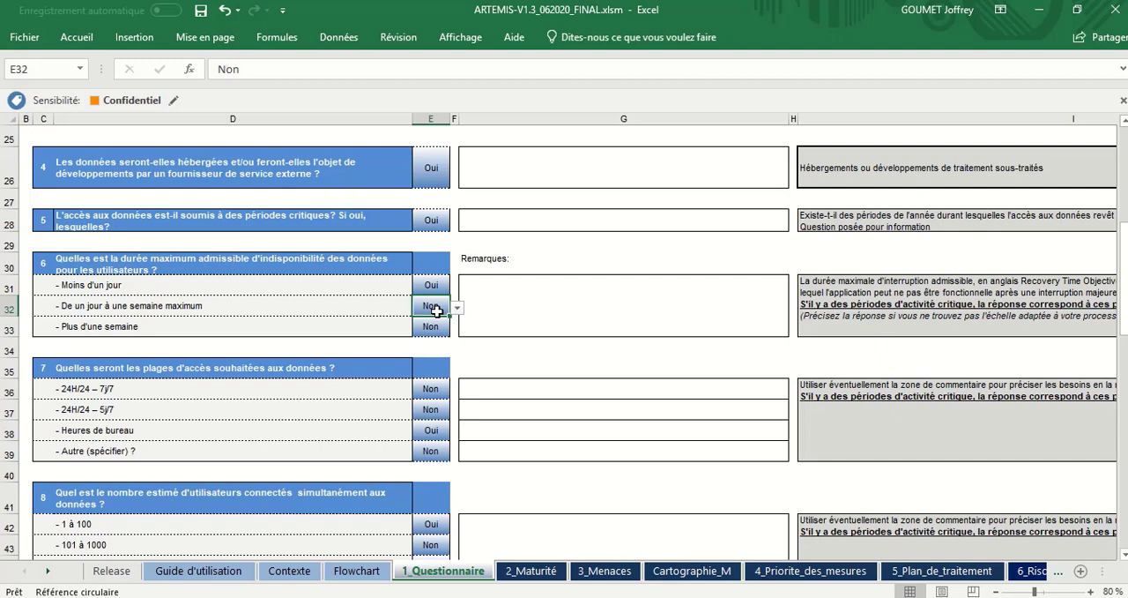
click(167, 282)
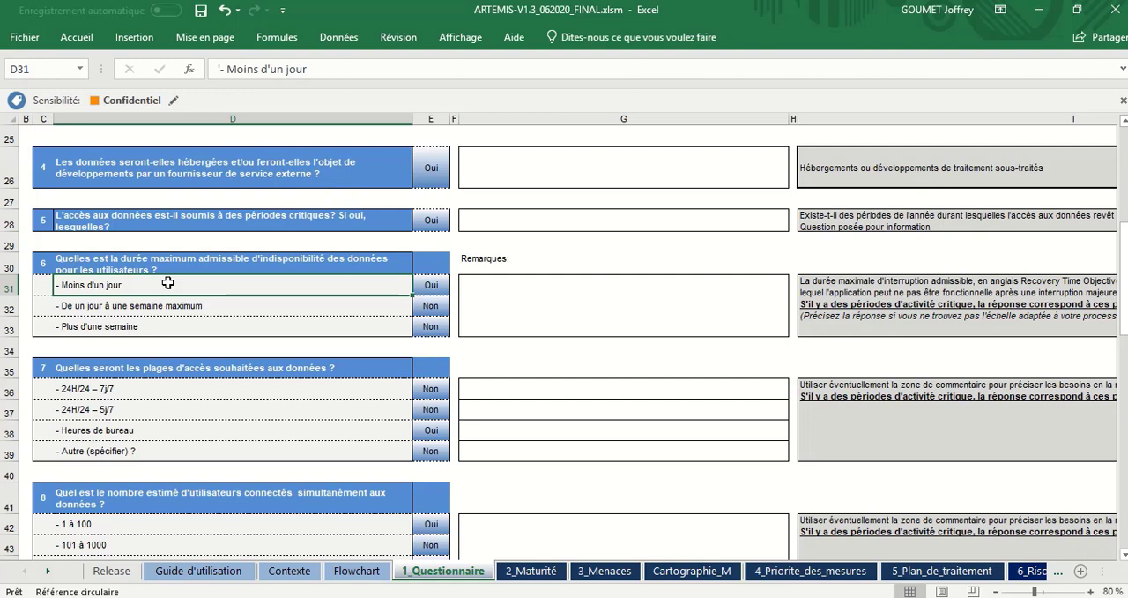
click(168, 318)
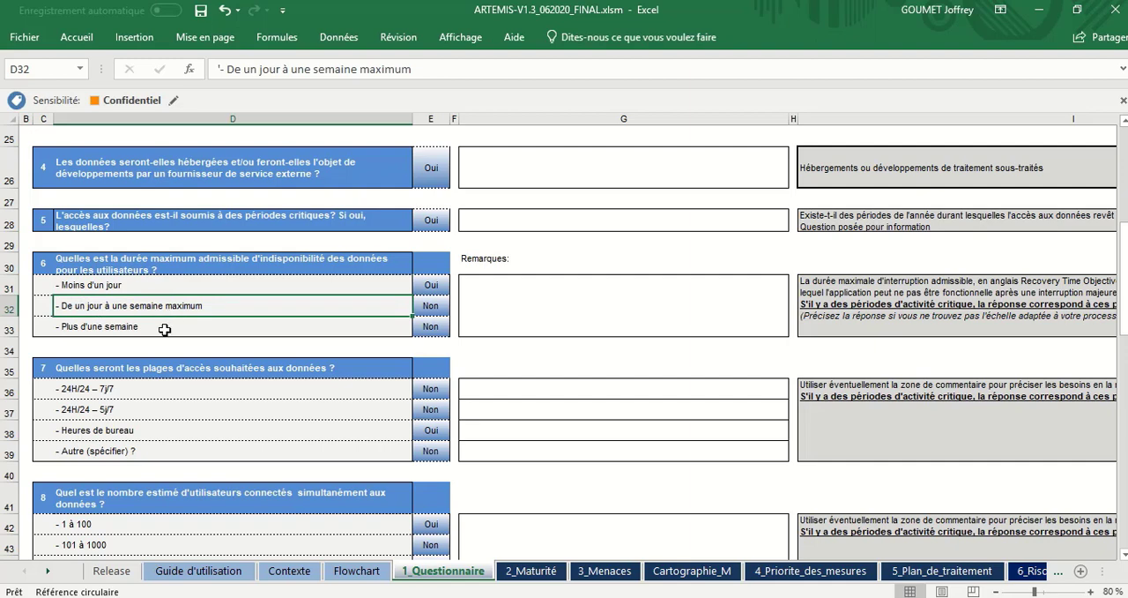
click(166, 328)
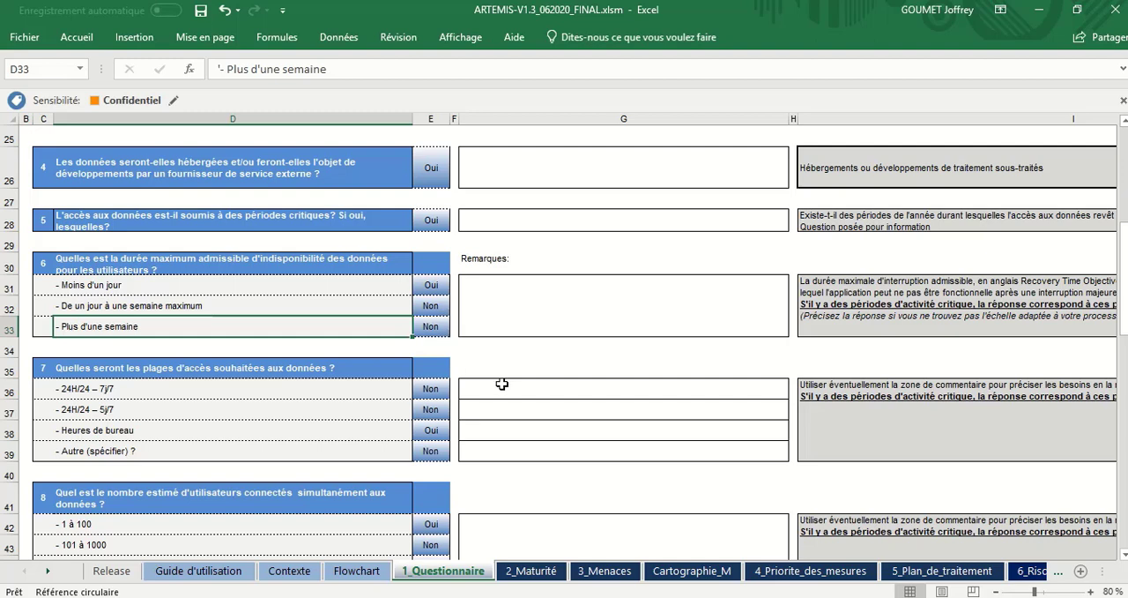
Step: Examine question 7 on desired data access hours, going through 24H/24 – 7j/7, 24H/24 – 5j/7, Heures de bureau and Autre
scroll(501, 382, down, 1)
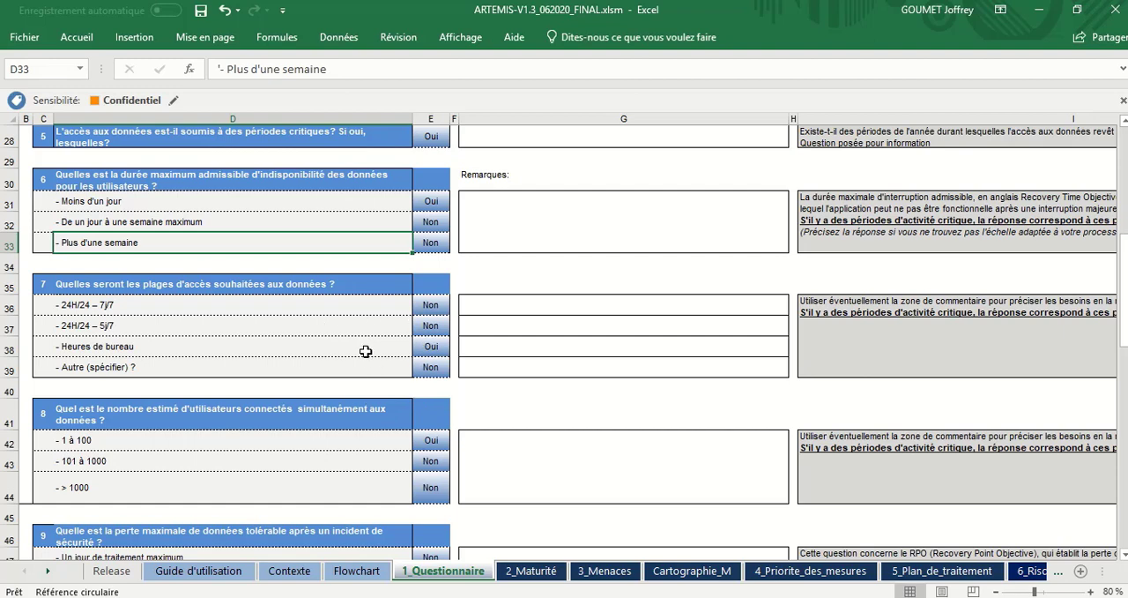
click(364, 304)
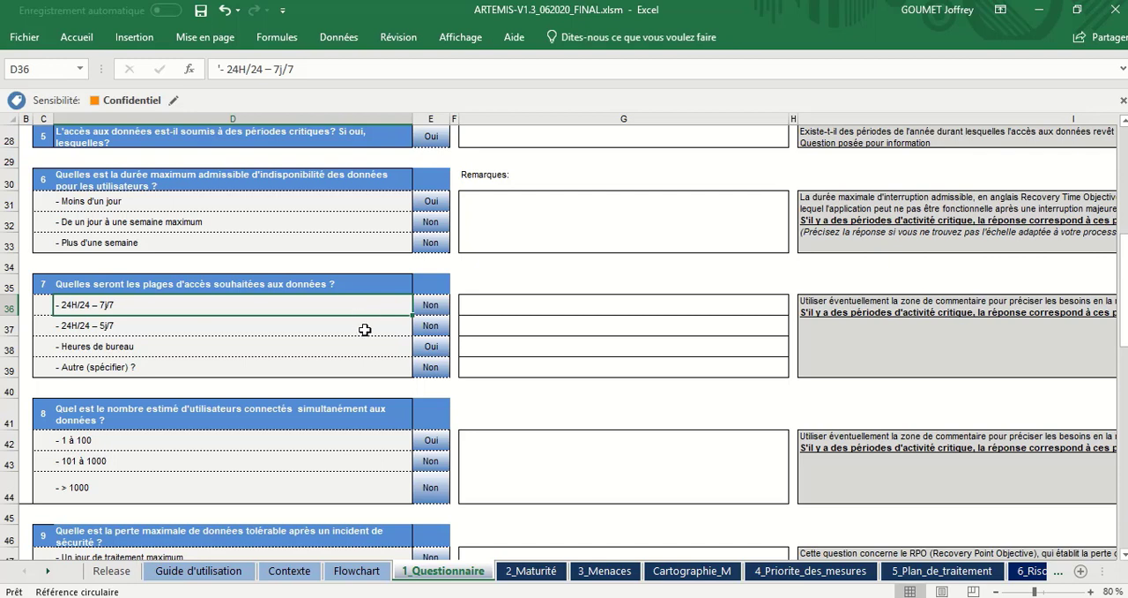
click(364, 329)
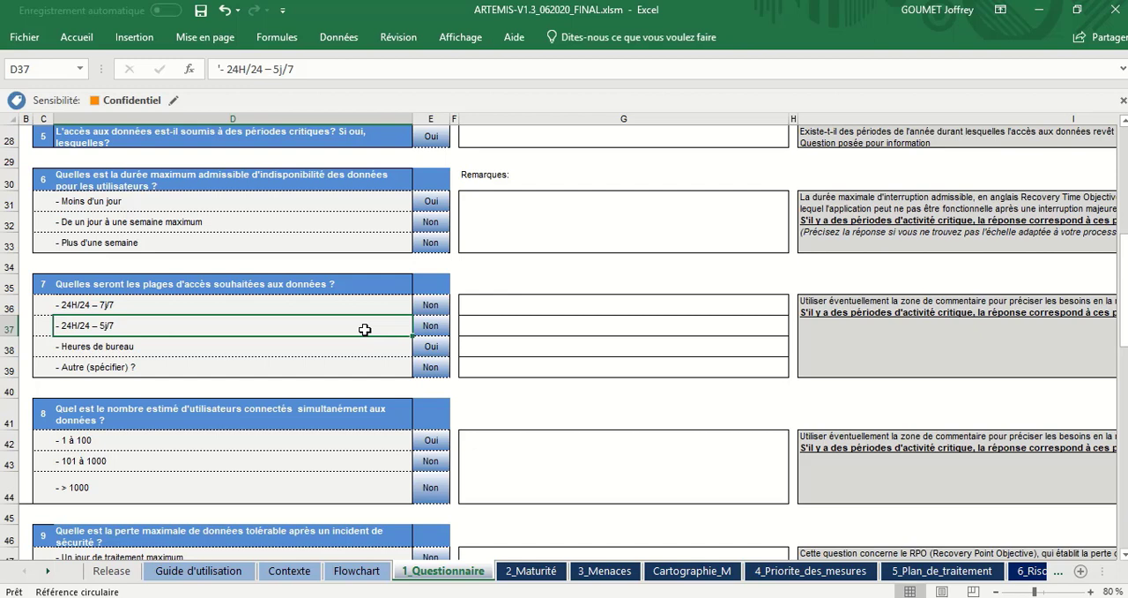
click(360, 346)
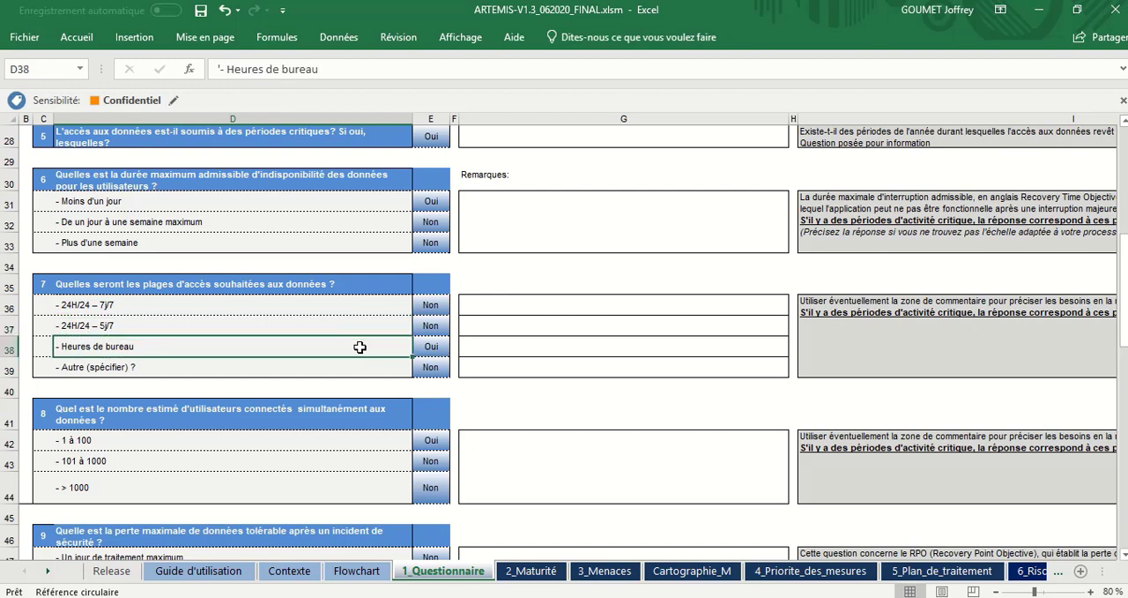
click(359, 380)
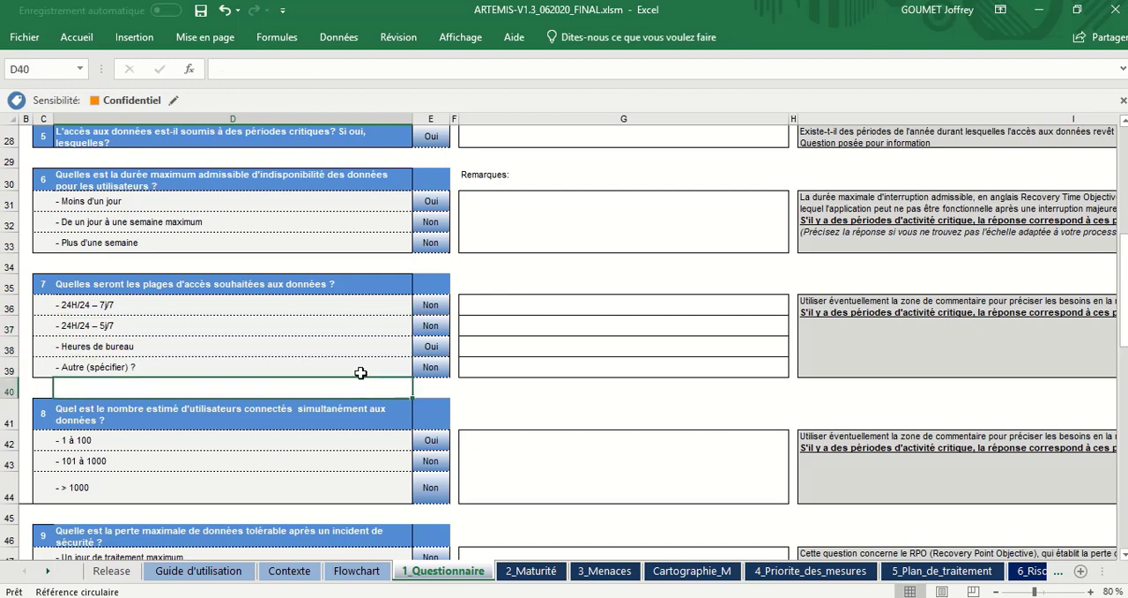
click(390, 346)
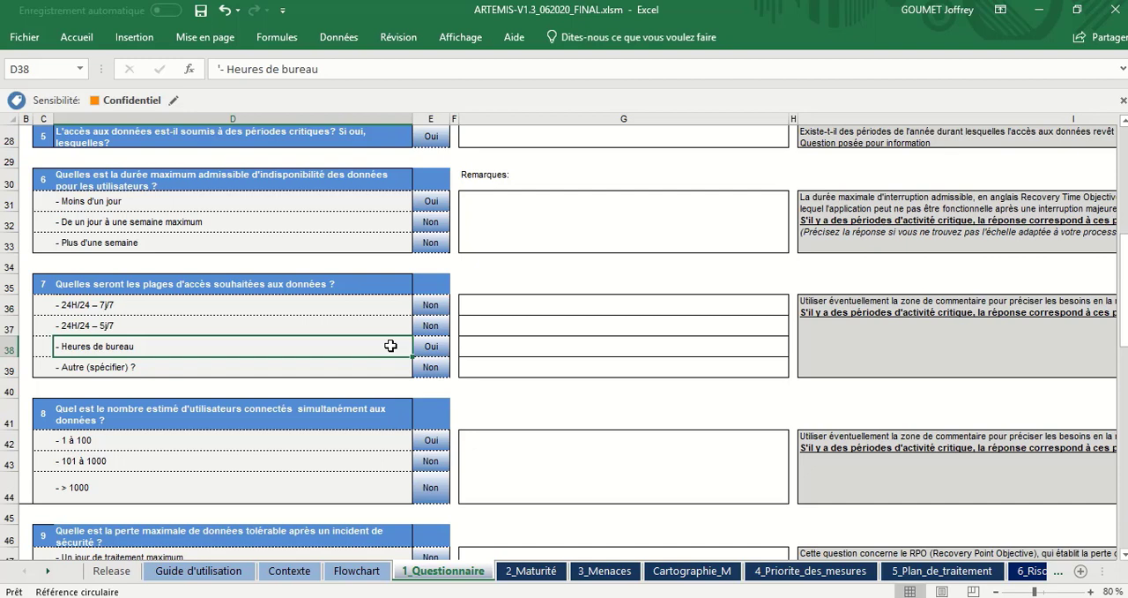
Step: Examine question 8 on the estimated number of simultaneously connected users and its ranges 1 à 100, 101 à 1000 and > 1000
scroll(390, 346, down, 1)
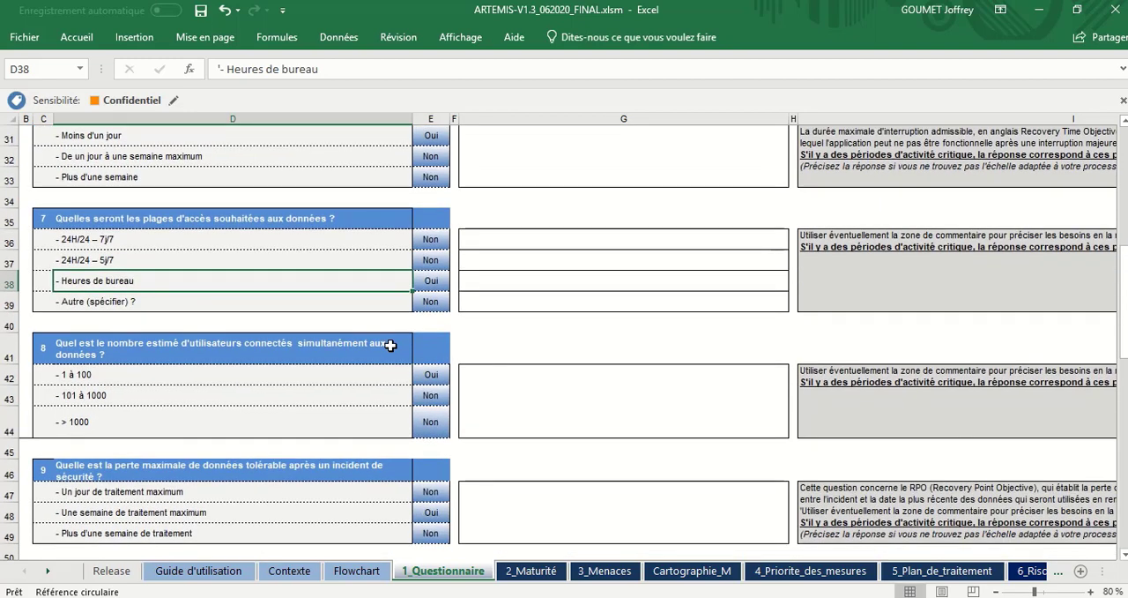
click(371, 388)
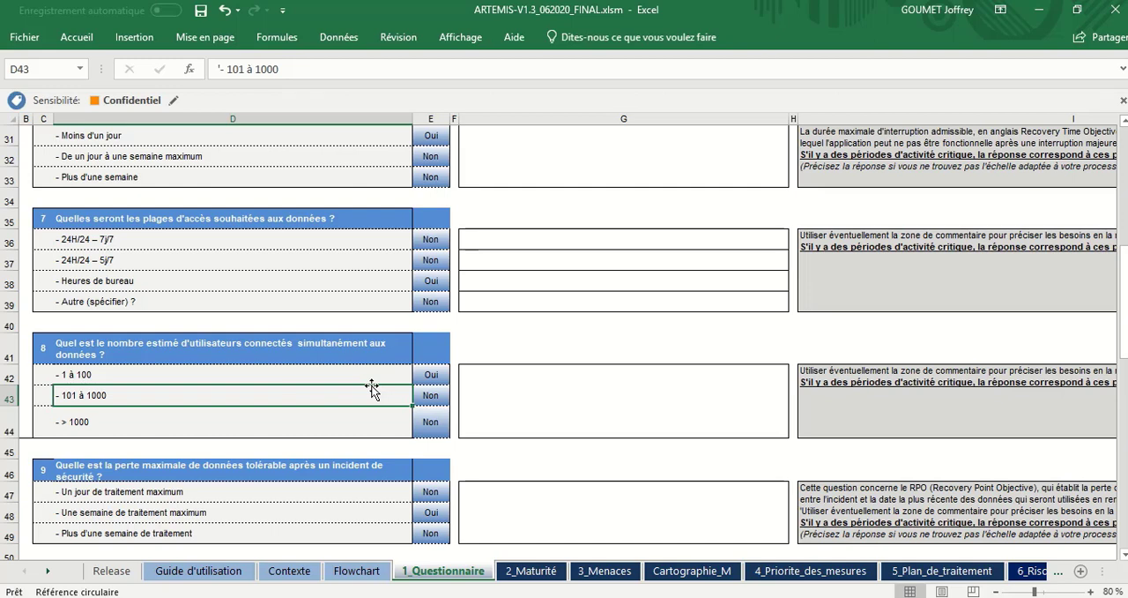
key(Up)
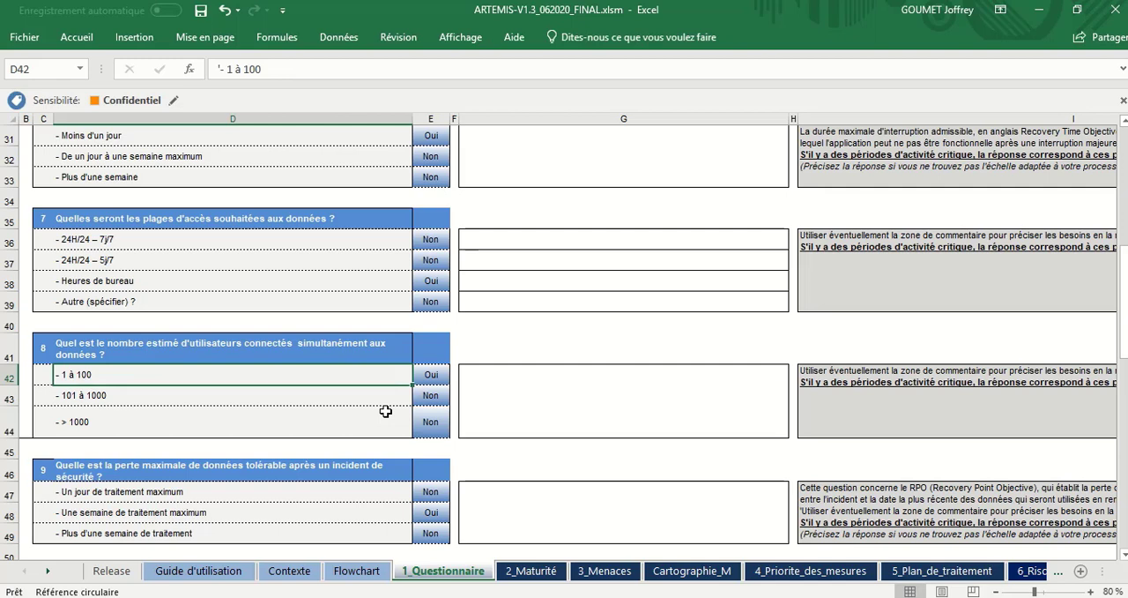
click(382, 423)
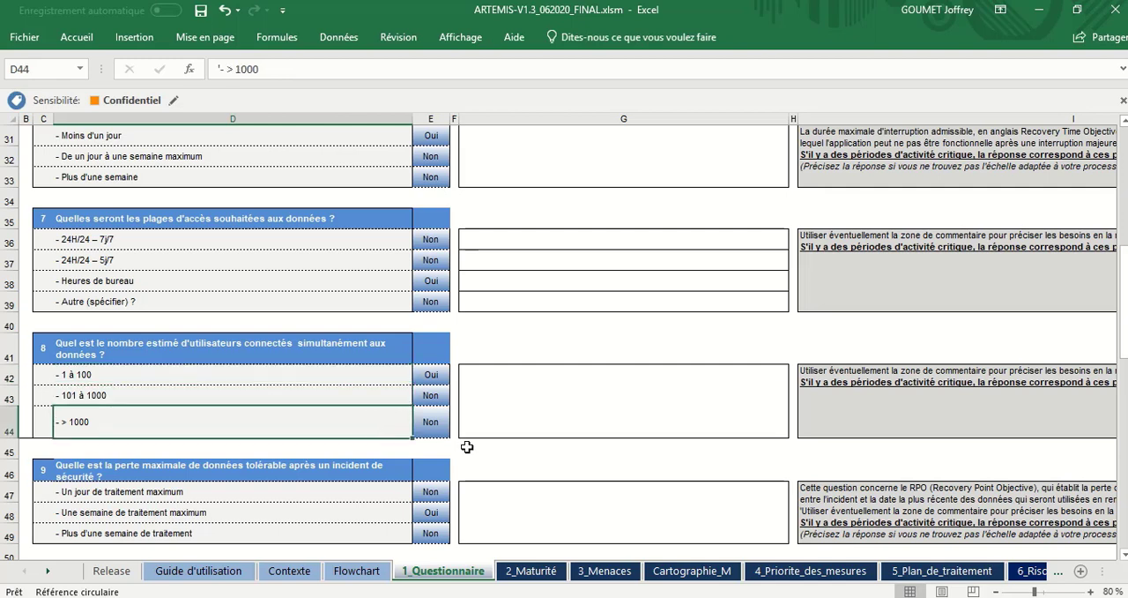
Step: In question 9 on tolerable data loss, set "Un jour de traitement maximum" to Oui and "Une semaine de traitement maximum" to Non
scroll(468, 446, down, 2)
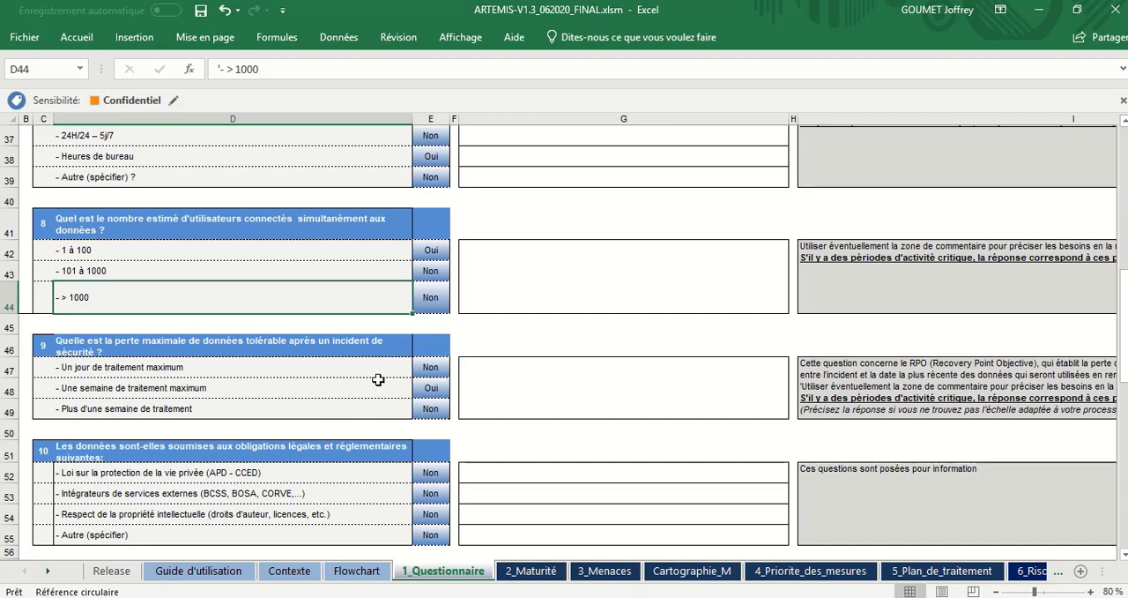
click(333, 369)
click(431, 367)
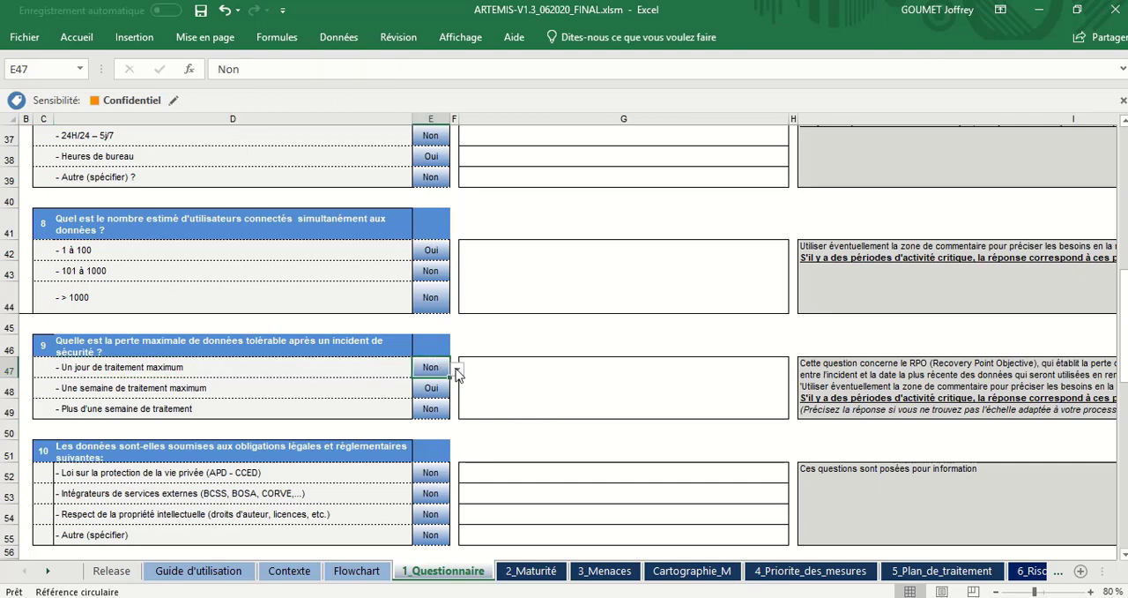
click(457, 371)
click(434, 382)
click(436, 388)
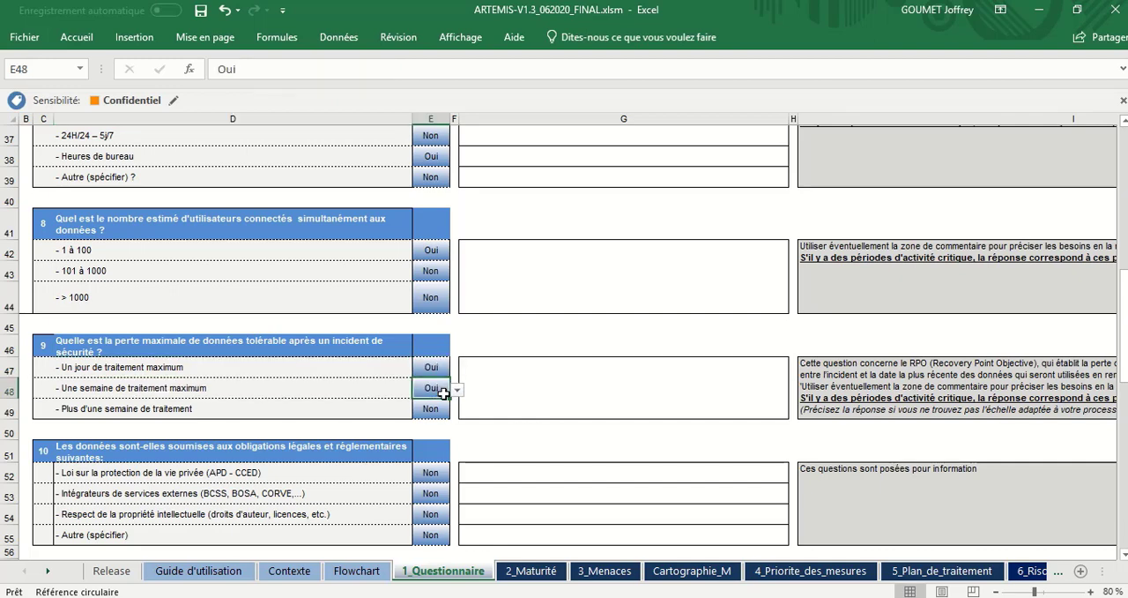
click(458, 390)
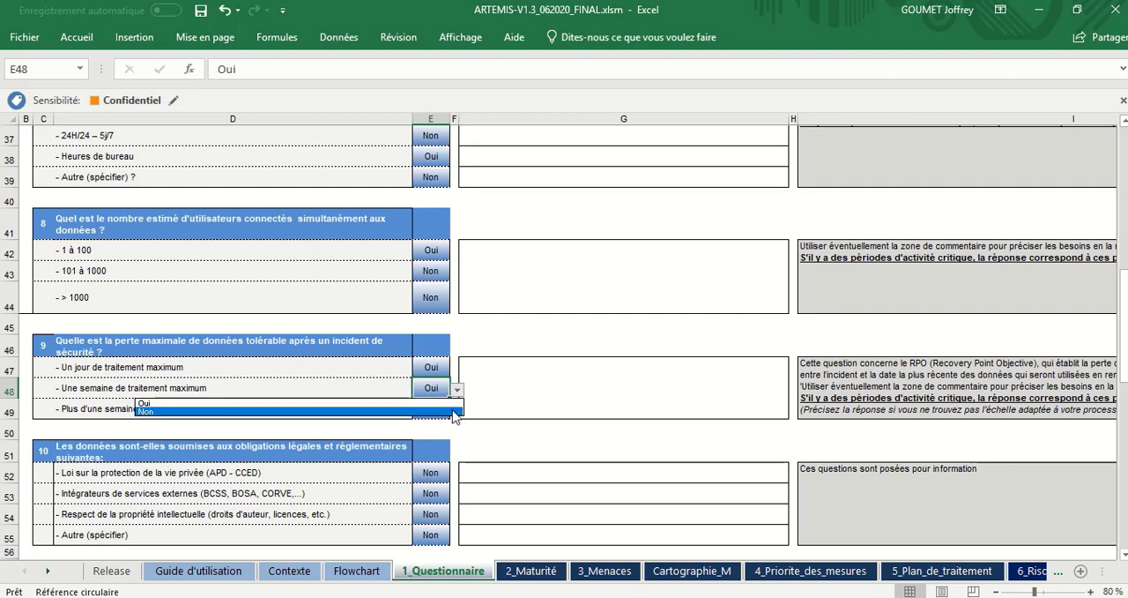
click(454, 411)
click(431, 408)
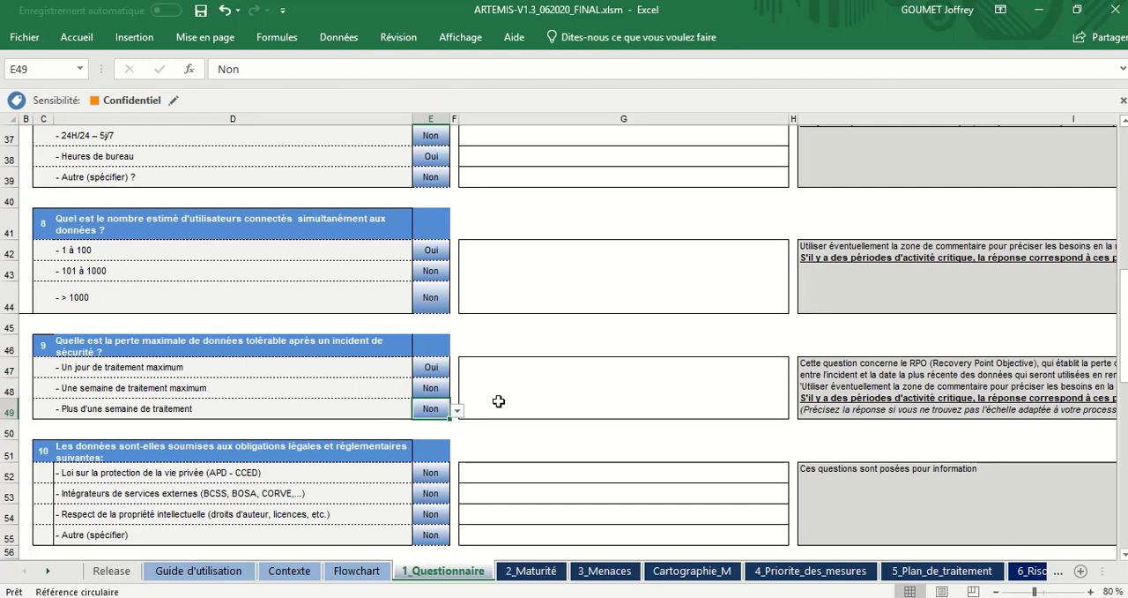
Step: Review the one-day and one-week data loss options of question 9 and their answers
click(327, 374)
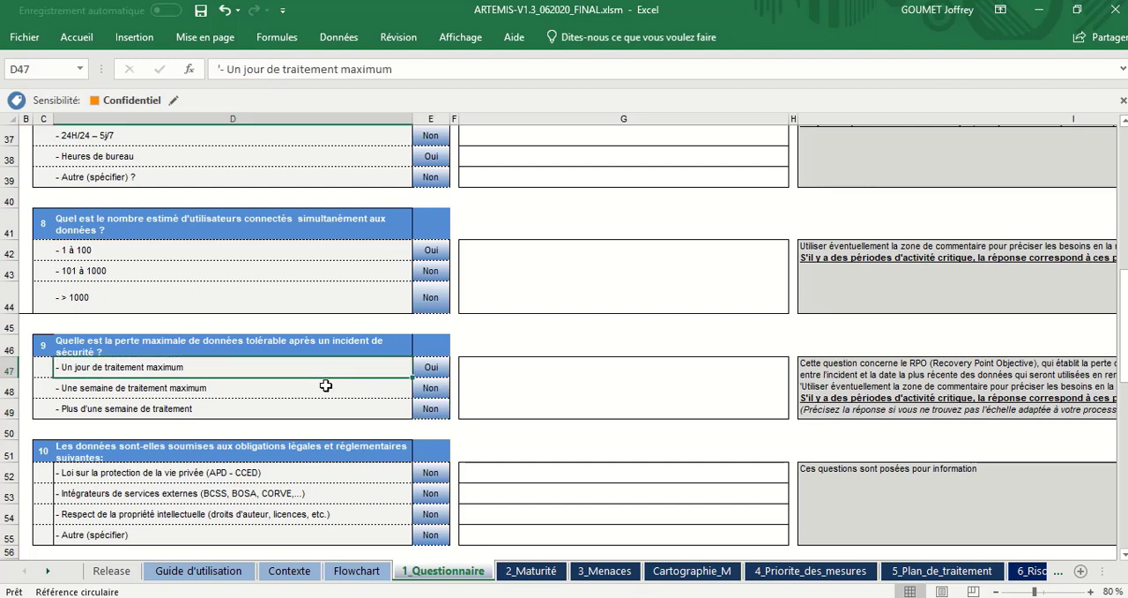
click(325, 384)
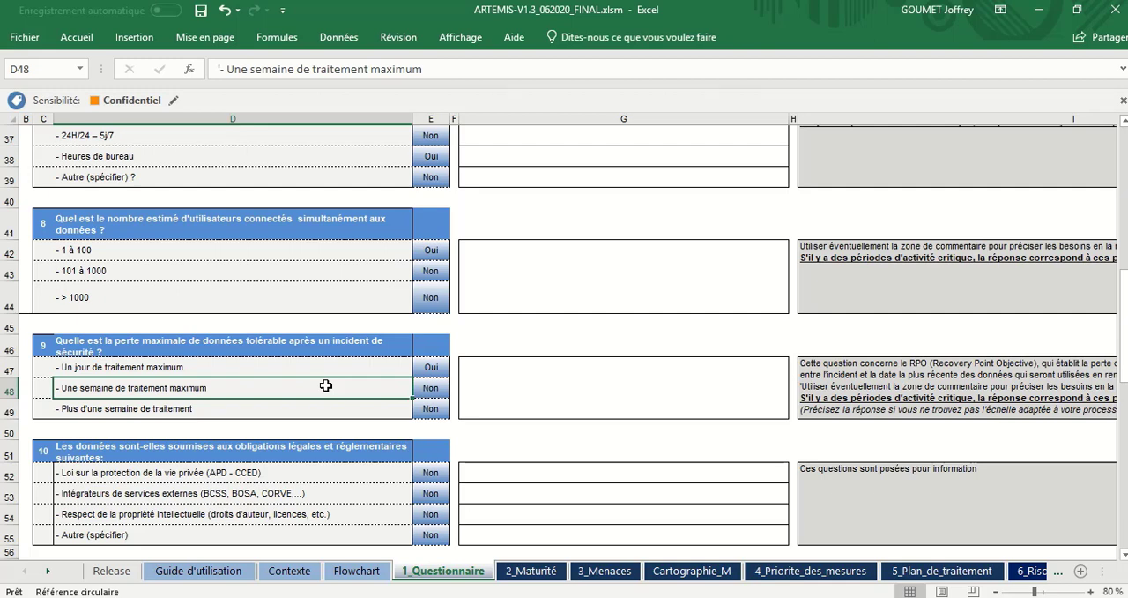
click(430, 386)
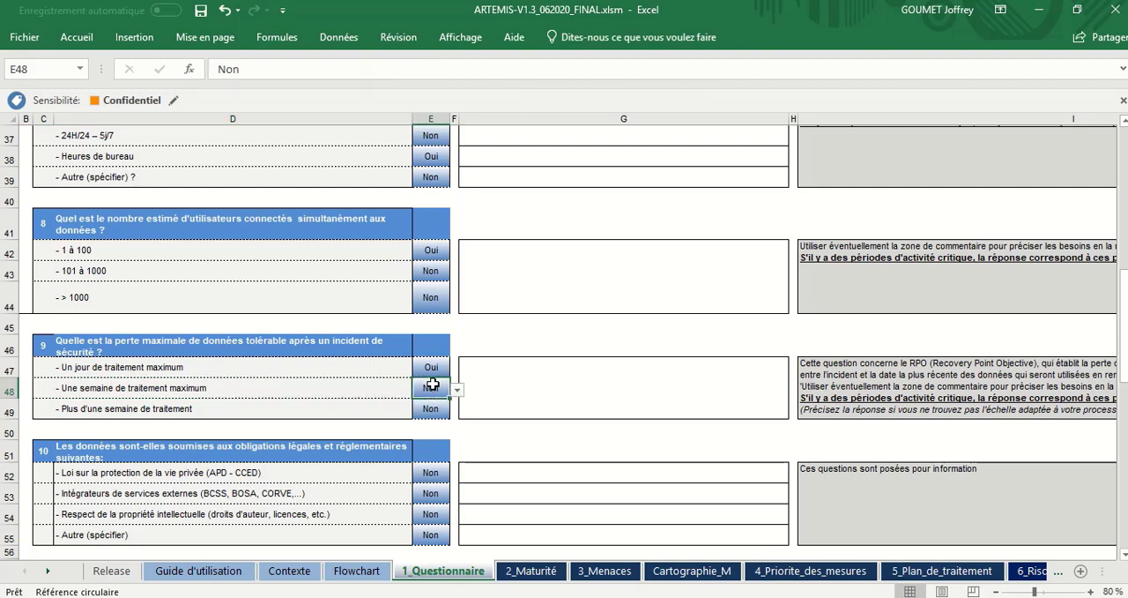
click(360, 361)
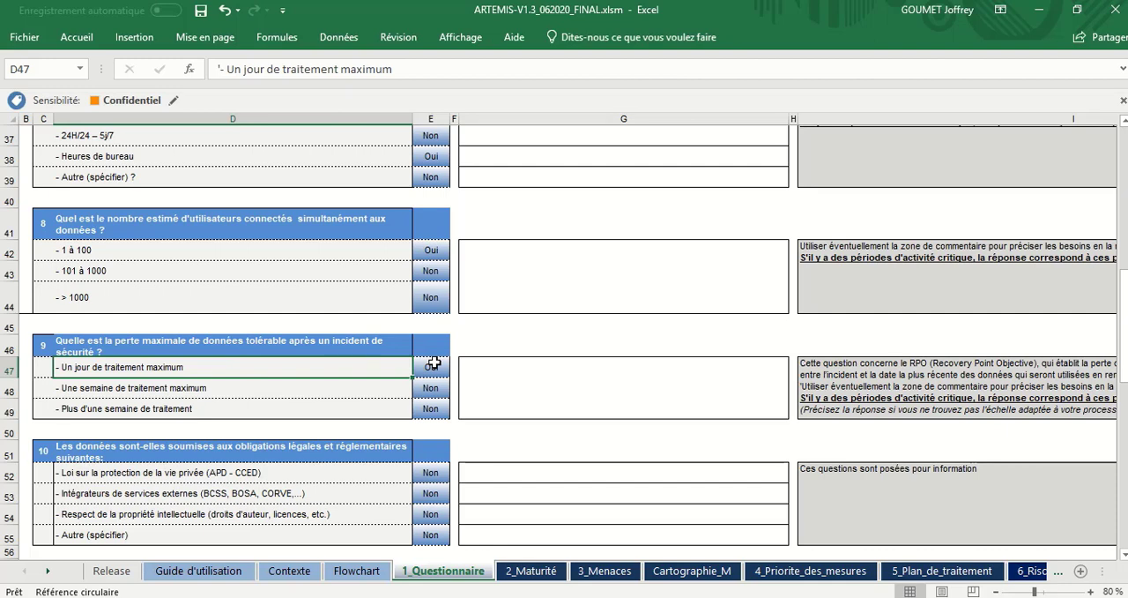
Step: Examine question 10 on legal and regulatory obligations and look back over the answers to the preceding questions
scroll(434, 362, down, 1)
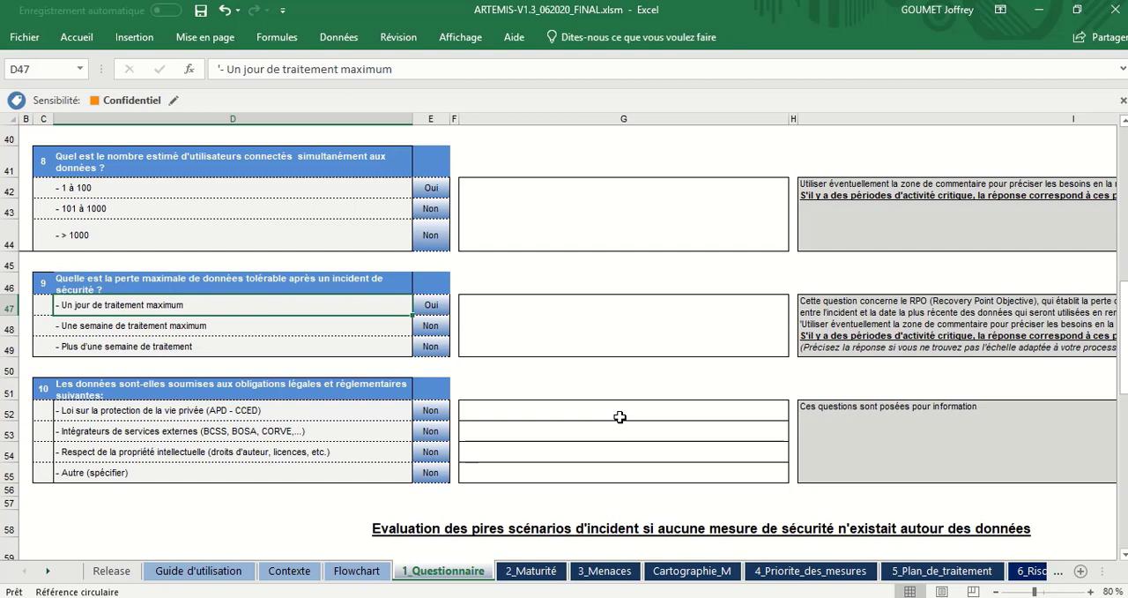
scroll(338, 252, down, 6)
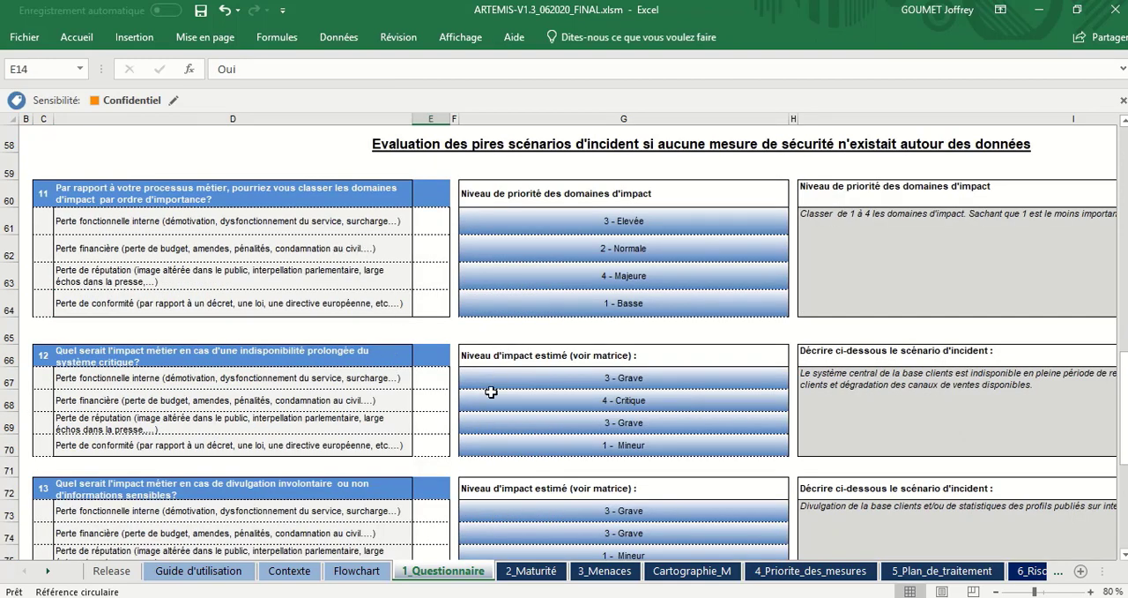
scroll(491, 391, up, 12)
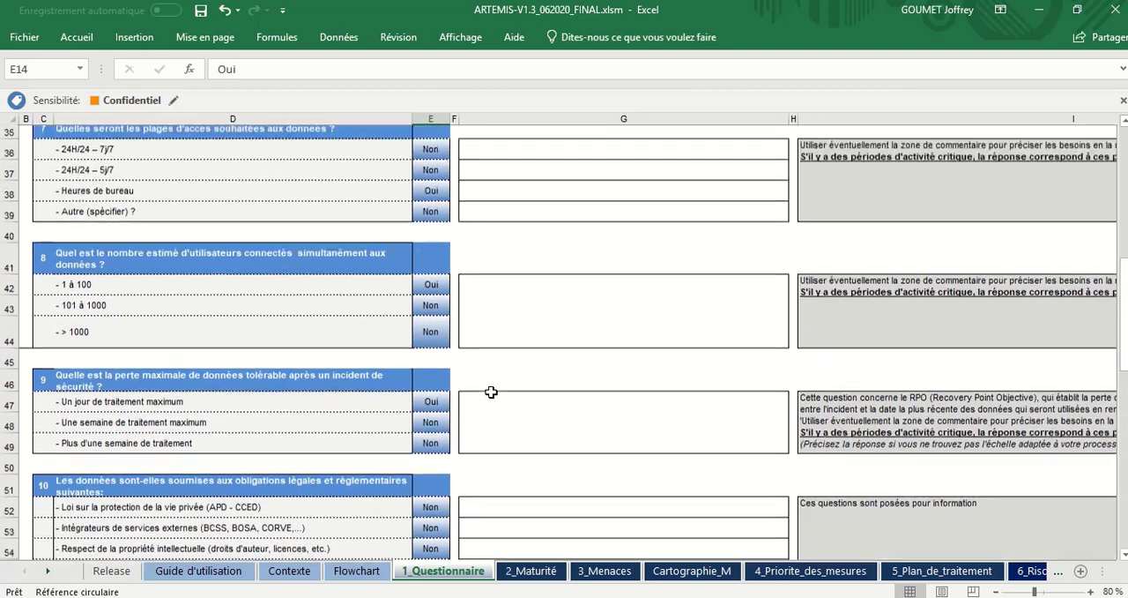
scroll(491, 391, up, 2)
scroll(491, 392, down, 8)
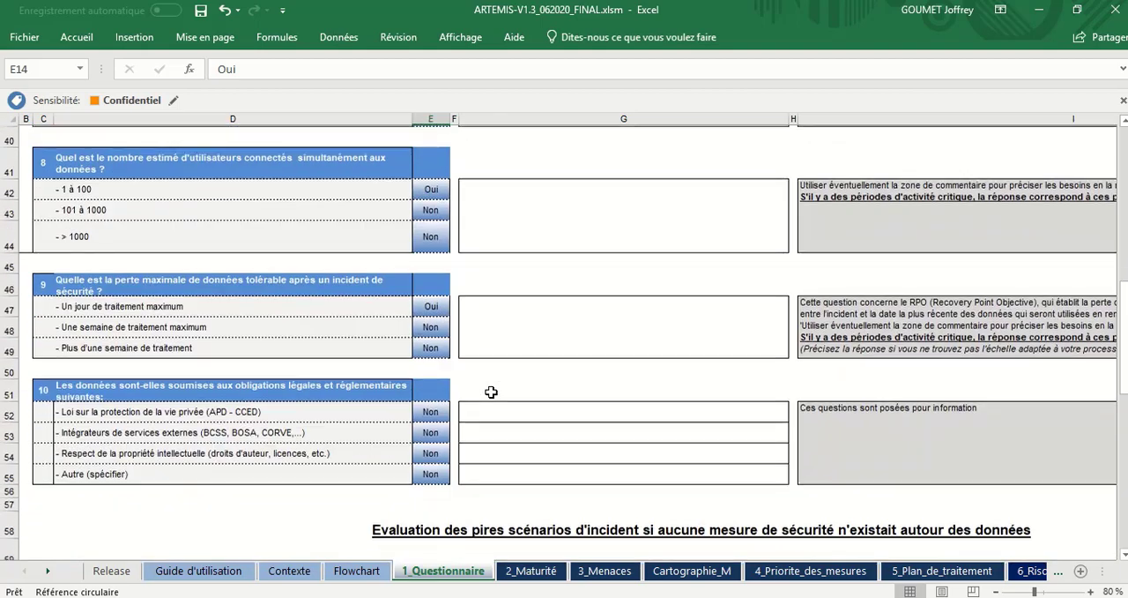
scroll(491, 391, up, 6)
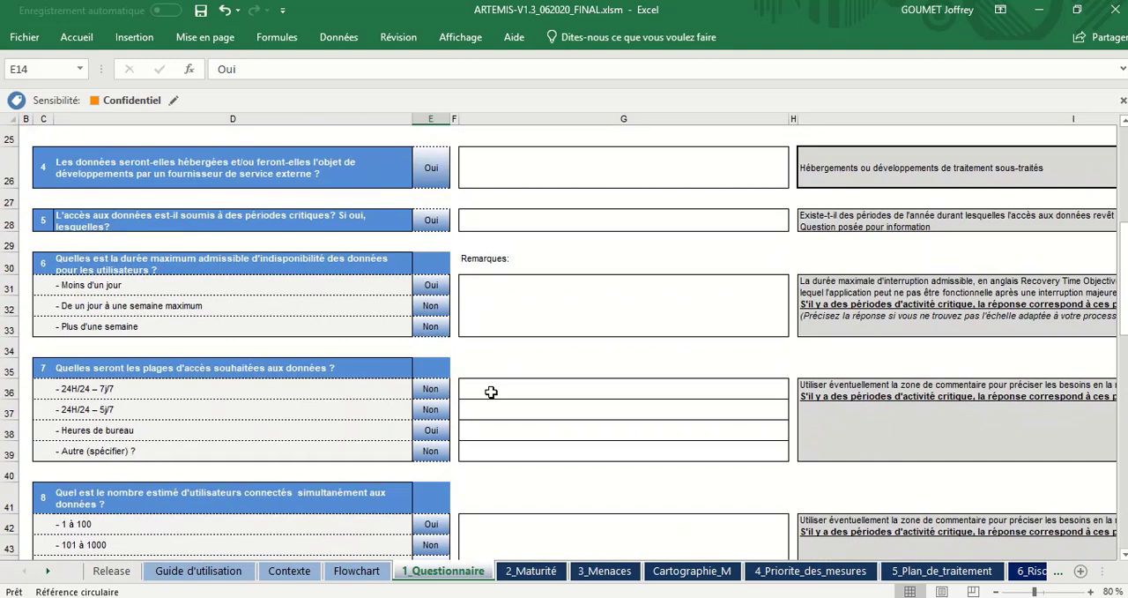
scroll(491, 391, up, 1)
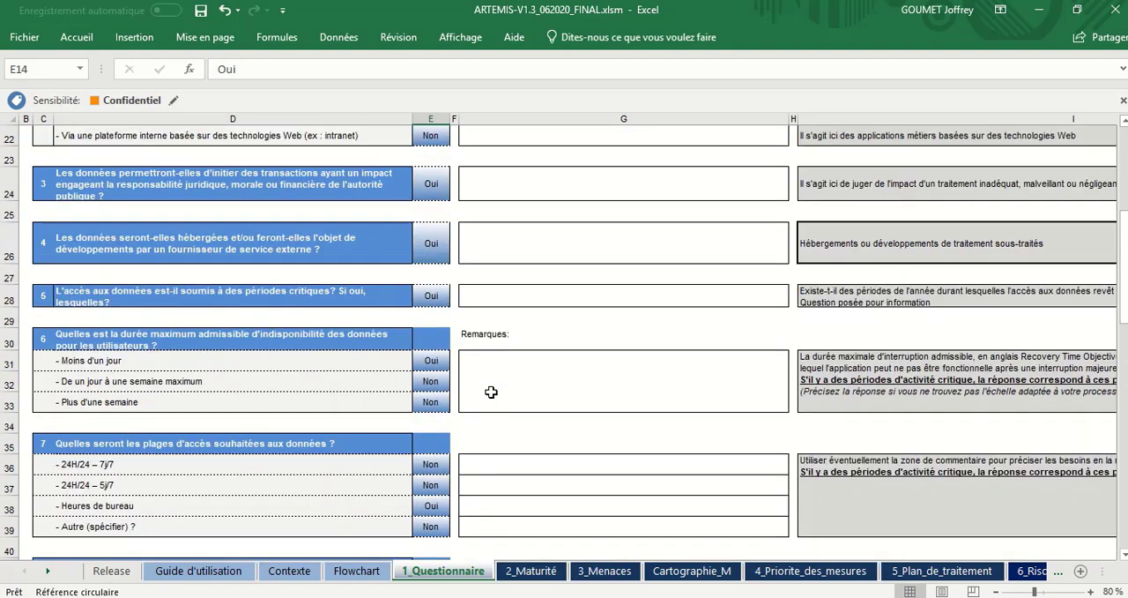
scroll(491, 391, down, 2)
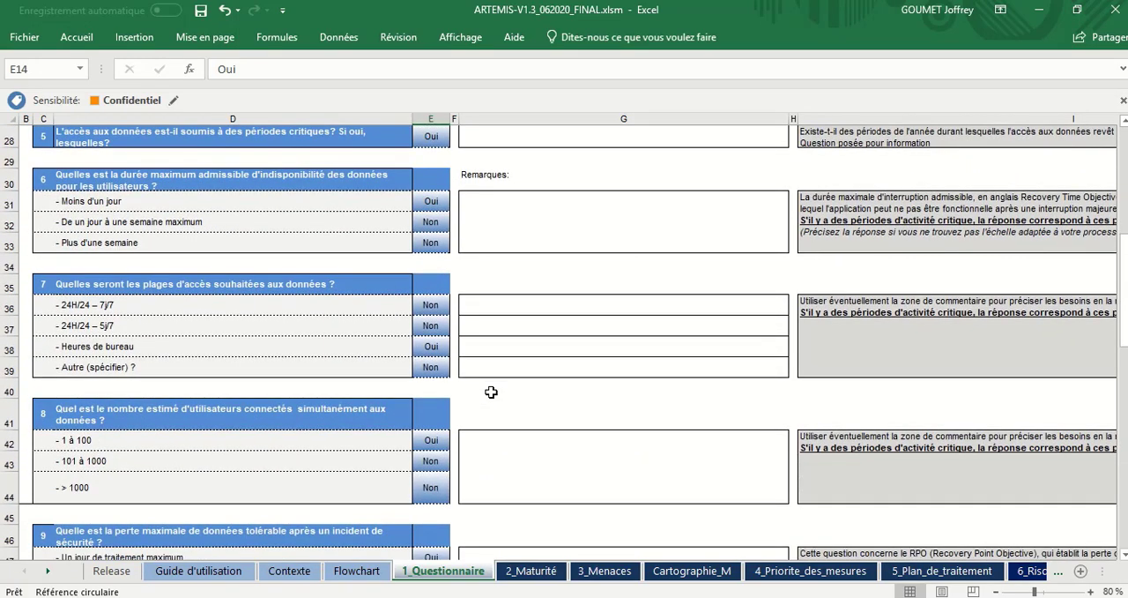
scroll(491, 391, up, 1)
scroll(491, 391, down, 7)
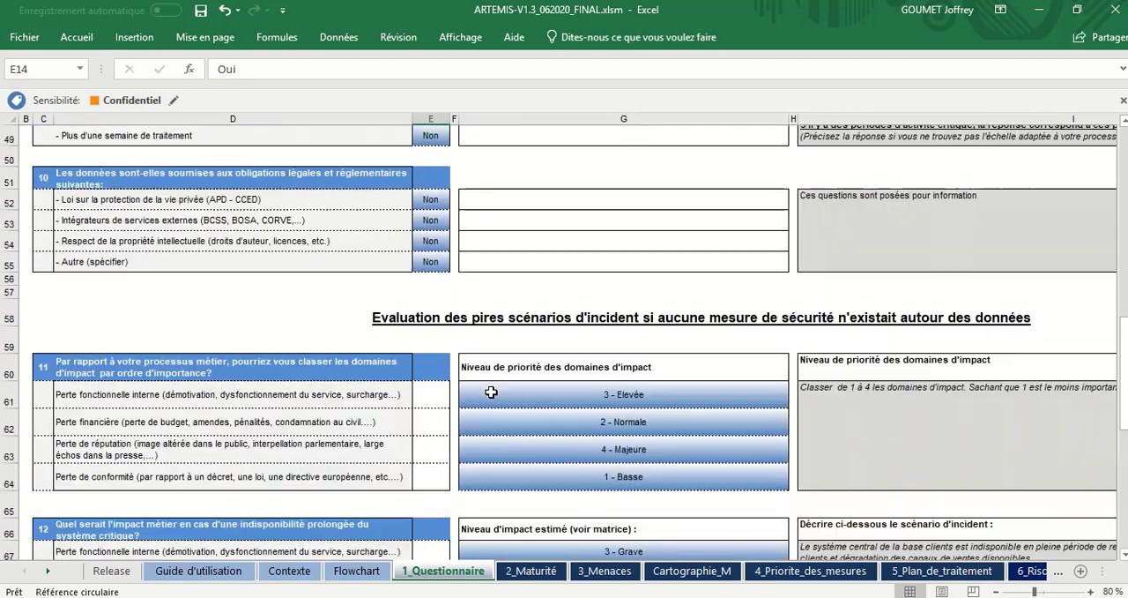
Step: Examine the worst-case incident scenario section, starting with question 11 on ranking the impact domains by importance
scroll(491, 391, down, 3)
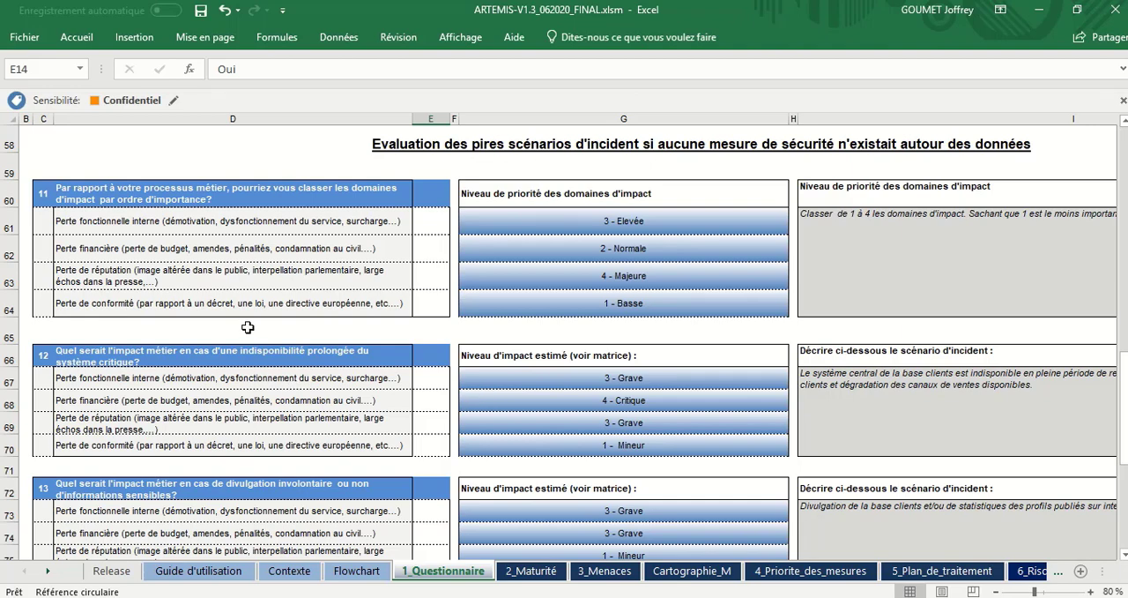
scroll(248, 327, down, 2)
scroll(248, 327, up, 3)
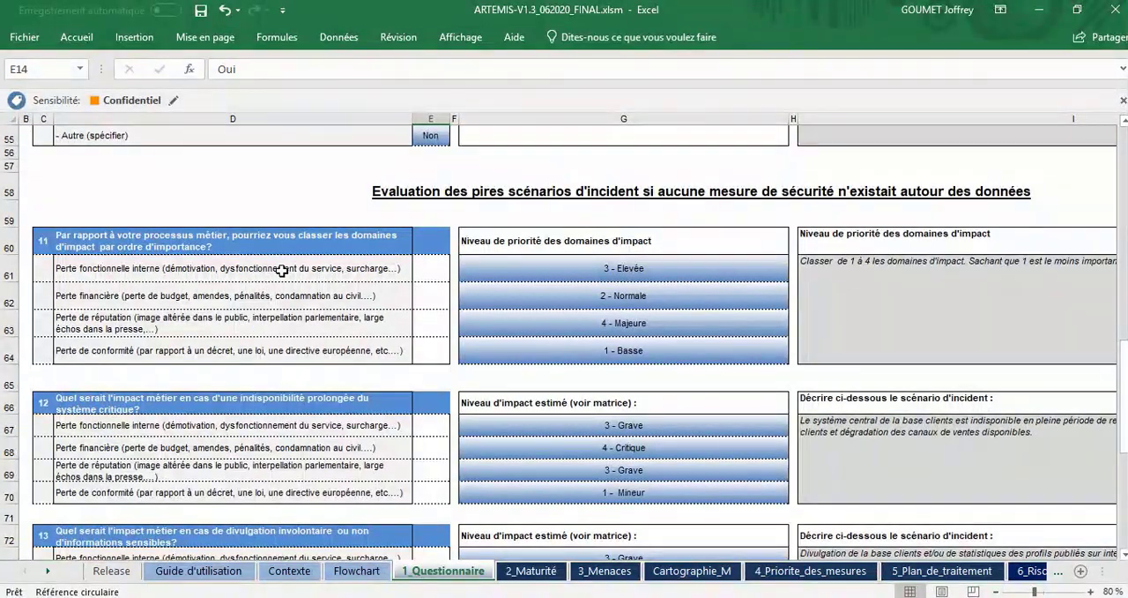
Step: Examine the four impact domains of question 11: internal functional, financial, reputation and compliance loss
click(282, 269)
shift+click(266, 360)
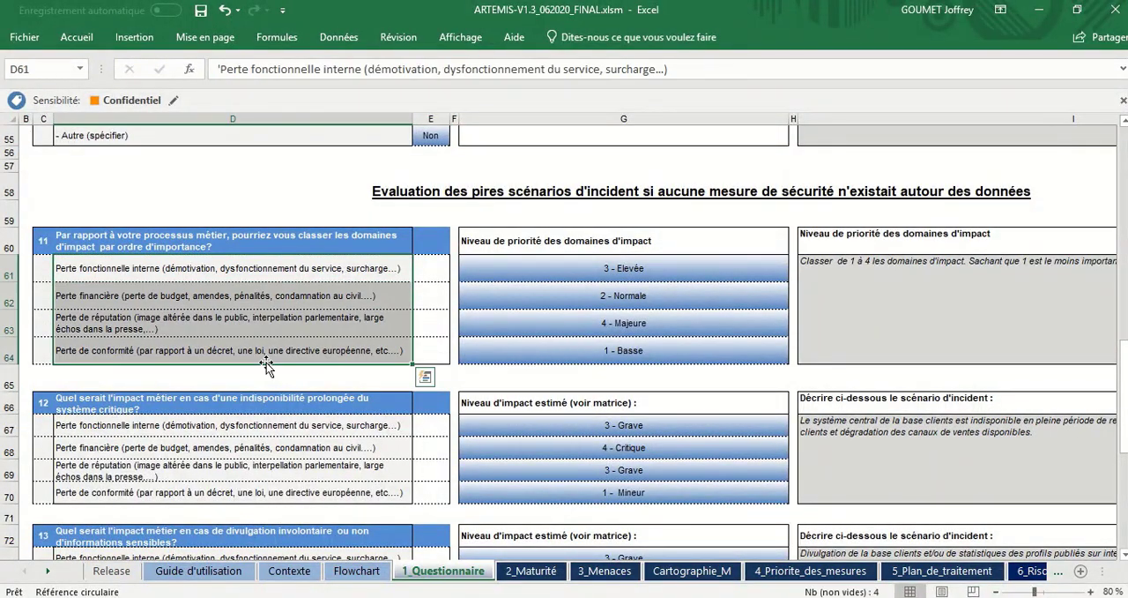
click(295, 275)
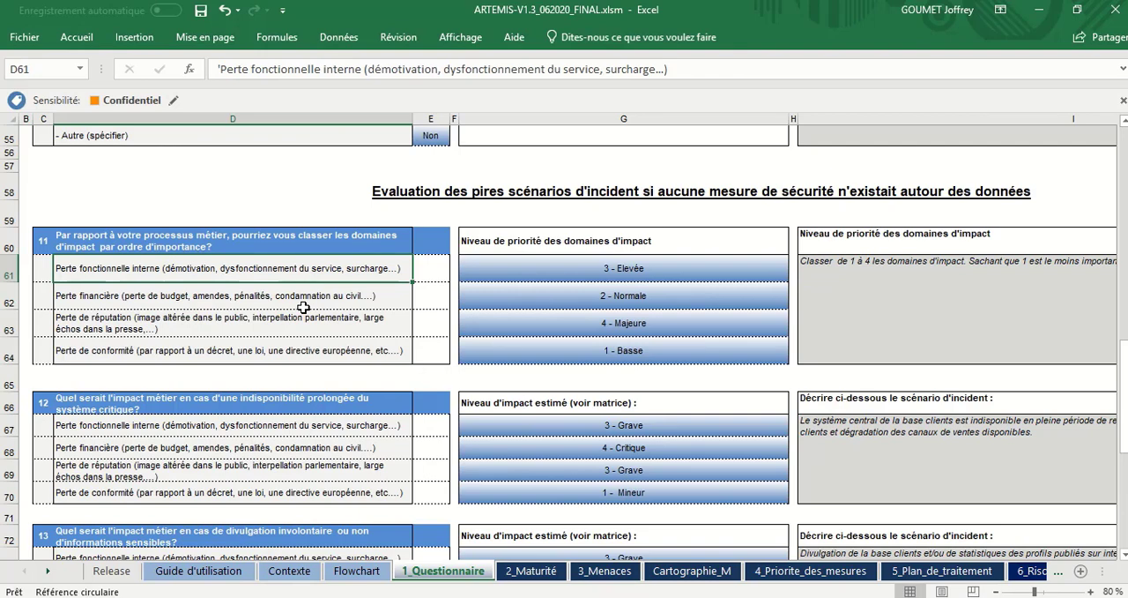
click(304, 305)
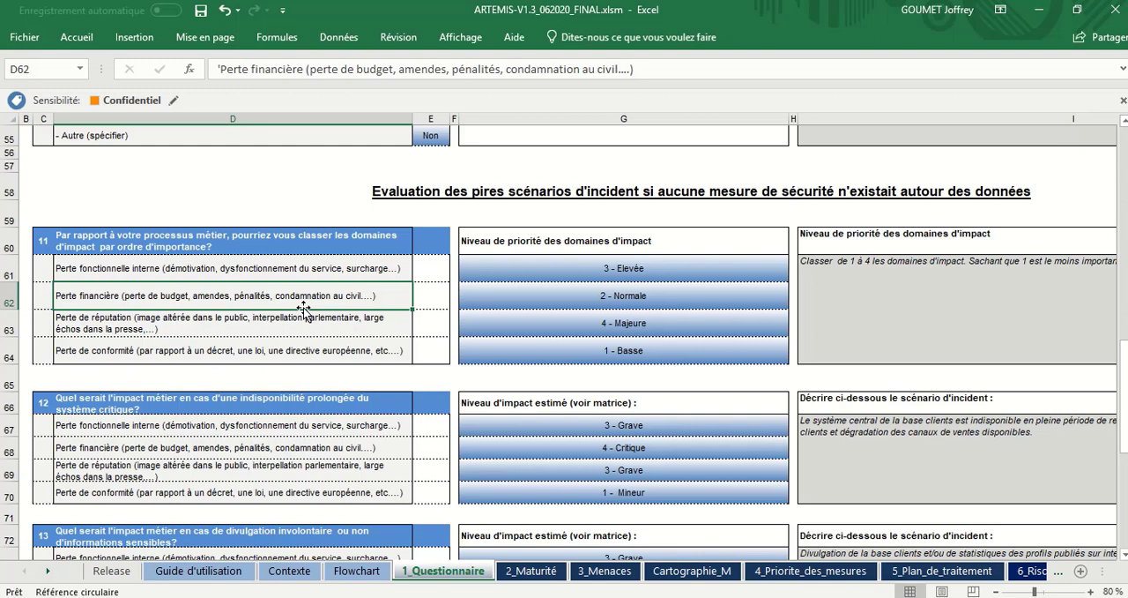
click(303, 315)
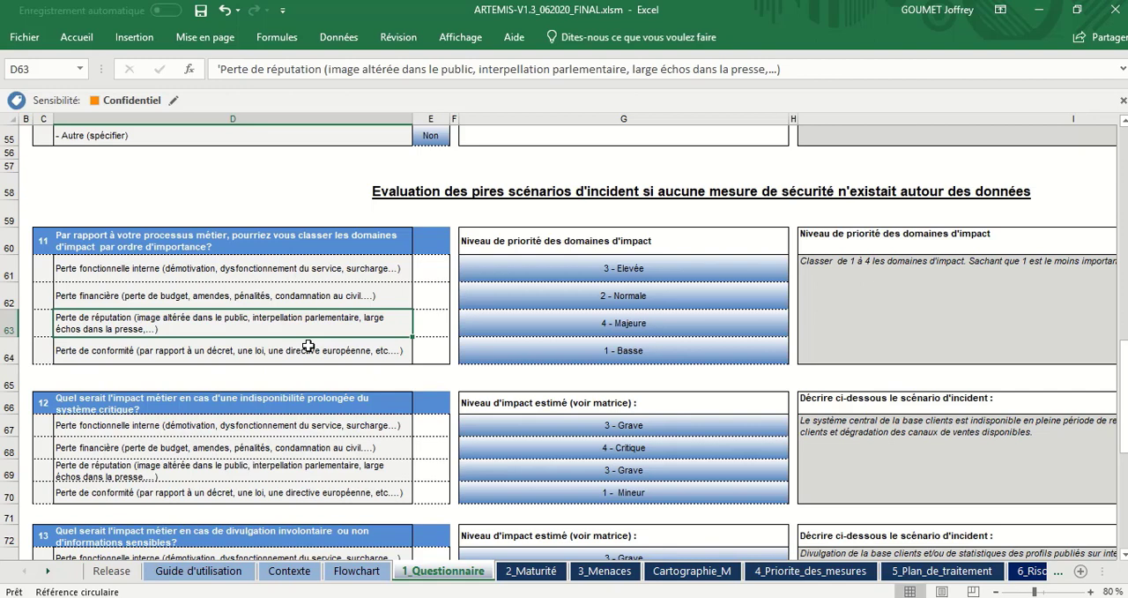
click(308, 346)
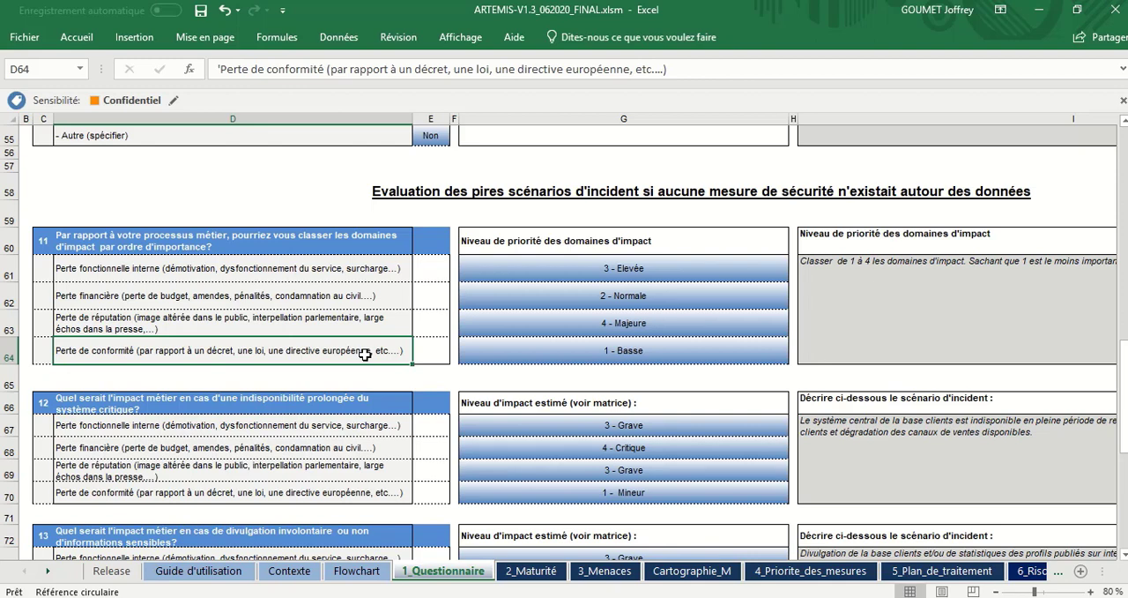
click(346, 305)
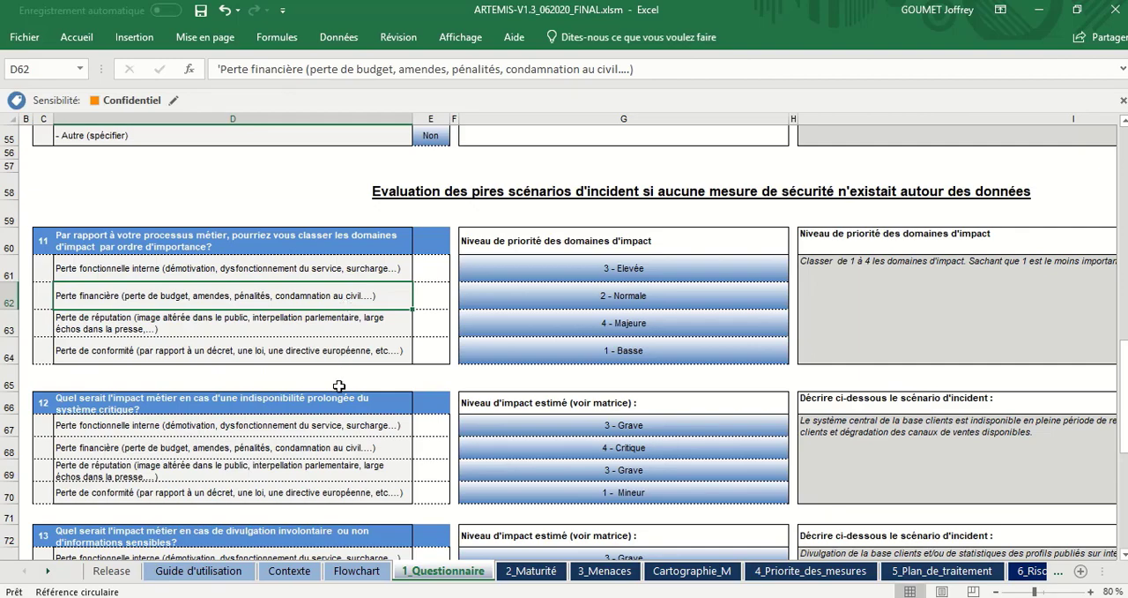
Step: Open the Matrice Impact sheet to consult the definitions of the impact levels
scroll(339, 385, down, 5)
scroll(339, 385, up, 3)
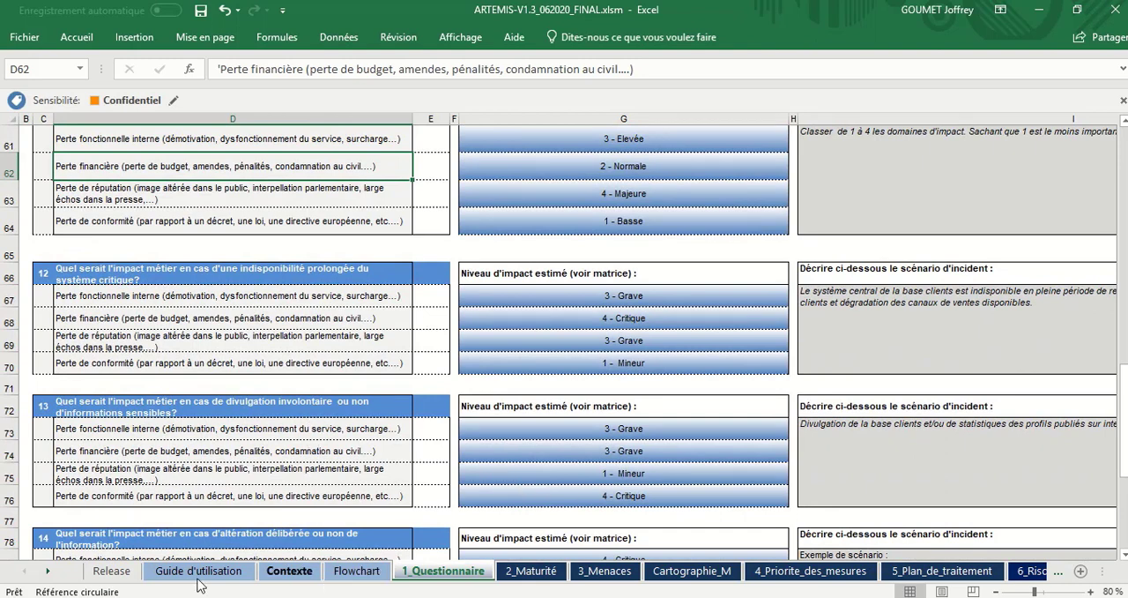
click(48, 573)
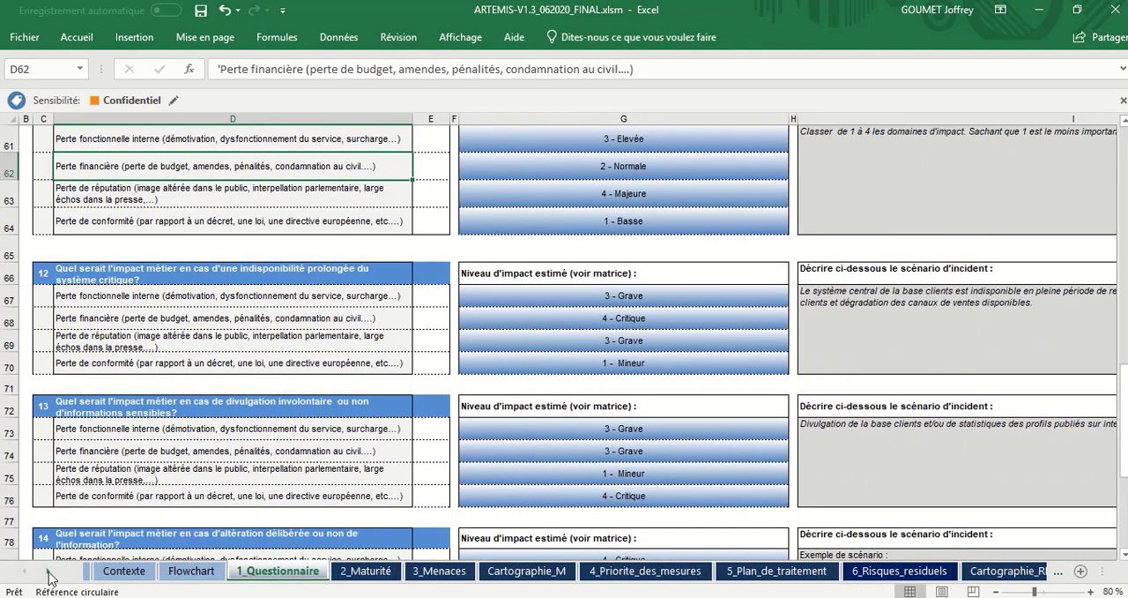
click(48, 574)
click(49, 574)
click(48, 574)
click(49, 574)
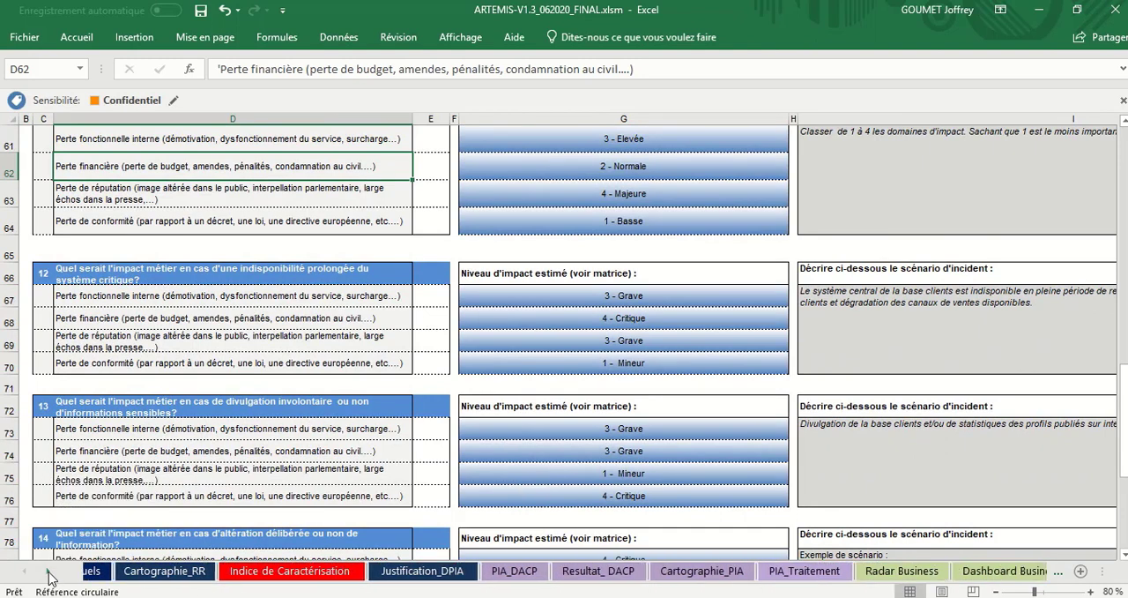
click(48, 574)
click(48, 574)
click(48, 573)
click(48, 574)
click(48, 574)
click(49, 573)
click(49, 574)
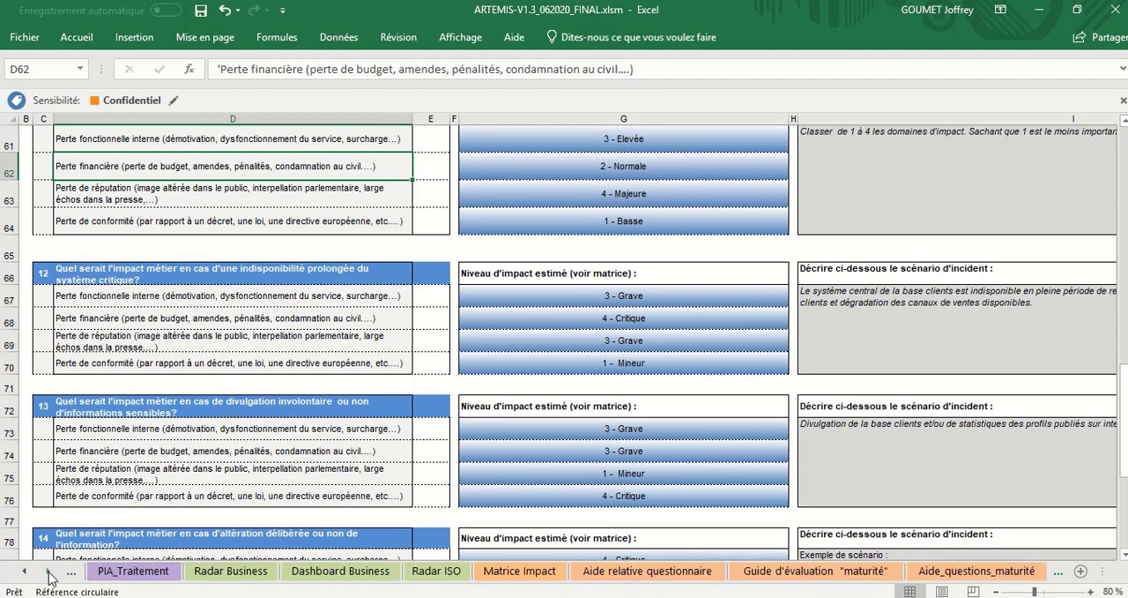
click(535, 575)
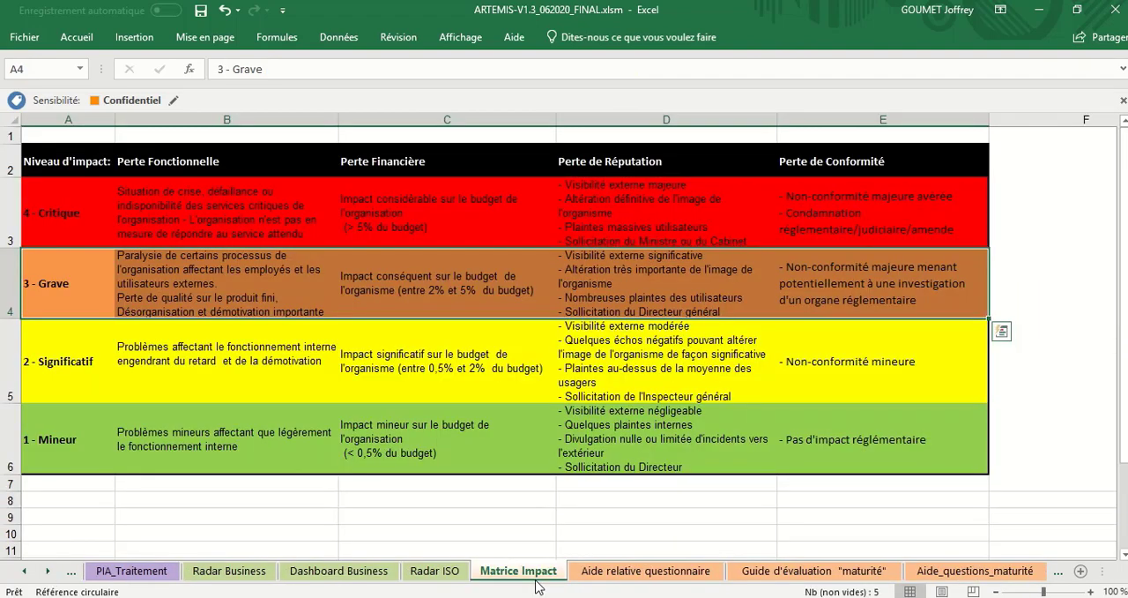
Step: Review the matrix's four loss categories: Perte Fonctionnelle, Perte Financière, Perte de Réputation and Perte de Conformité
click(247, 164)
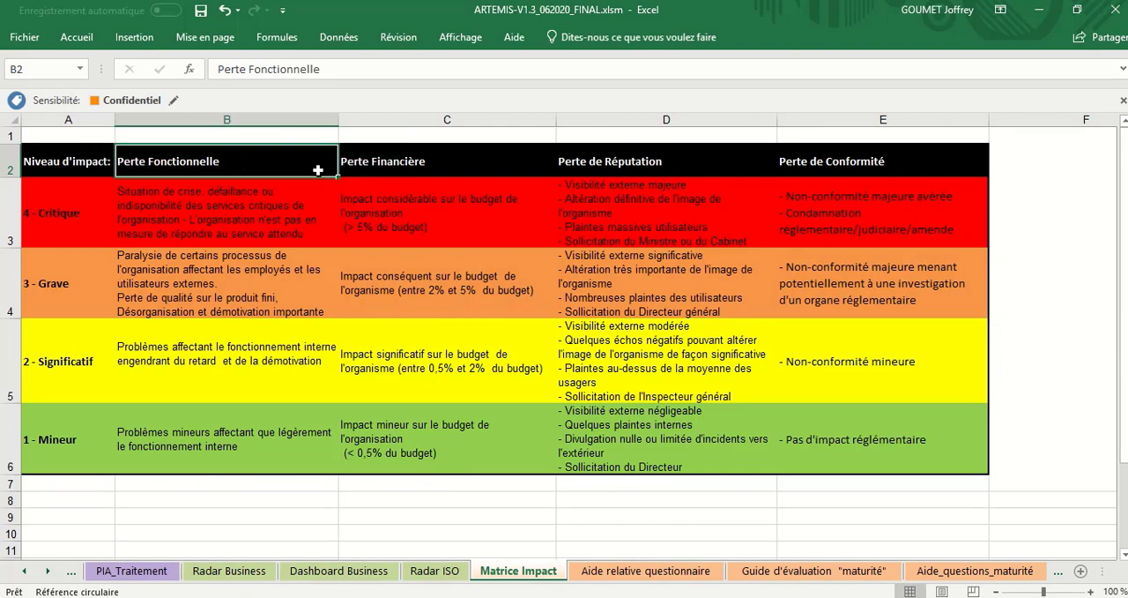
click(357, 173)
click(608, 175)
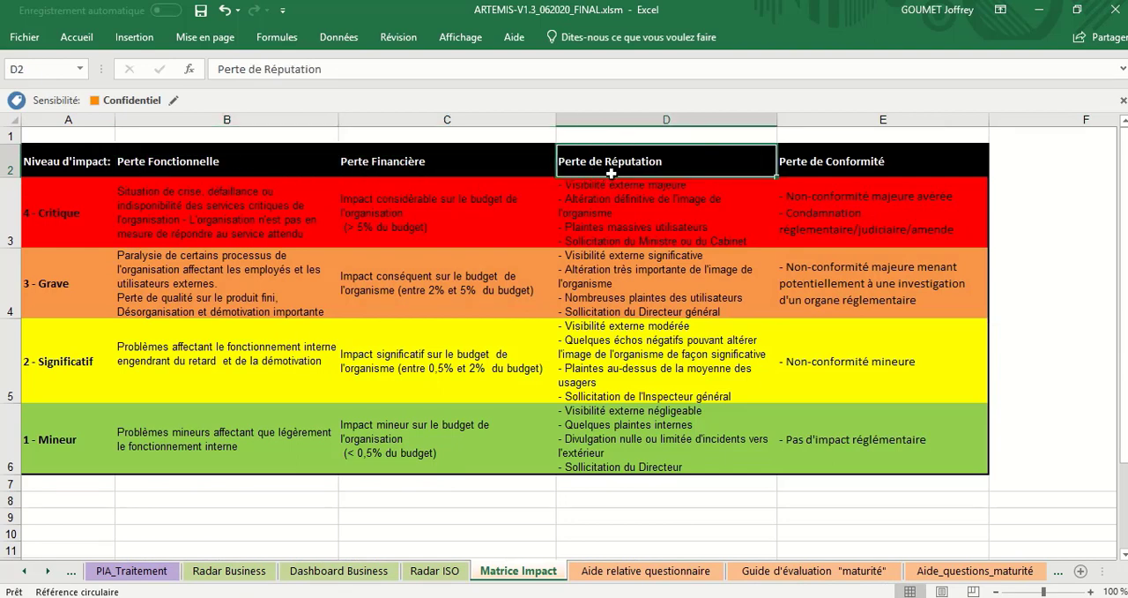
click(835, 165)
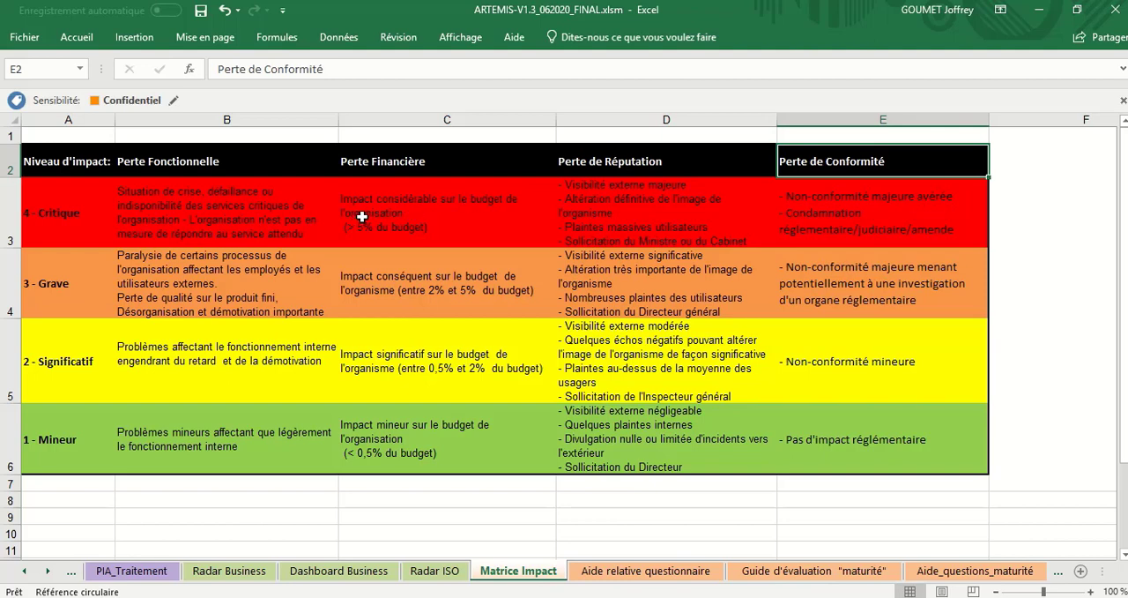
Step: Review the matrix's impact levels from 1 - Mineur to 4 - Critique
click(72, 441)
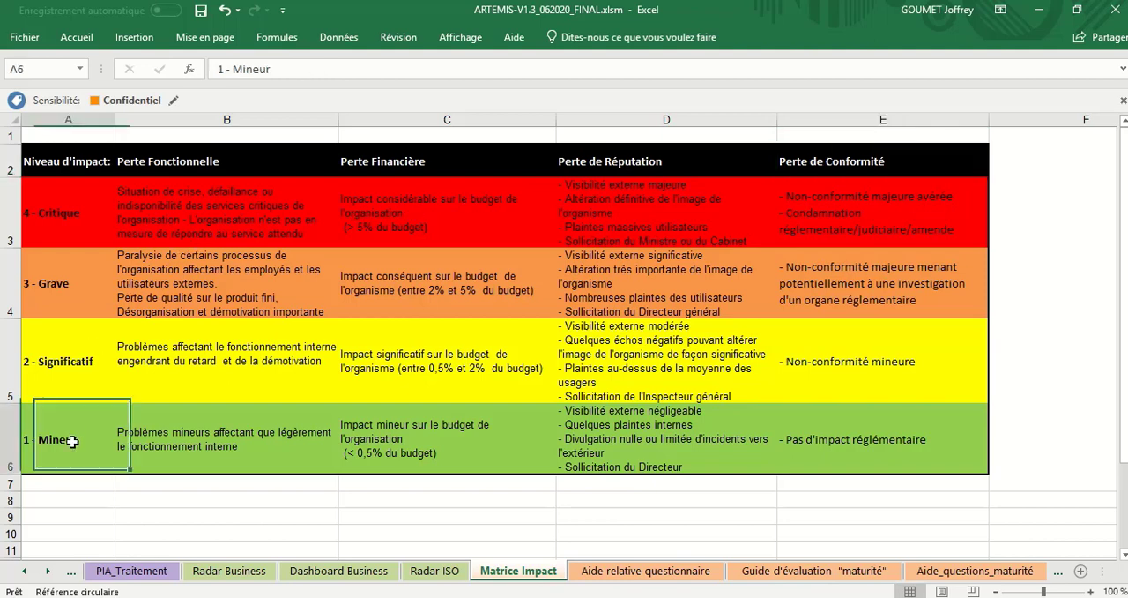
click(80, 392)
click(77, 434)
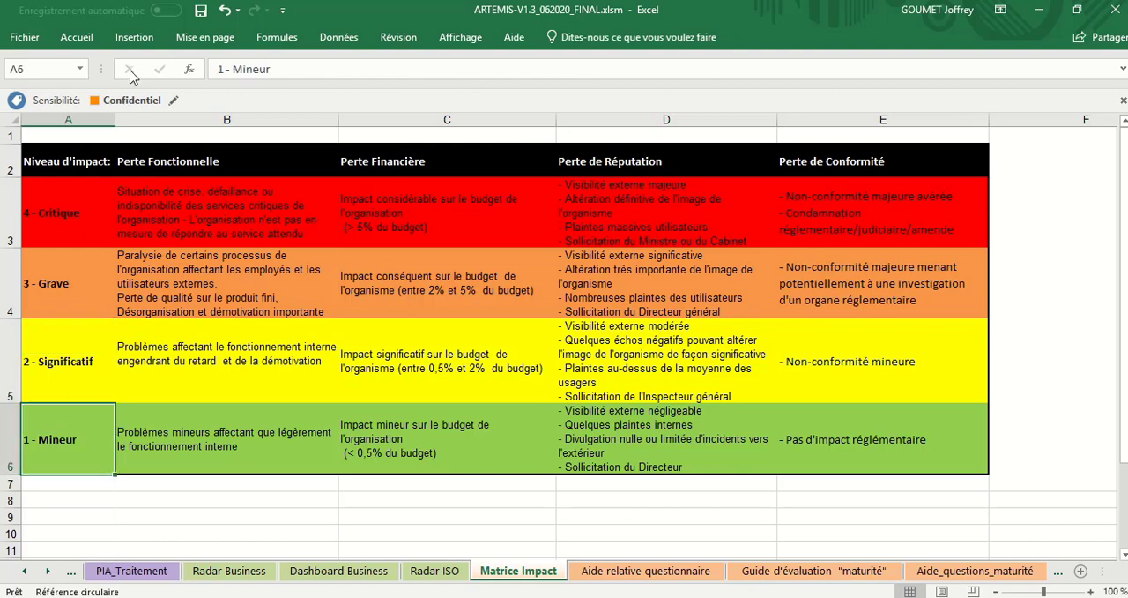
click(81, 220)
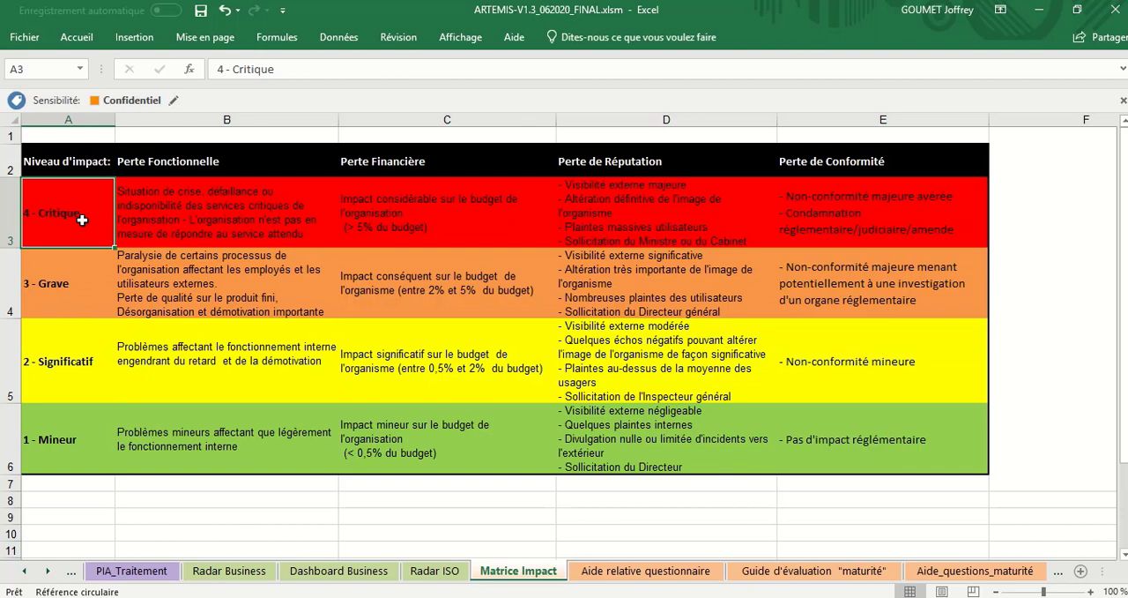
click(76, 354)
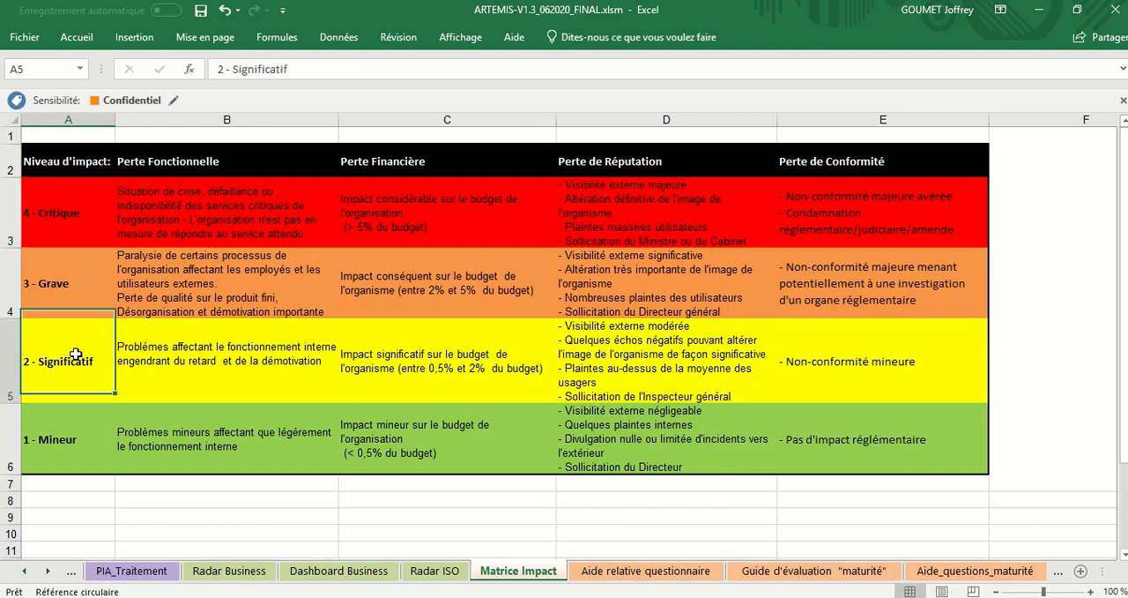
click(64, 303)
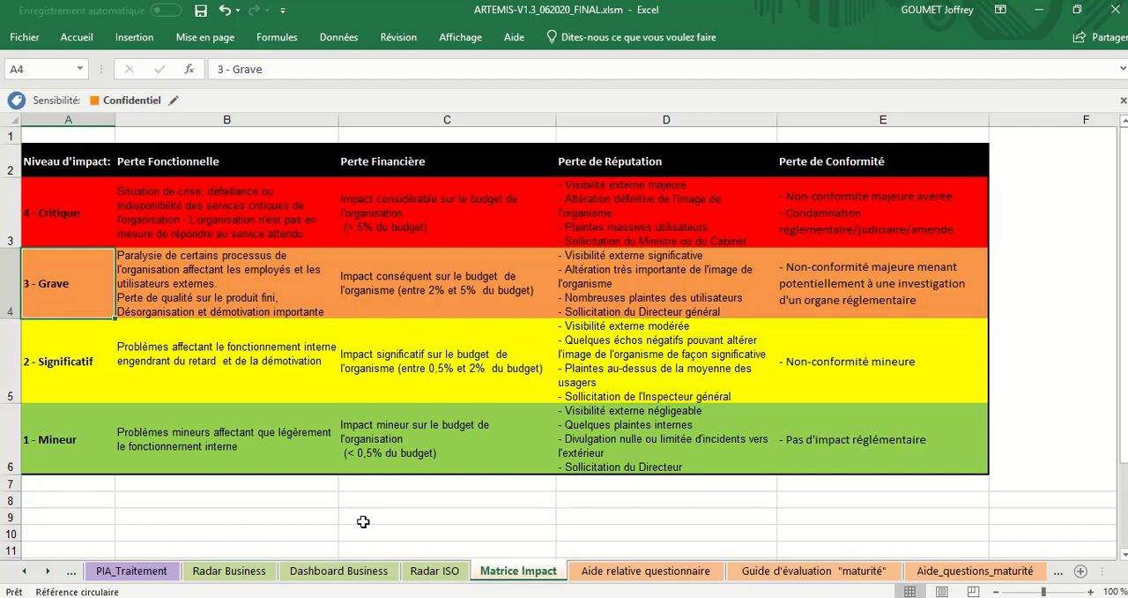
Step: Return to the 1_Questionnaire sheet
click(27, 577)
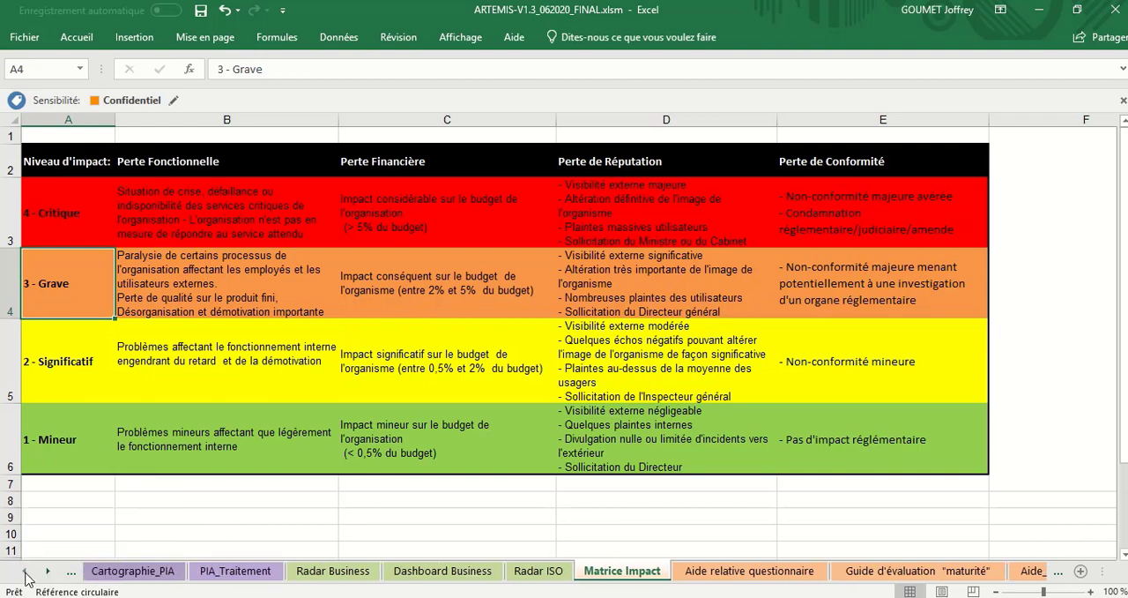
click(26, 577)
click(26, 577)
click(27, 577)
click(26, 577)
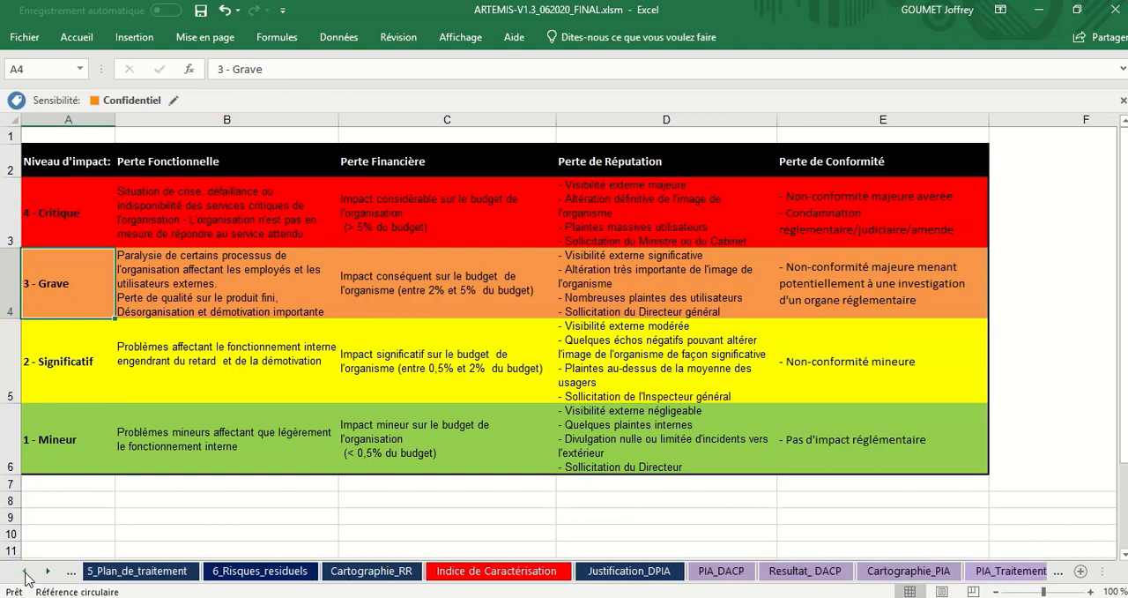
click(27, 578)
click(26, 577)
click(27, 577)
click(27, 577)
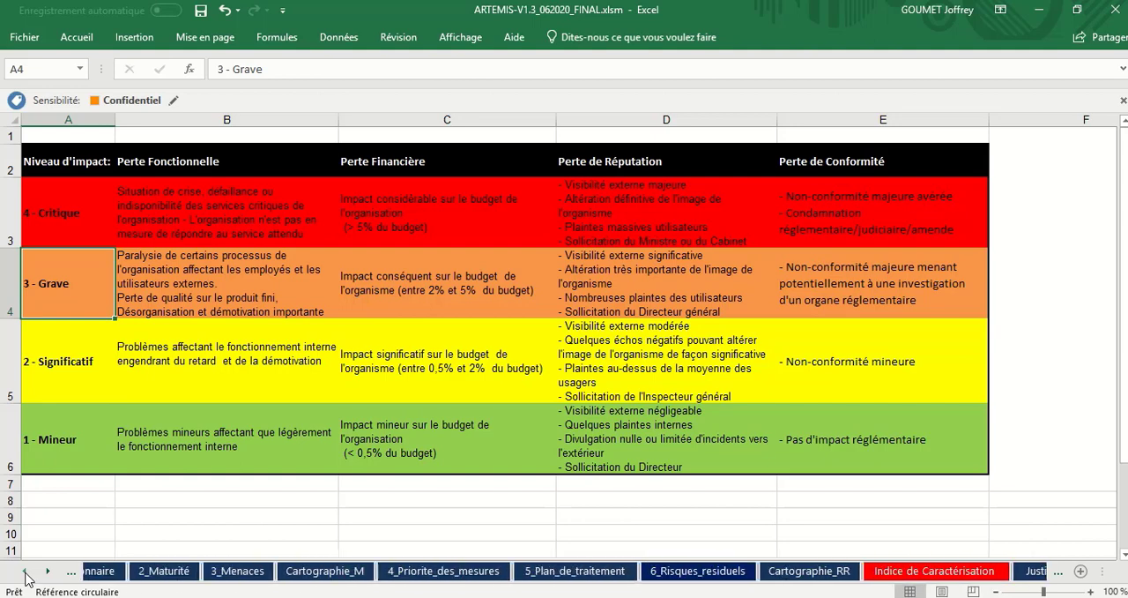
click(27, 577)
click(27, 578)
click(27, 577)
click(248, 571)
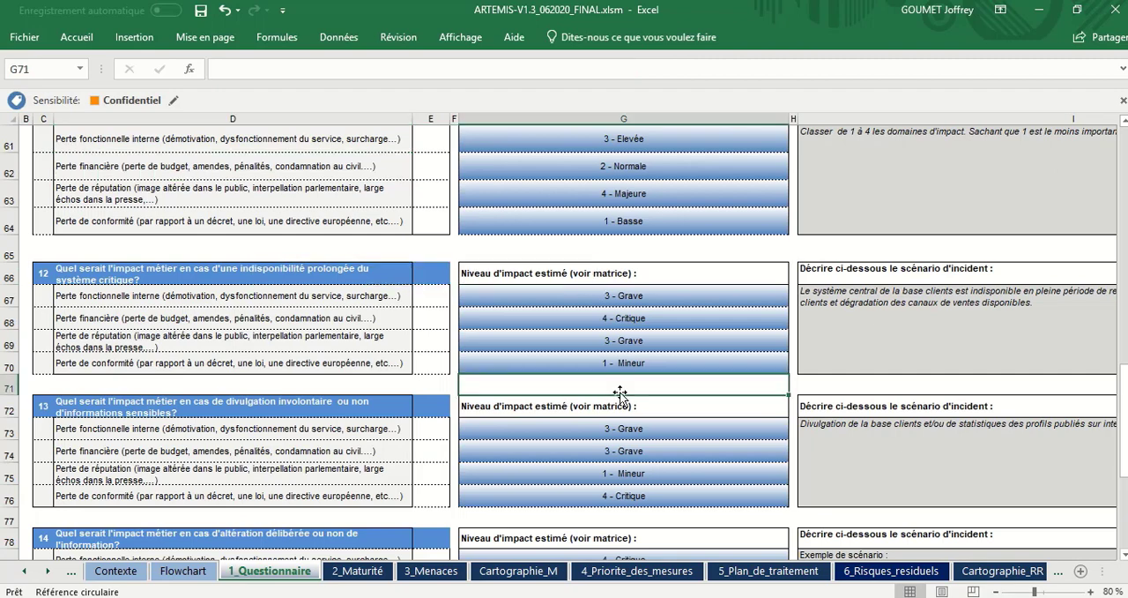
Step: Review the priority levels assigned to the reputation, compliance and internal functional loss domains in question 11
scroll(619, 393, up, 1)
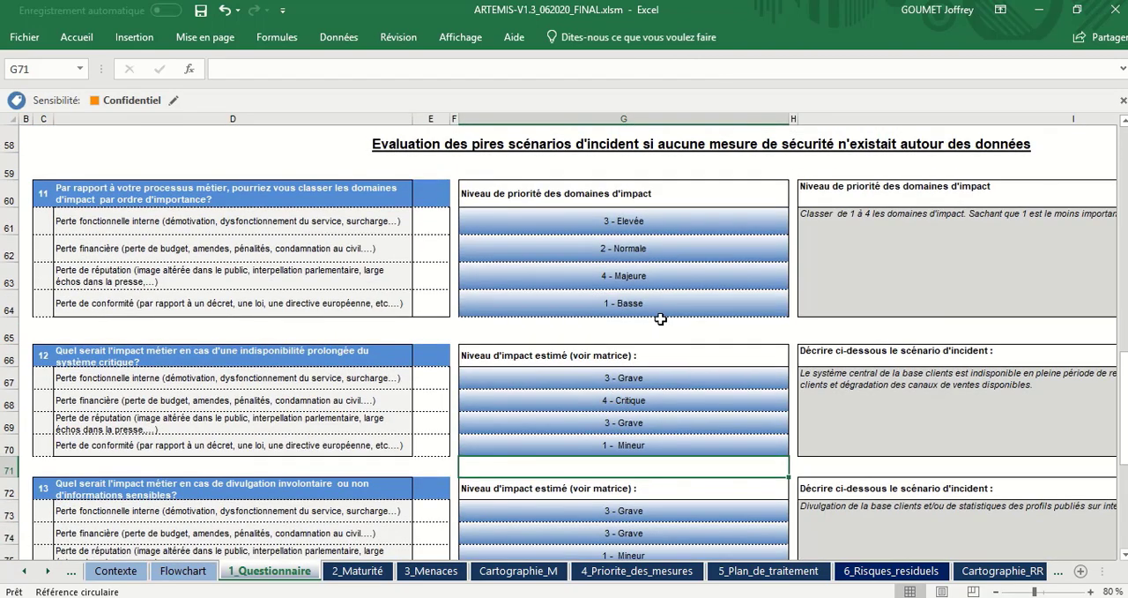
click(689, 300)
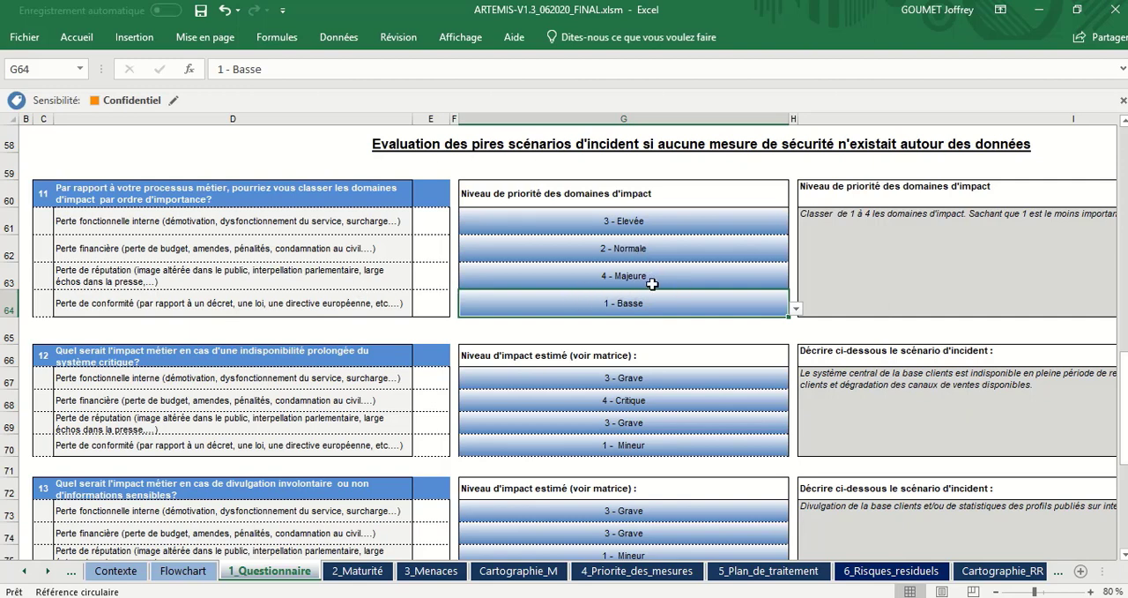
click(650, 280)
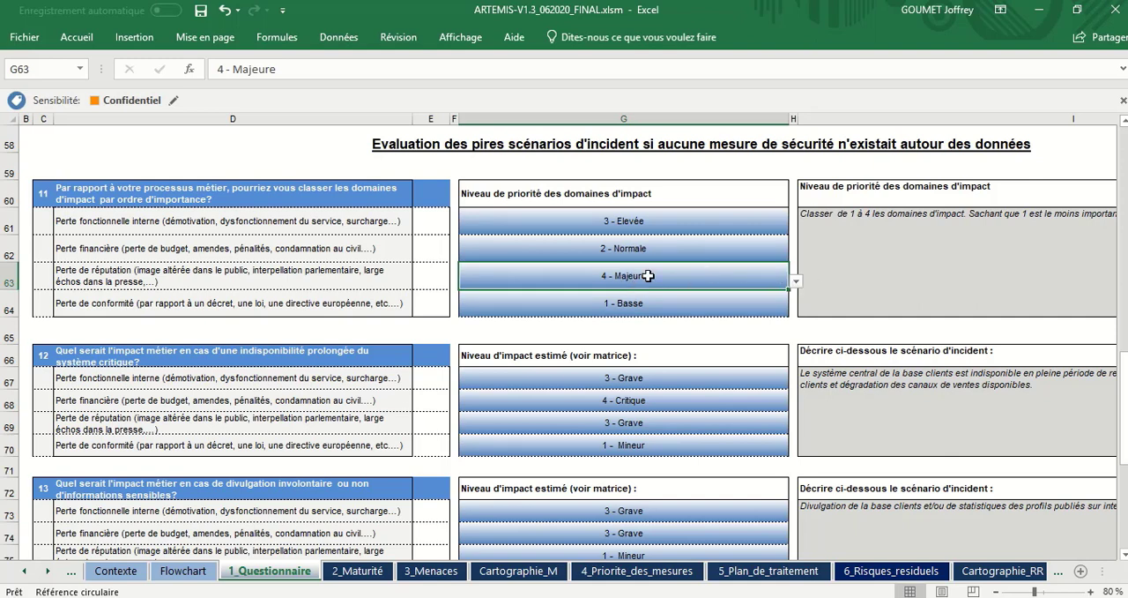
click(321, 283)
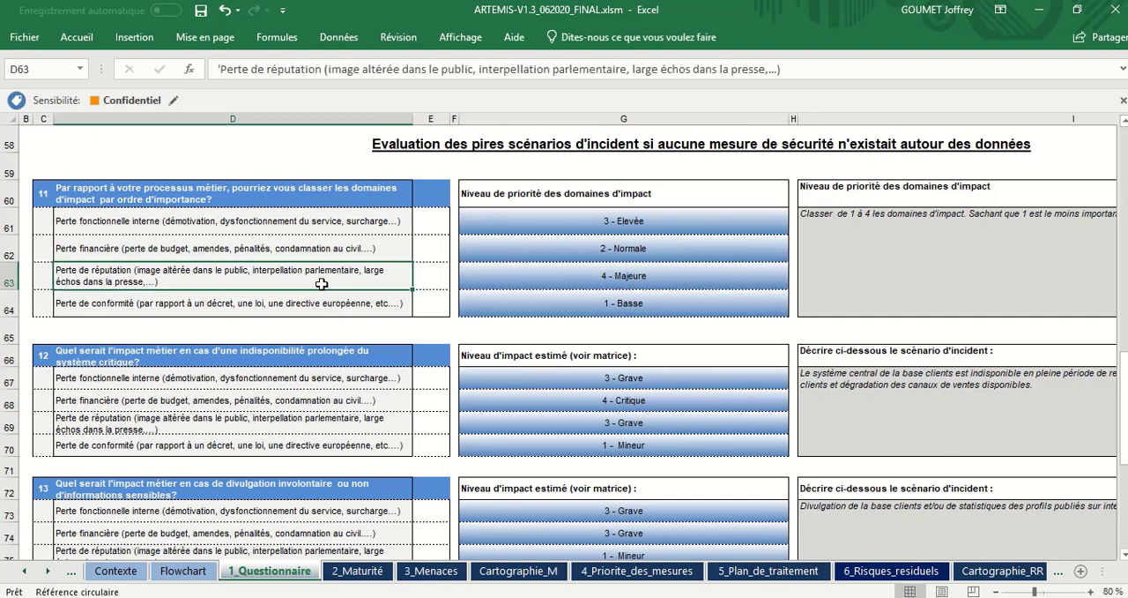
click(626, 305)
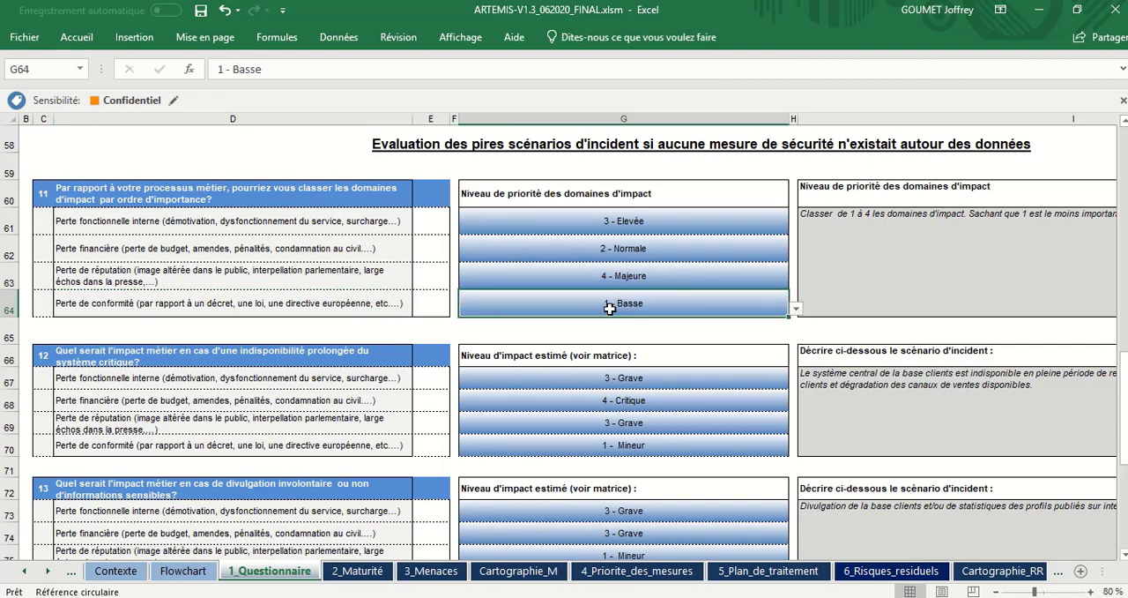
click(651, 226)
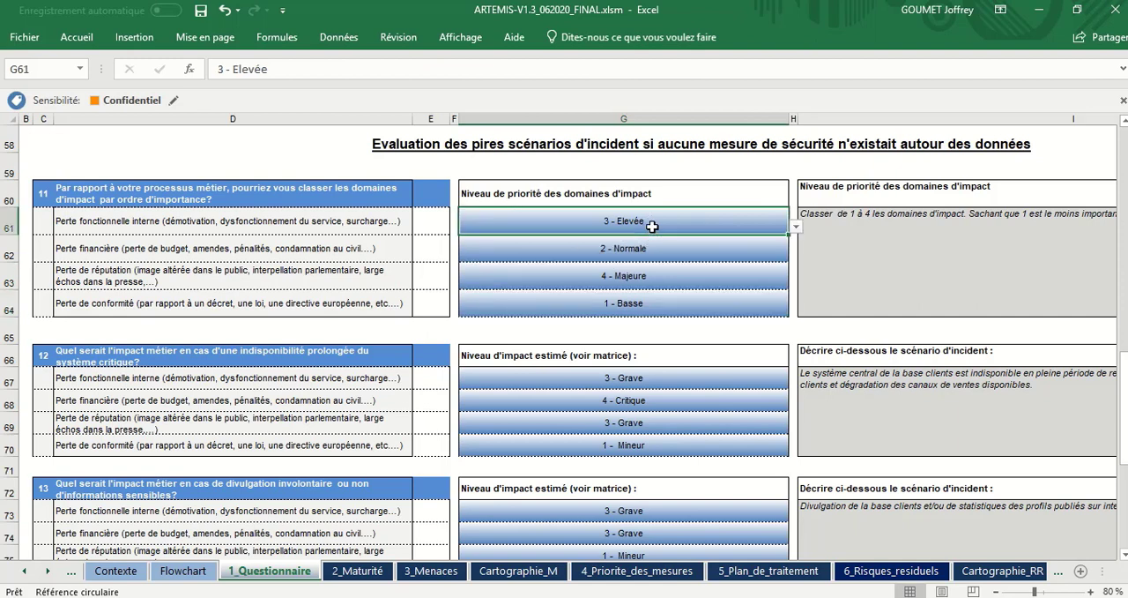
Step: In question 11, set the priority of Perte financière to 3 - Elevée and of Perte fonctionnelle interne to 2 - Normale
click(650, 249)
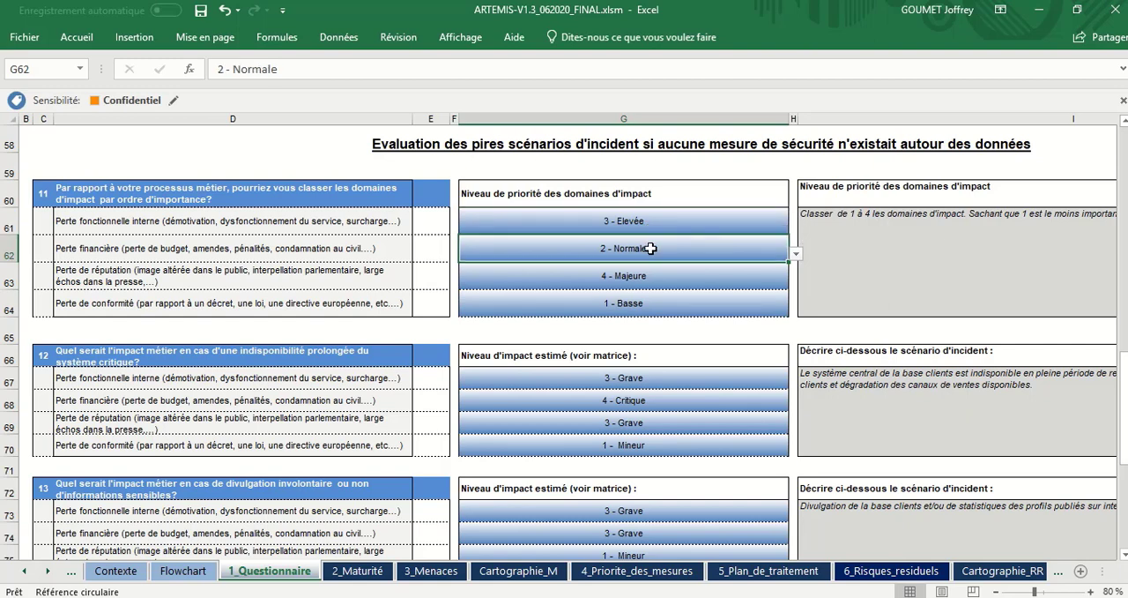
click(796, 255)
click(784, 276)
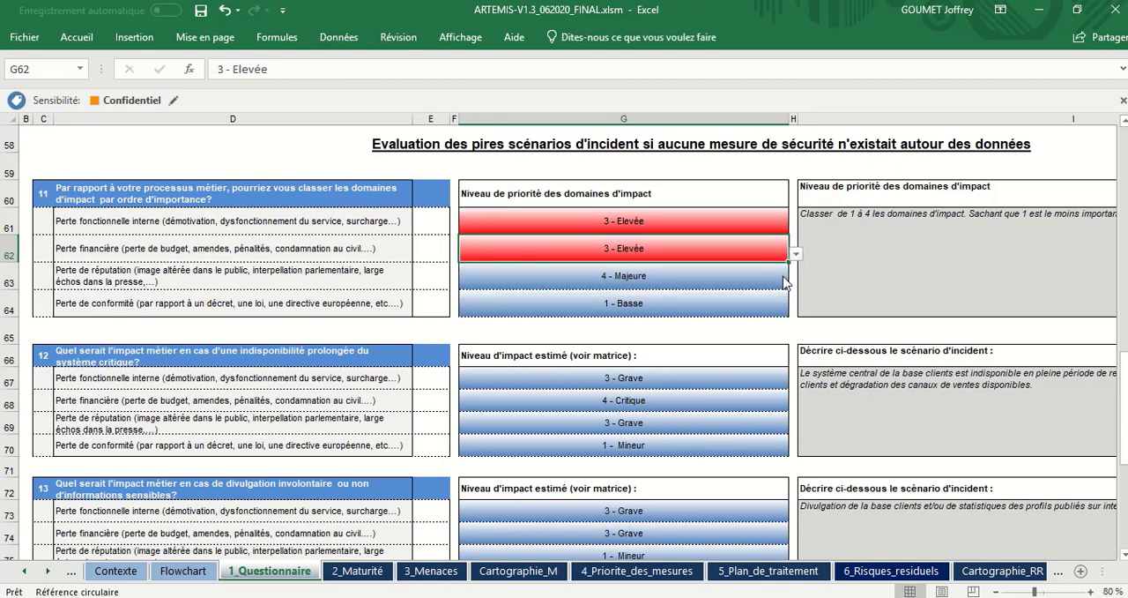
click(767, 217)
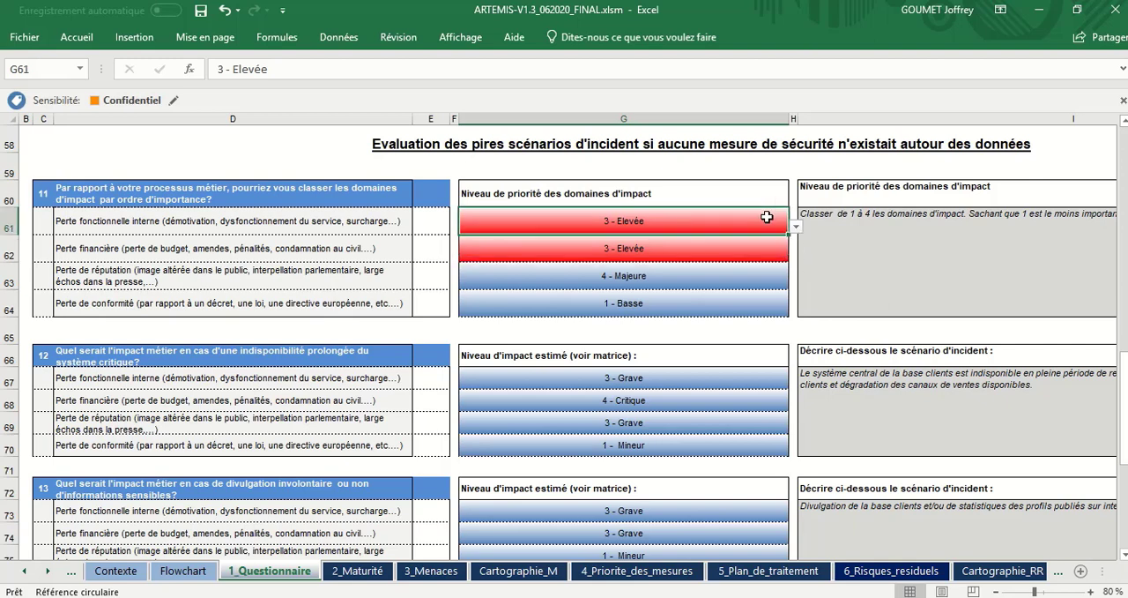
click(796, 226)
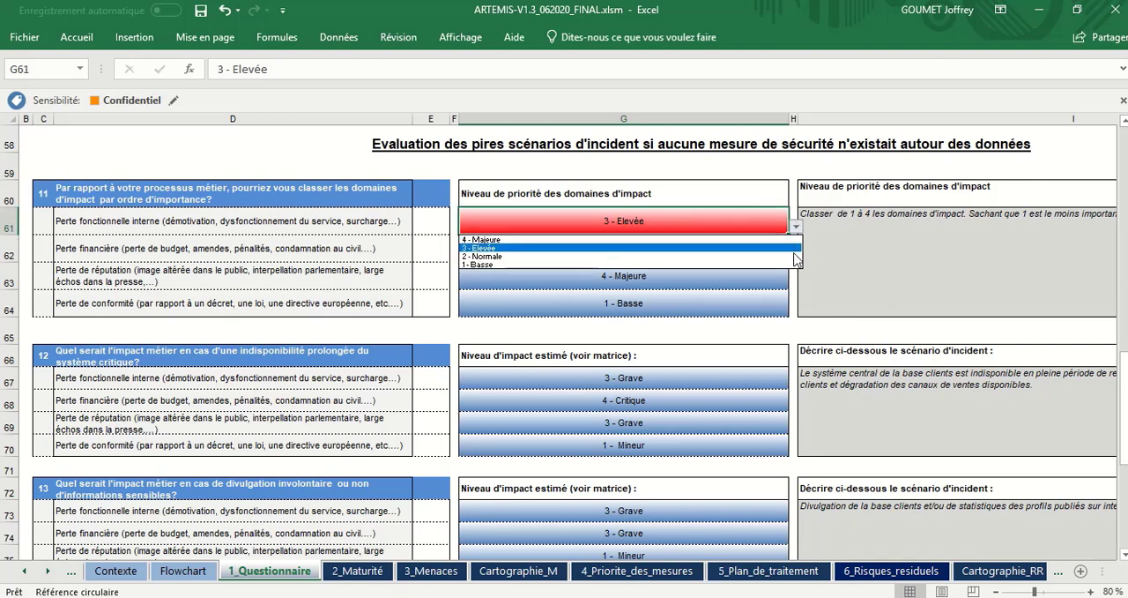
click(793, 257)
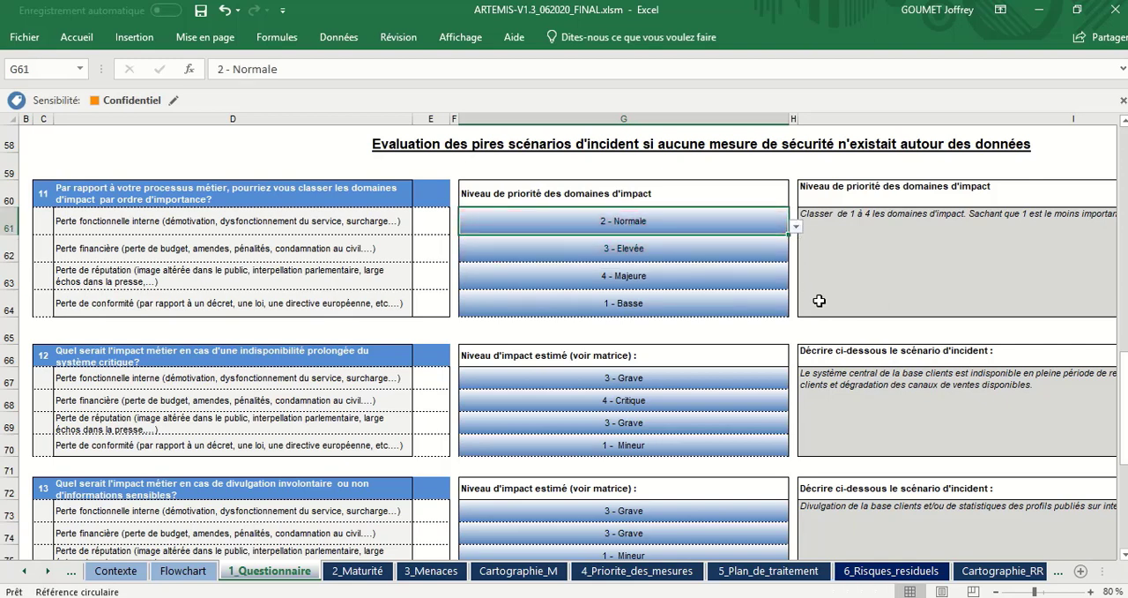
Step: Go through the questions 12, 13 and 14 and increase the height of row 78 so question 14's full text fits
scroll(824, 308, down, 2)
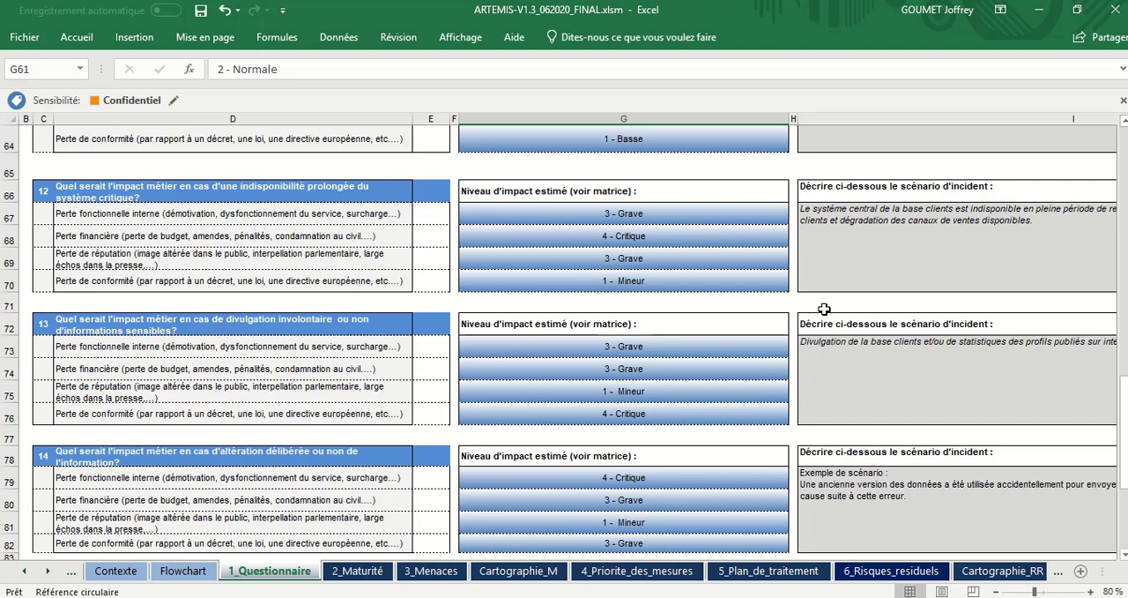
click(302, 188)
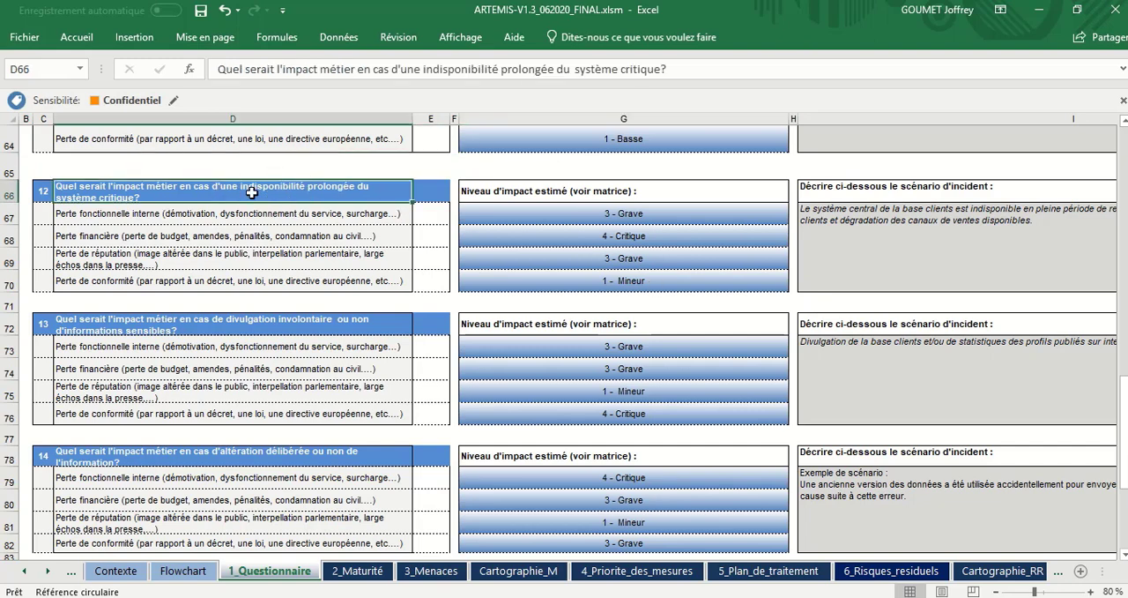
click(261, 331)
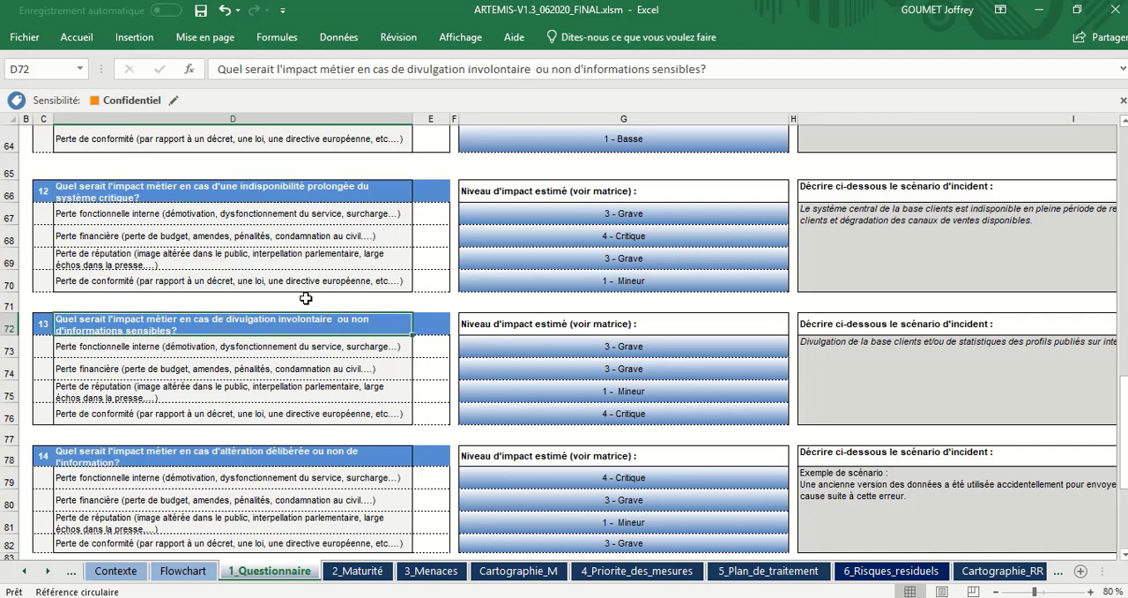
click(268, 448)
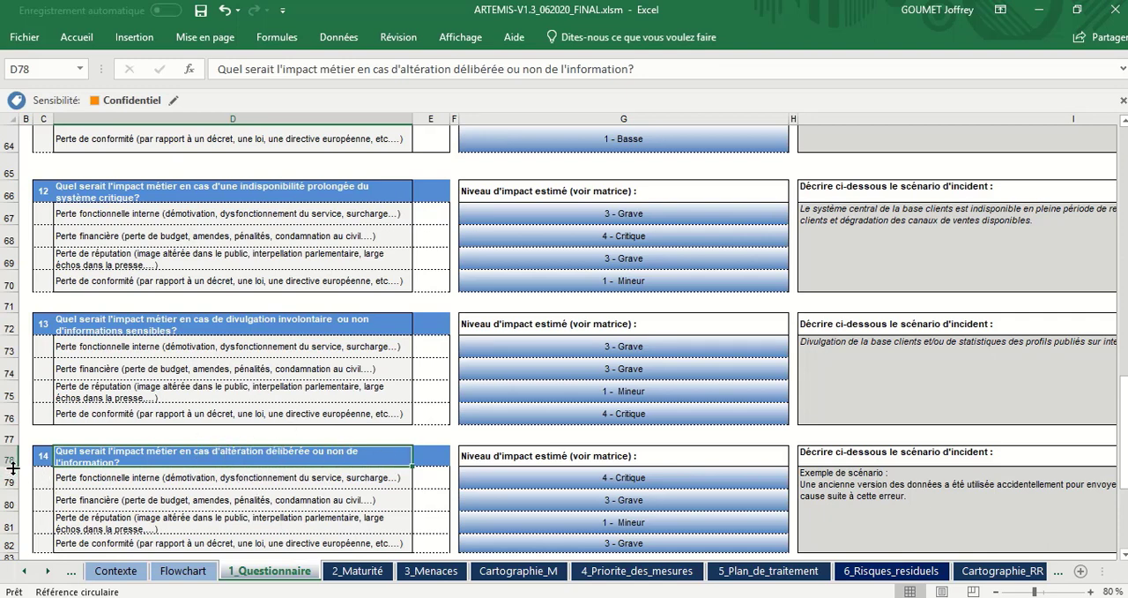
drag(12, 470, 13, 474)
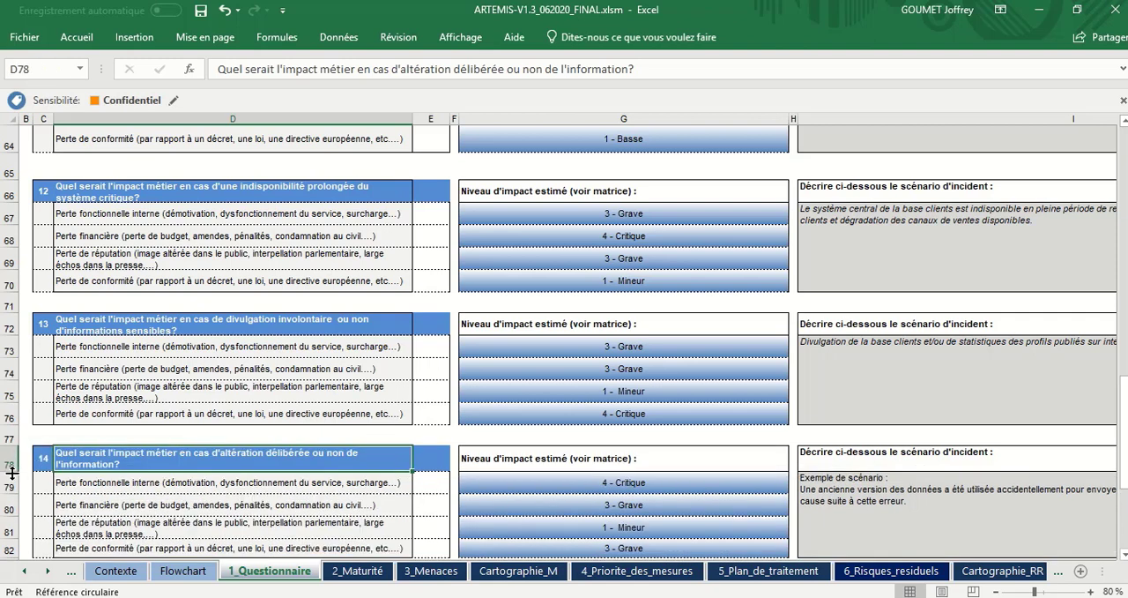
Step: Review the unavailability, disclosure and alteration scenarios of questions 12 to 14 and the impact domains listed under each
click(317, 328)
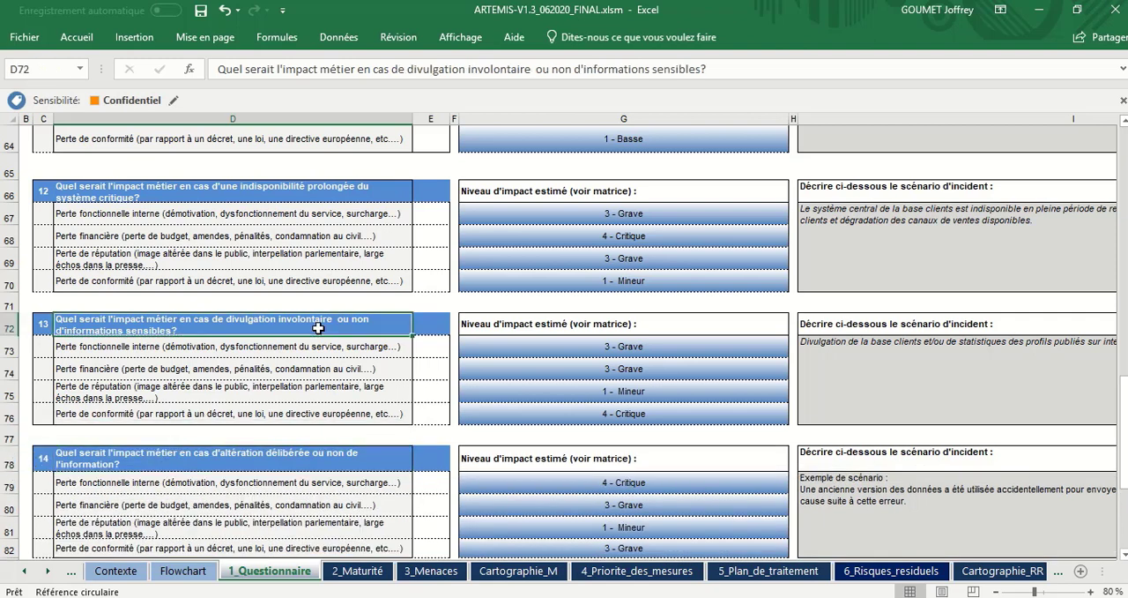
click(309, 466)
click(327, 197)
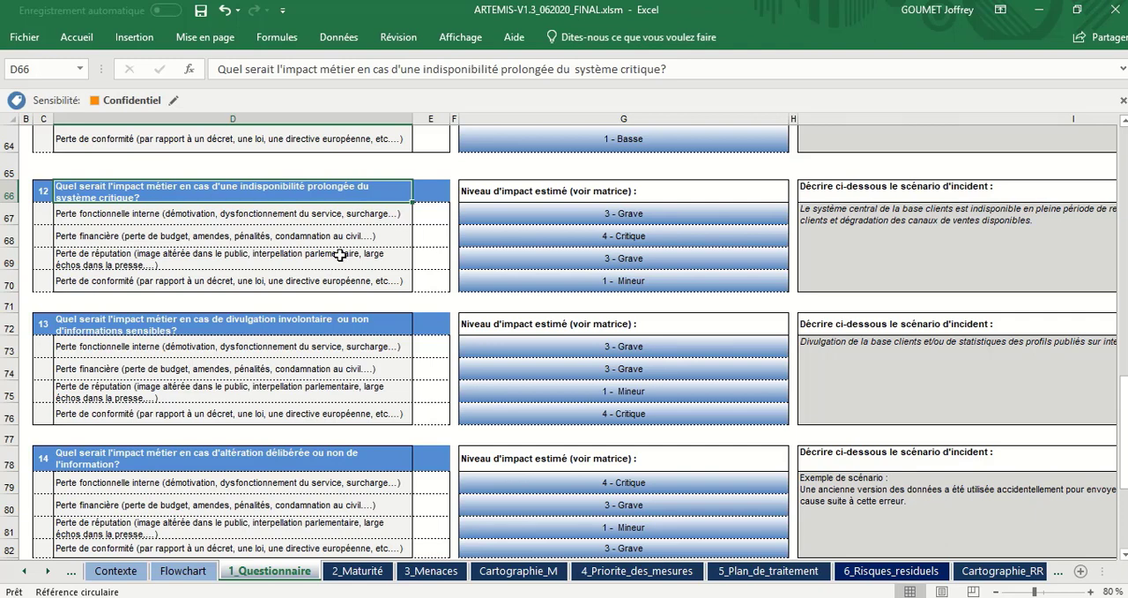
scroll(339, 255, down, 3)
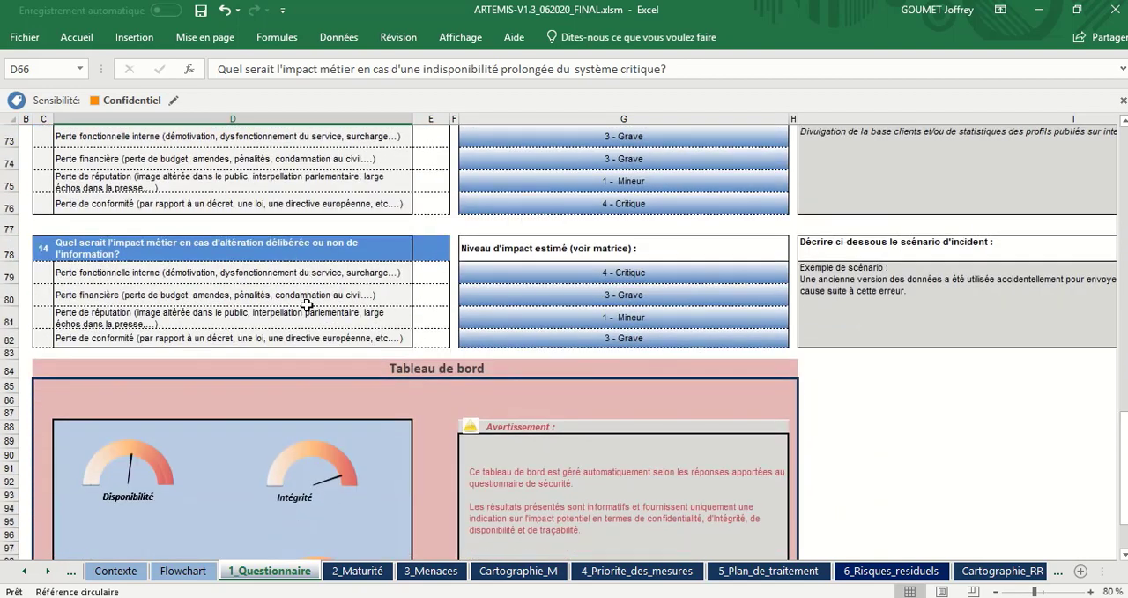
click(353, 310)
key(Up)
key(Up)
key(Up)
key(Up)
key(Up)
key(Up)
key(Up)
key(Up)
key(Up)
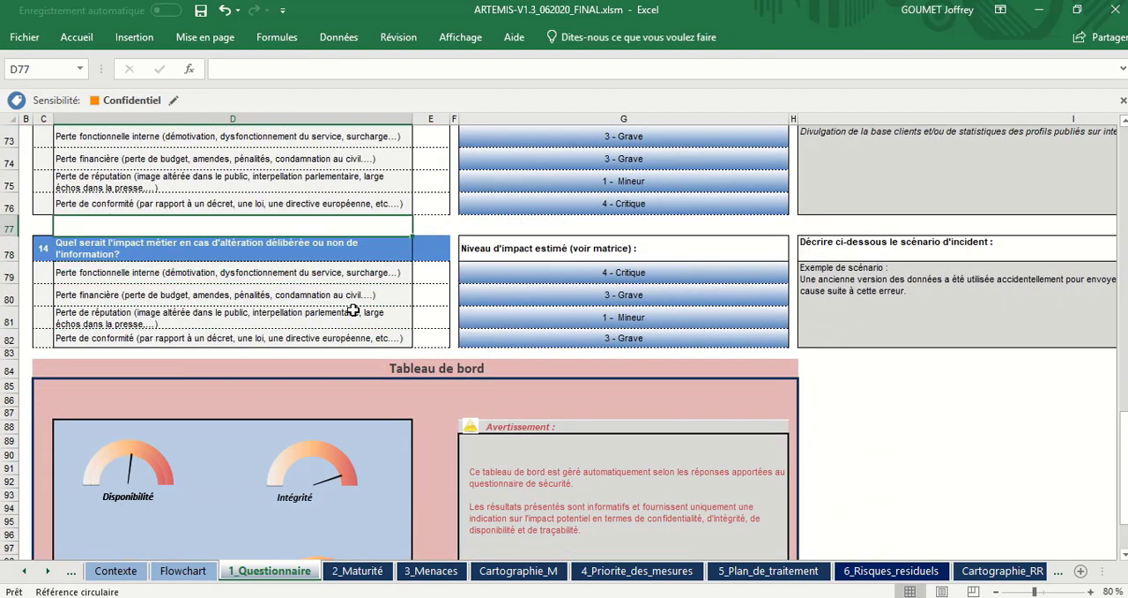
key(Up)
key(Up)
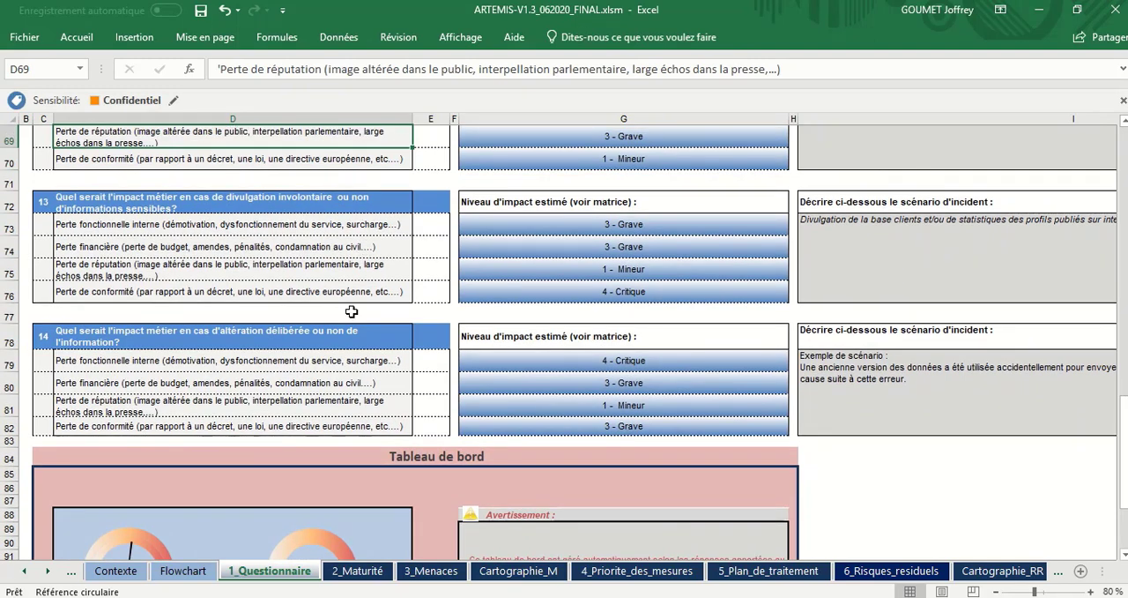
click(314, 424)
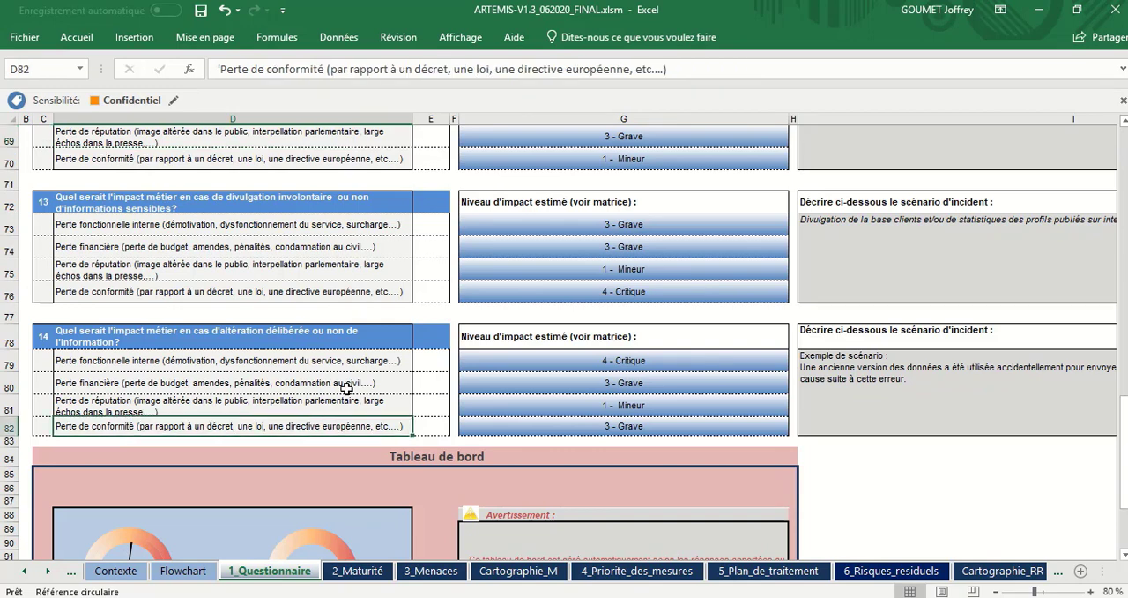
scroll(400, 353, up, 3)
scroll(400, 353, down, 1)
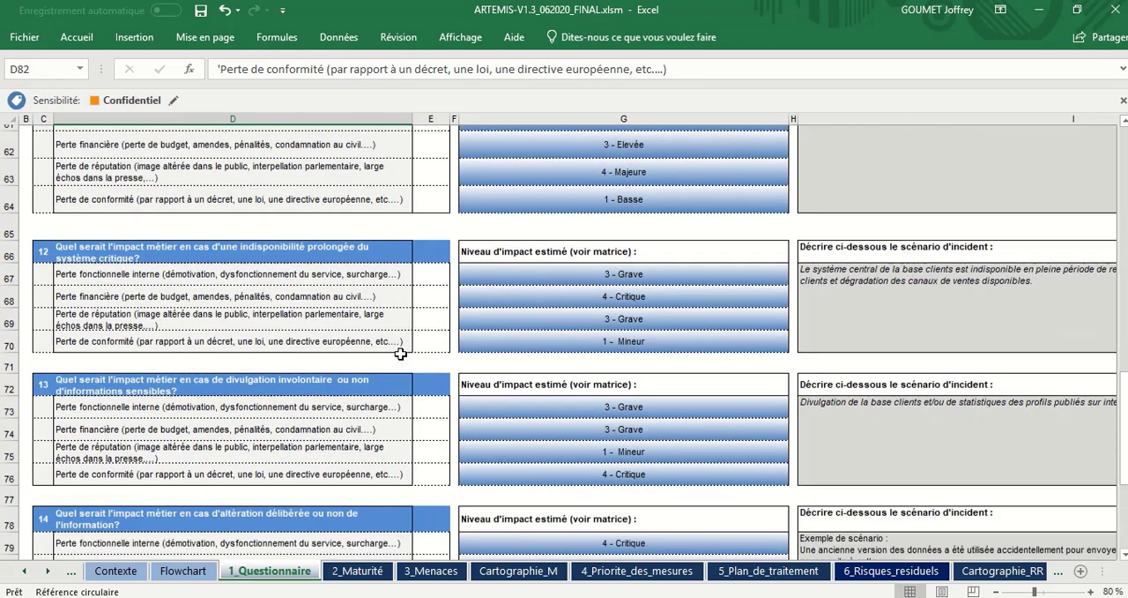
Step: In question 12, set the estimated impact of Perte financière and of Perte de réputation to 1 - Mineur
click(636, 240)
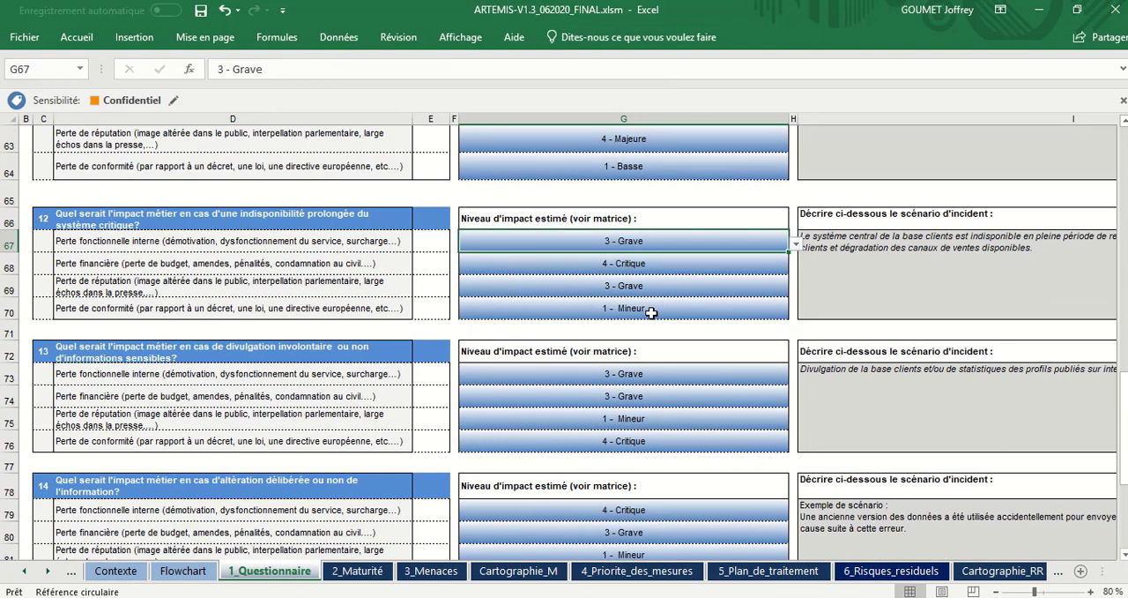
click(661, 258)
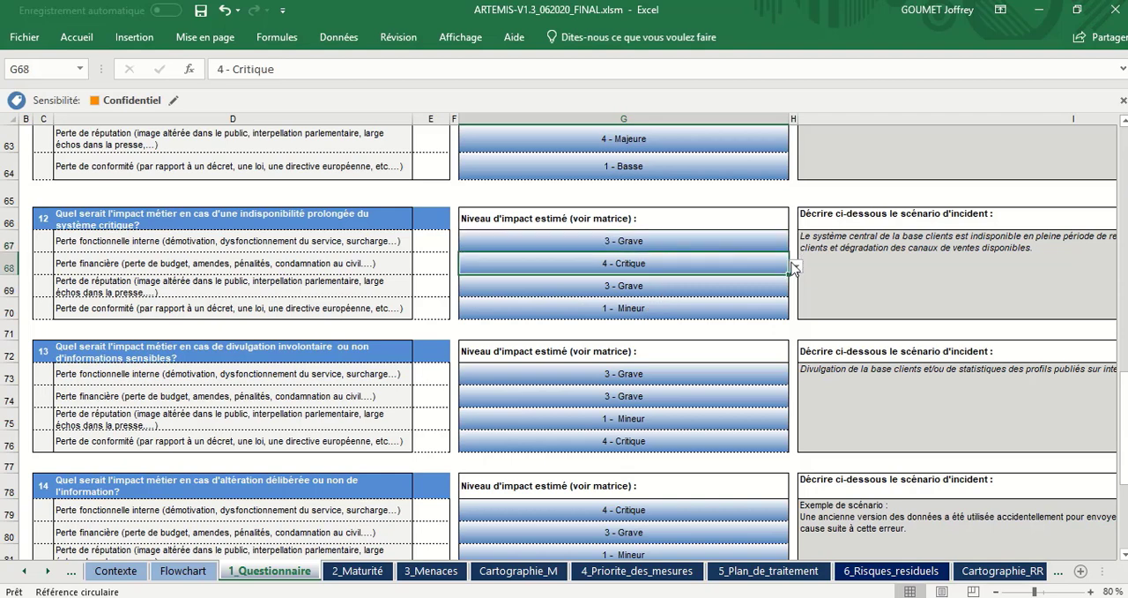
click(796, 265)
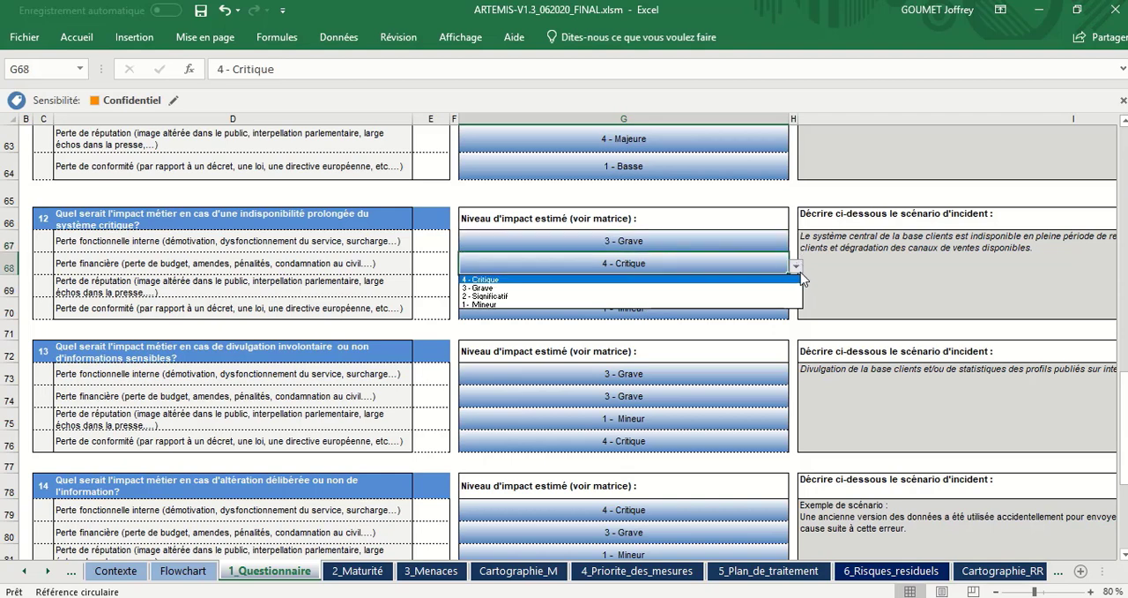
click(731, 305)
click(776, 285)
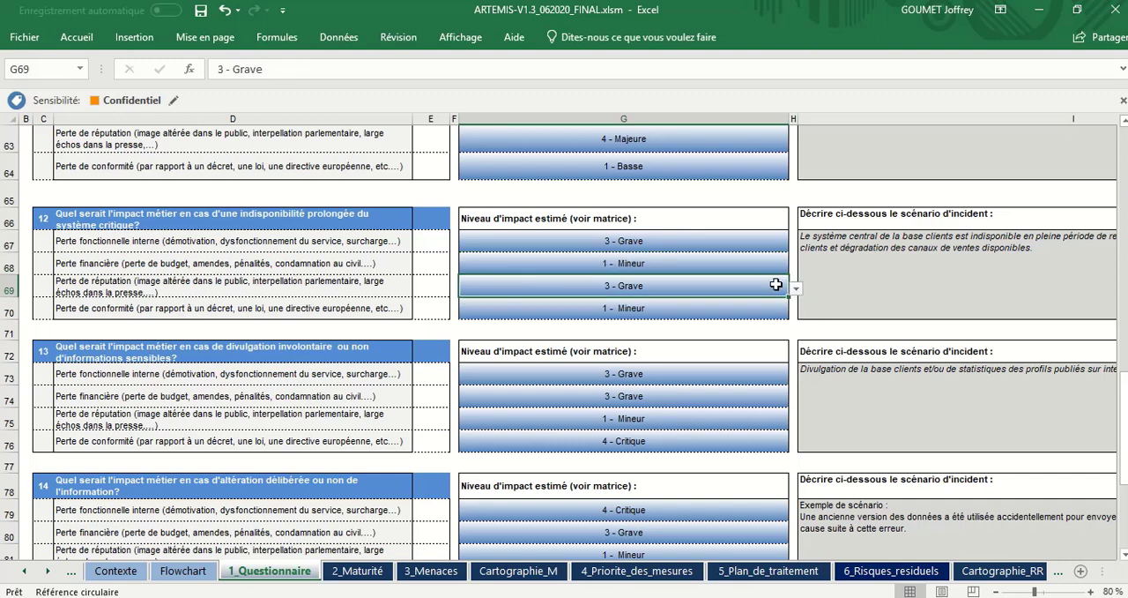
click(797, 289)
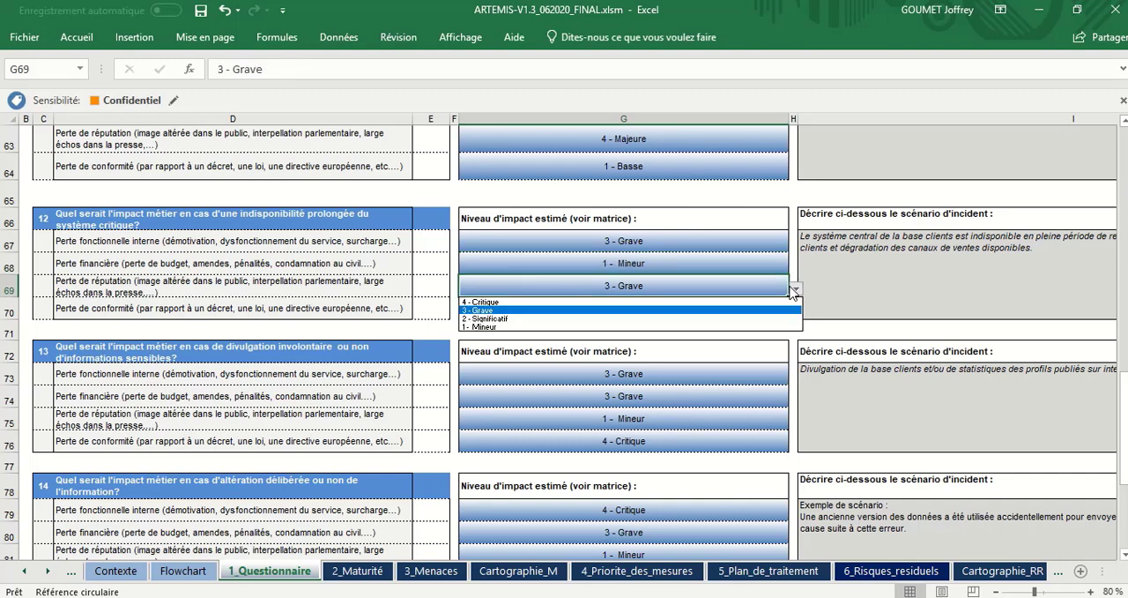
click(775, 330)
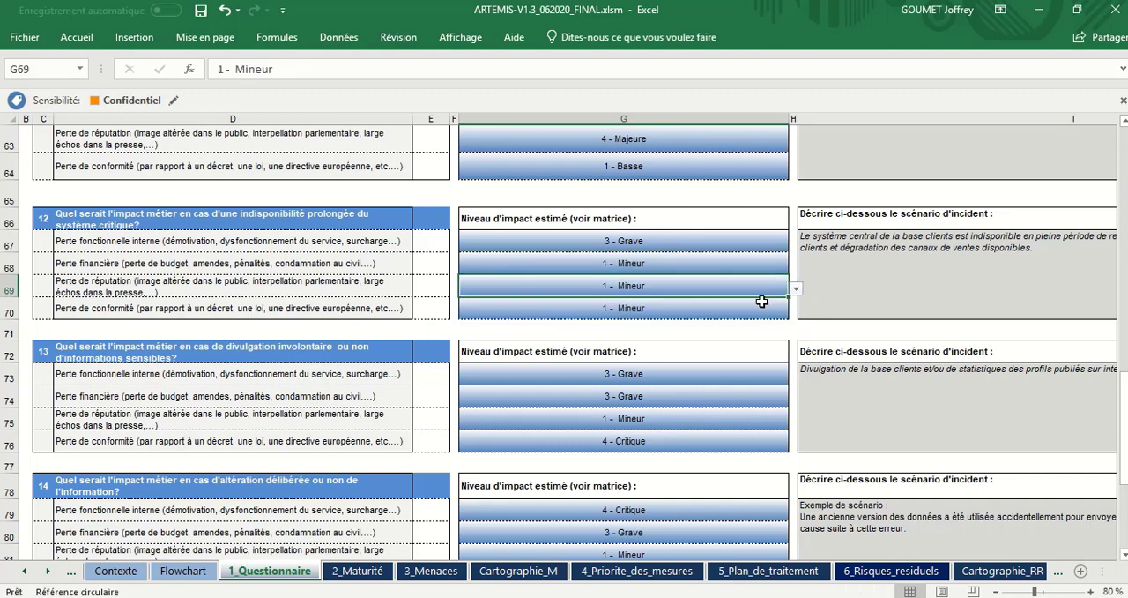
Step: In question 12, set the estimated impact of Perte fonctionnelle interne to 1 - Mineur
click(754, 241)
click(796, 244)
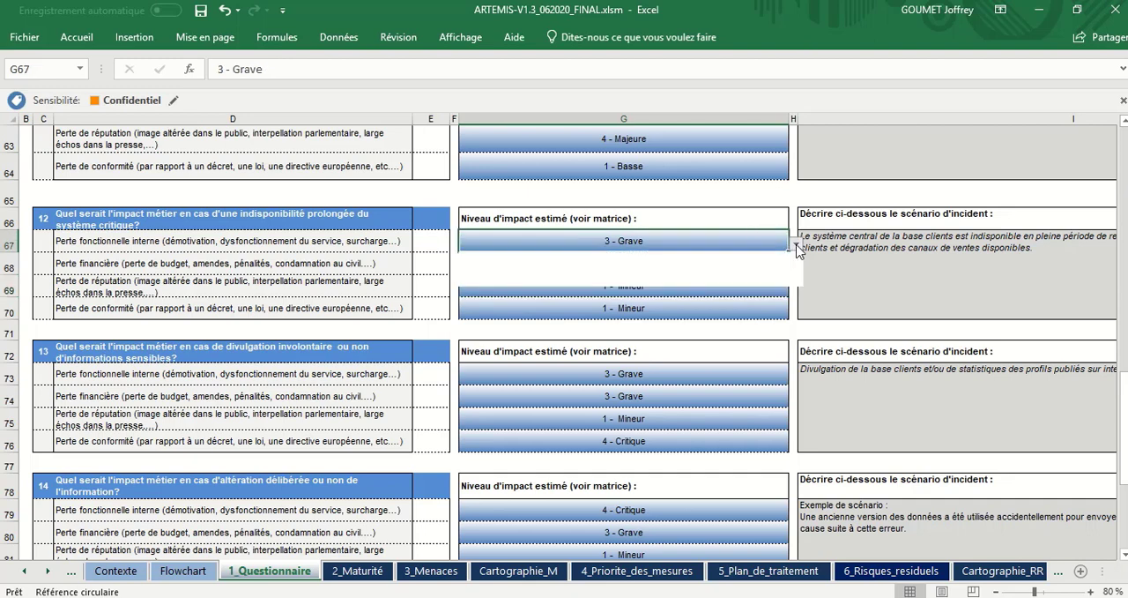
click(783, 282)
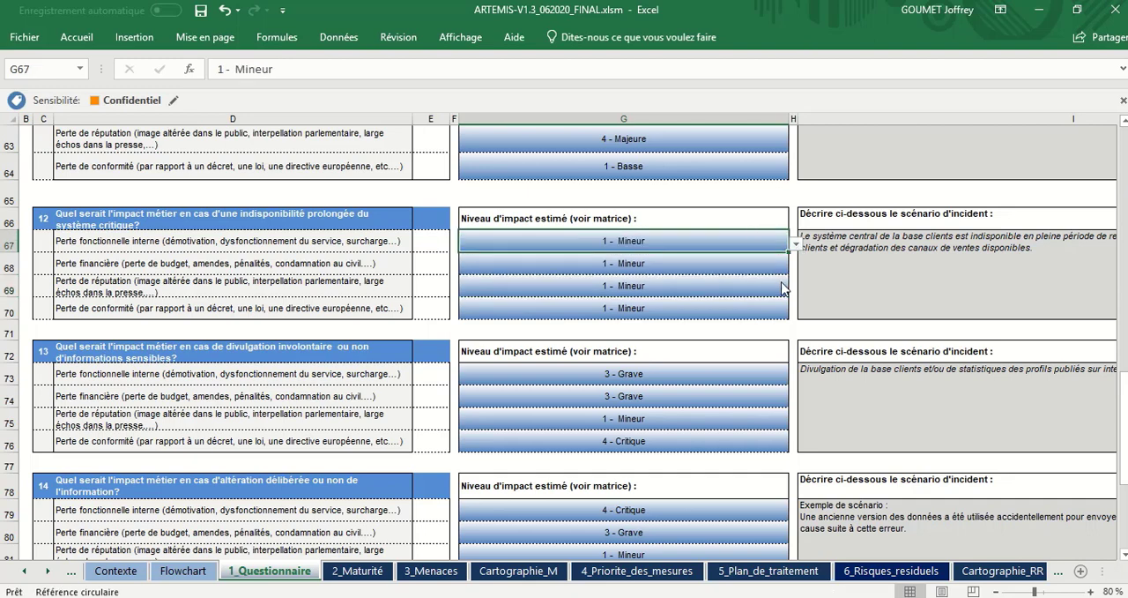
Step: In question 13, set the impact of Perte de réputation to 3 - Grave and of Perte financière to 1 - Mineur
click(688, 421)
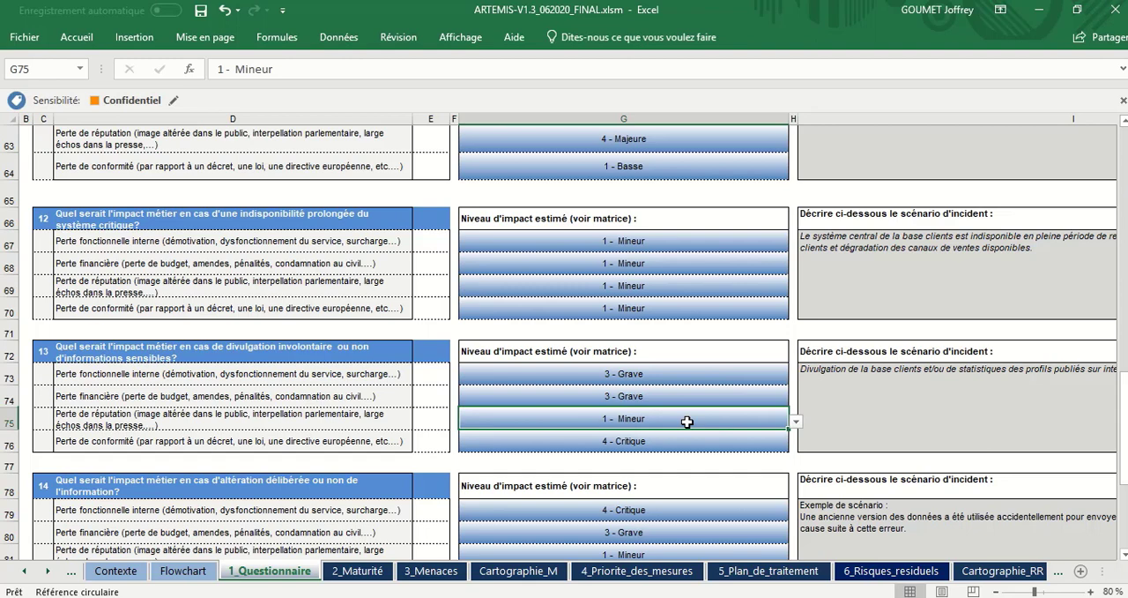
click(795, 422)
click(785, 444)
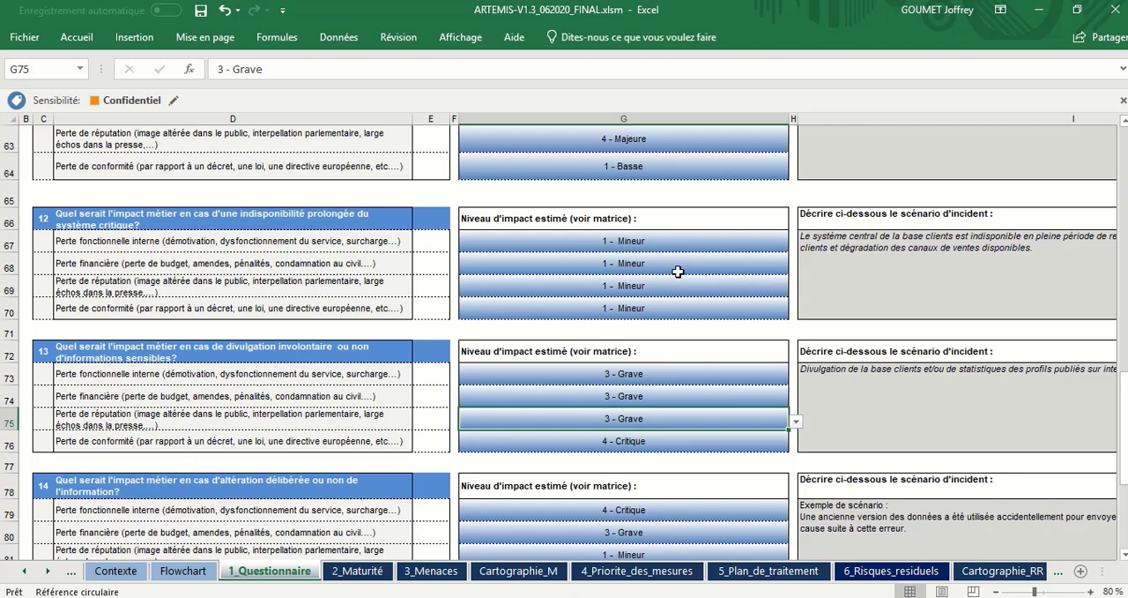
click(689, 395)
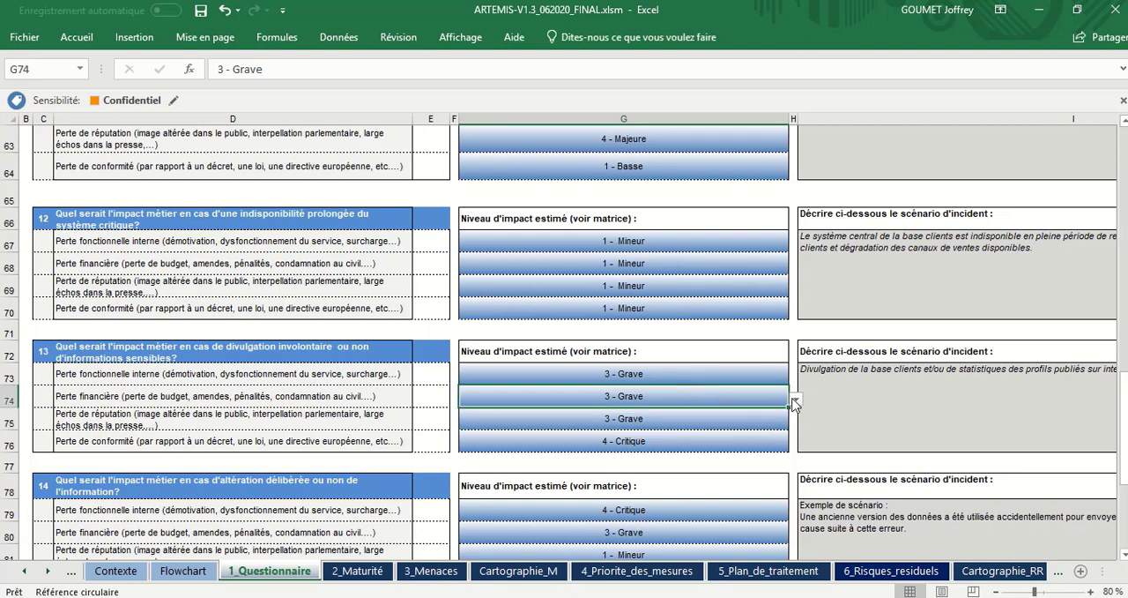
click(795, 399)
click(779, 438)
Step: In question 14, set the estimated impact of Perte financière to 1 - Mineur
click(777, 529)
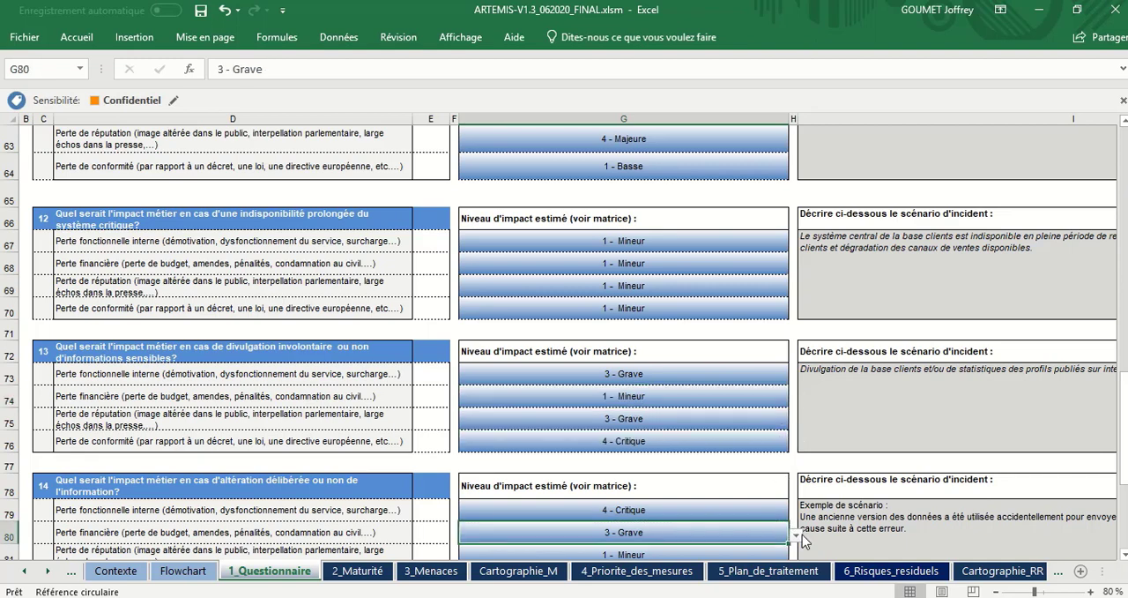
click(796, 535)
click(778, 575)
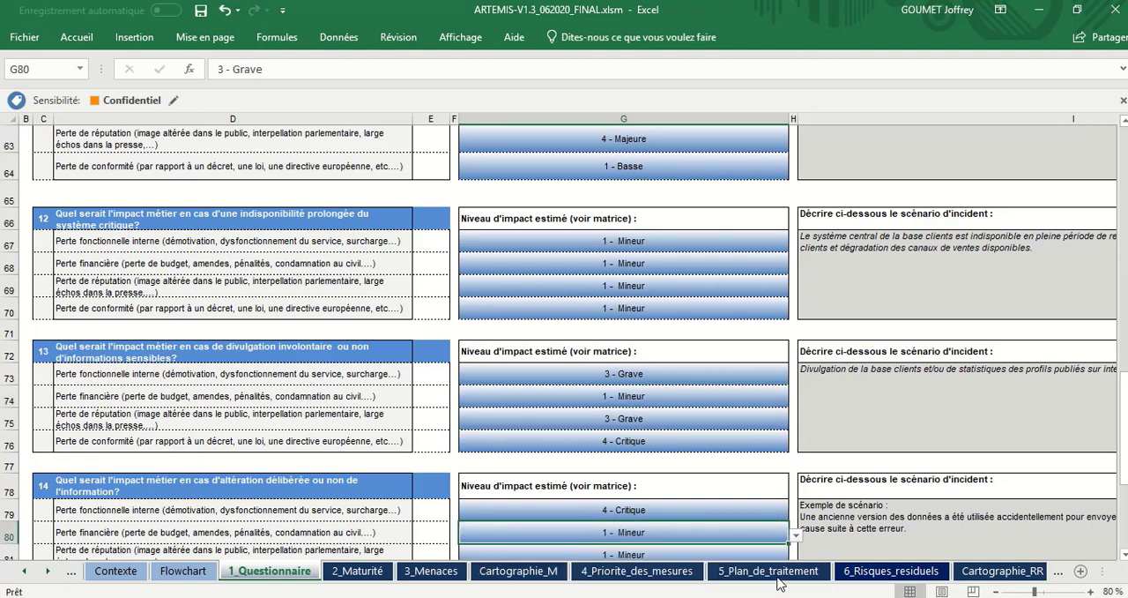
Step: Set the estimated impact of Perte fonctionnelle interne to 4 - Critique in question 13 and in question 12
scroll(811, 511, down, 1)
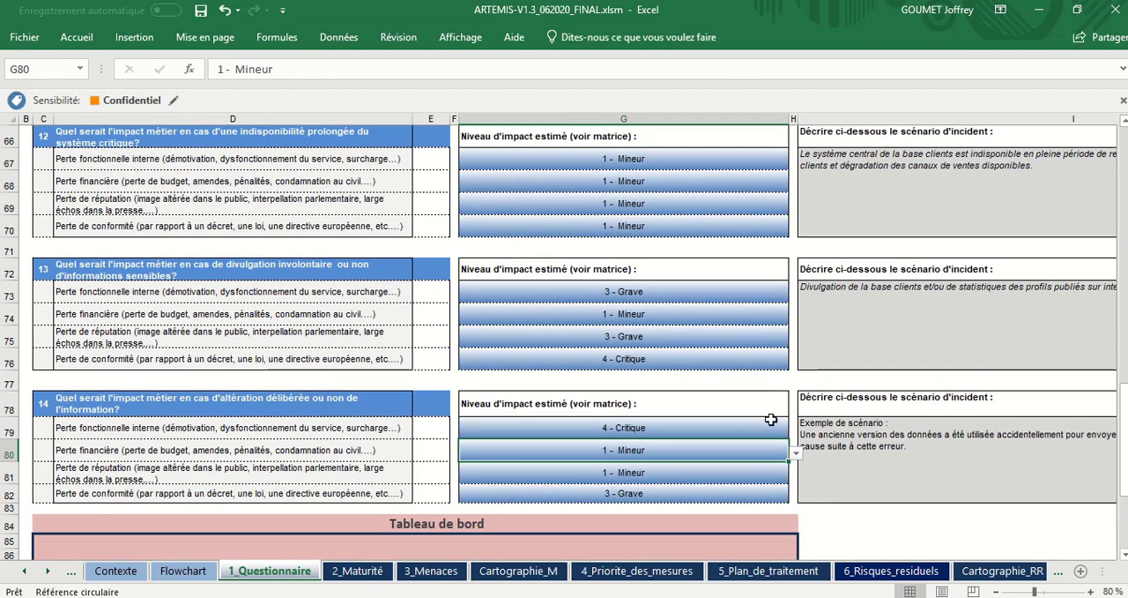
click(707, 433)
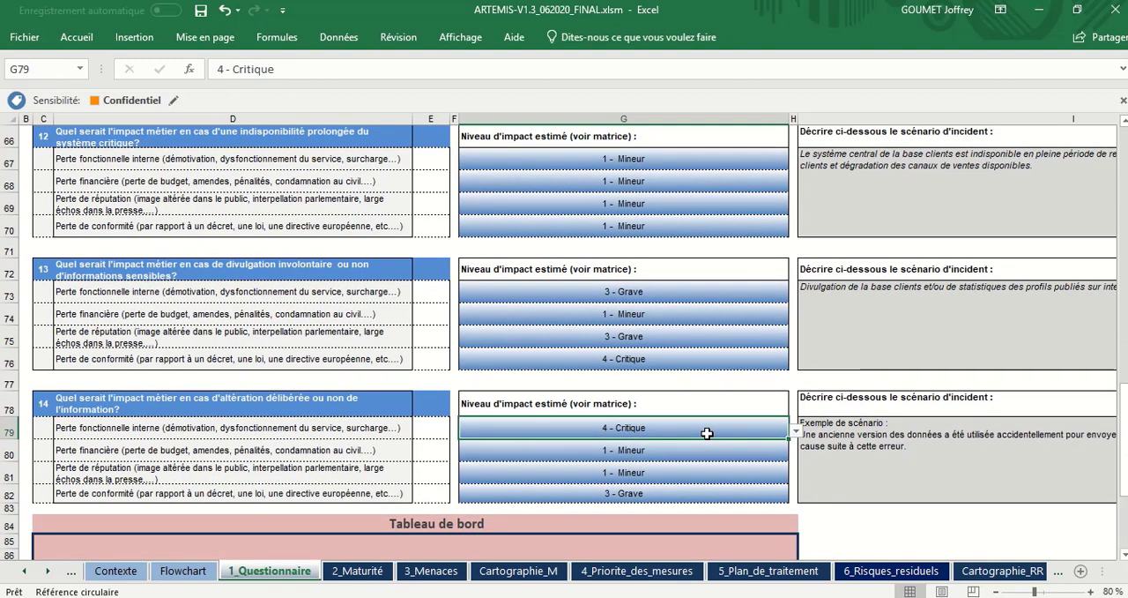
click(746, 292)
click(794, 295)
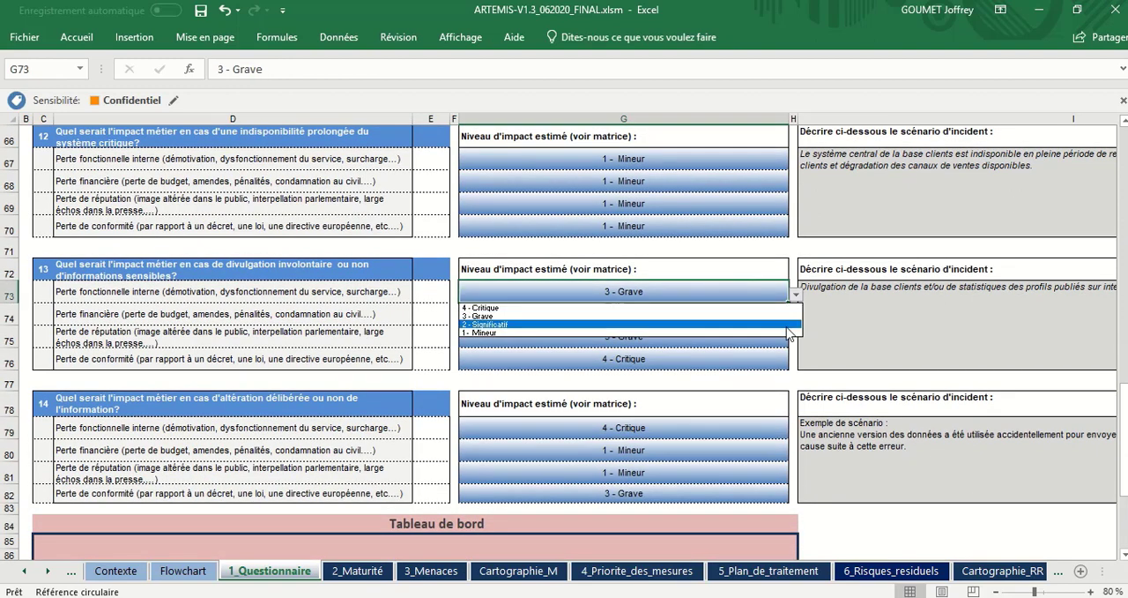
click(780, 308)
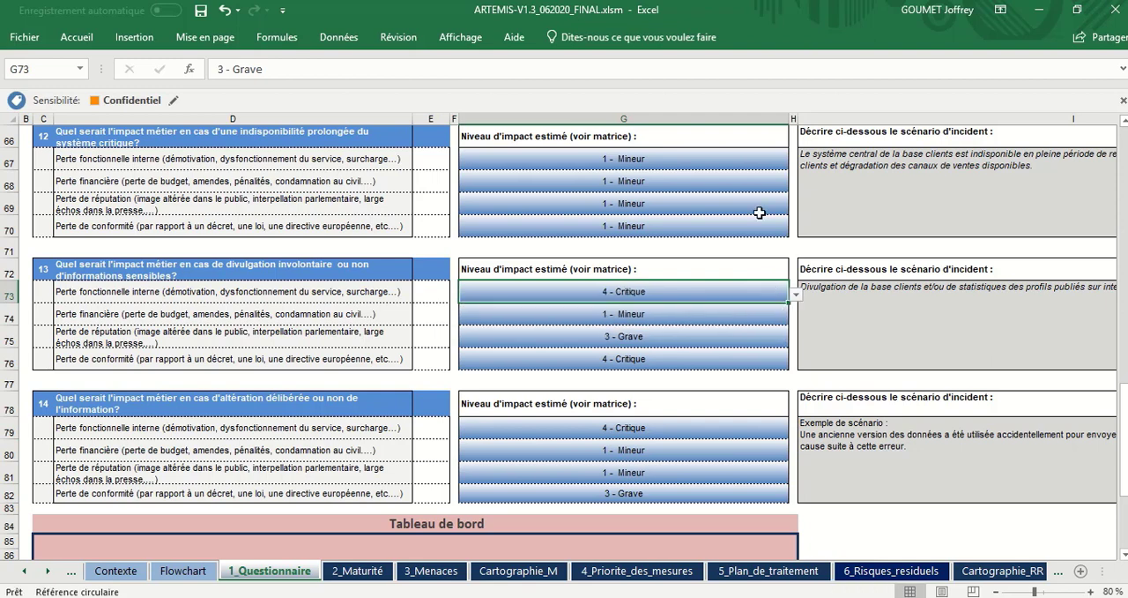
click(751, 160)
click(796, 166)
click(782, 175)
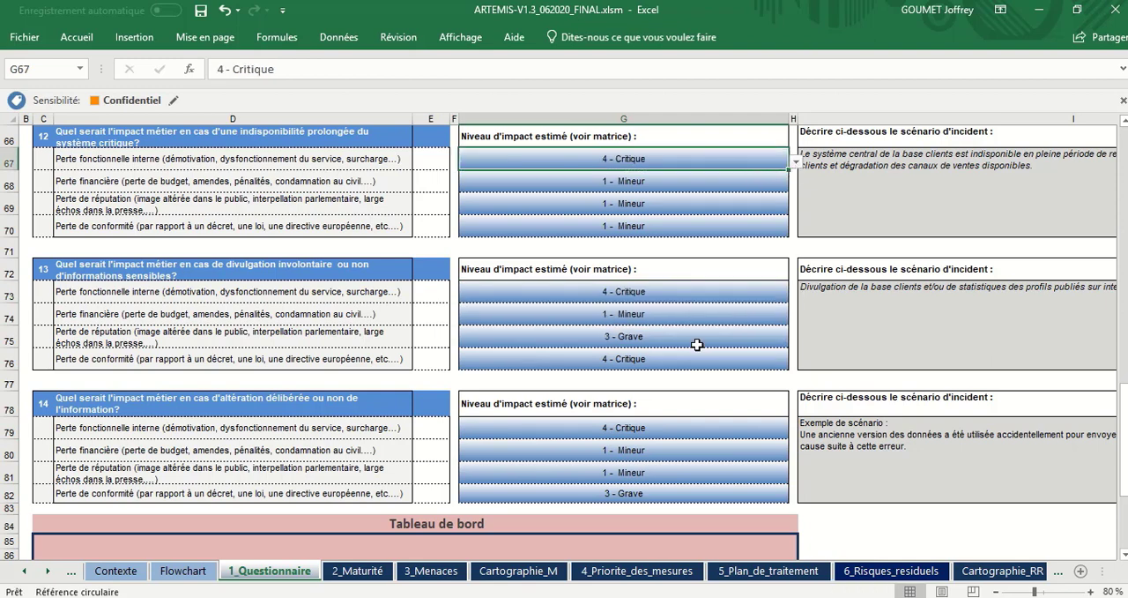
Step: Recheck the domain priorities in question 11 against the impact levels chosen in questions 12 to 14
click(696, 344)
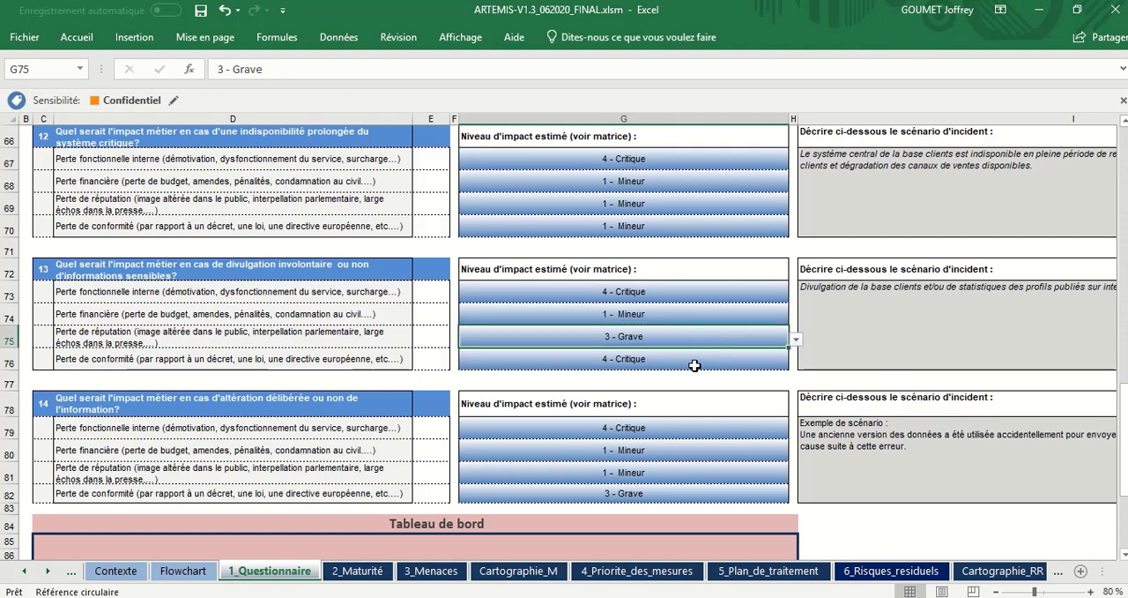
scroll(695, 365, up, 2)
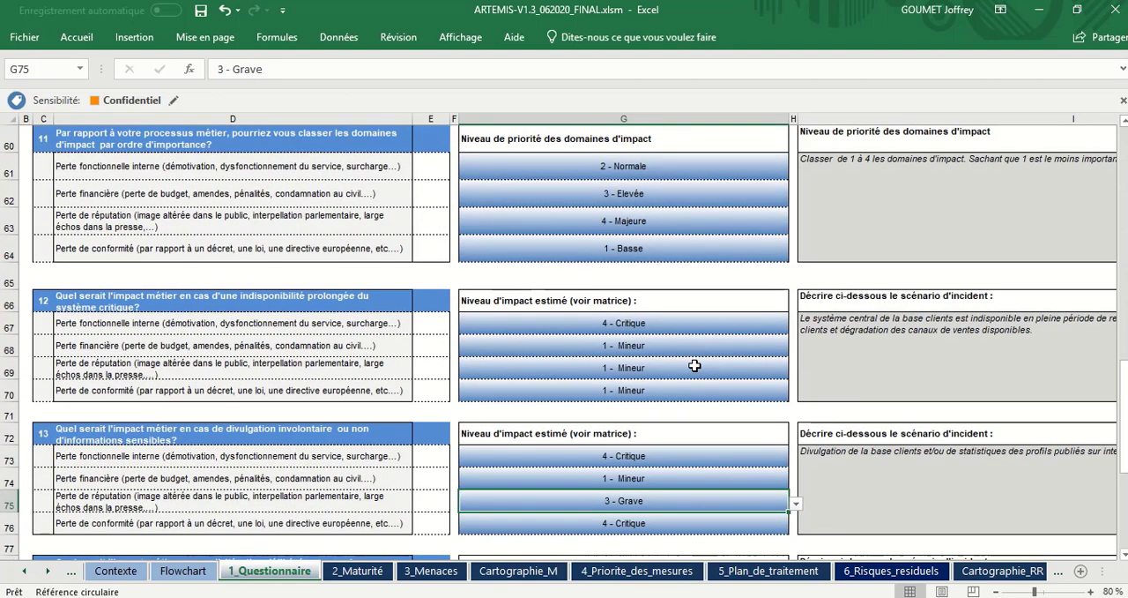
scroll(695, 365, up, 4)
scroll(695, 365, down, 5)
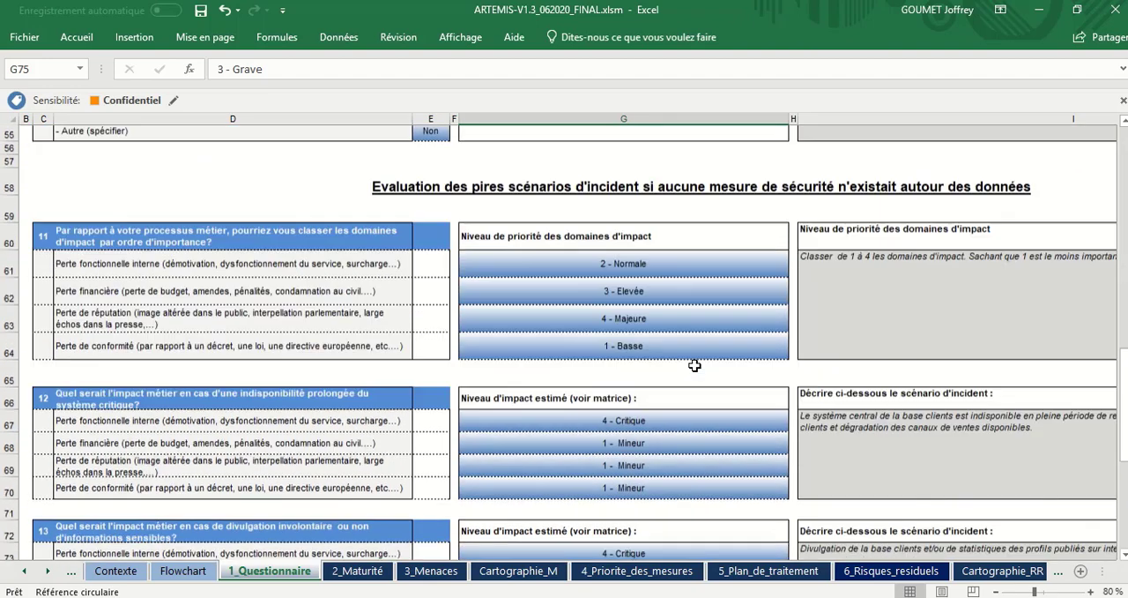
scroll(695, 365, down, 2)
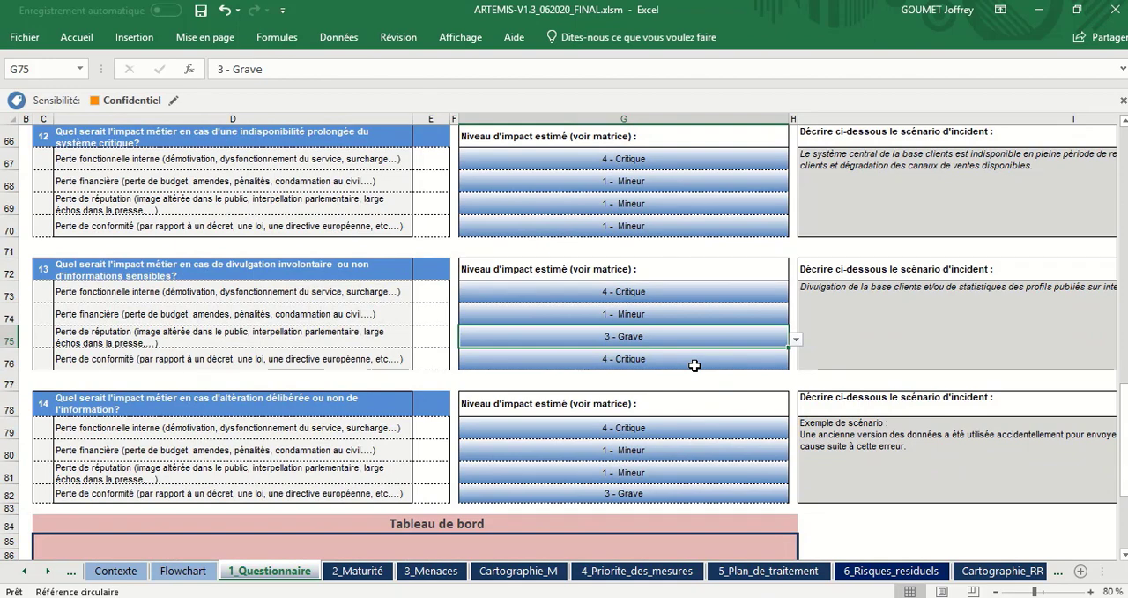
Step: Examine the gauges of the Tableau de bord below question 14 and select the Disponibilité gauge
scroll(786, 313, down, 4)
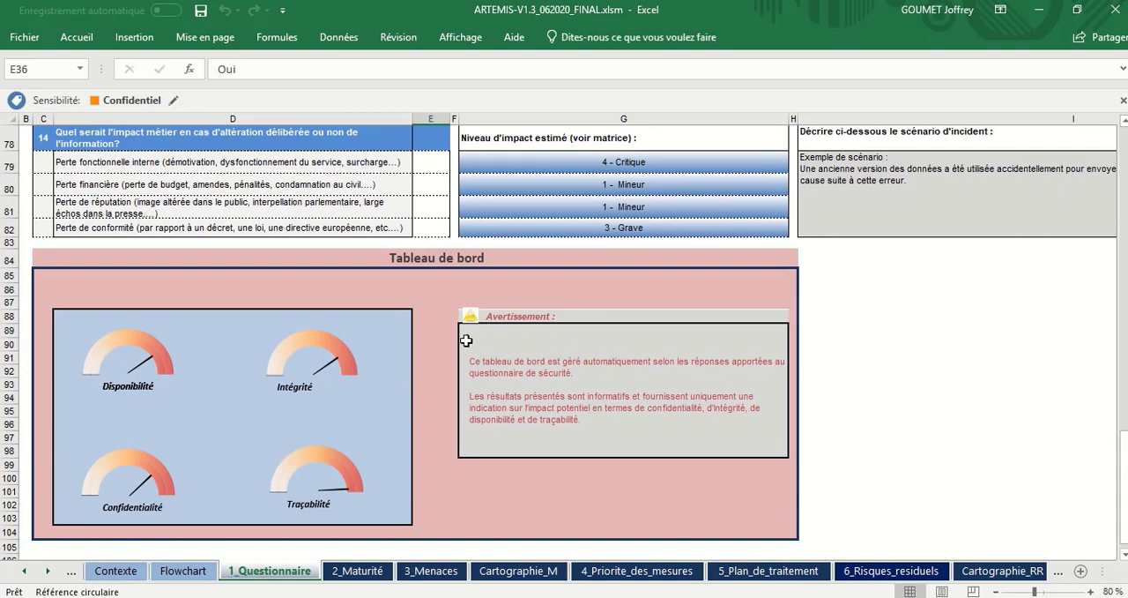
mouse_move(343, 373)
click(140, 378)
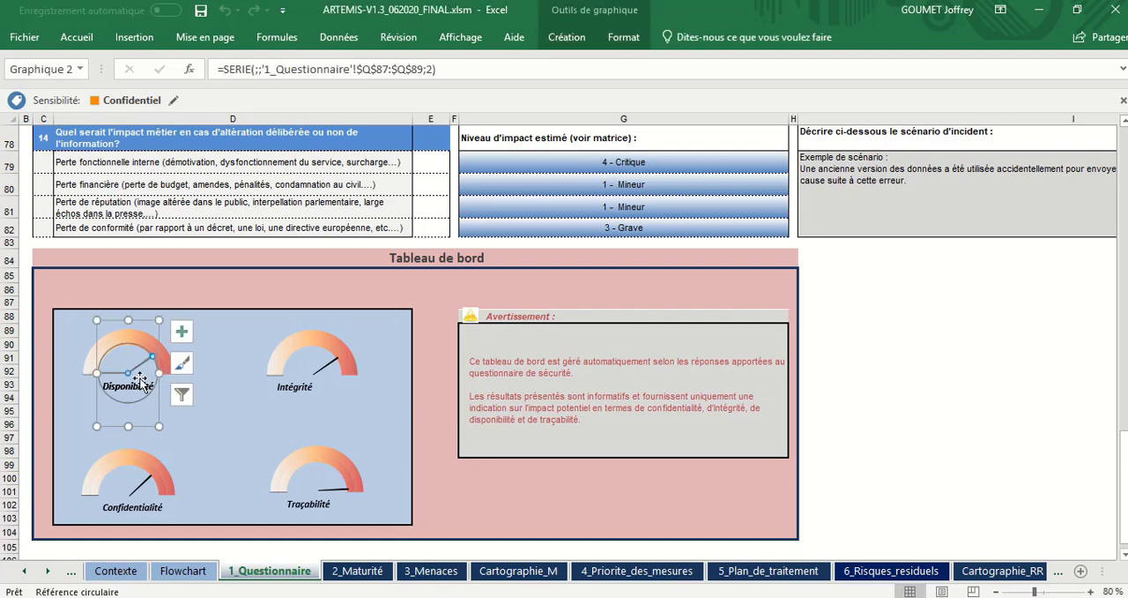
Step: Inspect the Intégrité, Confidentialité and Traçabilité gauges of the Tableau de bord one after another
click(305, 399)
click(129, 513)
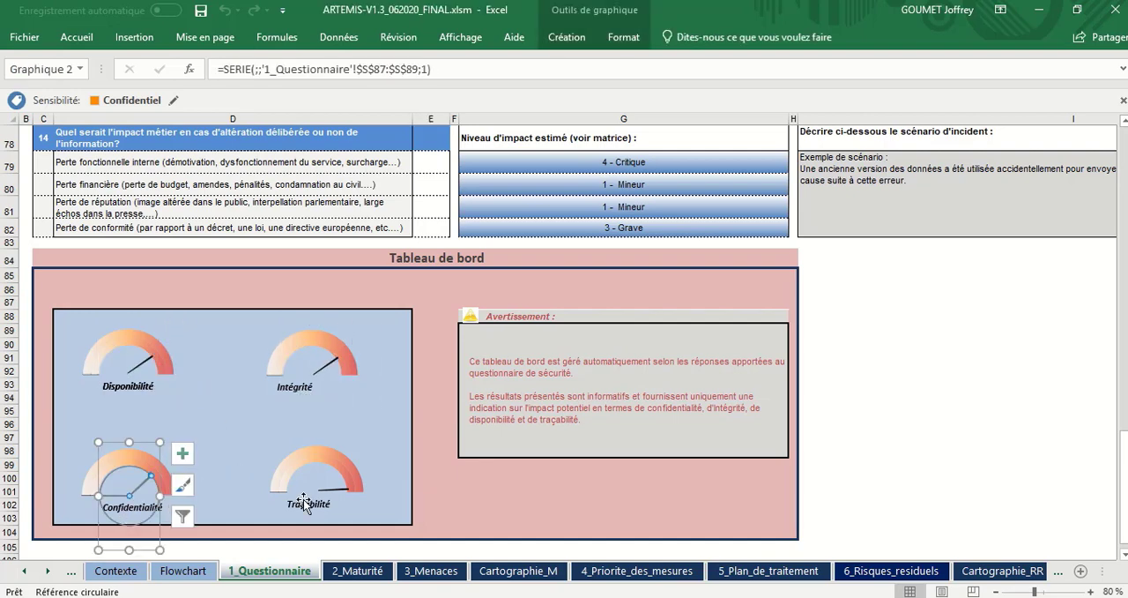
click(335, 514)
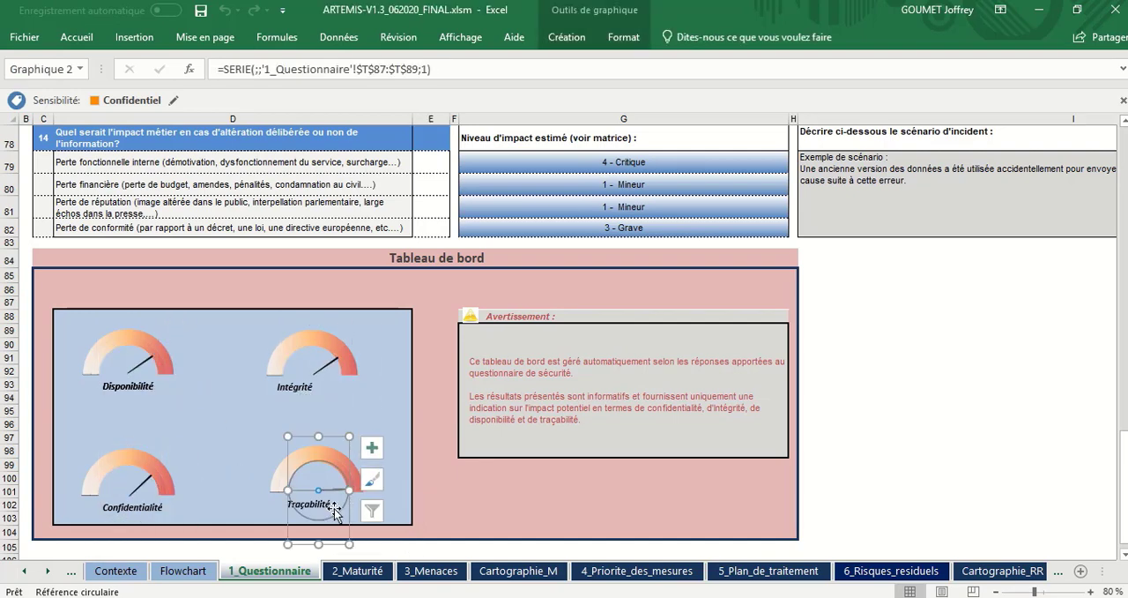
click(477, 504)
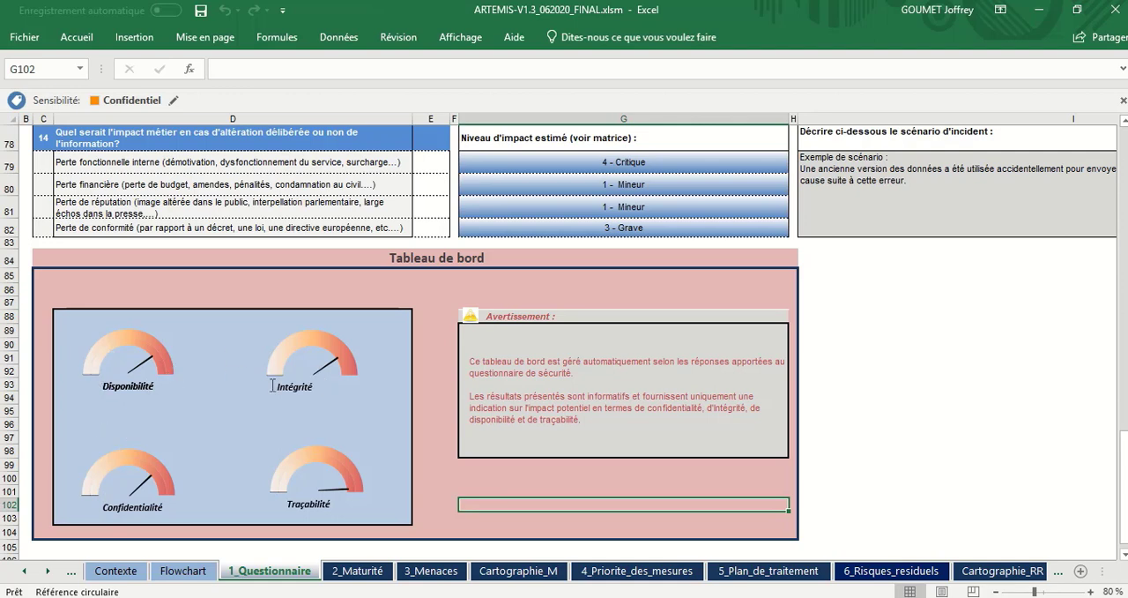
click(334, 499)
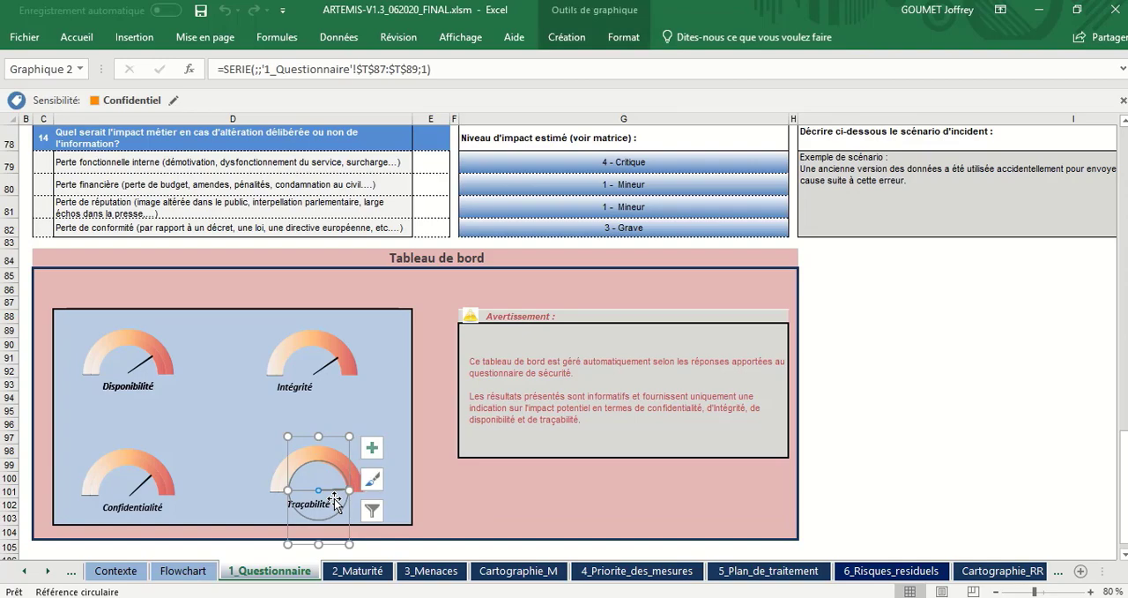
click(223, 507)
Step: In question 1, answer Oui for "Données à caractère personnel sensibles"
scroll(223, 507, up, 6)
scroll(223, 506, up, 20)
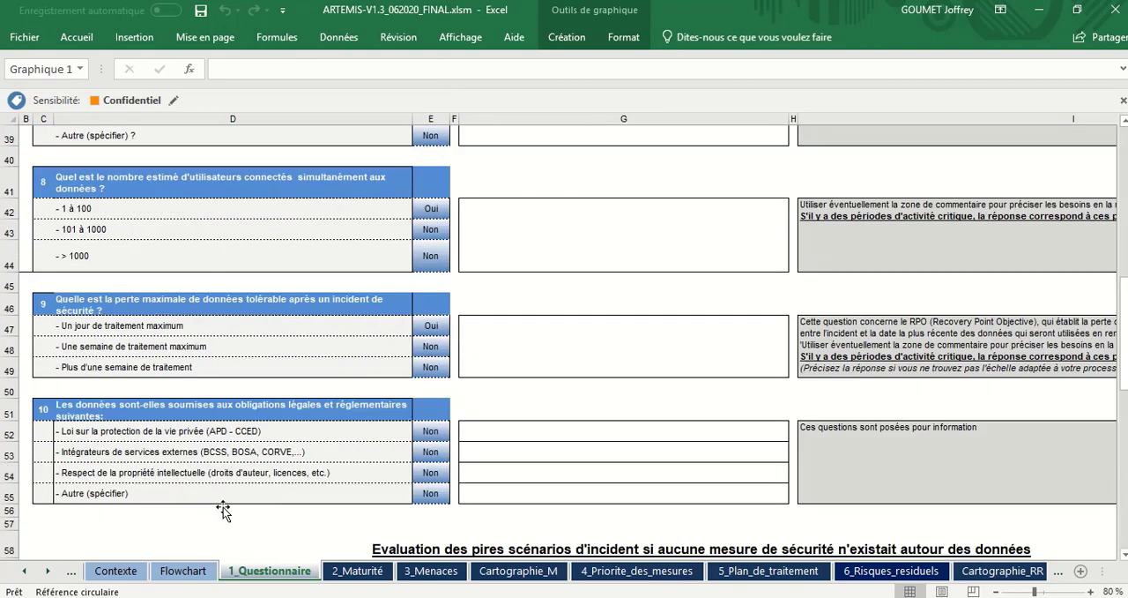
scroll(223, 508, down, 2)
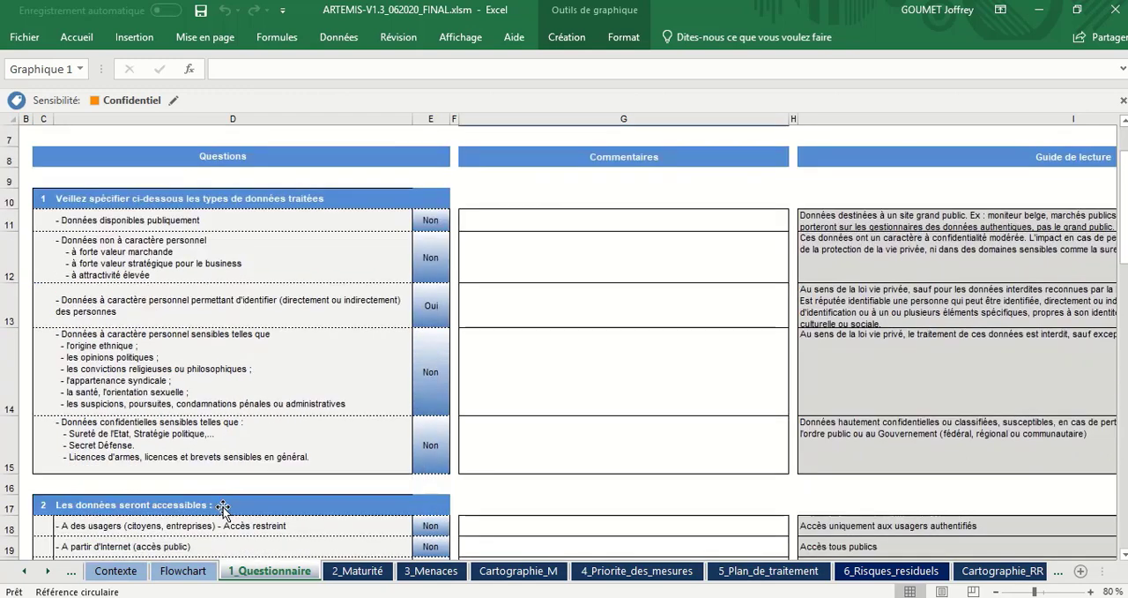
click(213, 371)
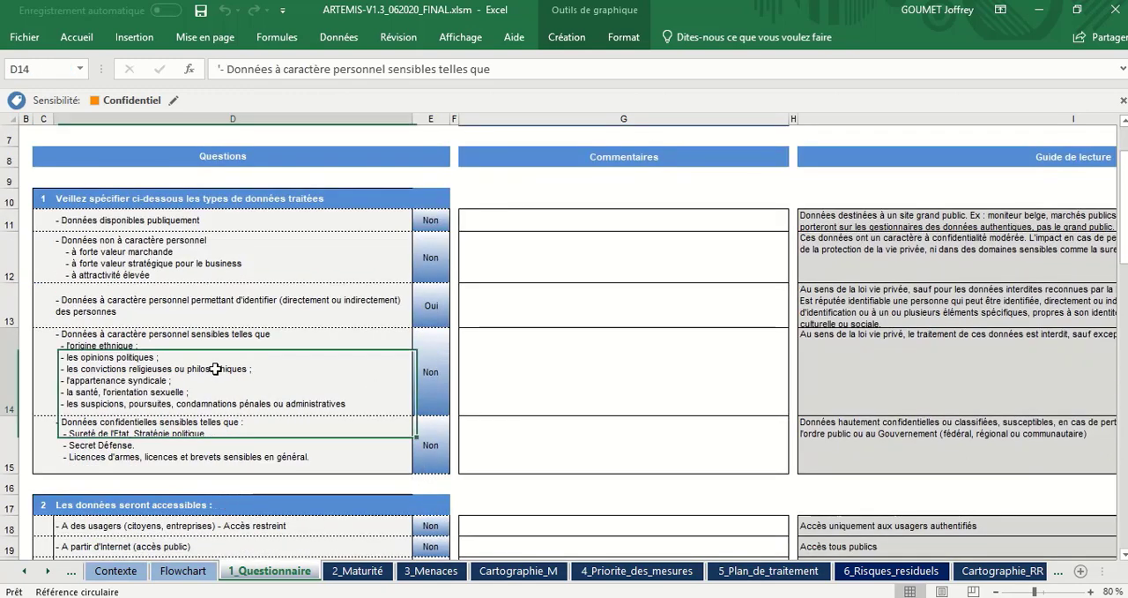
click(434, 365)
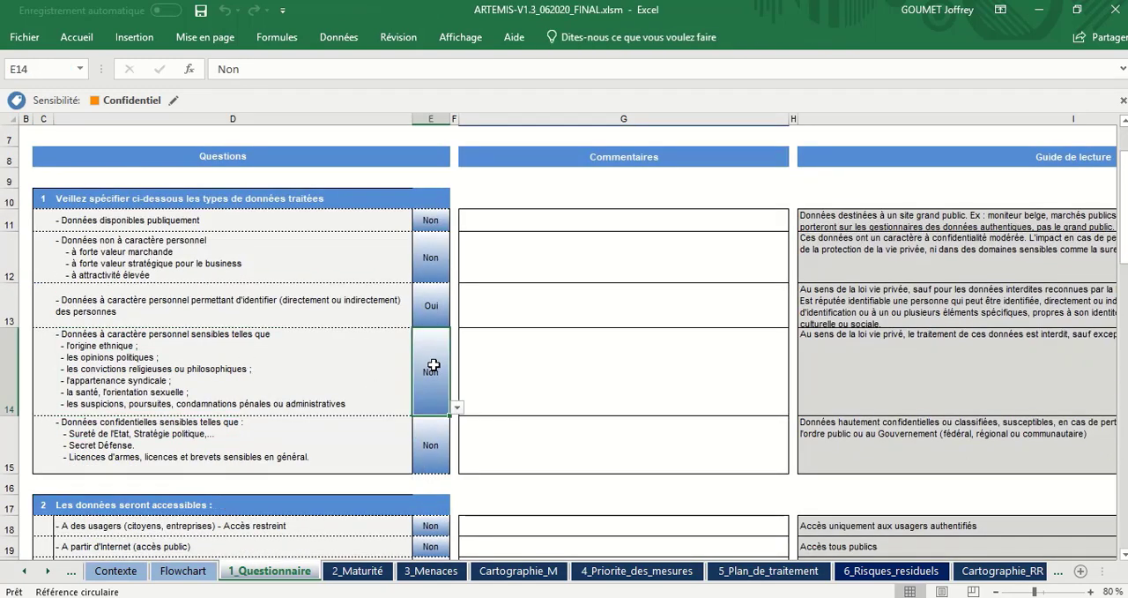
click(456, 407)
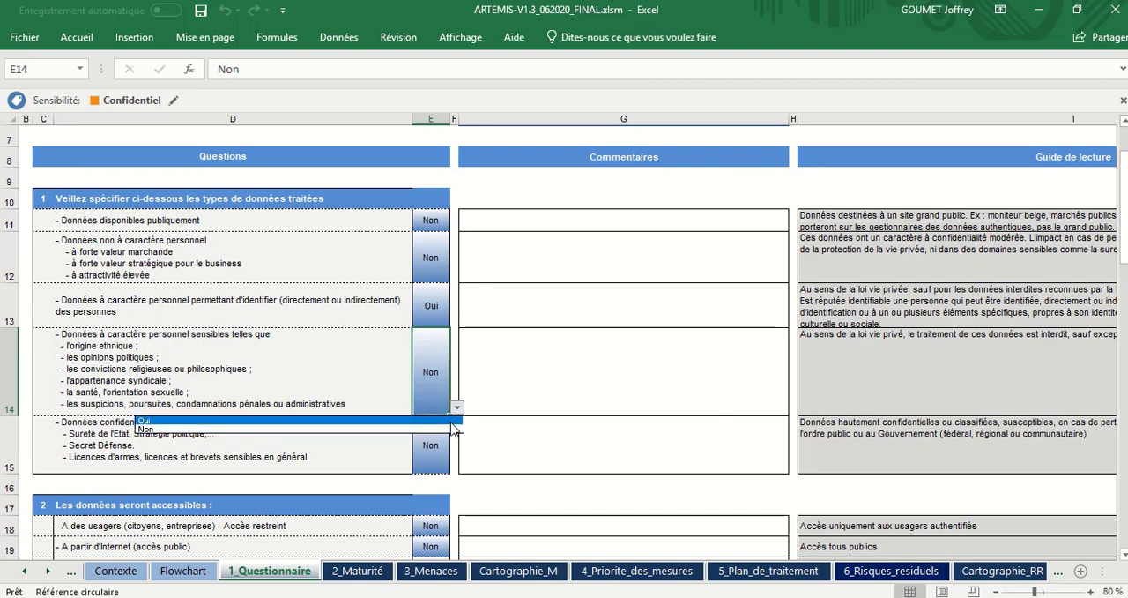
click(445, 421)
Step: In question 6 on maximum unavailability, set "Moins d'un jour" to Non and "Plus d'une semaine" to Oui
scroll(356, 446, down, 3)
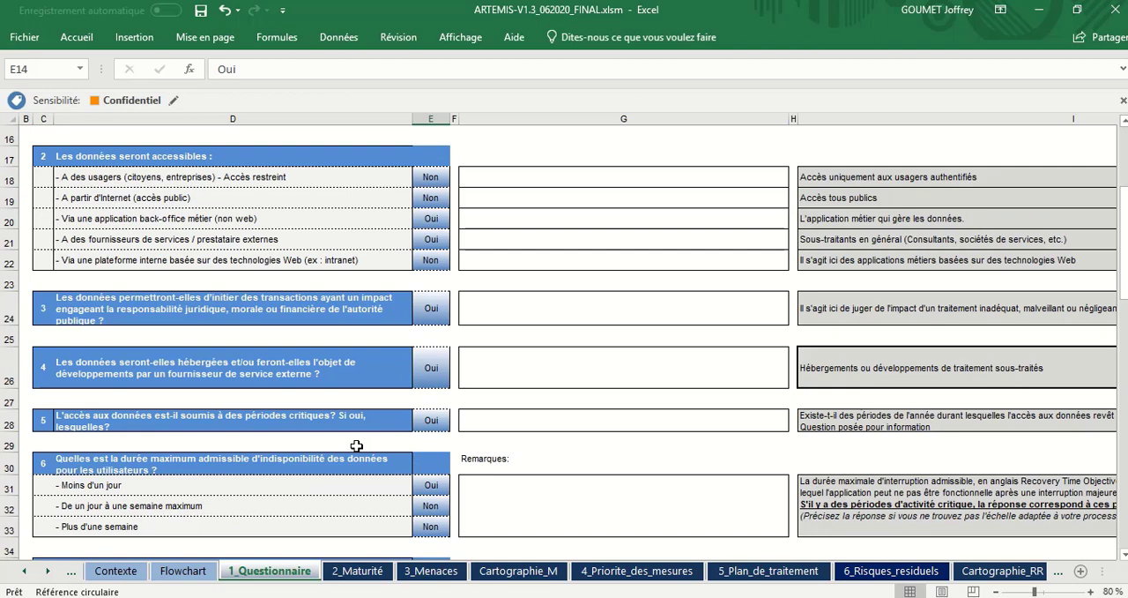
scroll(356, 446, down, 1)
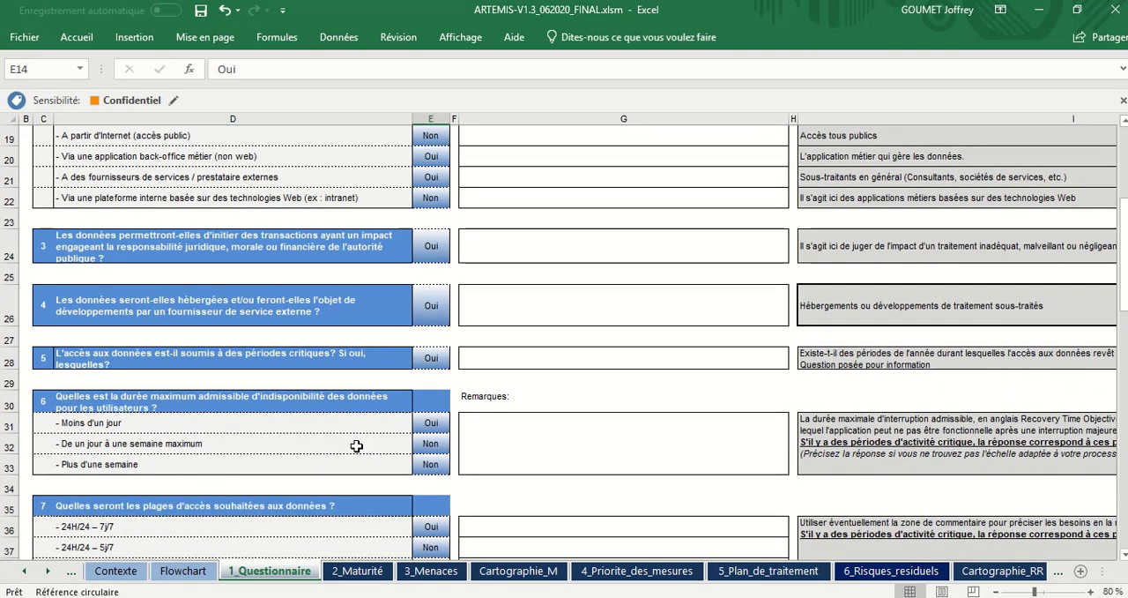
click(434, 425)
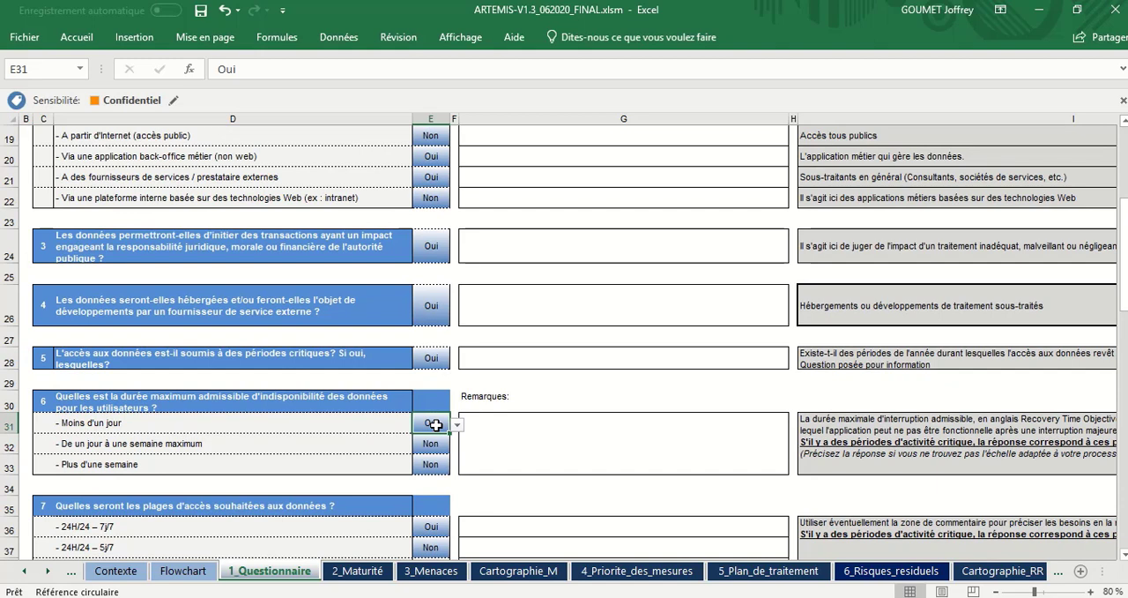
click(458, 425)
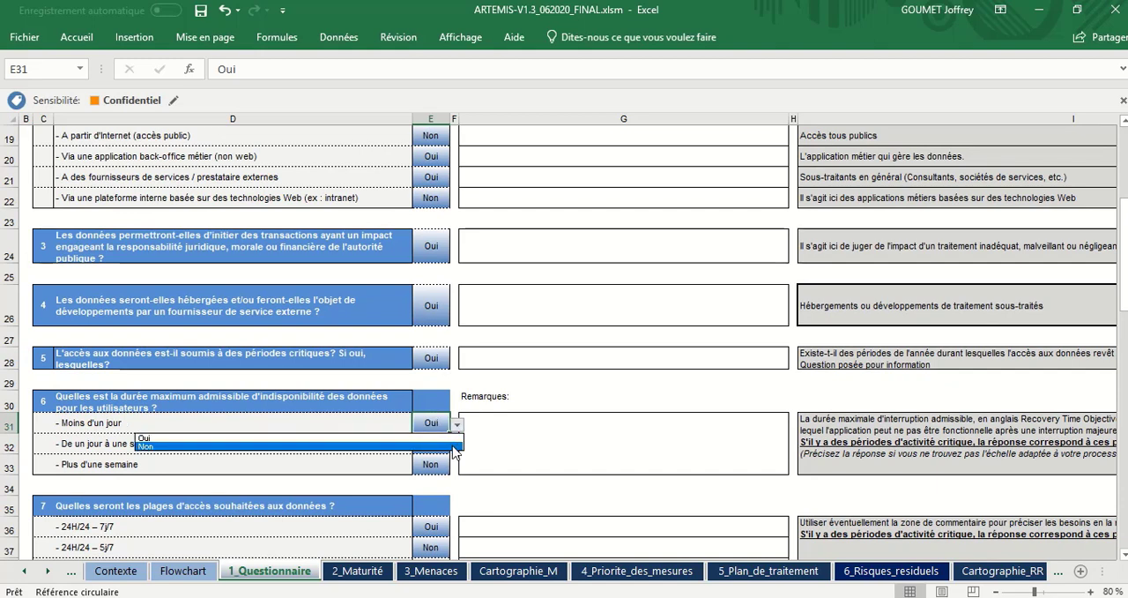
click(455, 447)
click(445, 464)
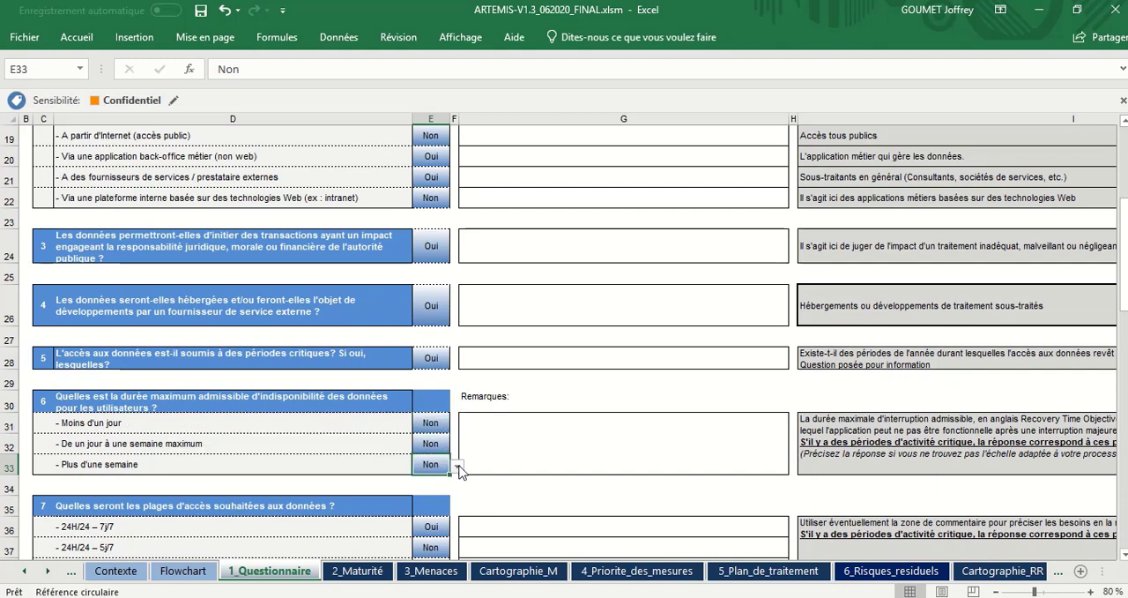
scroll(439, 515, down, 1)
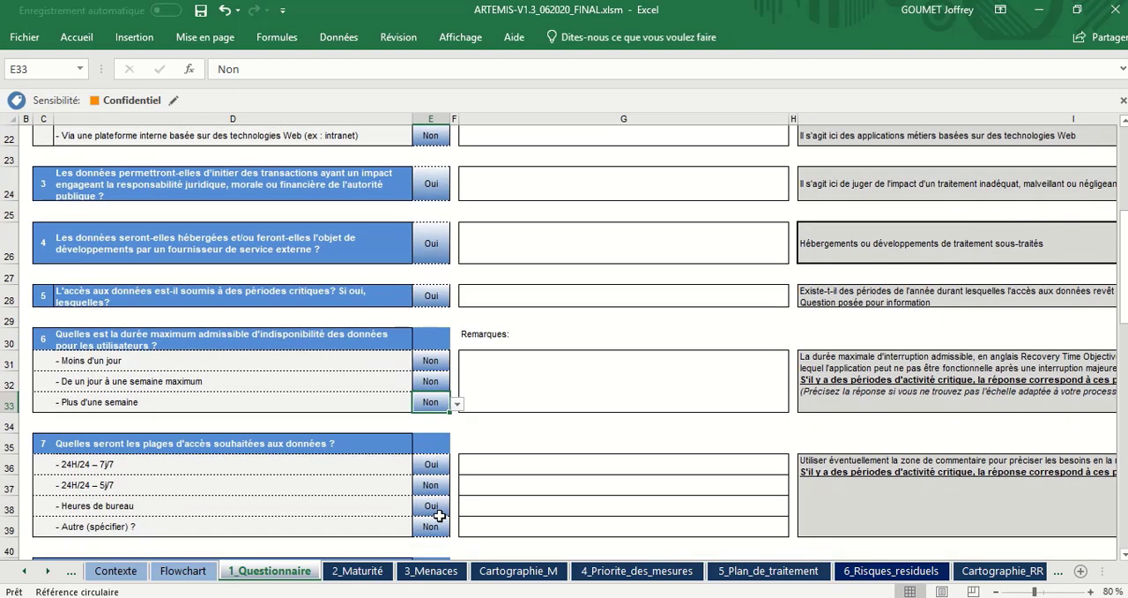
click(459, 406)
click(441, 417)
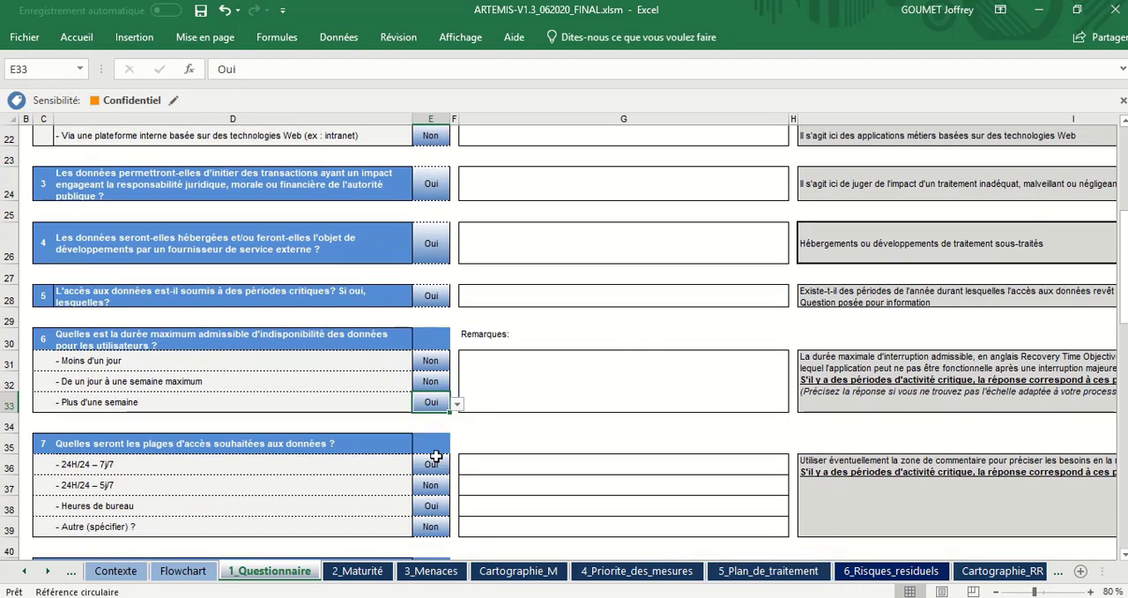
Step: In question 7 on desired access hours, set "24H/24 – 7j/7" to Non
click(435, 461)
click(457, 465)
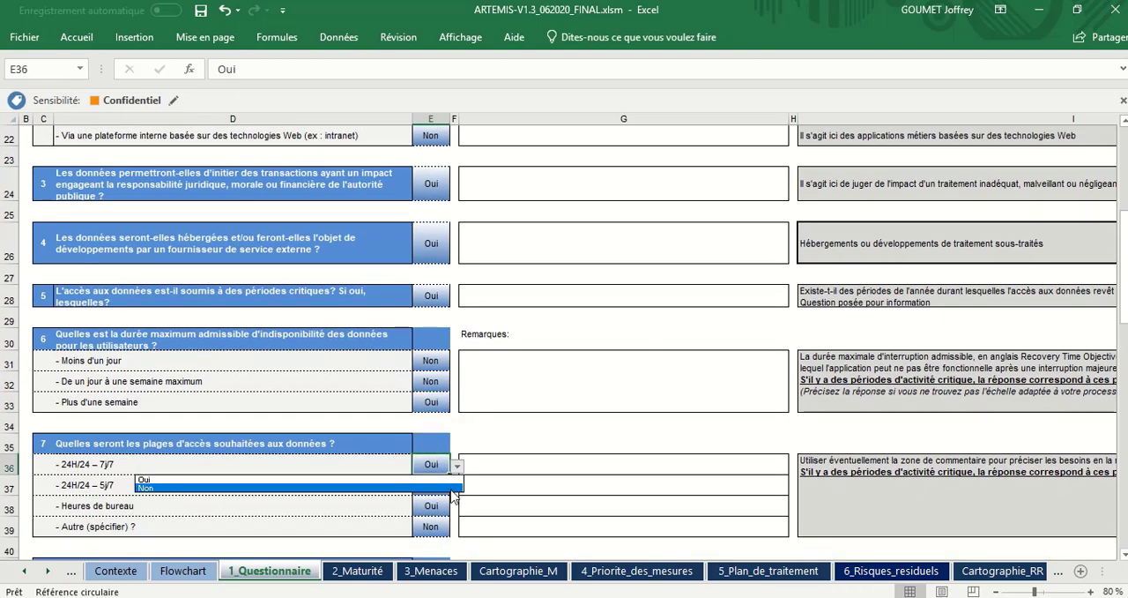
click(452, 495)
Step: Check the Tableau de bord gauges against the modified answers and review questions 8 to 13
scroll(424, 521, down, 12)
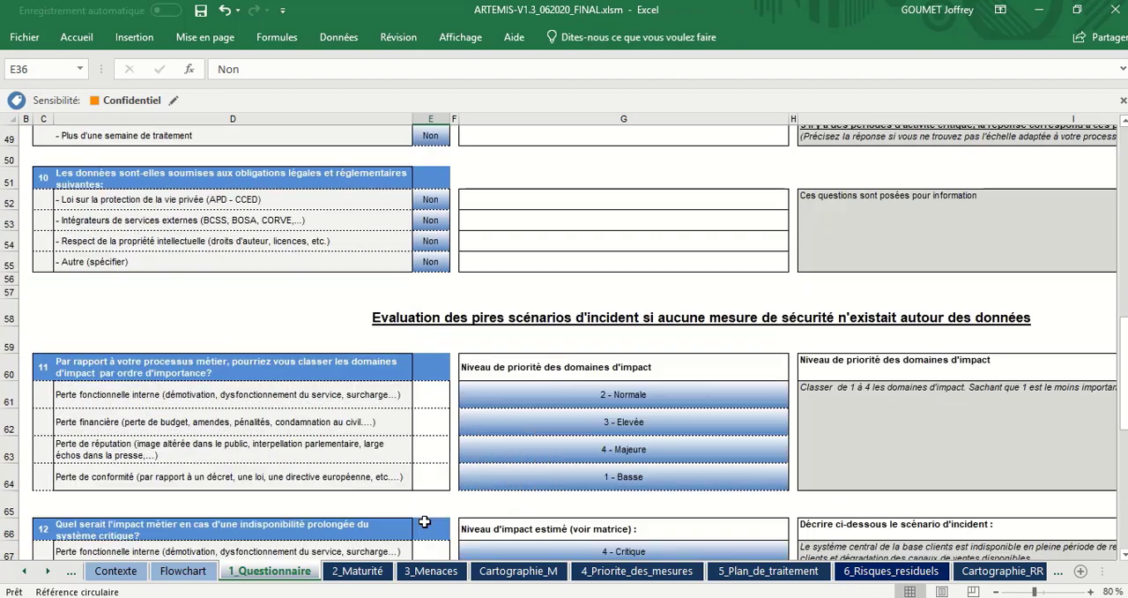
scroll(424, 520, down, 7)
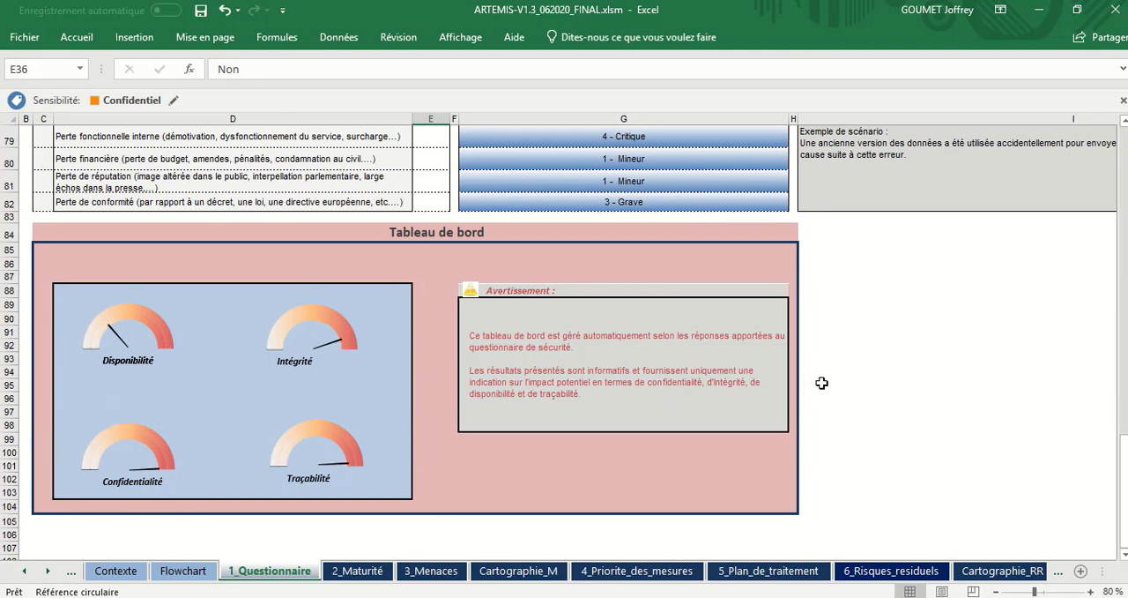
scroll(822, 382, up, 9)
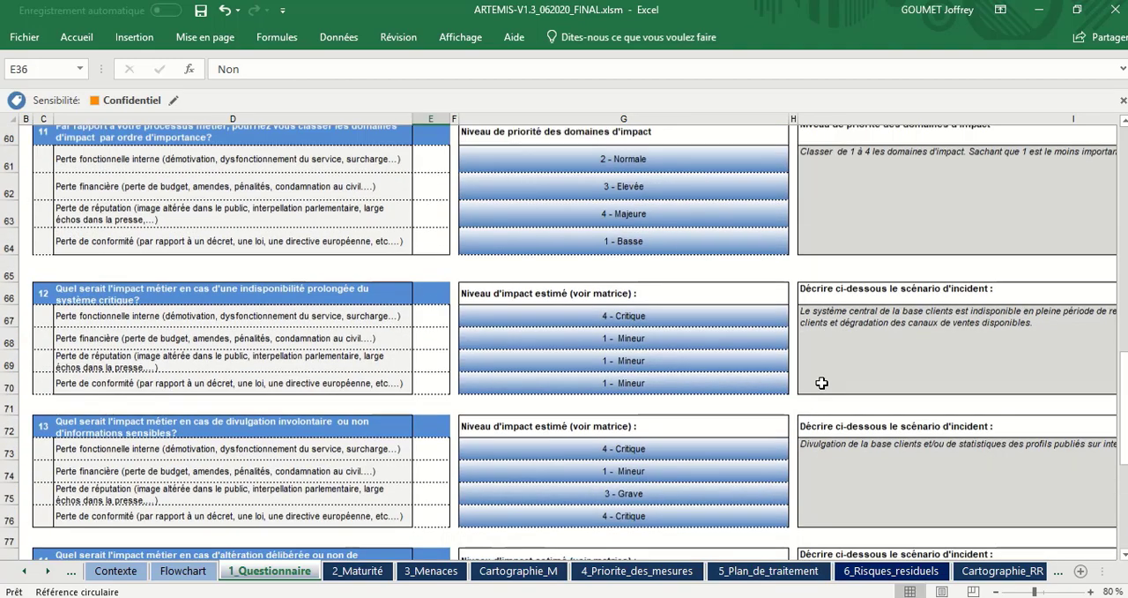
scroll(822, 383, up, 2)
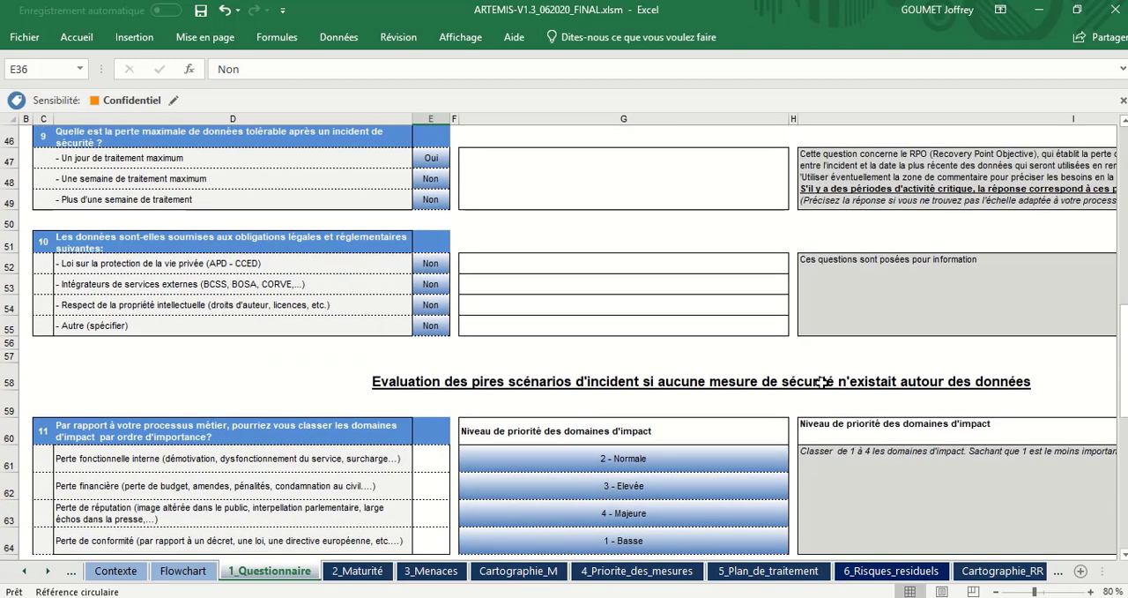
scroll(822, 382, up, 3)
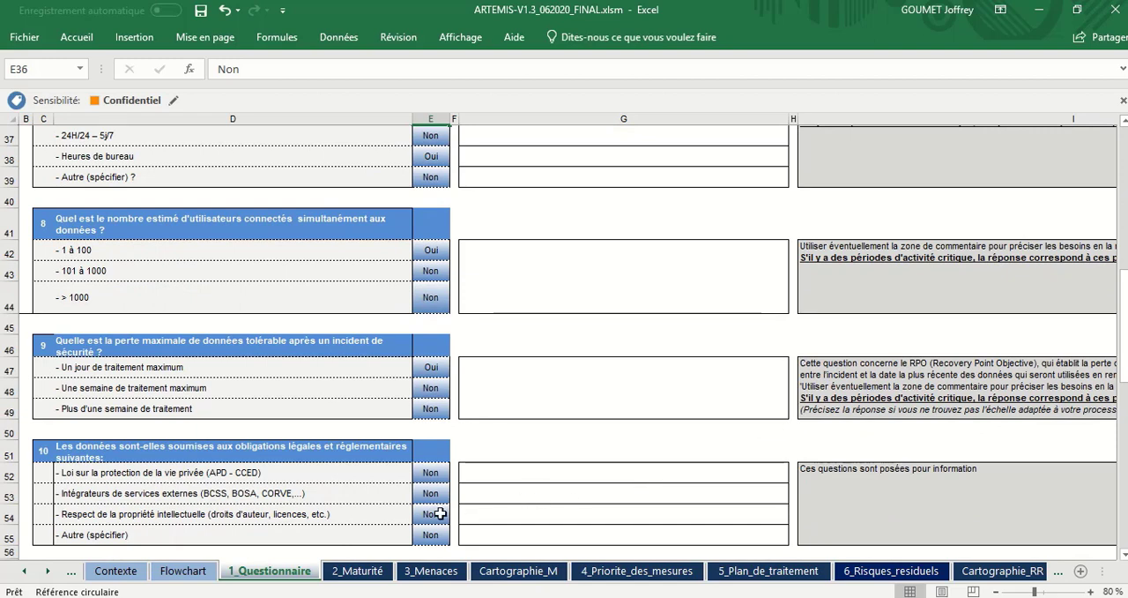
Step: Open the 3_Menaces sheet and select the Indicateur d'impact cells for threats T01 to T16
click(431, 572)
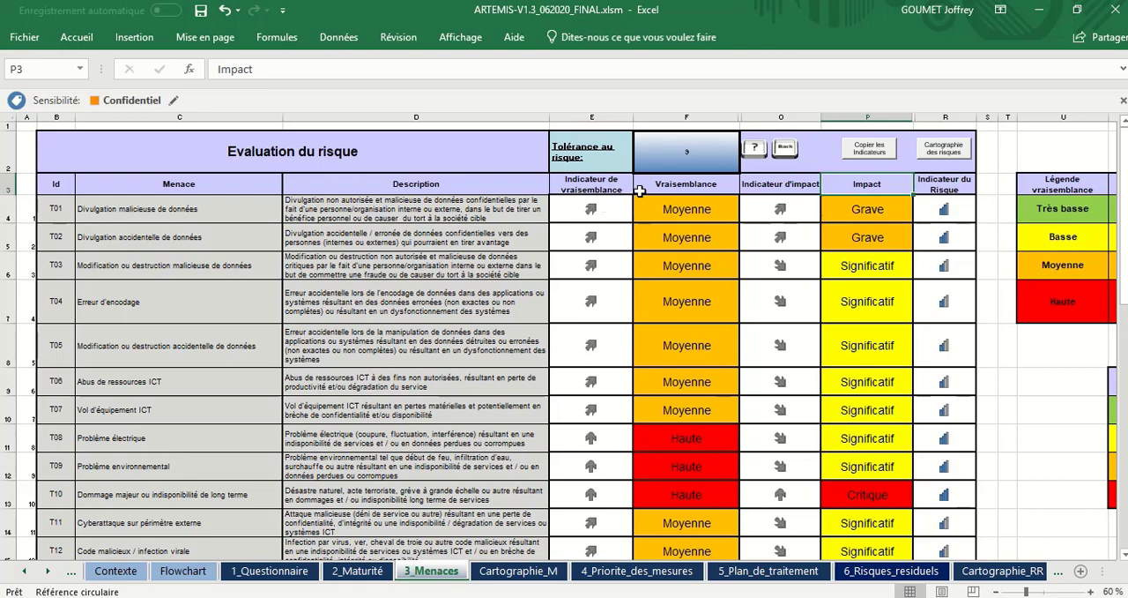
click(791, 200)
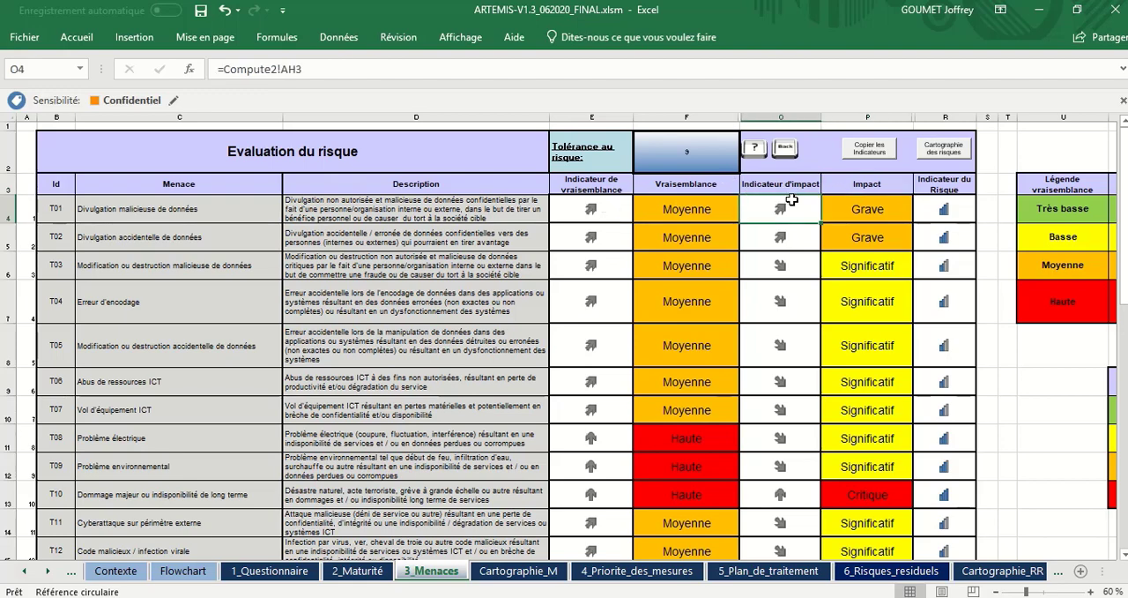
scroll(794, 284, down, 4)
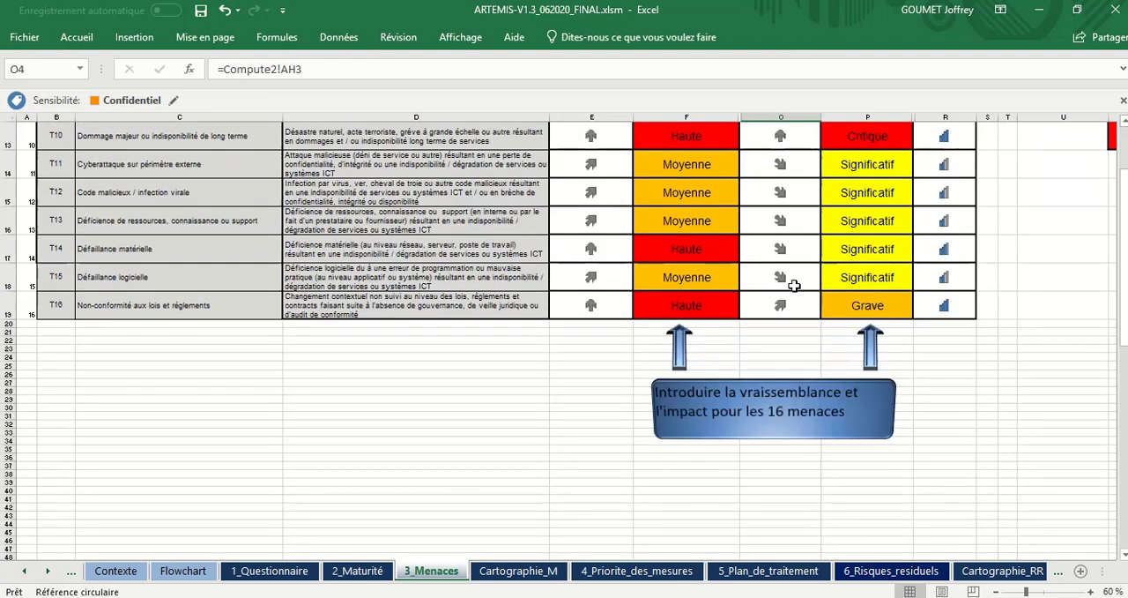
shift+click(790, 303)
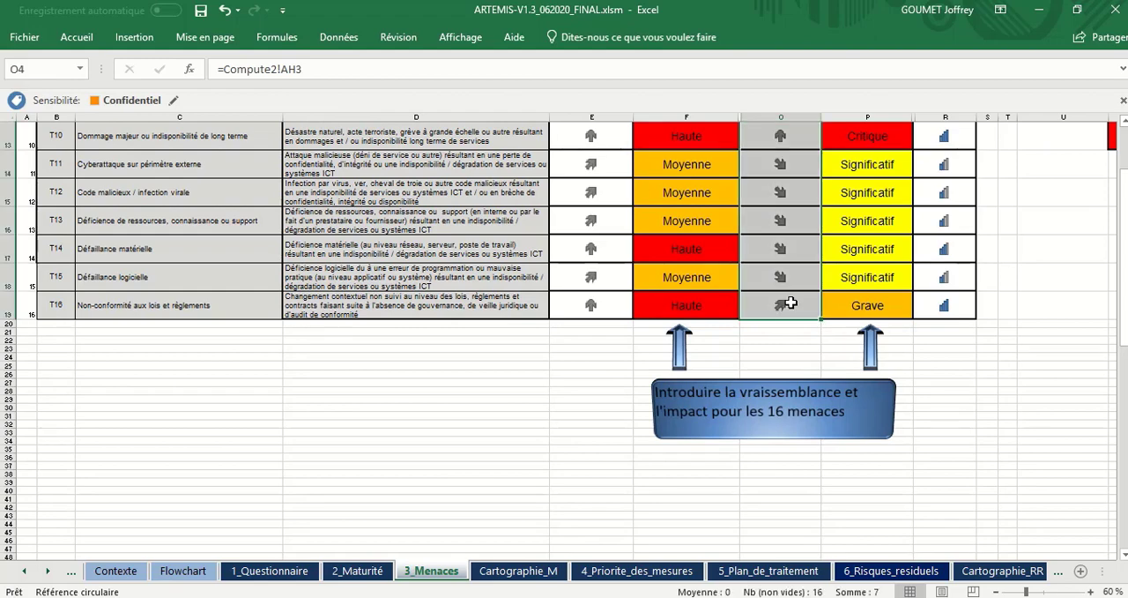
Step: Run Copier les Indicateurs on the threat table and review the Impact ratings of threats T01 to T16
scroll(790, 303, up, 4)
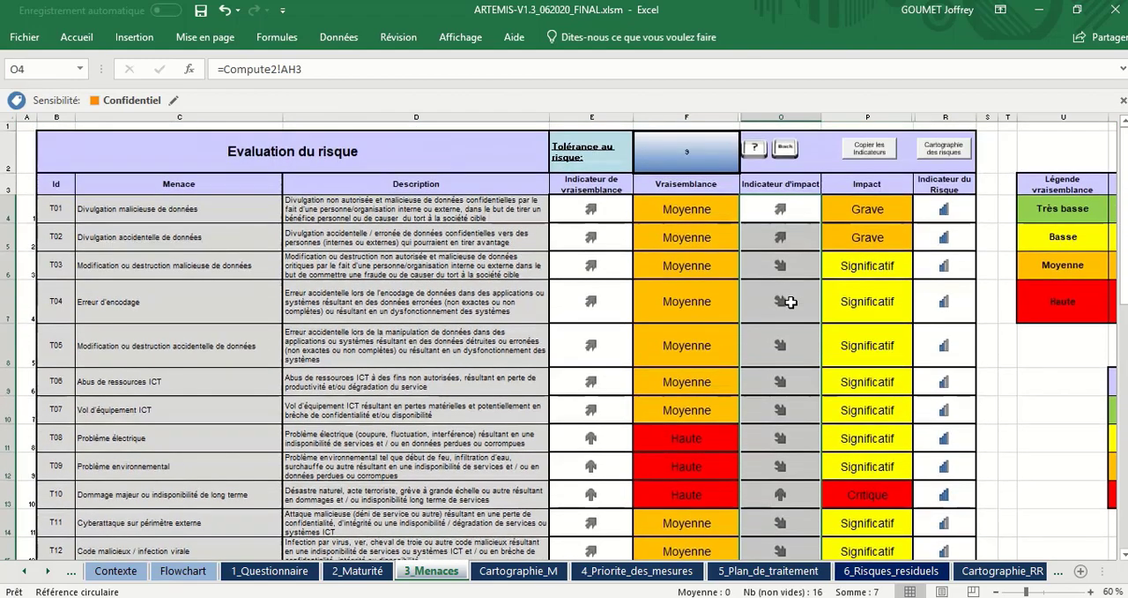
click(873, 150)
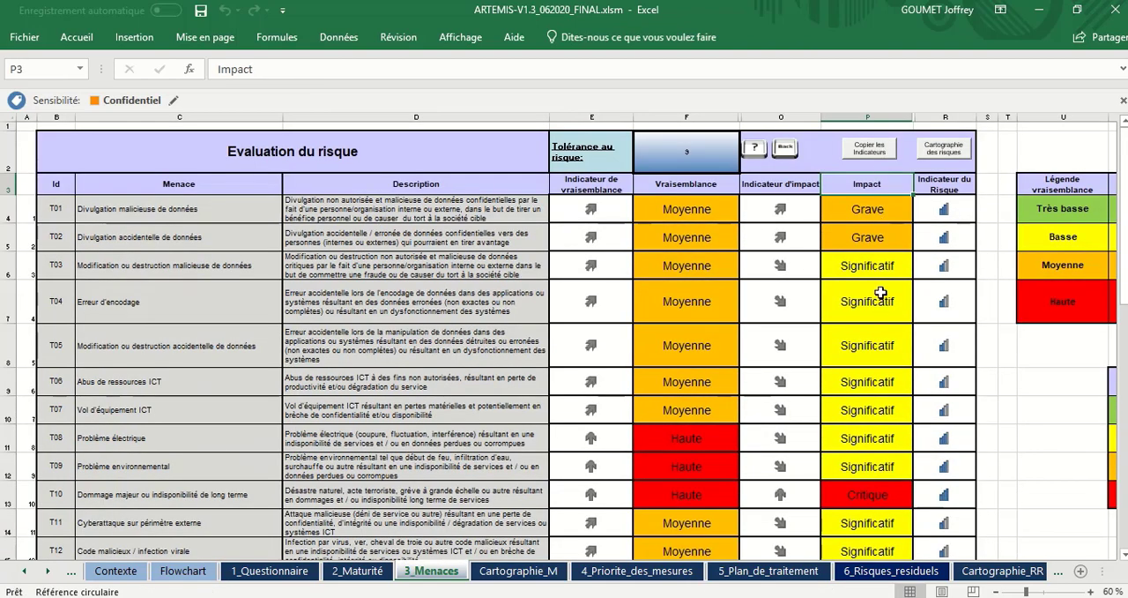
click(877, 214)
scroll(872, 388, down, 3)
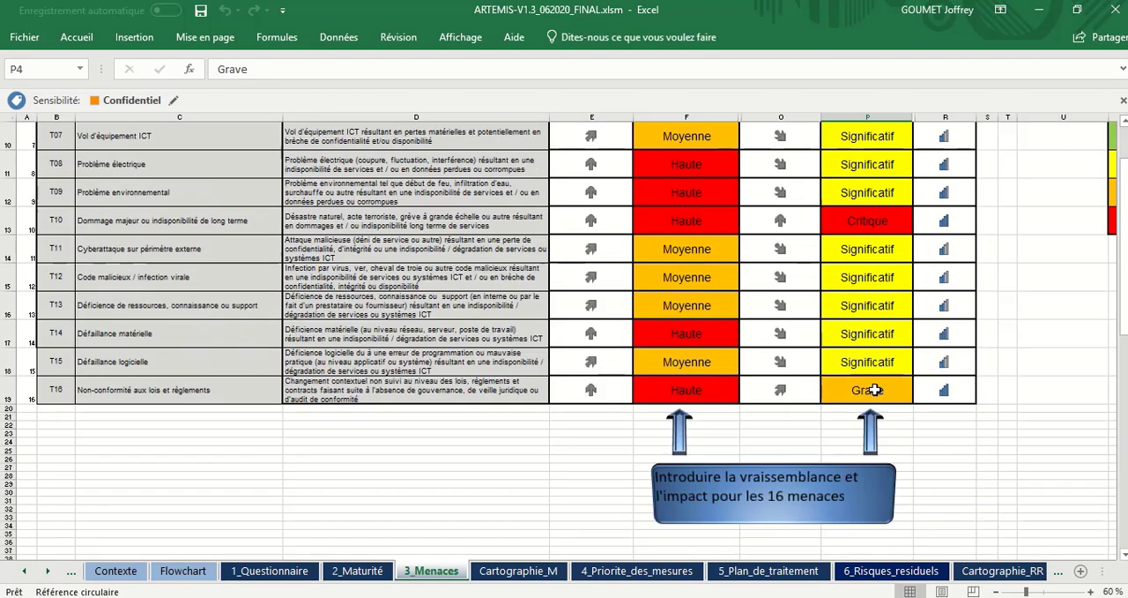
scroll(872, 284, up, 1)
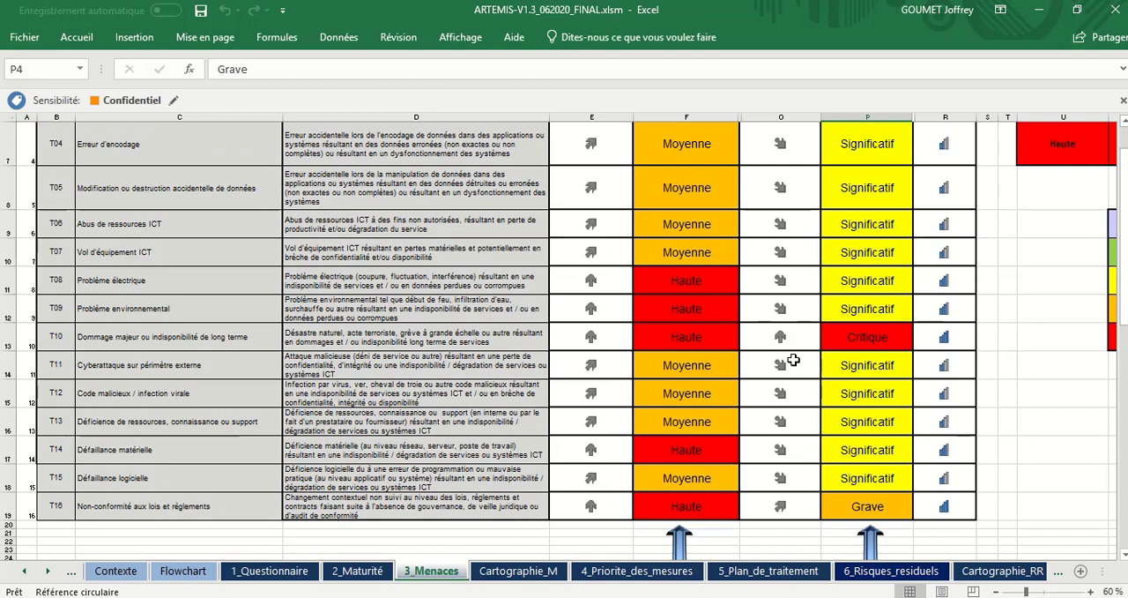
scroll(845, 365, up, 2)
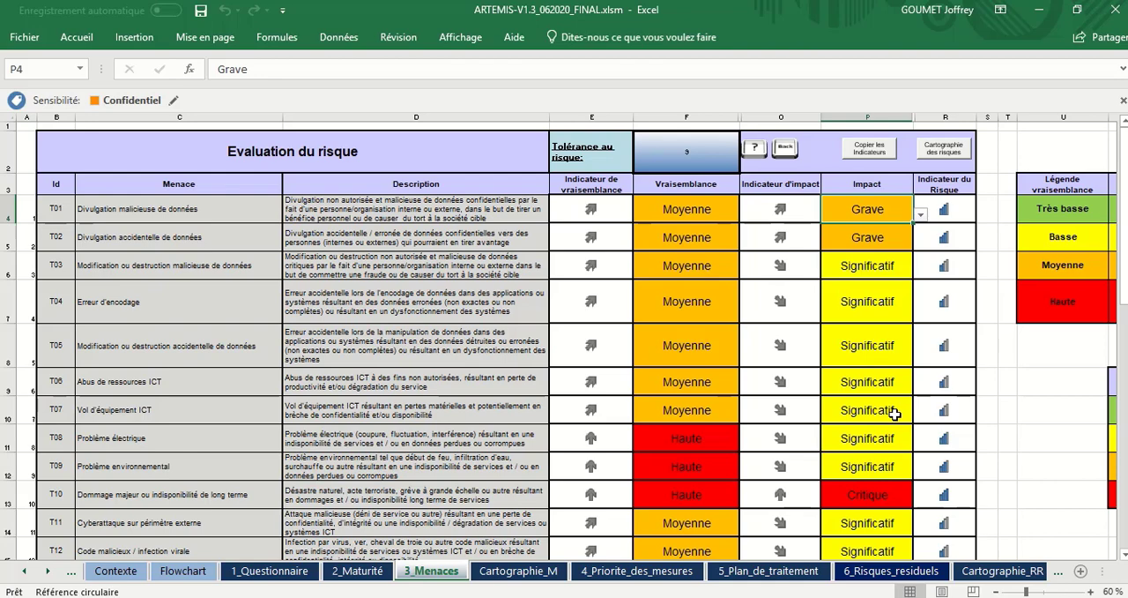
scroll(894, 411, down, 1)
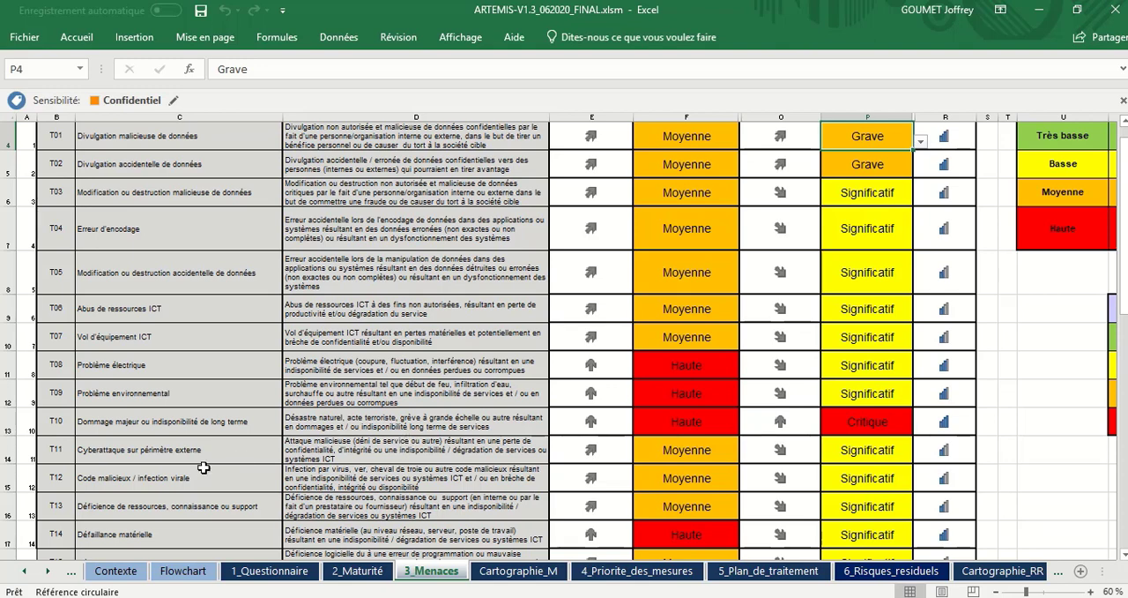
Step: Open the PIA_DACP sheet with the privacy impact questions
click(51, 574)
click(50, 575)
click(51, 575)
click(50, 575)
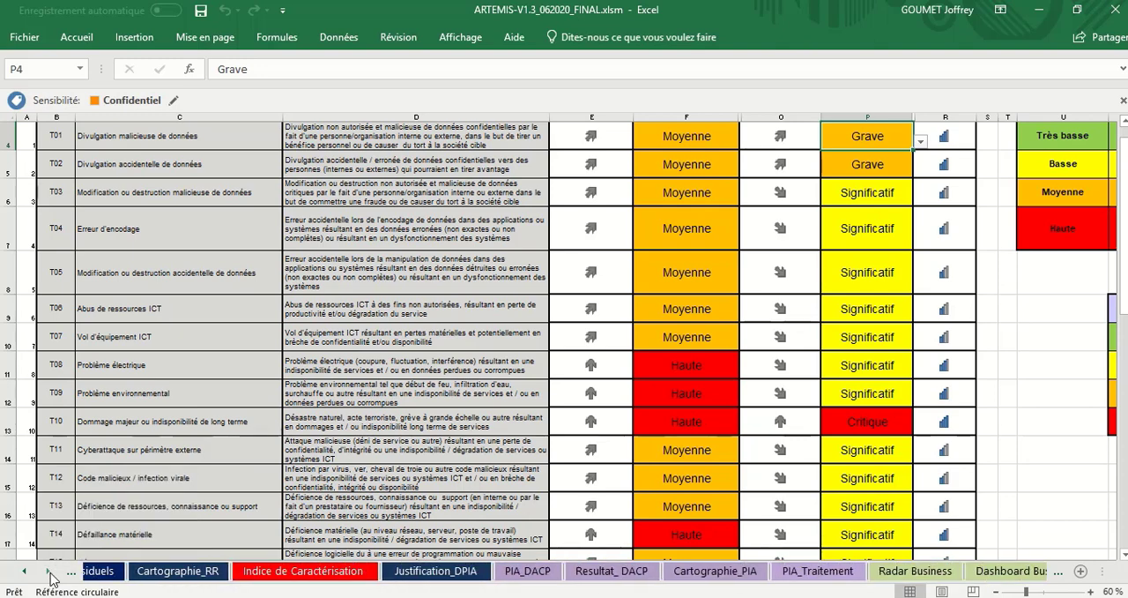
click(50, 574)
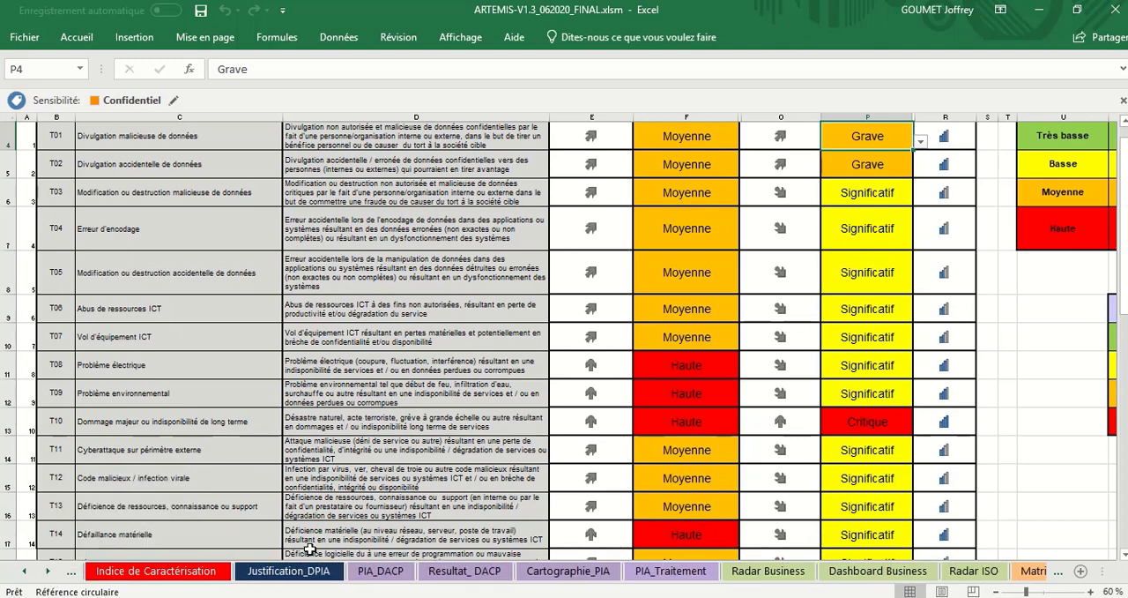
click(385, 571)
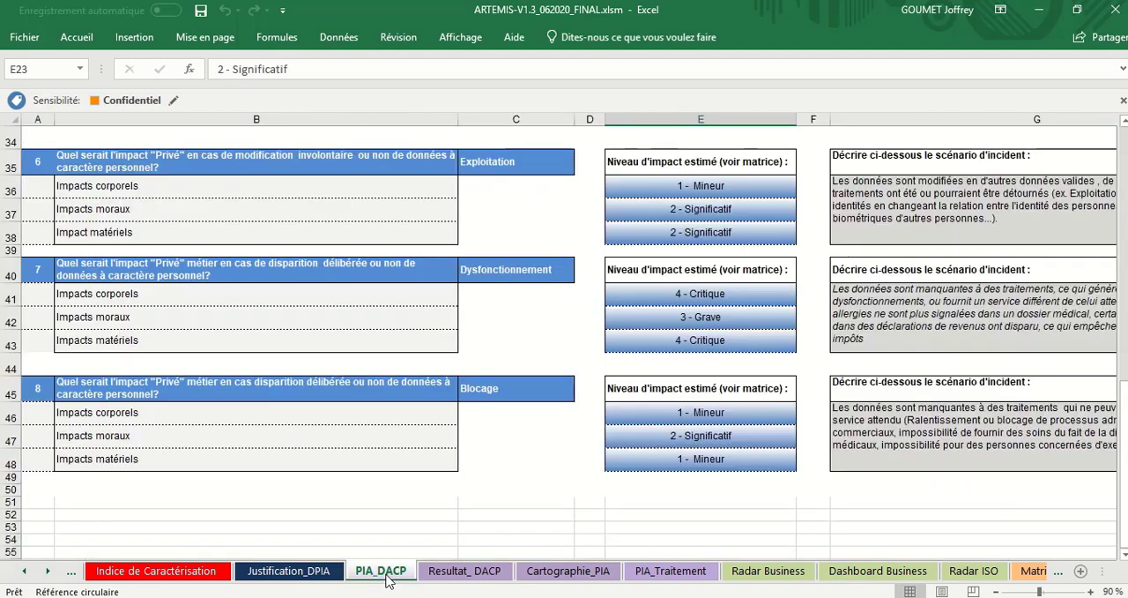
Step: Review question 1's estimated impact levels and display the level choices available for Impacts corporels
ctrl+scroll(519, 499, up, 2)
scroll(520, 499, up, 6)
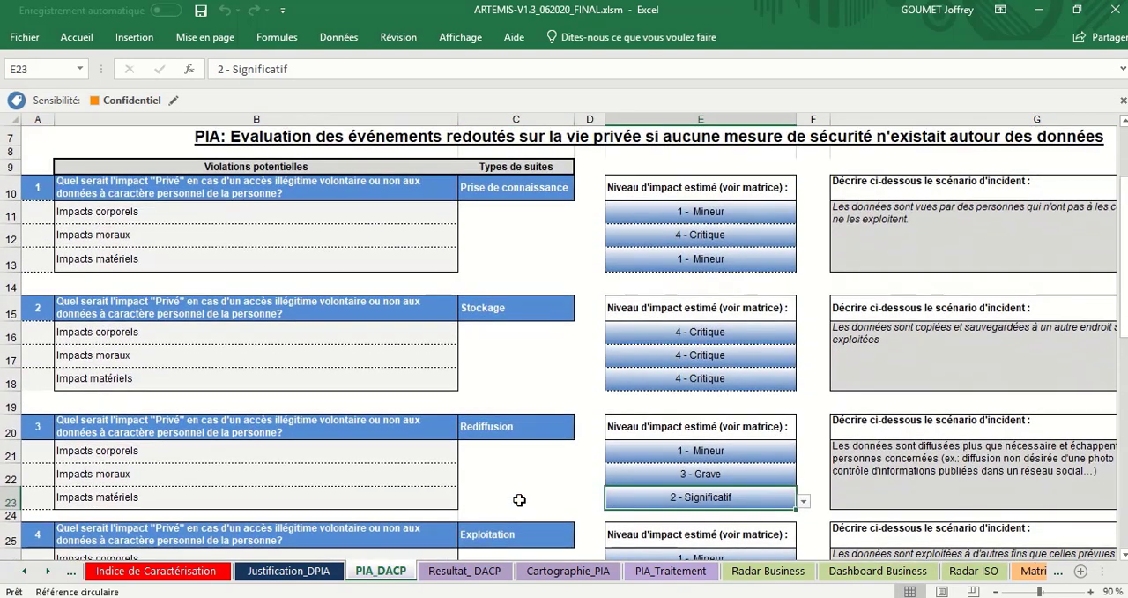
scroll(519, 499, down, 1)
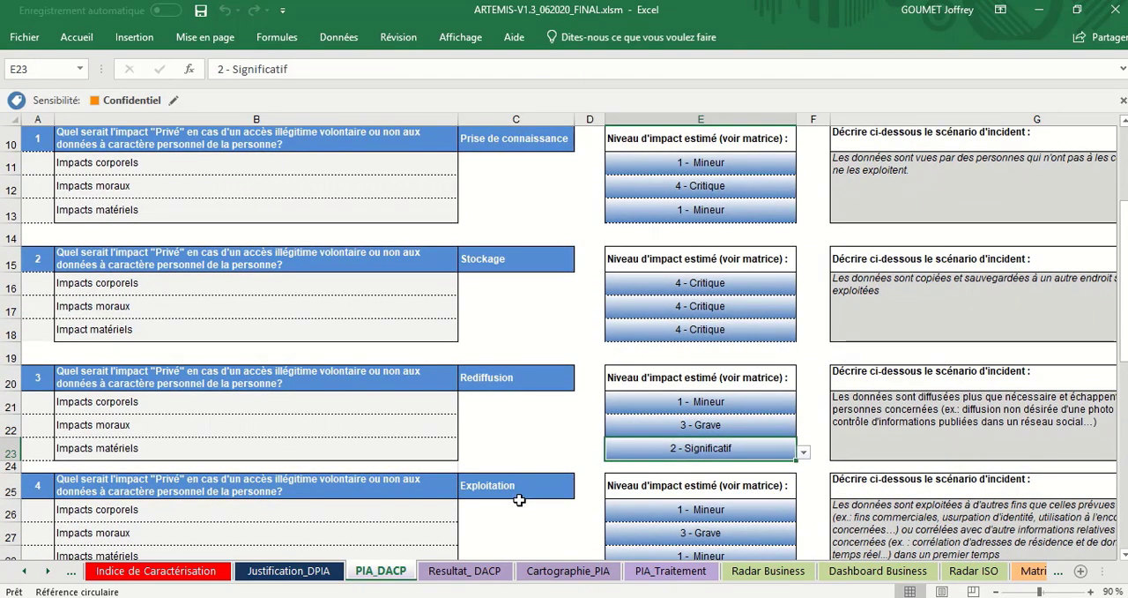
click(762, 159)
click(747, 210)
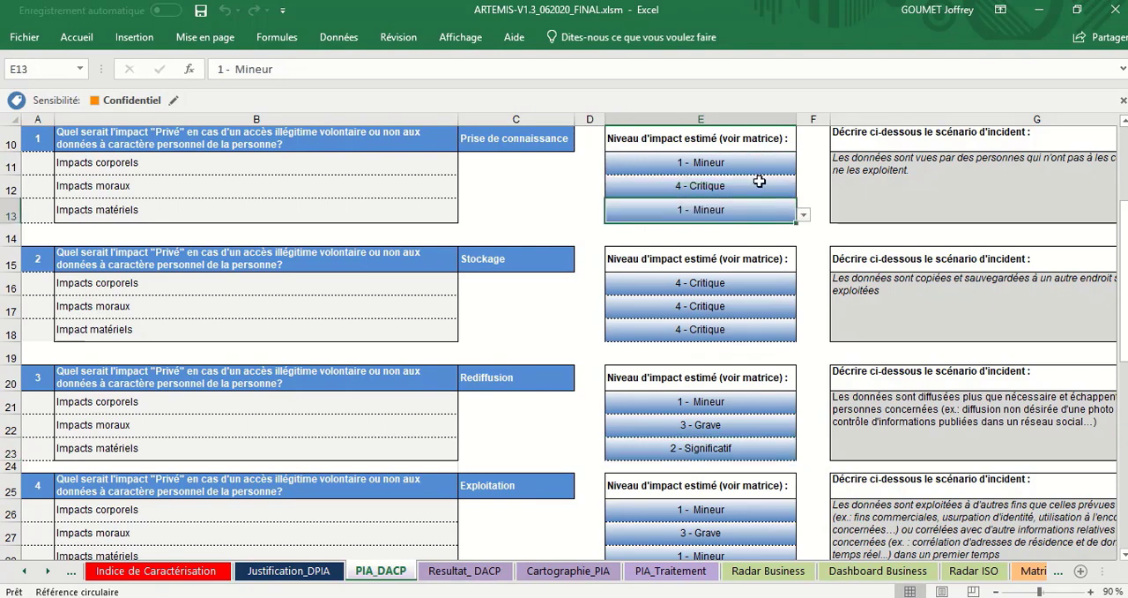
click(759, 182)
click(761, 166)
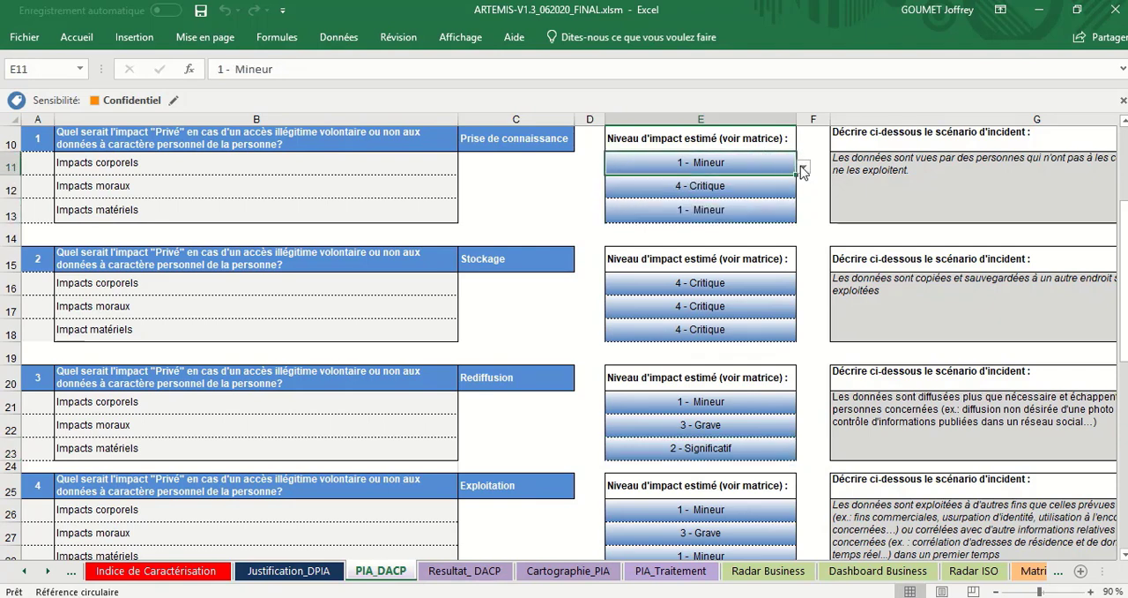
click(803, 168)
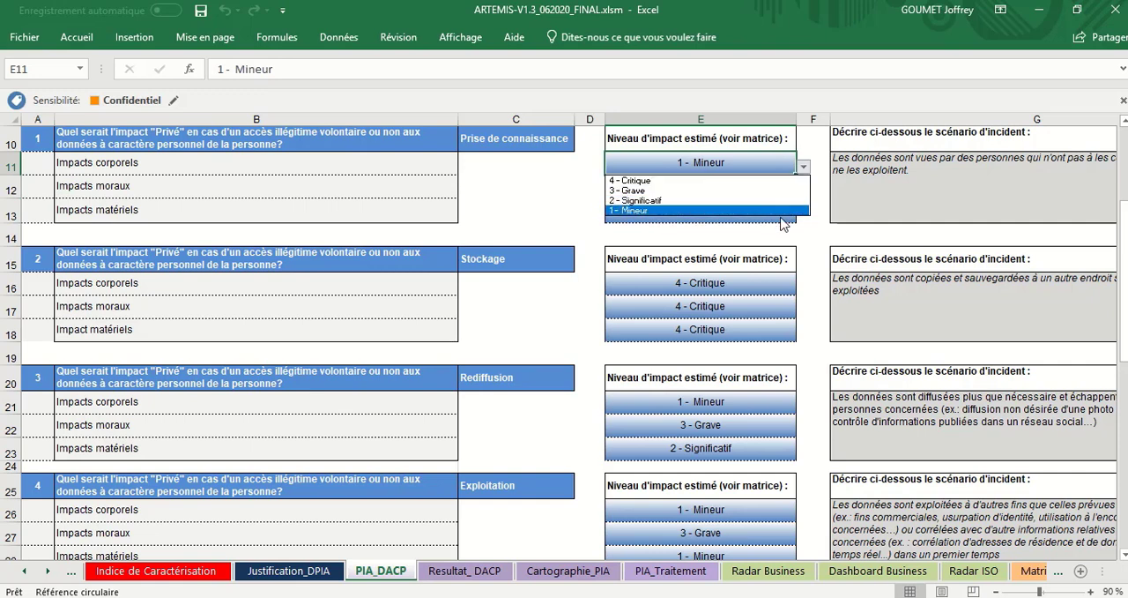
click(702, 287)
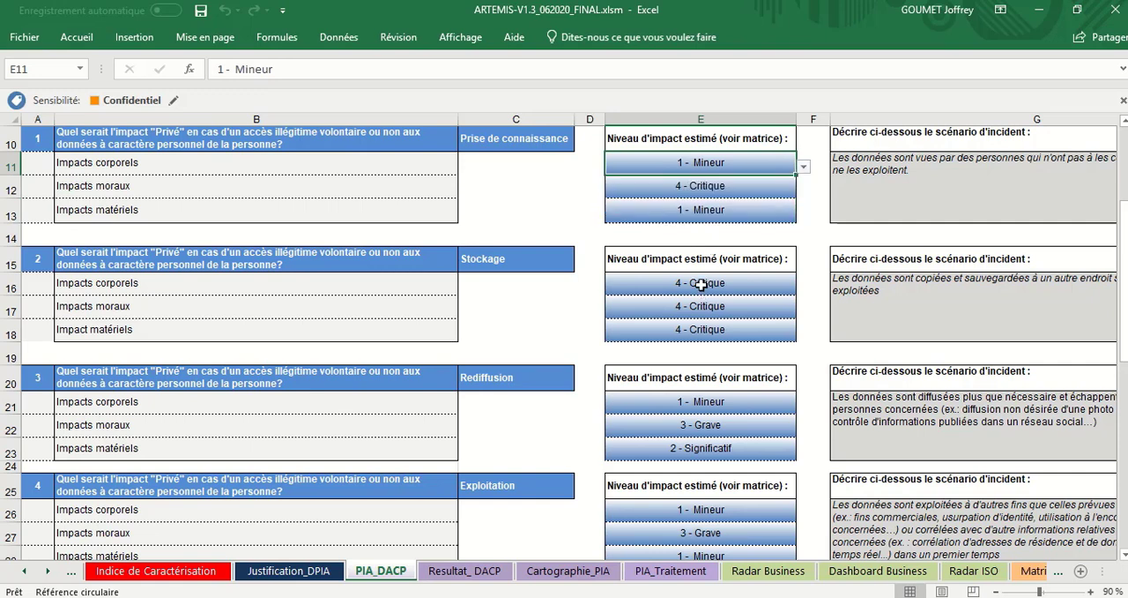
Step: Point out the Impacts corporels, moraux and matériels categories under question 1
drag(398, 171, 393, 213)
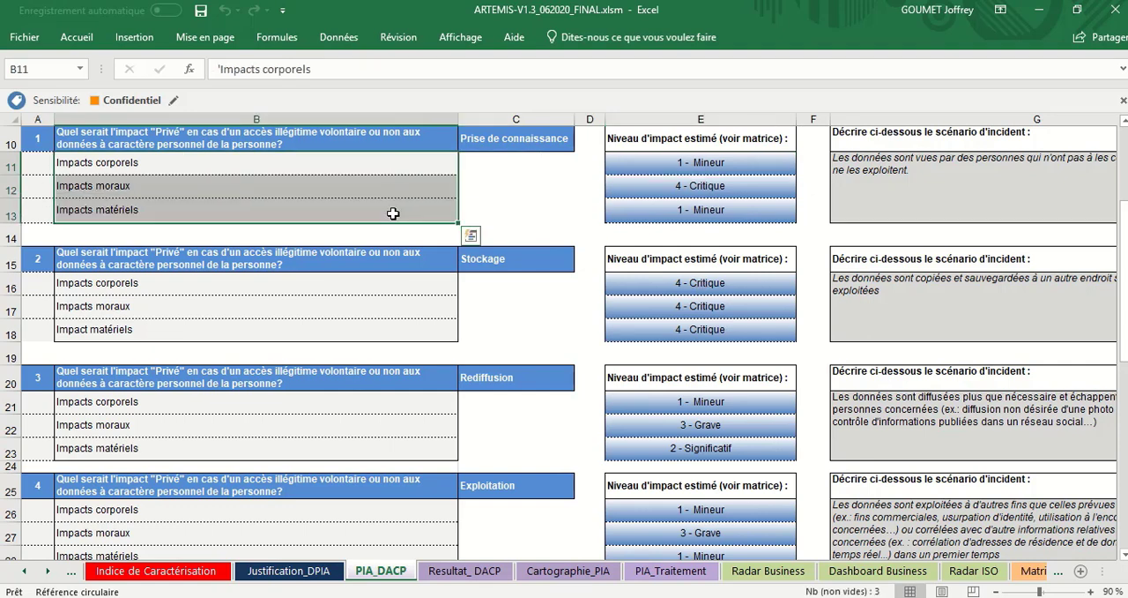
click(411, 186)
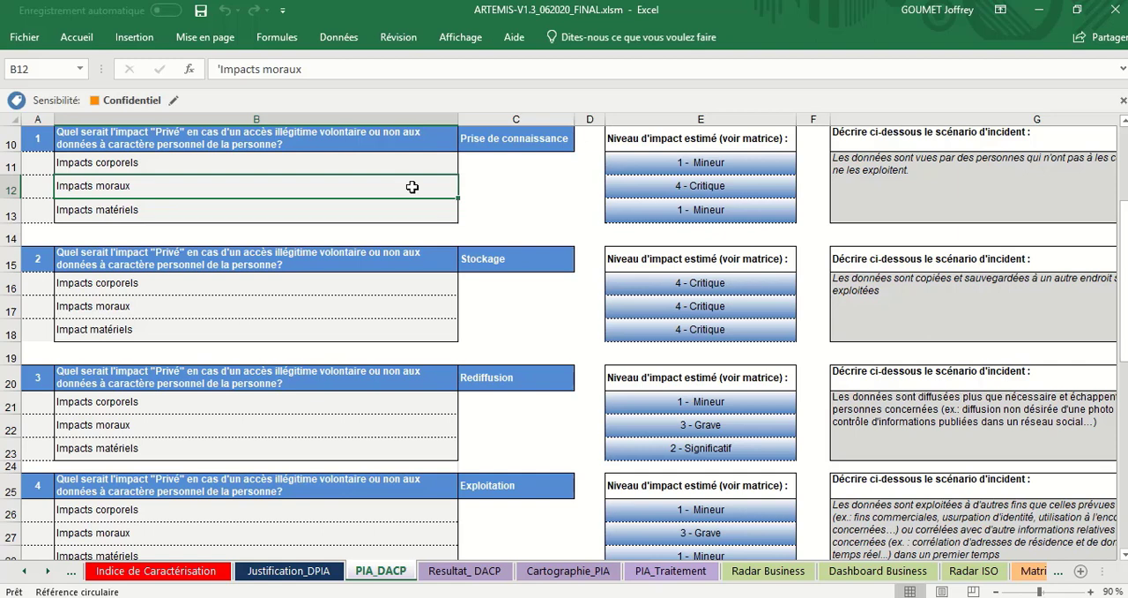
click(425, 157)
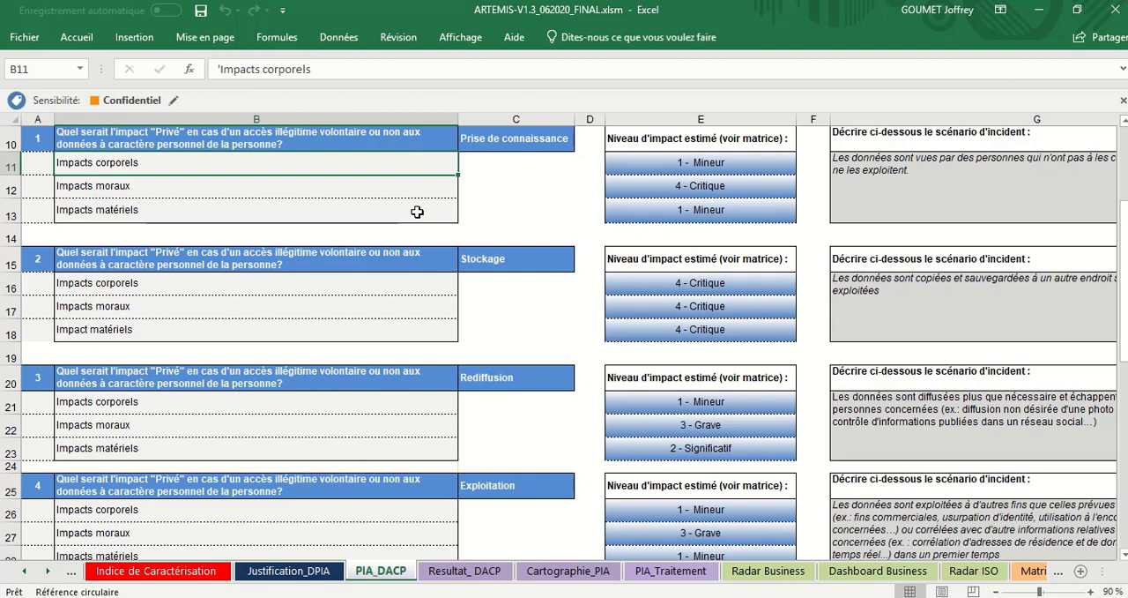
Step: Open the Matrice Impact PIA sheet with the privacy impact scale
click(48, 571)
click(48, 571)
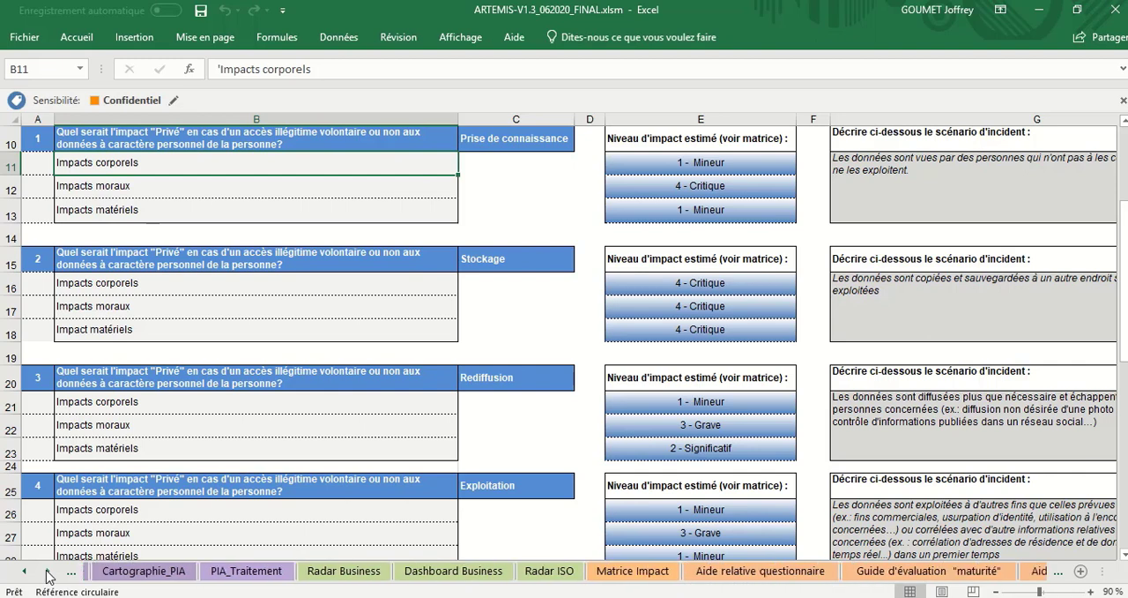
click(48, 571)
click(49, 571)
click(48, 571)
click(48, 572)
click(49, 571)
click(48, 572)
click(49, 571)
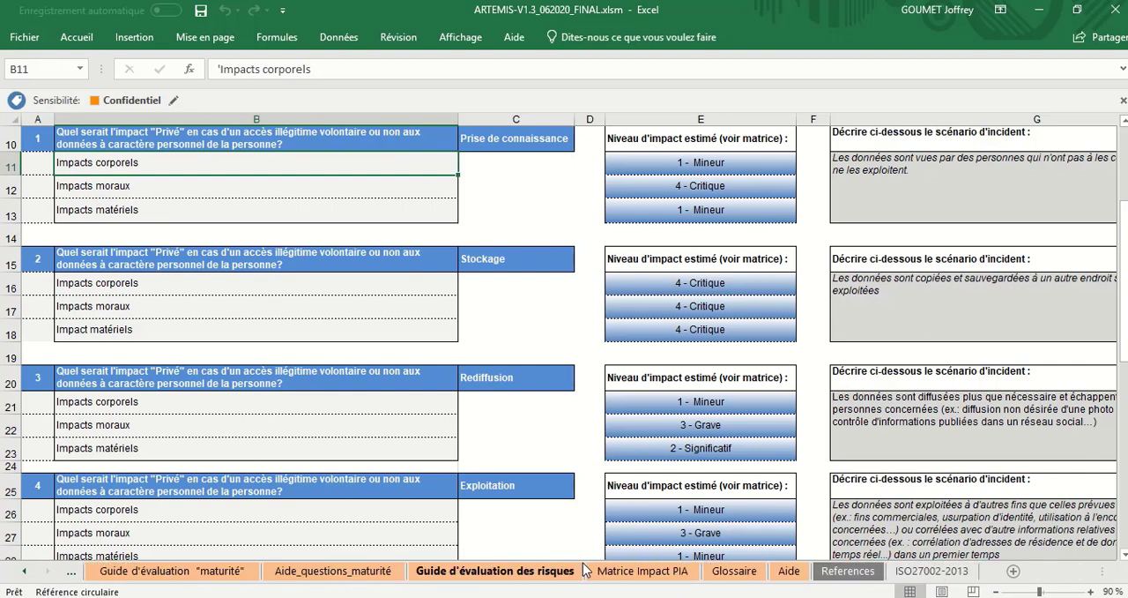
click(613, 571)
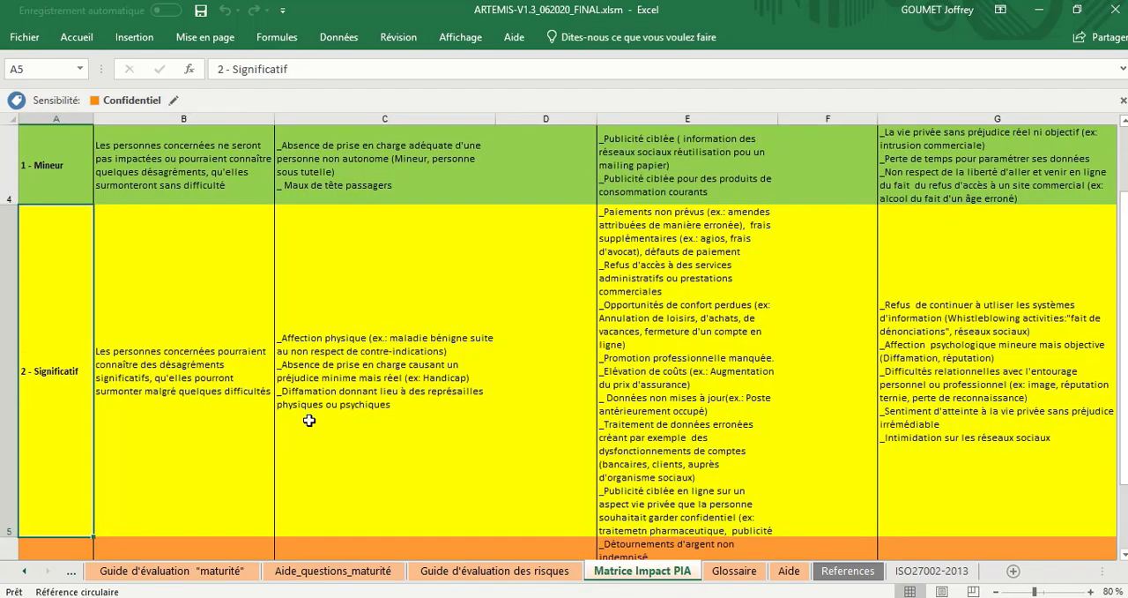
Step: Go through the Niveau d'impact column of the matrix from 1 - Mineur to 4 - Critique
click(65, 175)
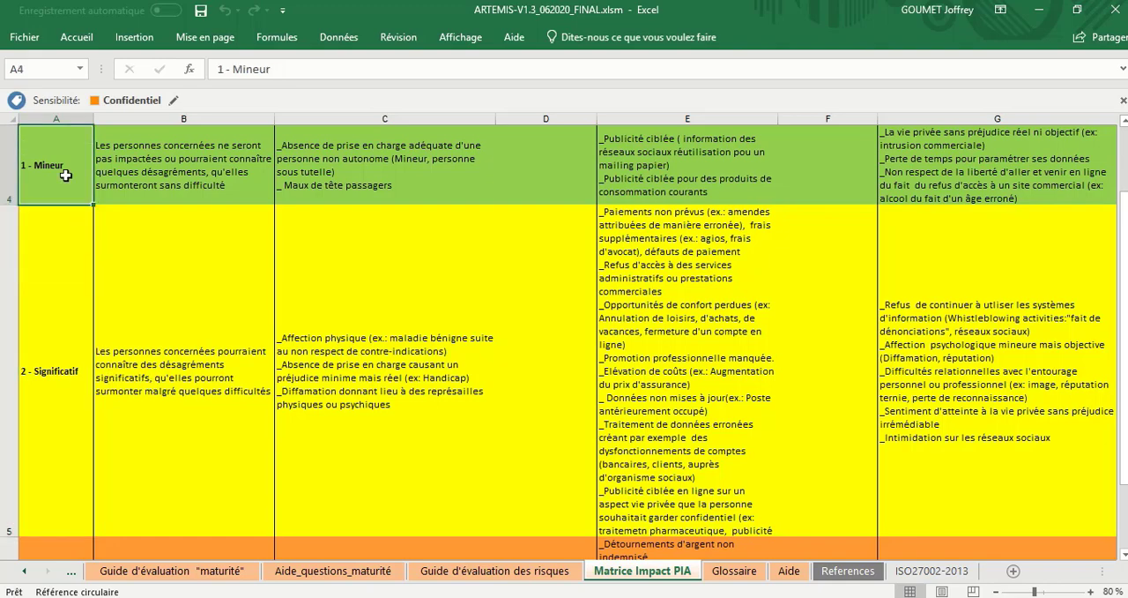
key(Down)
key(Down)
key(Down)
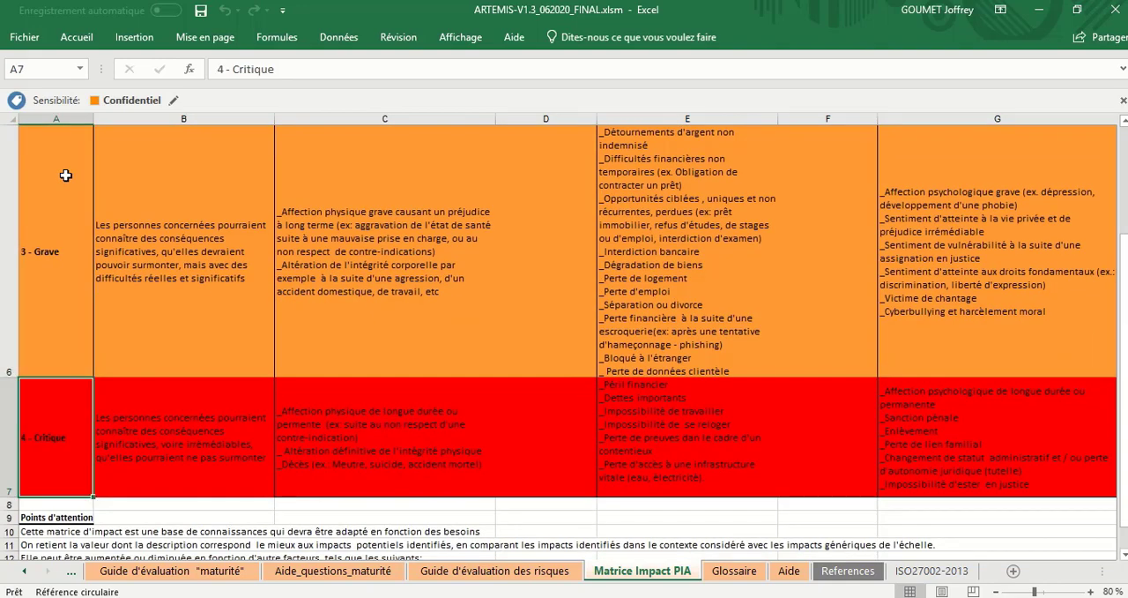
Step: Go across the matrix's heading row, from the bodily harm description to the material loss description
key(Up)
key(Up)
key(Up)
key(Up)
key(Right)
key(Right)
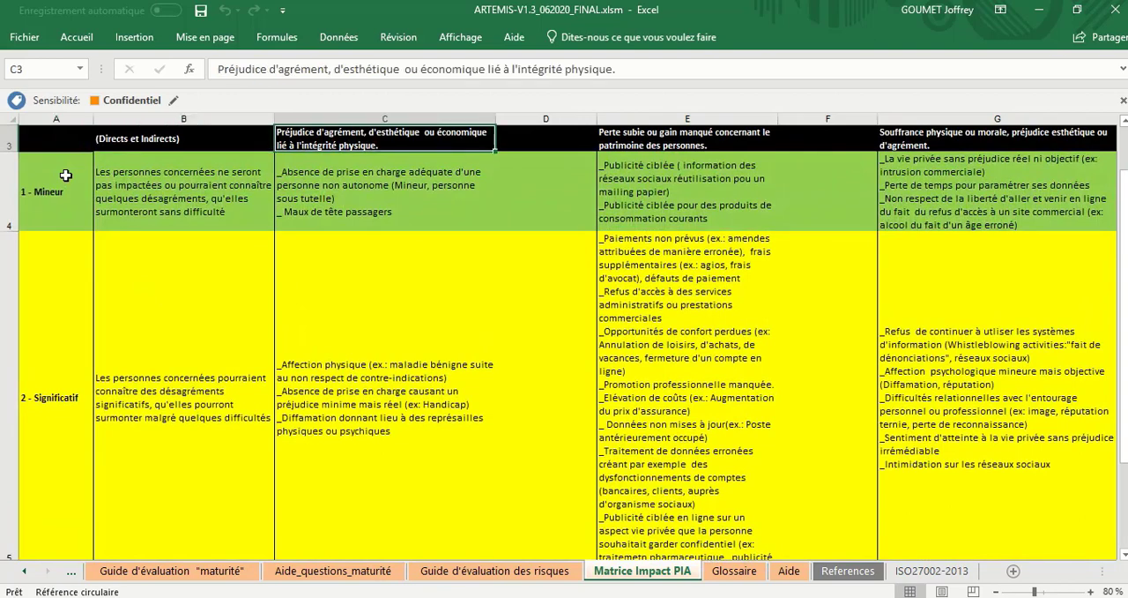
key(Right)
key(Right)
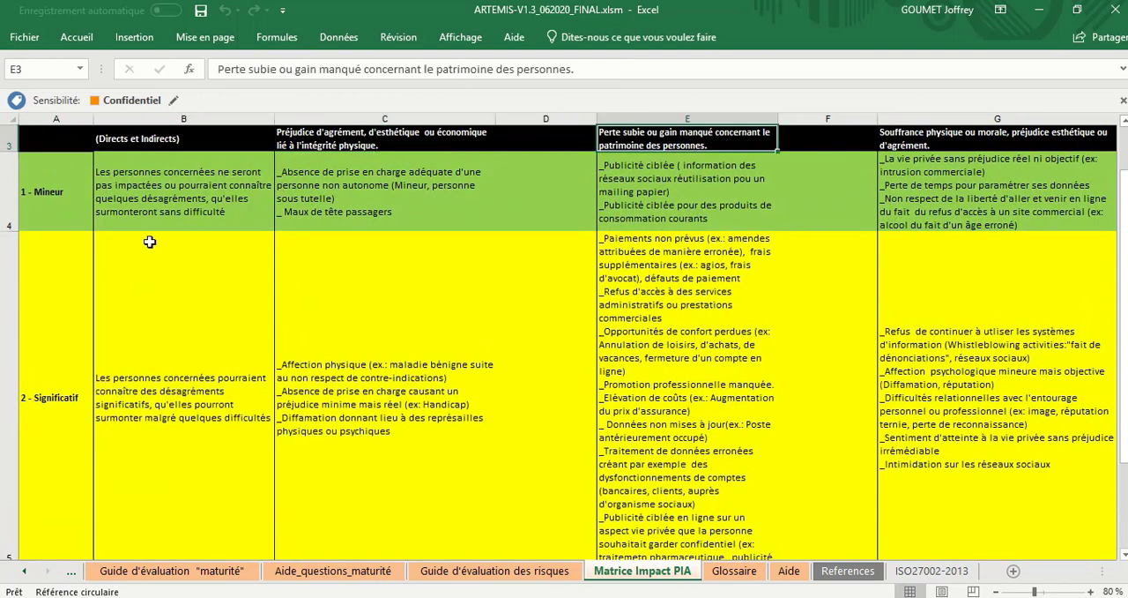
Step: Look over the 2 - Significatif row from the moral impact examples back to its level label
click(916, 270)
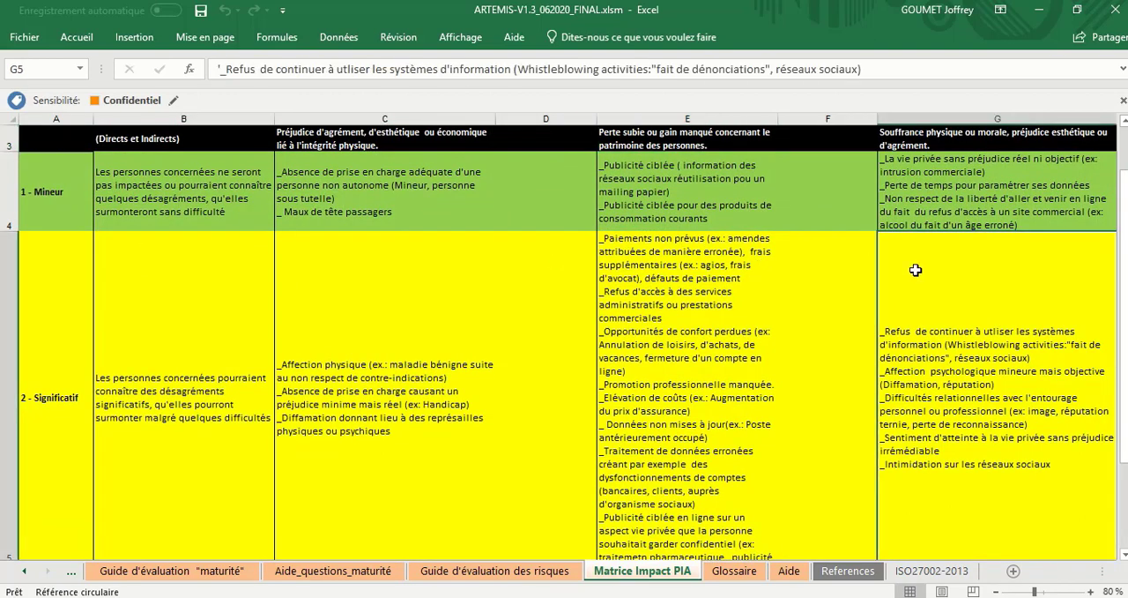
key(Right)
key(Left)
key(Left)
key(Left)
key(Left)
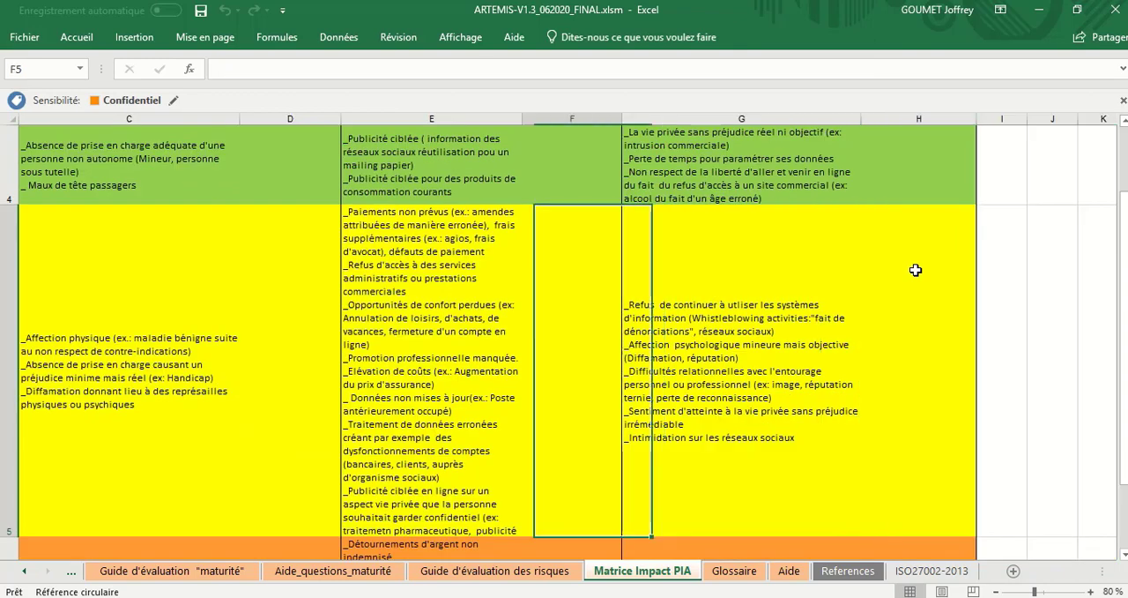
key(Left)
key(Left)
key(Left)
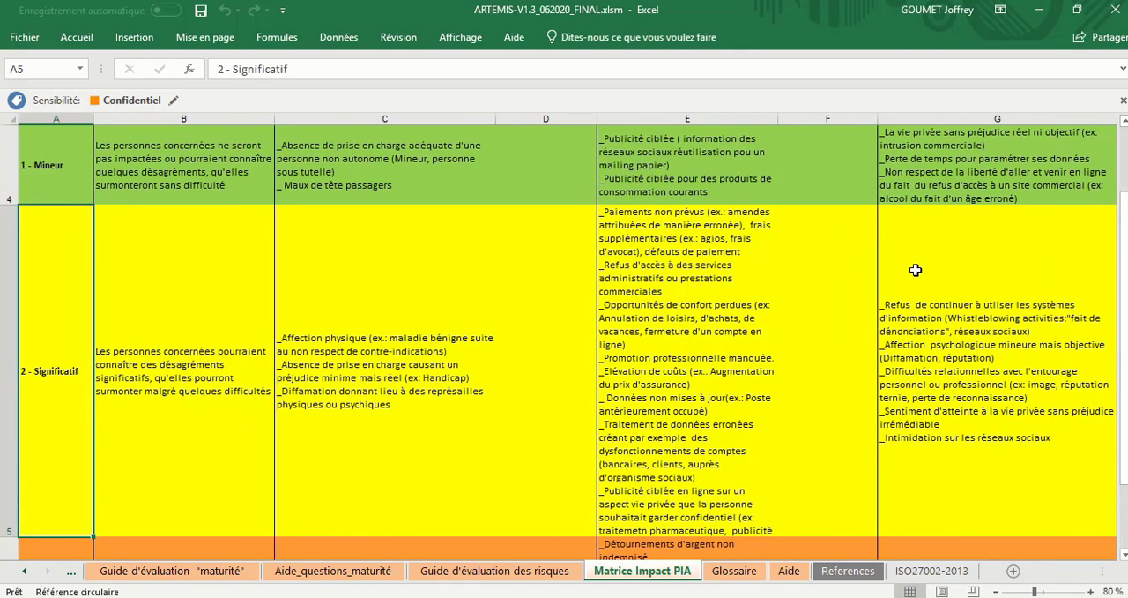
Step: Read the Exemples d'impacts corporels for 1 - Mineur and 2 - Significatif and glance at the Points d'attention notes
scroll(603, 338, up, 1)
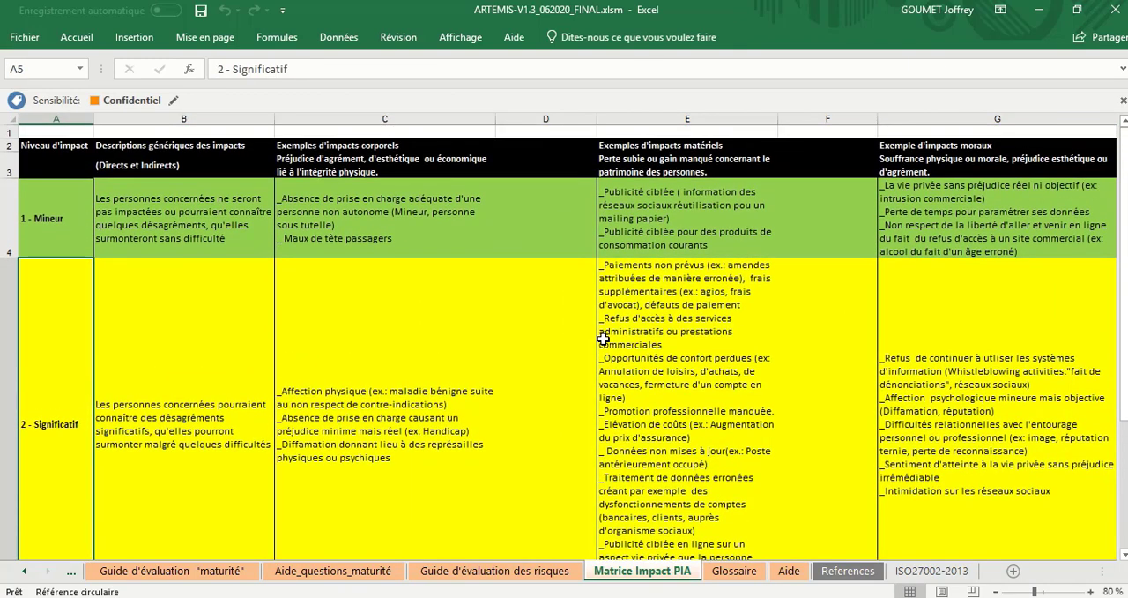
click(470, 155)
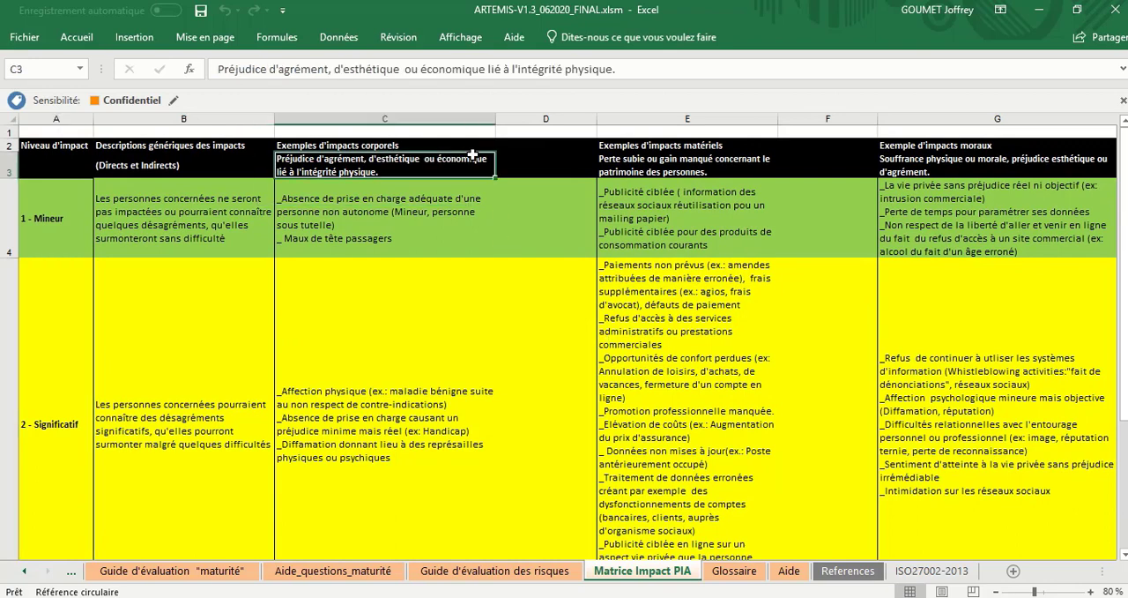
click(449, 220)
click(399, 374)
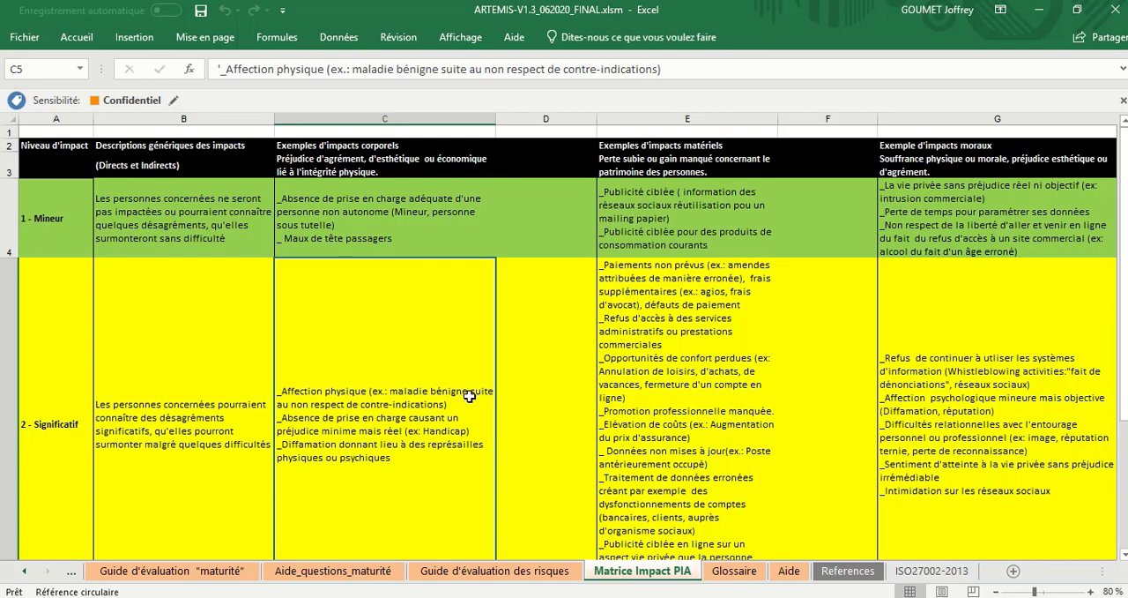
scroll(469, 397, down, 1)
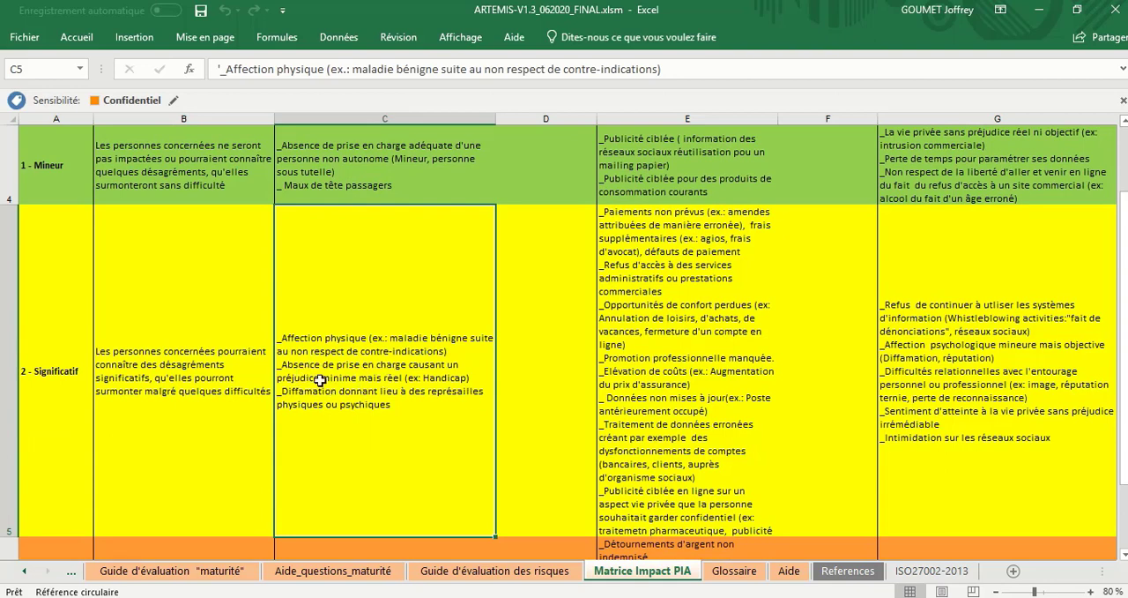
scroll(380, 438, down, 2)
scroll(382, 438, up, 1)
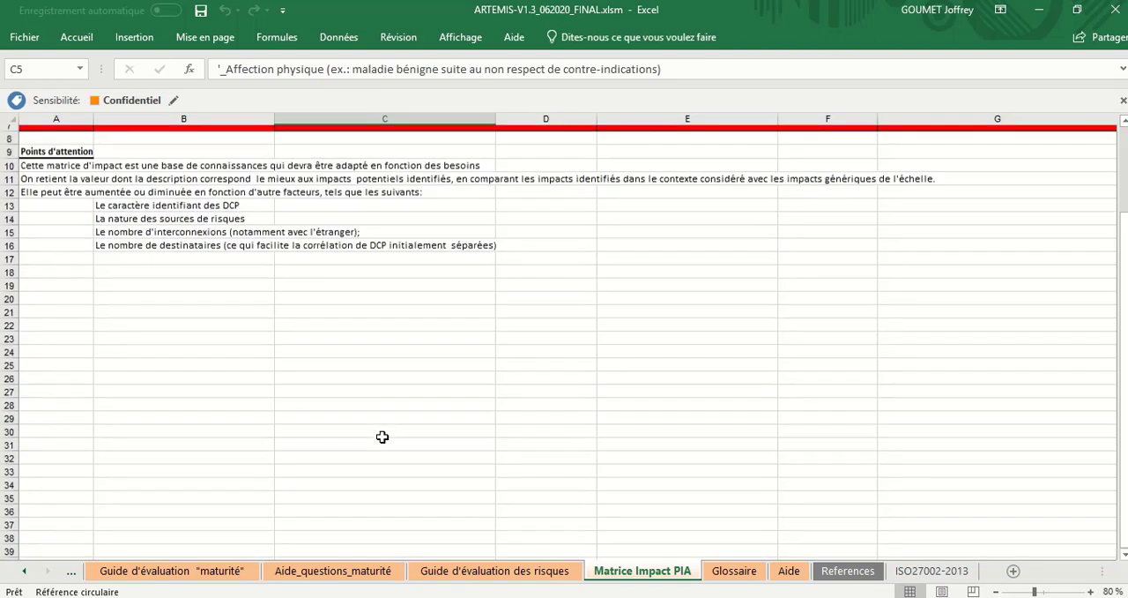
scroll(382, 437, up, 1)
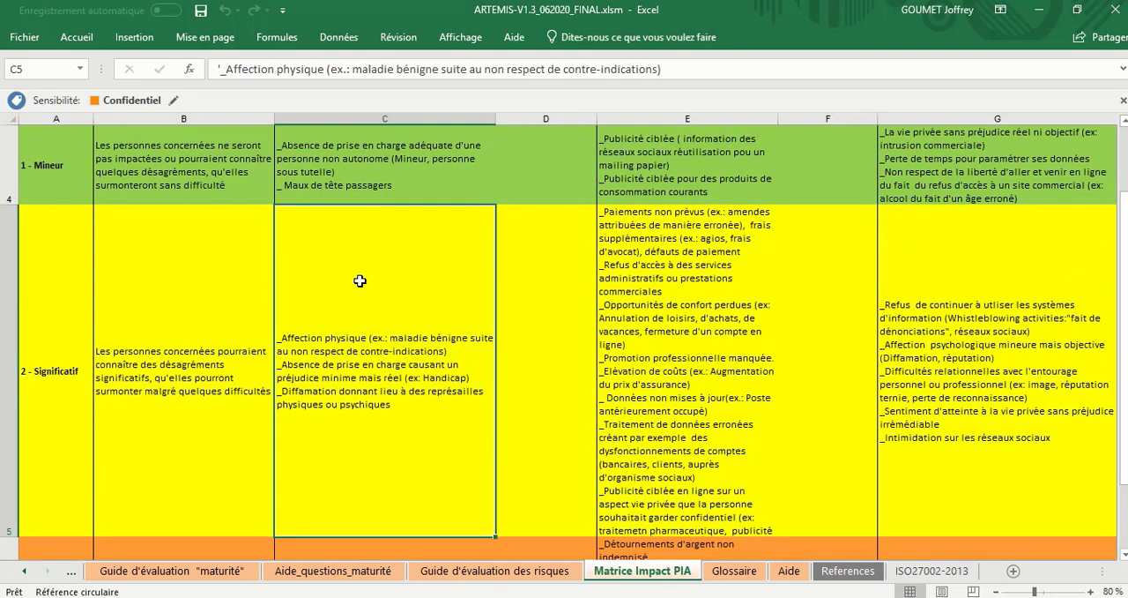
Step: Compare the bodily impact examples for 3 - Grave and 4 - Critique, ending back at 1 - Mineur
key(Down)
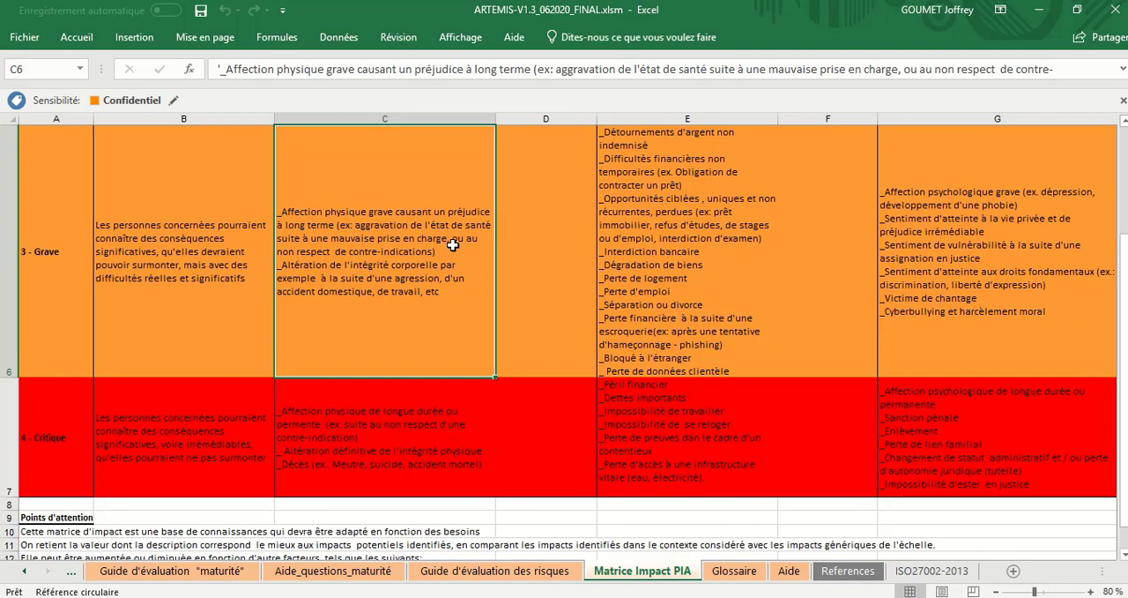
key(Down)
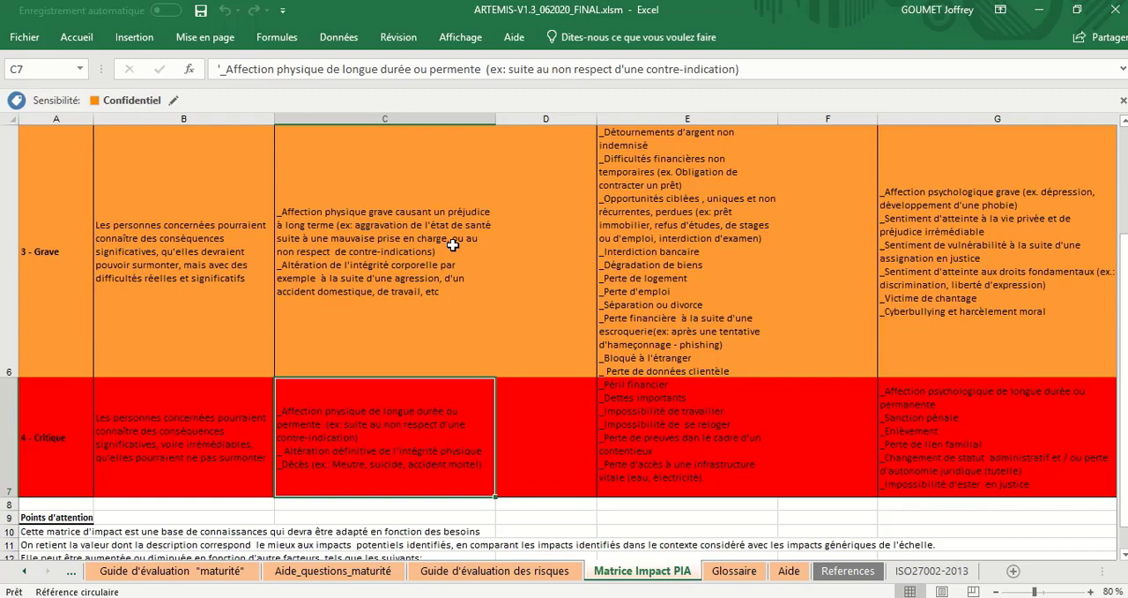
key(Up)
key(Up)
key(Up)
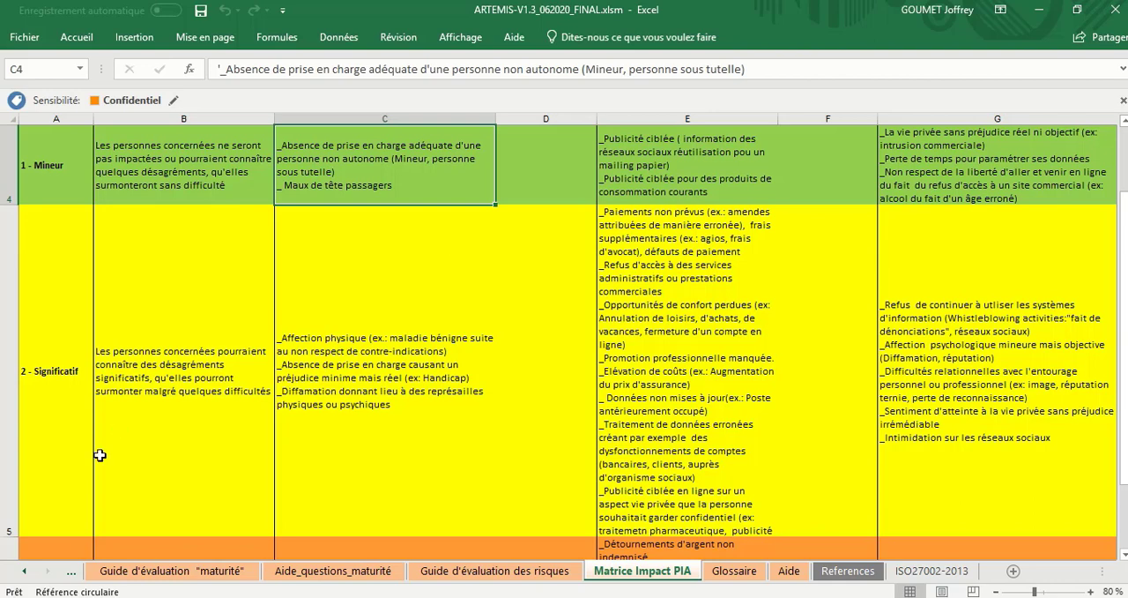
Step: Return to the PIA_DACP sheet with the privacy impact questions
click(25, 572)
click(27, 576)
click(27, 575)
click(27, 576)
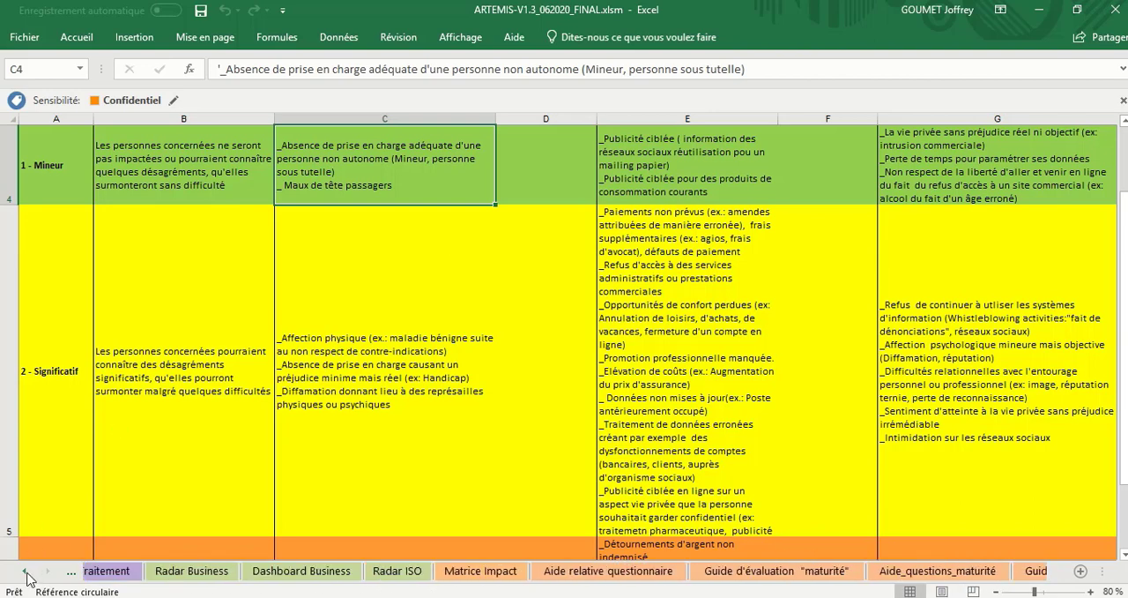
click(26, 576)
click(26, 576)
click(26, 576)
click(26, 575)
click(27, 576)
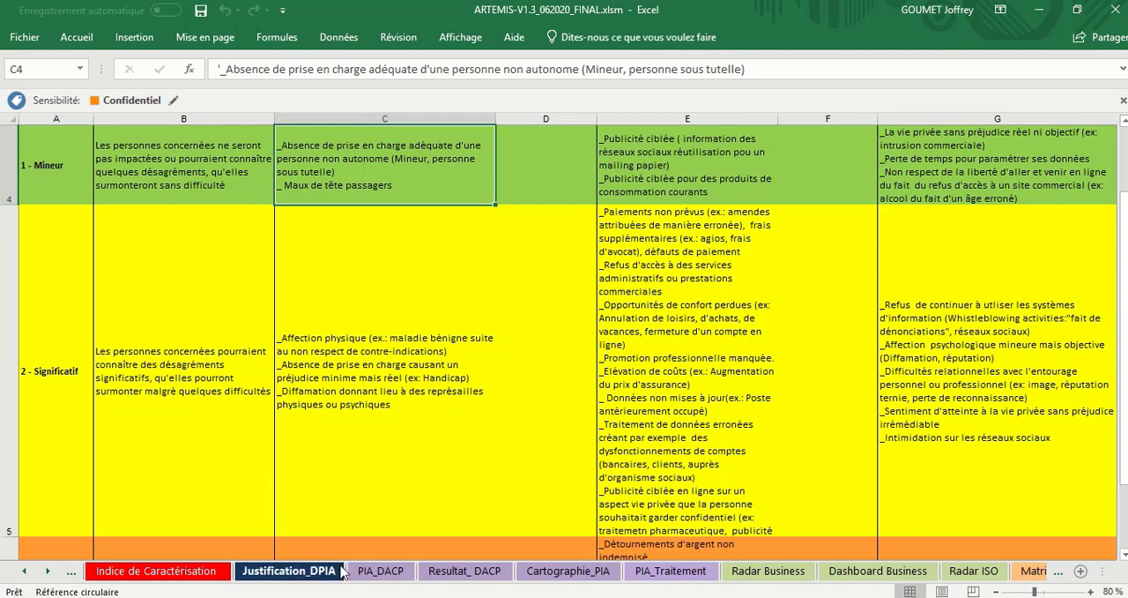
click(381, 570)
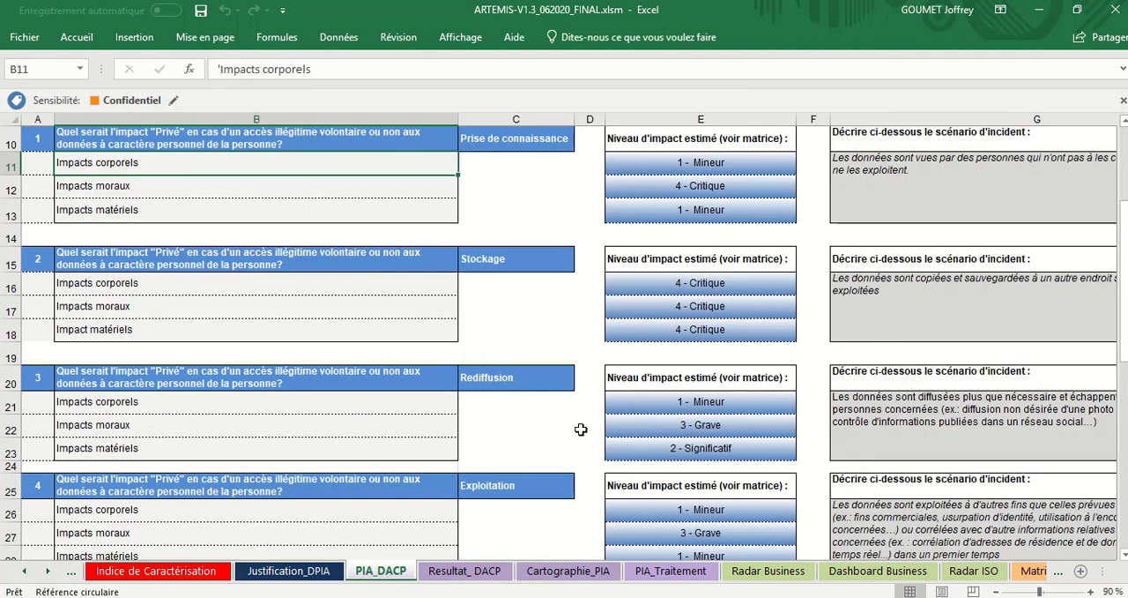
Step: Review the remaining PIA questions through question 8 and select its Impacts corporels level
scroll(594, 433, up, 1)
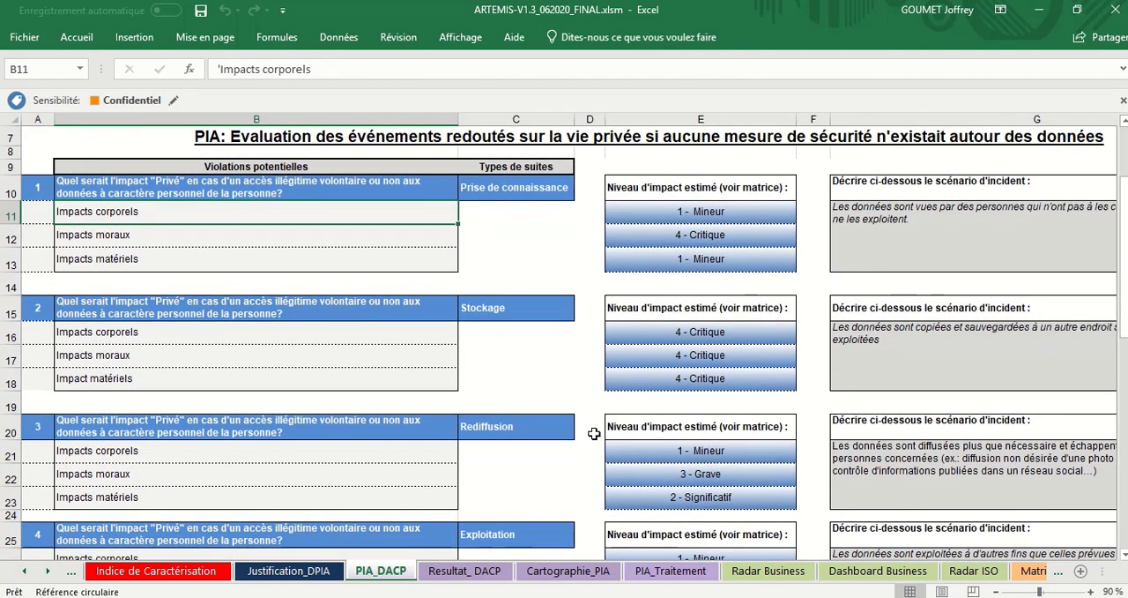
scroll(594, 433, down, 6)
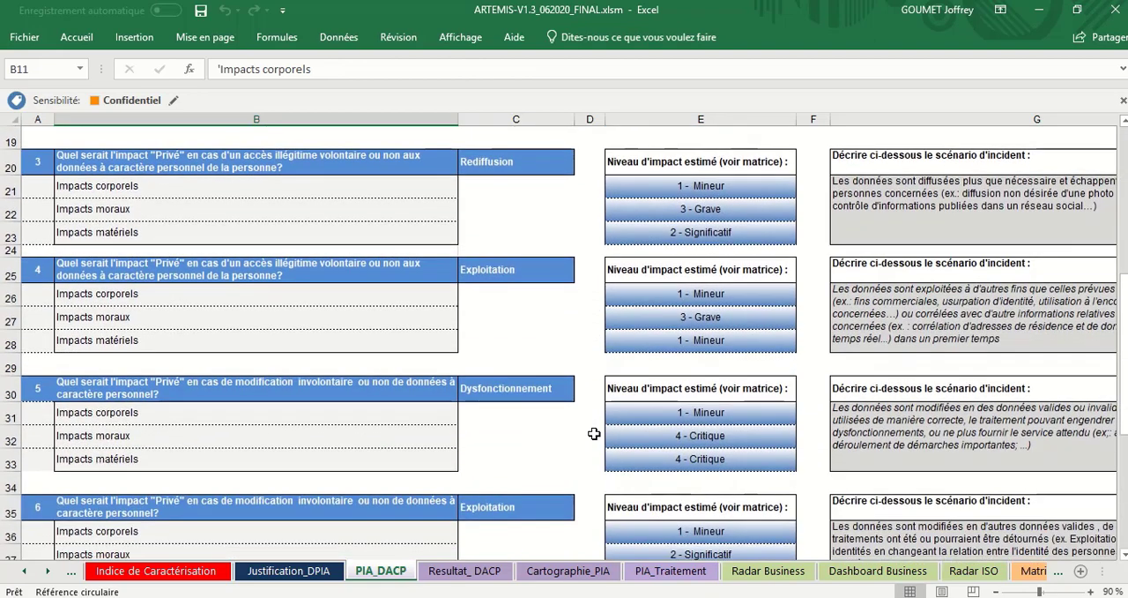
scroll(594, 432, down, 2)
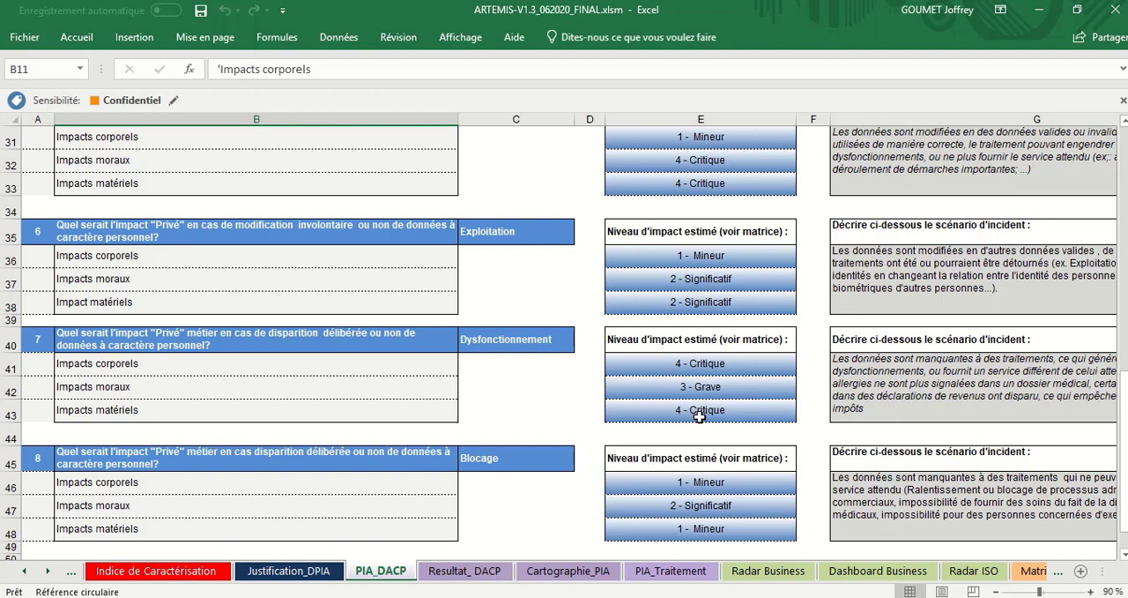
click(712, 485)
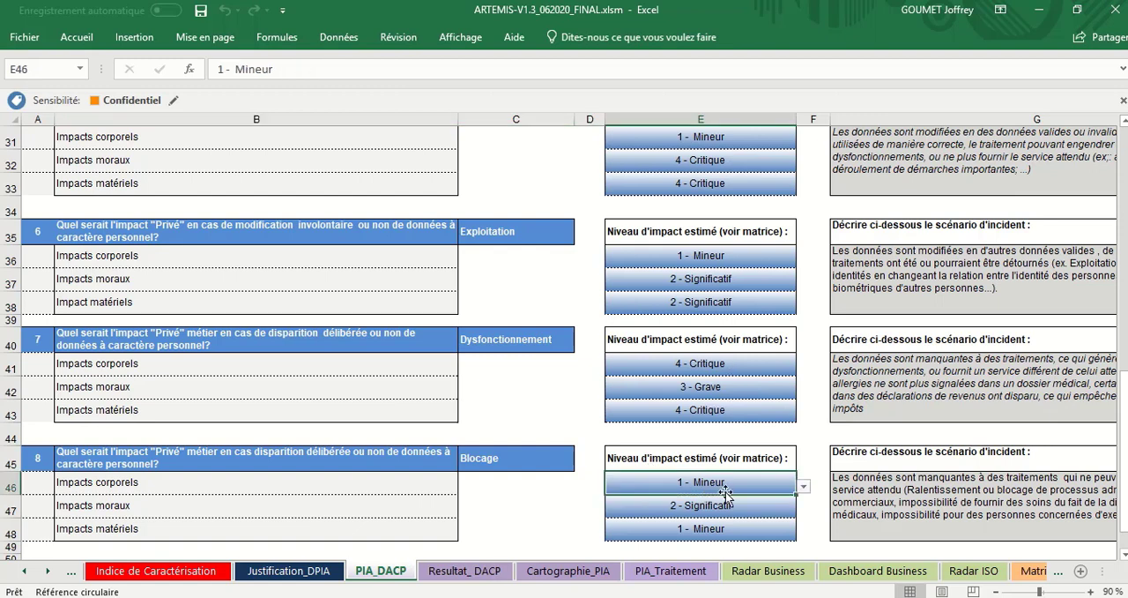
Step: Copy question 8's Impacts corporels level, 1 - Mineur, to its Impacts moraux cell
key(ctrl+c)
key(Down)
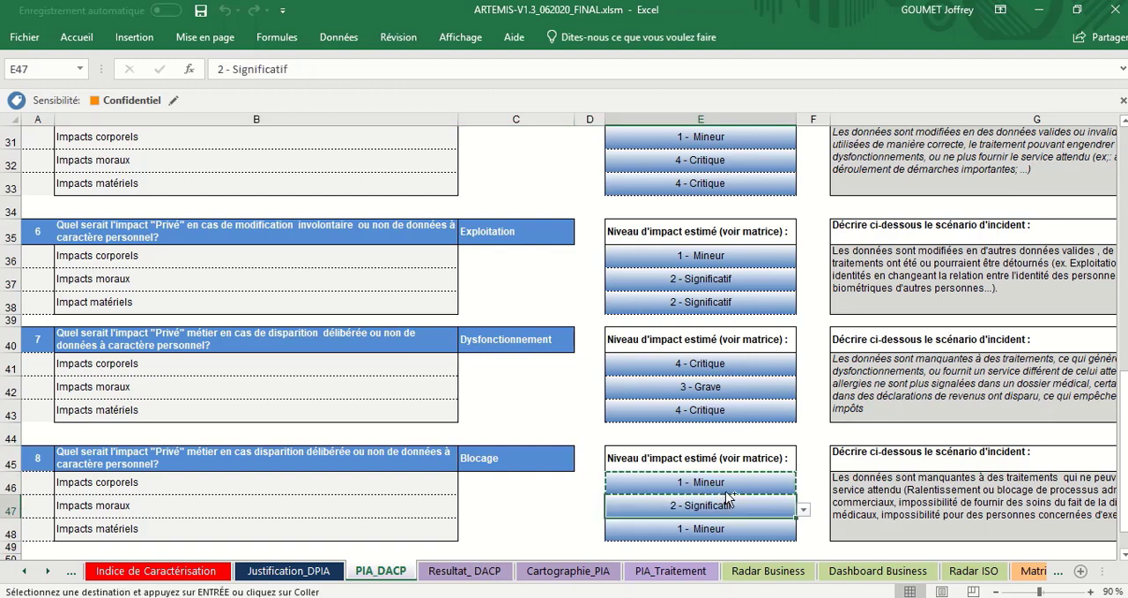
key(ctrl+v)
Step: Copy question 7's Impacts corporels level, 4 - Critique, to its Impacts moraux cell
key(Up)
key(Up)
key(Up)
key(Up)
key(Up)
key(Up)
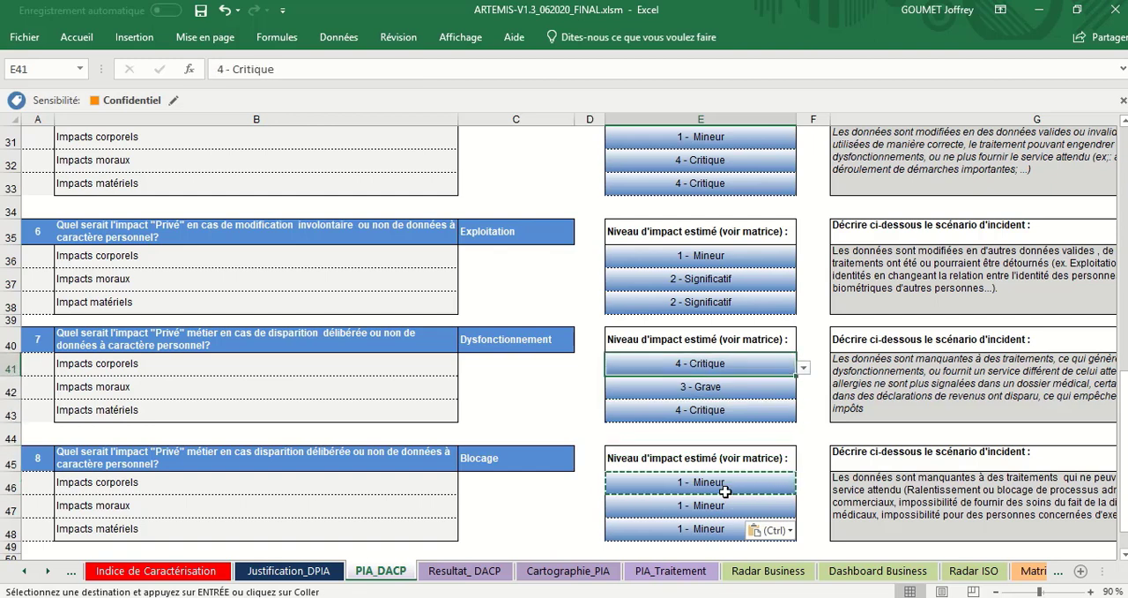
key(ctrl+c)
key(Down)
key(ctrl+v)
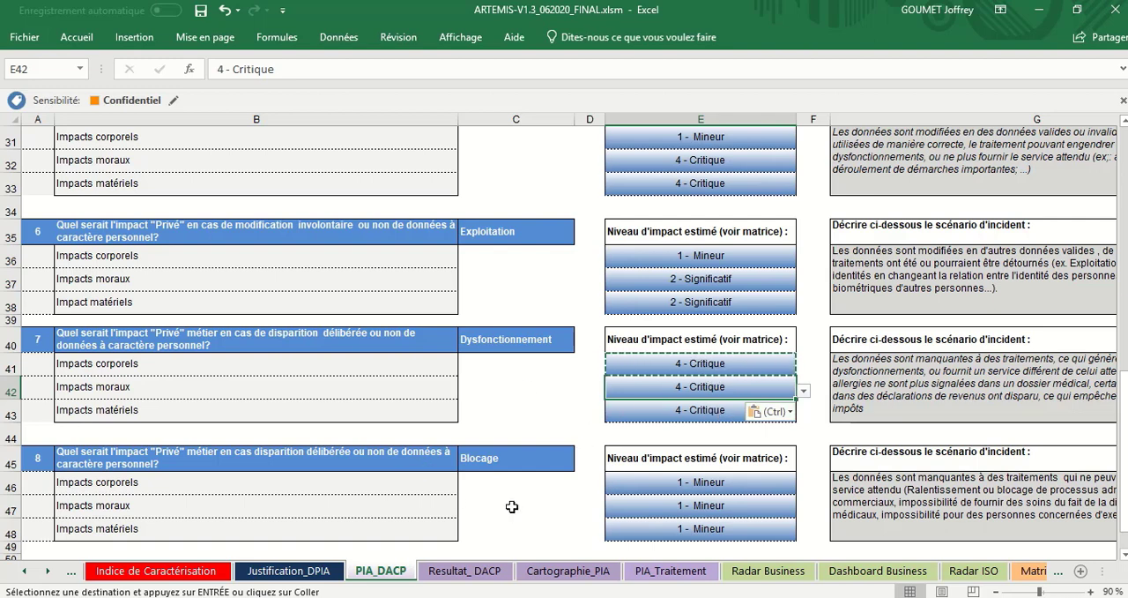
Step: Open the Cartographie_PIA sheet and find the Aperçu sur les événements redoutés table
click(564, 572)
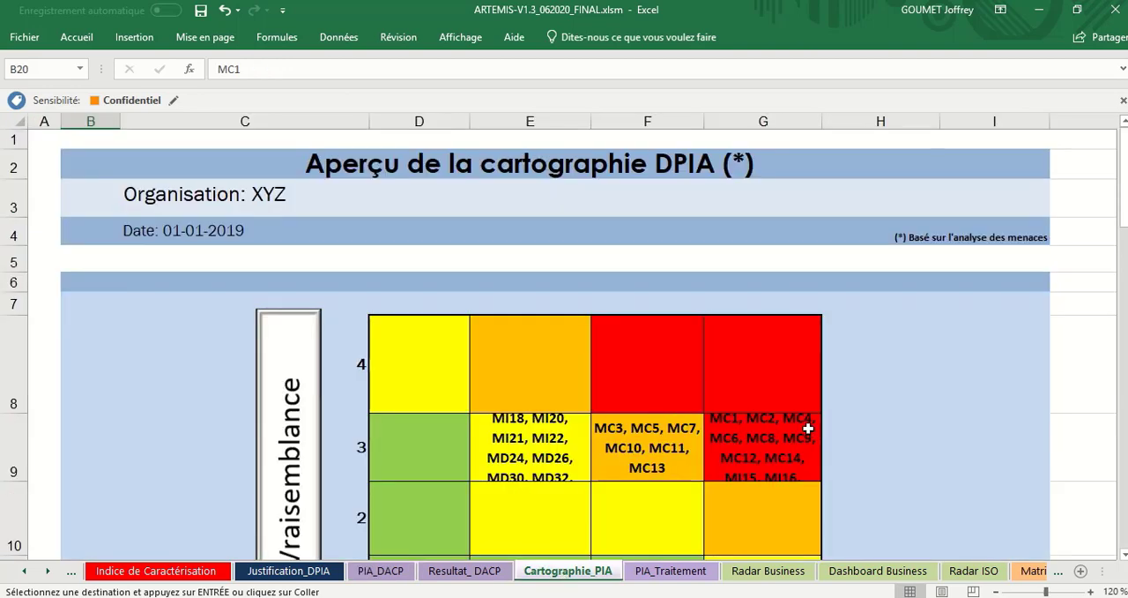
scroll(808, 428, down, 9)
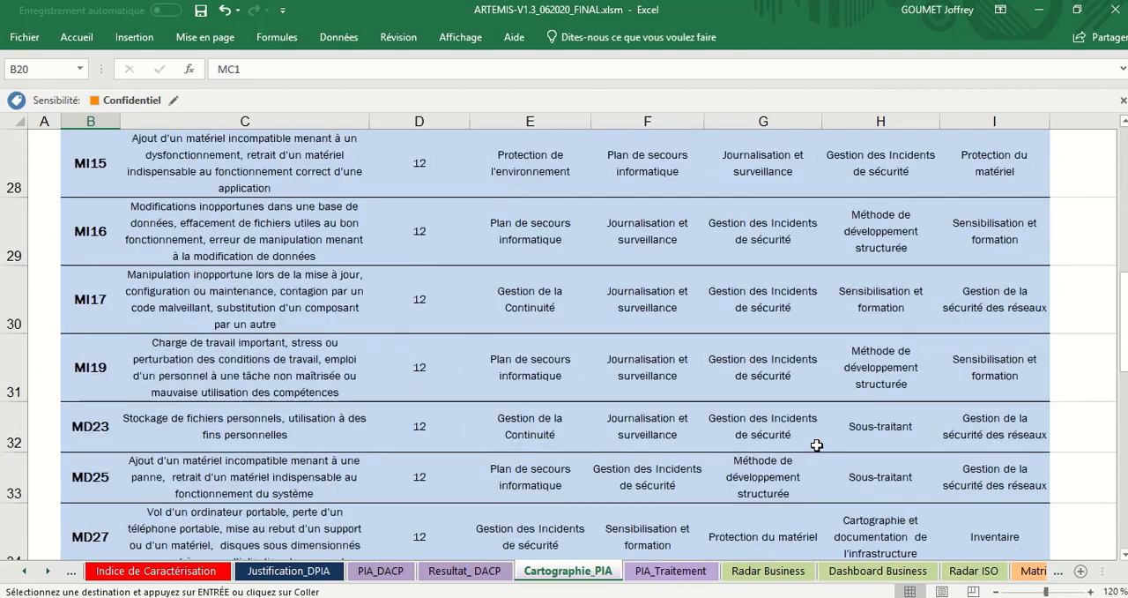
scroll(818, 445, down, 8)
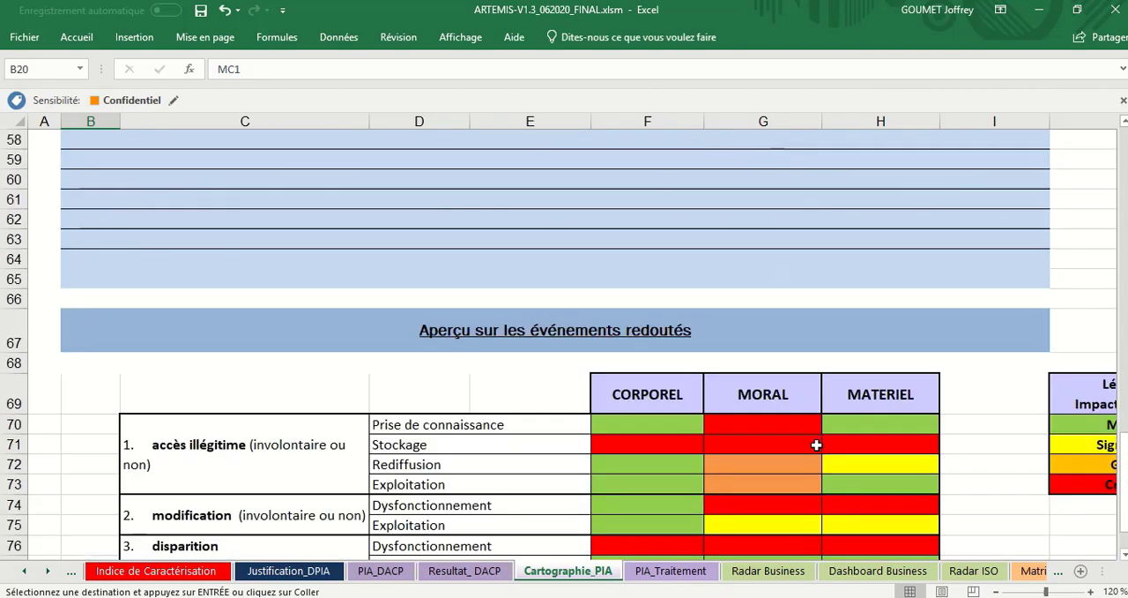
scroll(816, 445, down, 2)
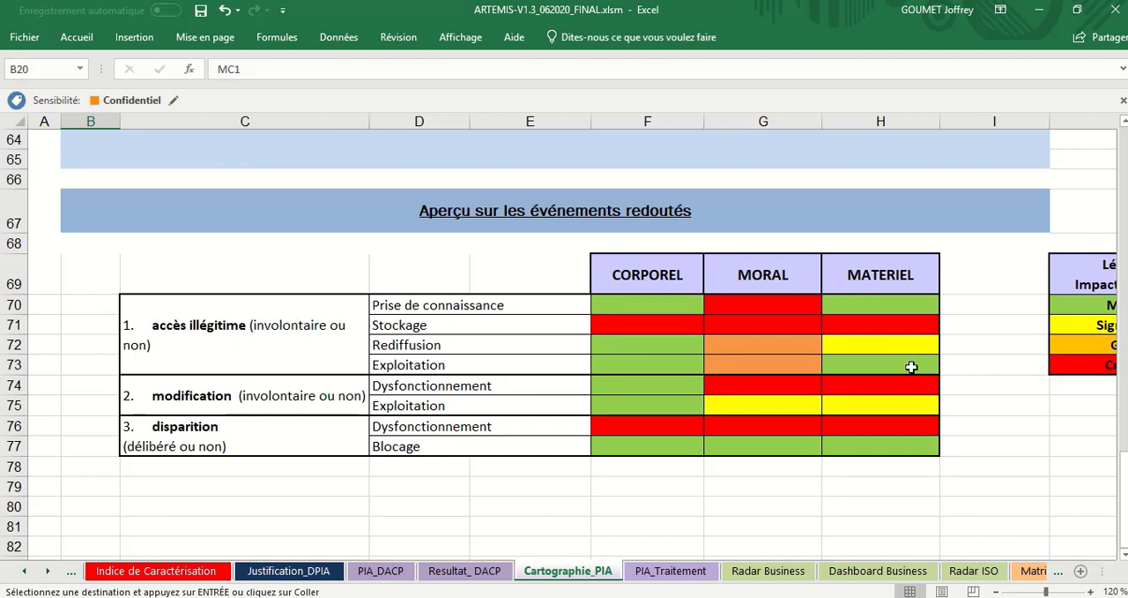
Step: Highlight the feared event names from Prise de connaissance down to Dysfonctionnement under disparition
click(504, 309)
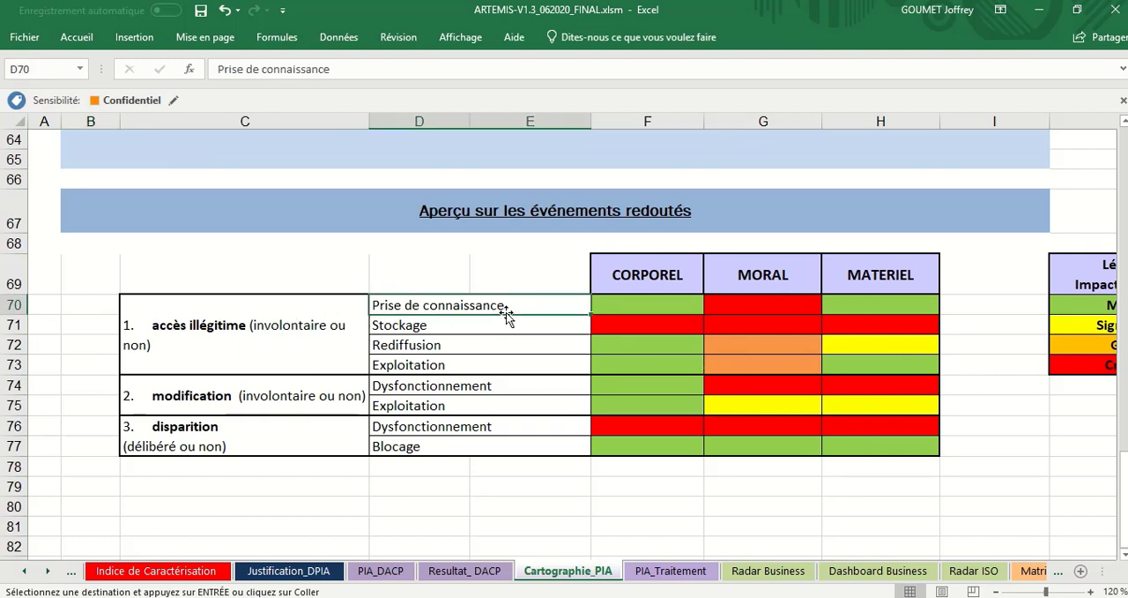
key(Up)
key(Down)
key(shift+Down)
key(shift+Down)
key(shift+Down)
key(shift+Down)
key(shift+Down)
key(shift+Down)
key(shift+Down)
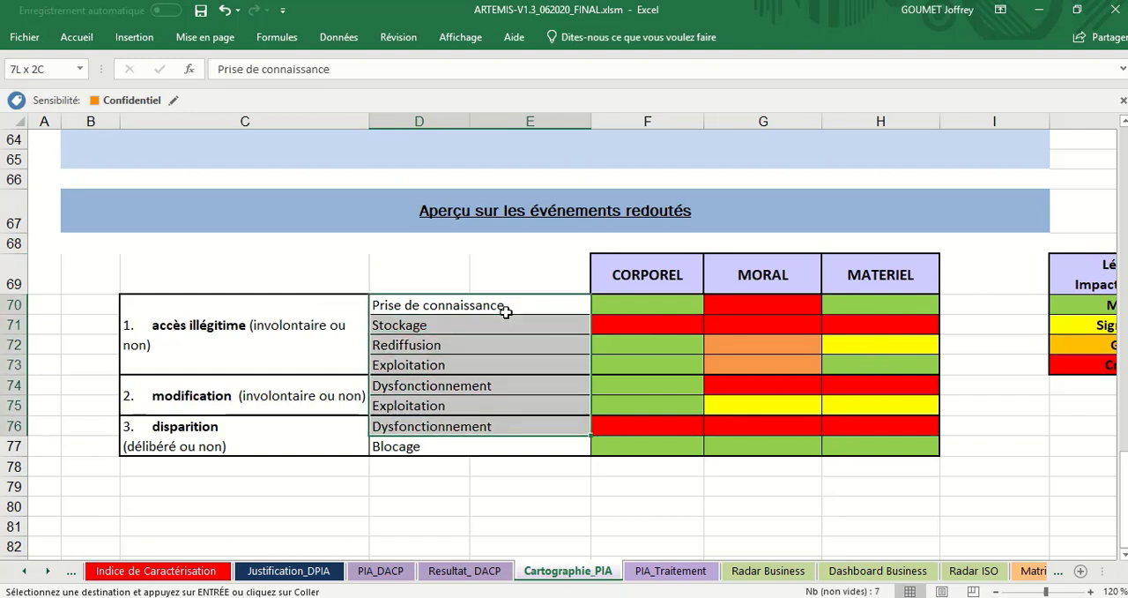
Step: Walk down the CORPOREL ratings to the Blocage row and across to its MATERIEL rating
key(Right)
key(Down)
key(Down)
key(Down)
key(Down)
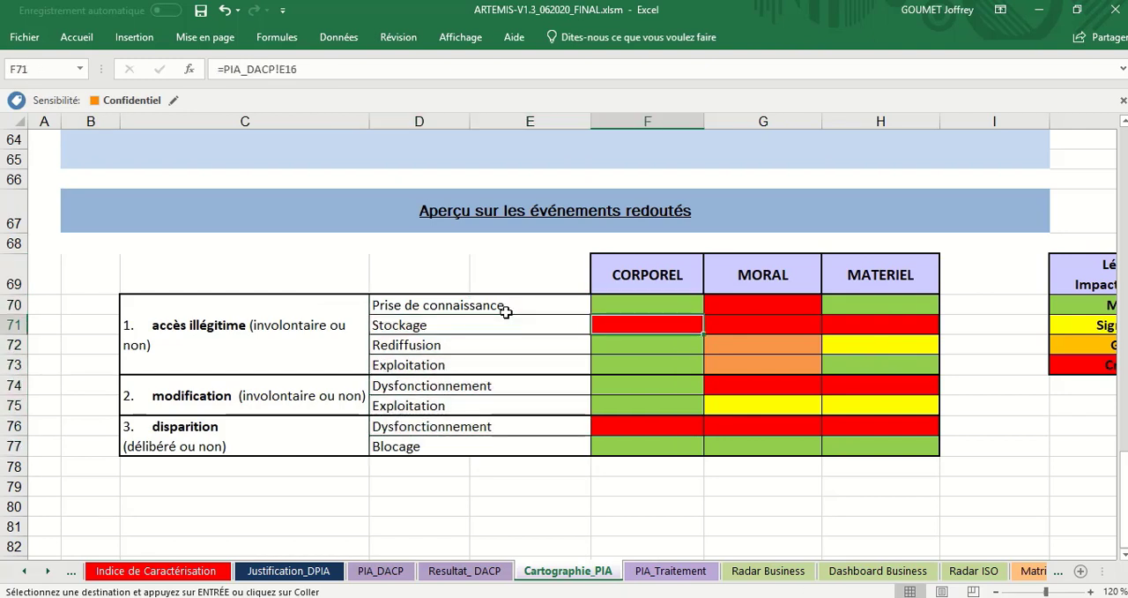
key(Down)
key(Down)
key(Down)
key(Right)
key(Right)
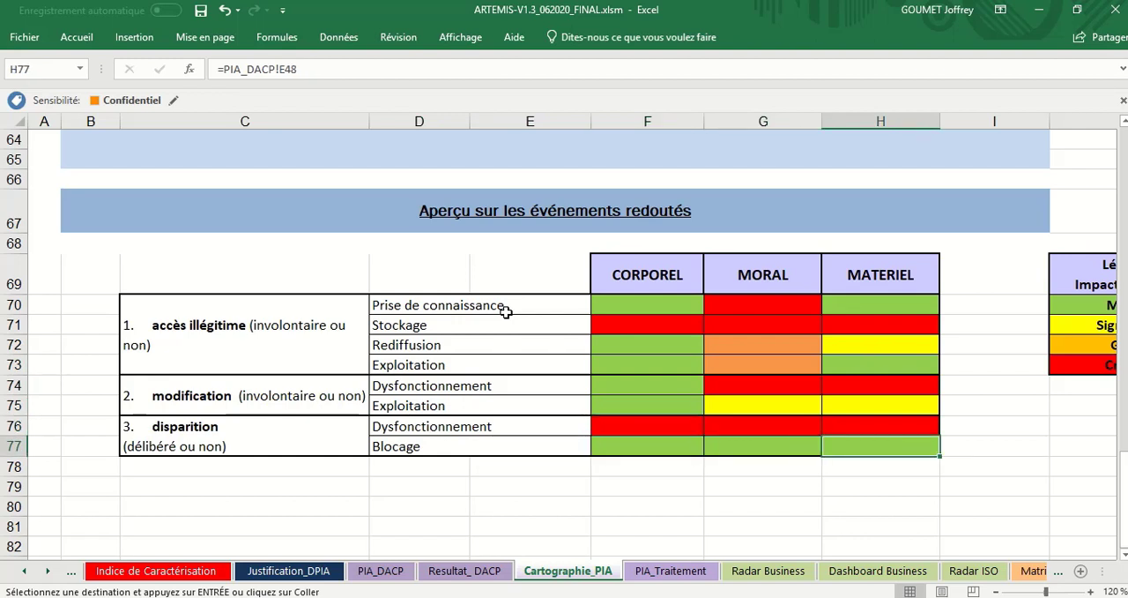
Step: Highlight the three impact ratings of Blocage and of Dysfonctionnement under disparition, ending on Exploitation under modification
key(Left)
key(Left)
key(Left)
key(Right)
key(shift+Right)
key(shift+Right)
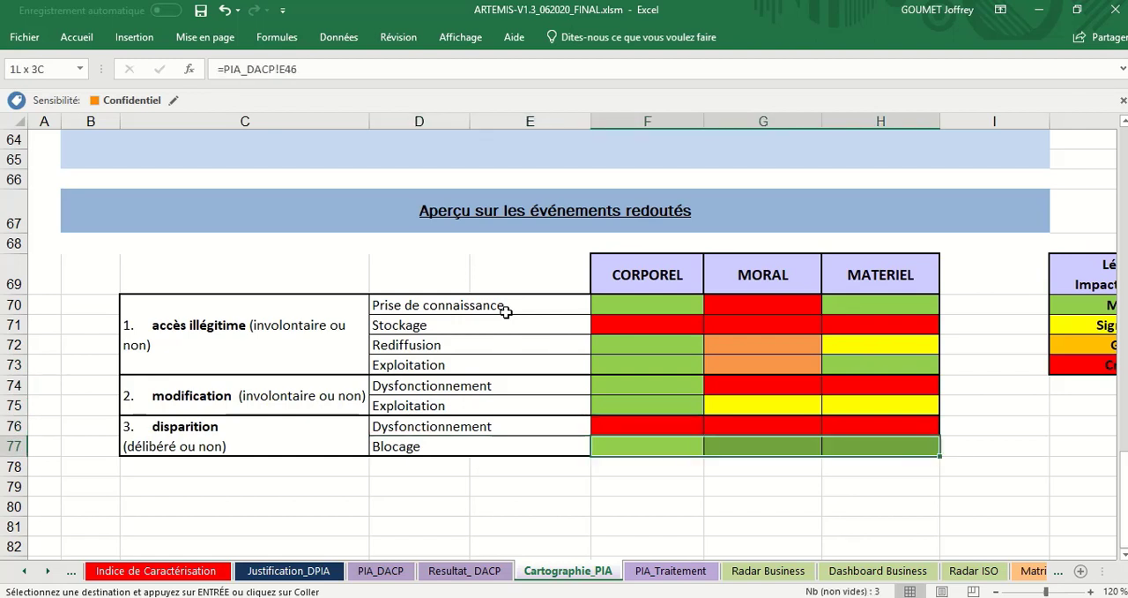
key(Up)
key(shift+Right)
key(shift+Right)
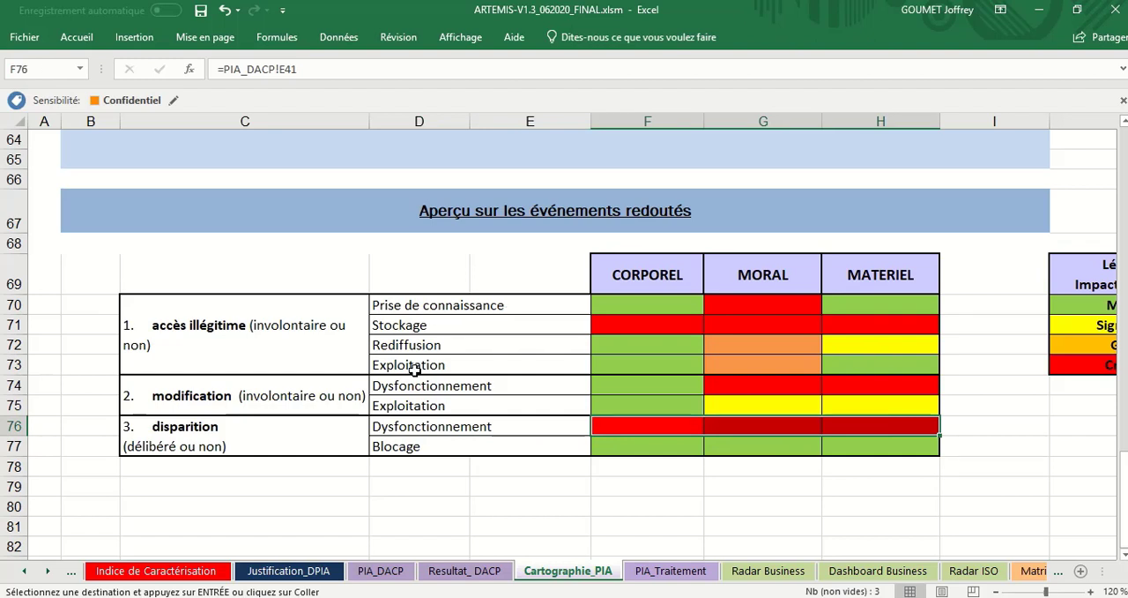
click(416, 400)
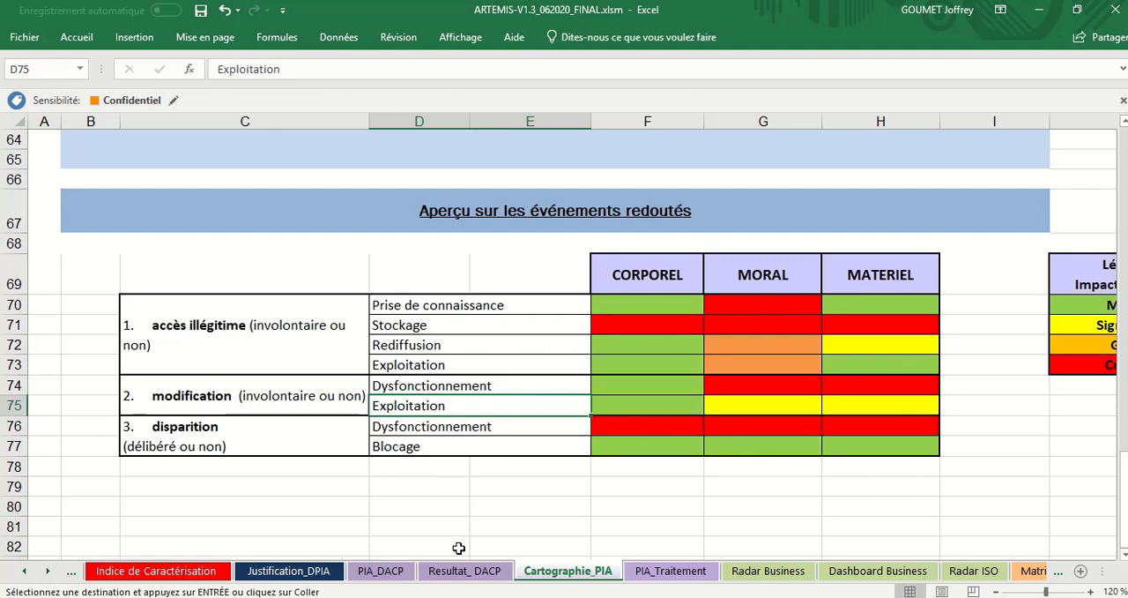
Step: Return to PIA_DACP and set question 7's Impacts corporels level to 1 - Mineur
click(384, 570)
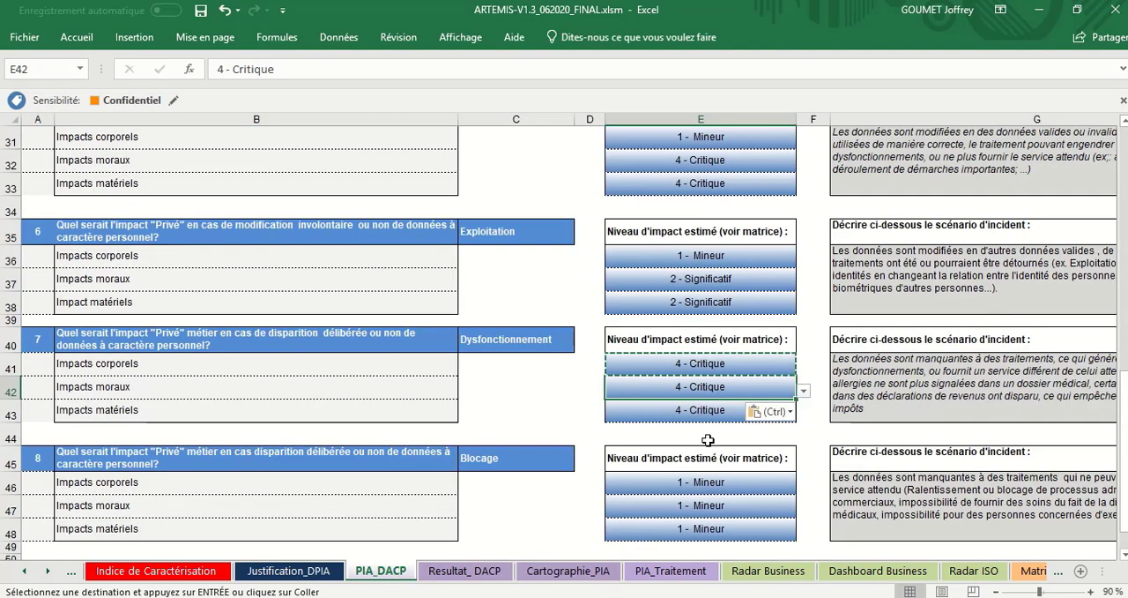
click(763, 362)
click(805, 369)
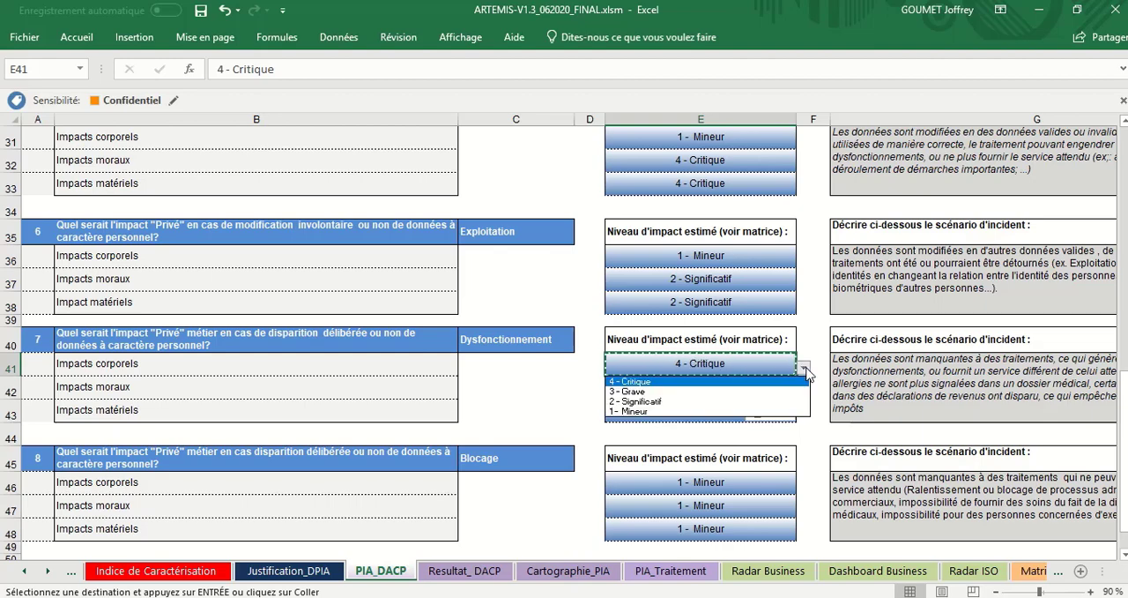
click(776, 411)
Step: Set the Impacts corporels level of question 2 (Stockage) to 1 - Mineur
scroll(773, 409, up, 1)
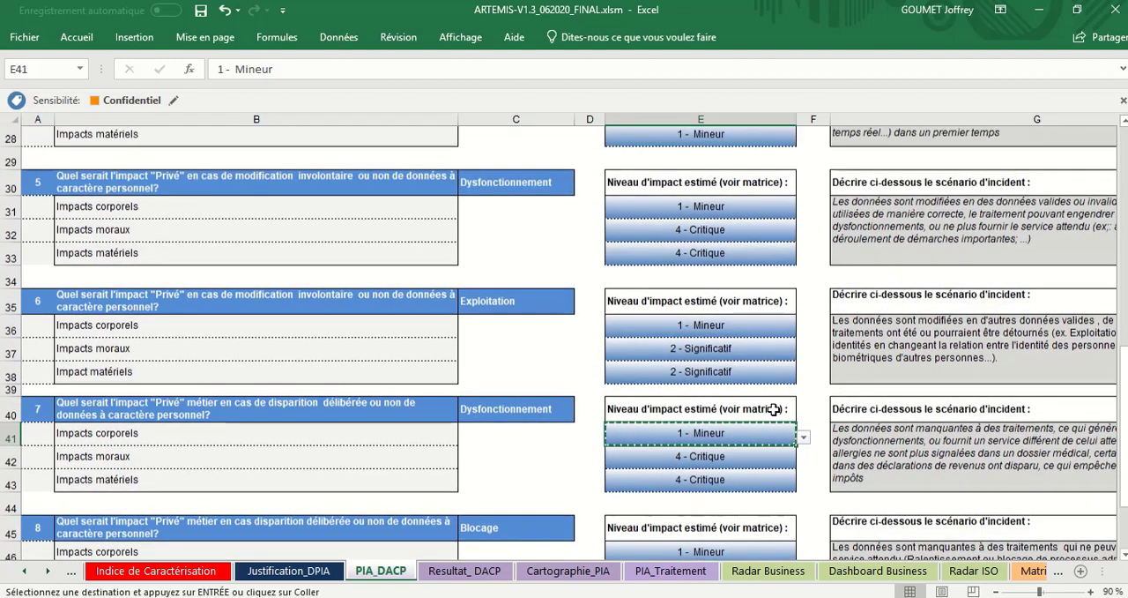
scroll(773, 409, up, 6)
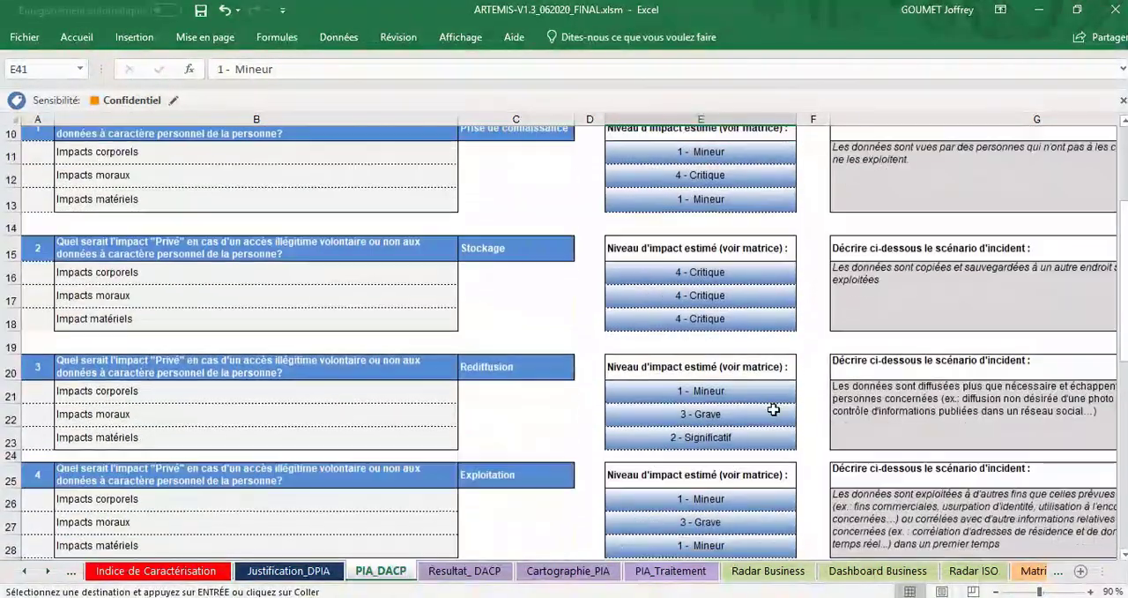
click(765, 286)
click(804, 289)
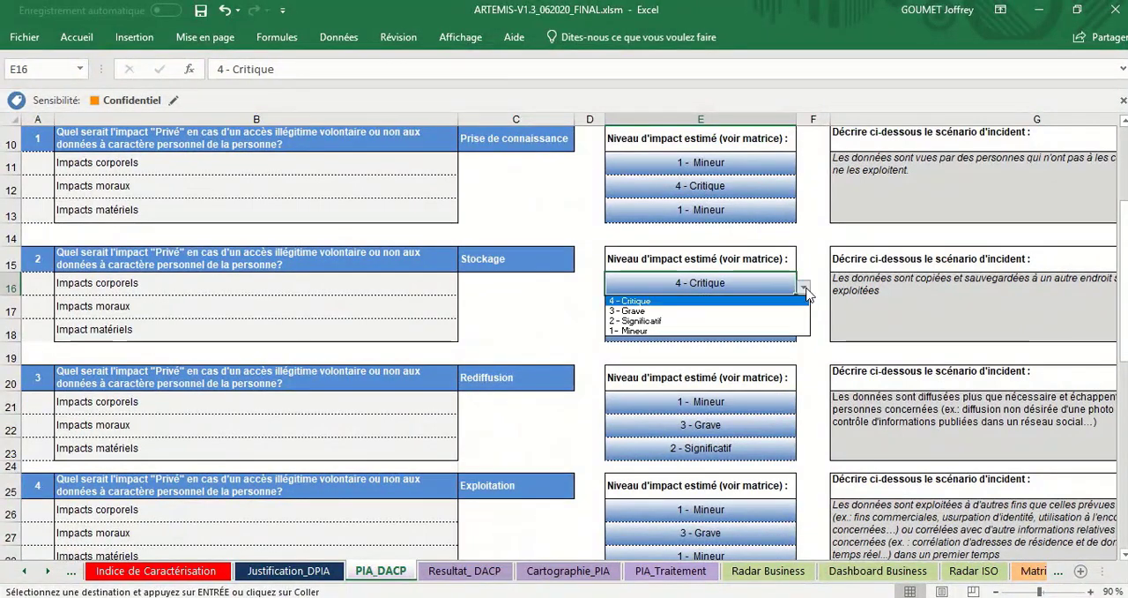
click(797, 332)
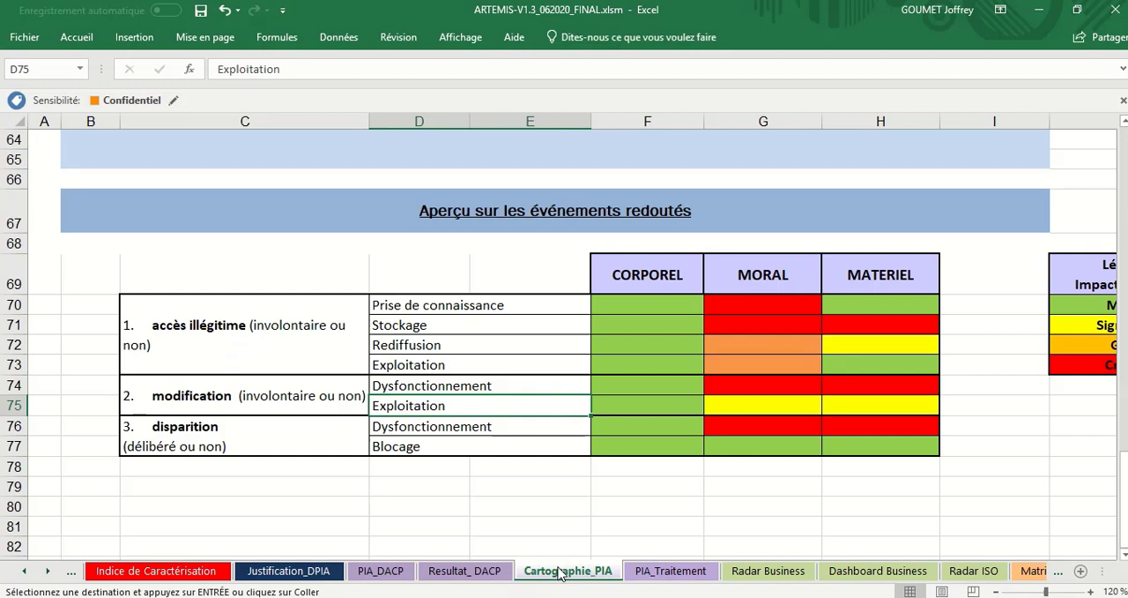
Step: Reopen Cartographie_PIA and review the CORPOREL ratings and the events under accès illégitime, modification and disparition
click(563, 571)
drag(650, 304, 675, 442)
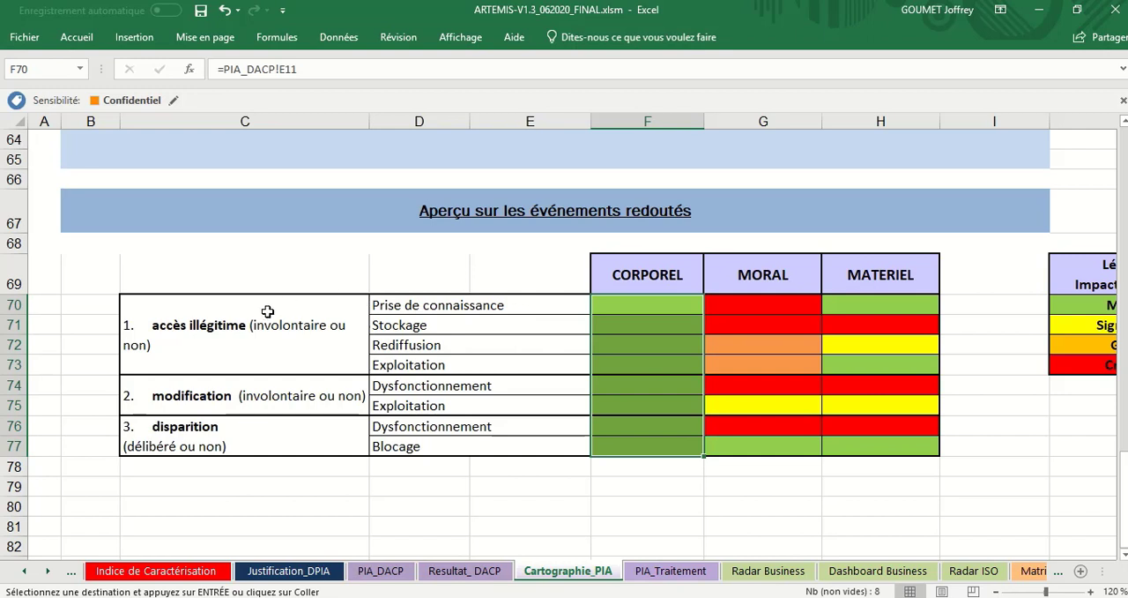
drag(408, 305, 418, 359)
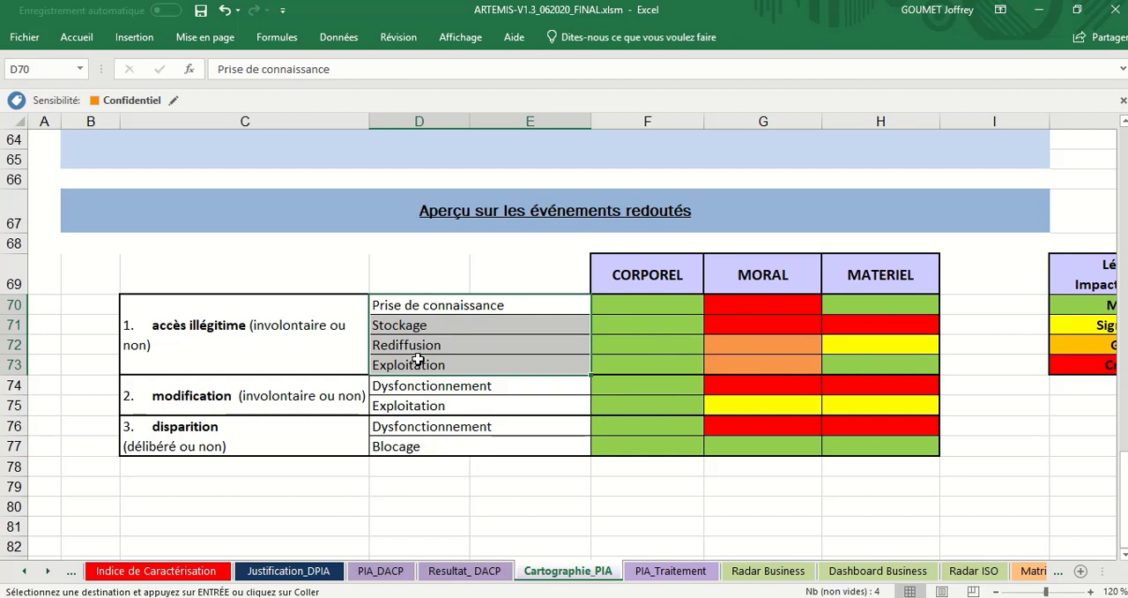
click(418, 389)
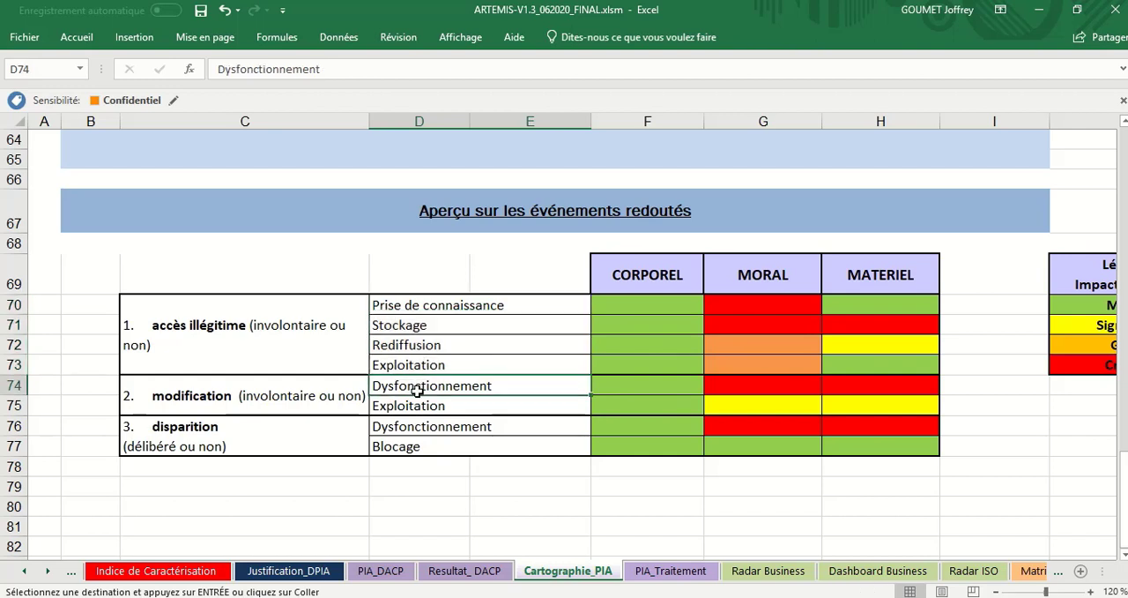
drag(418, 394, 411, 450)
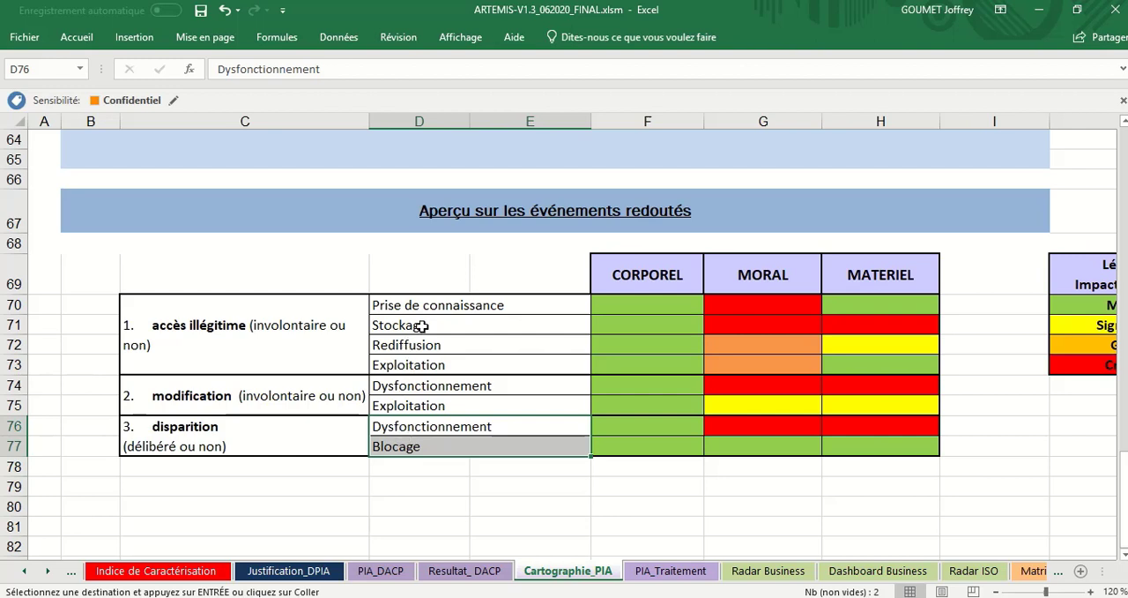
Step: Go through the accès illégitime events between Prise de connaissance and Exploitation, ending on Prise de connaissance
click(459, 306)
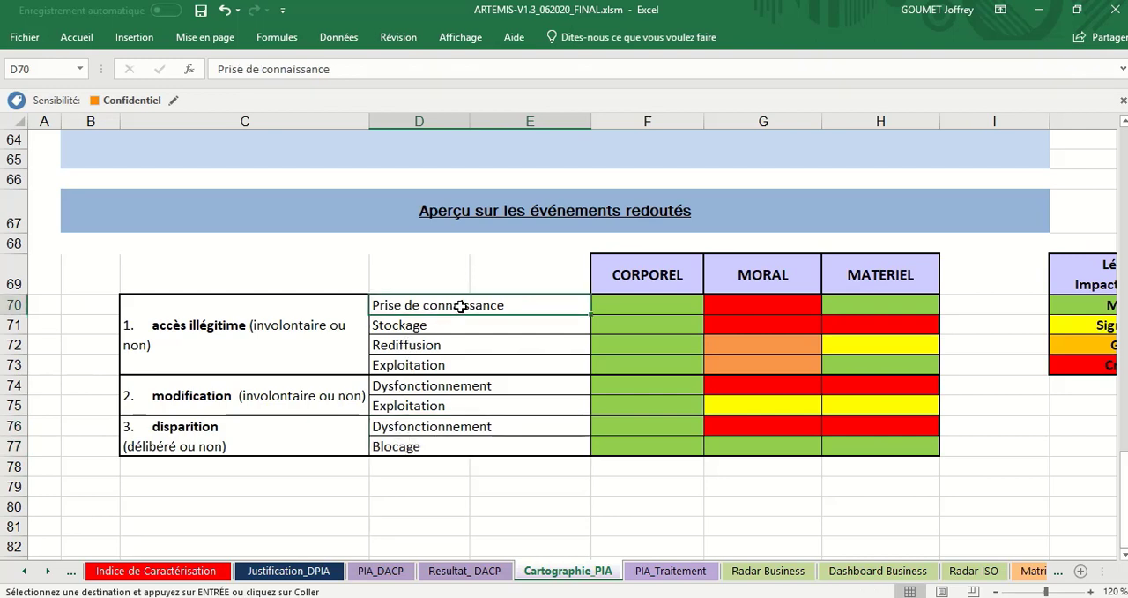
key(Down)
key(Down)
key(Down)
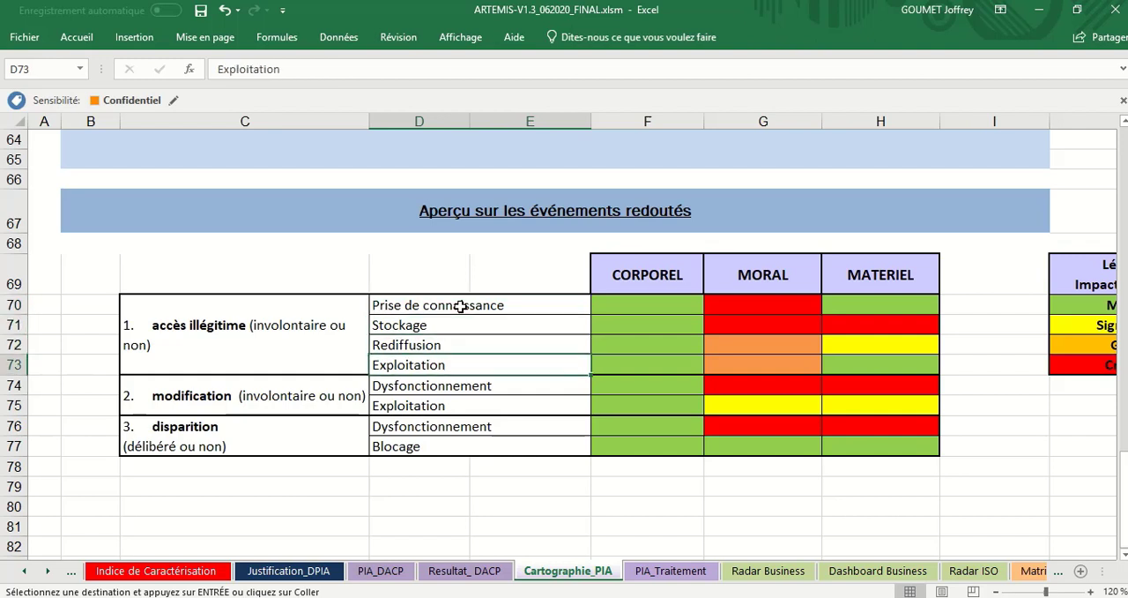
key(Up)
key(Up)
key(Left)
key(Right)
key(Down)
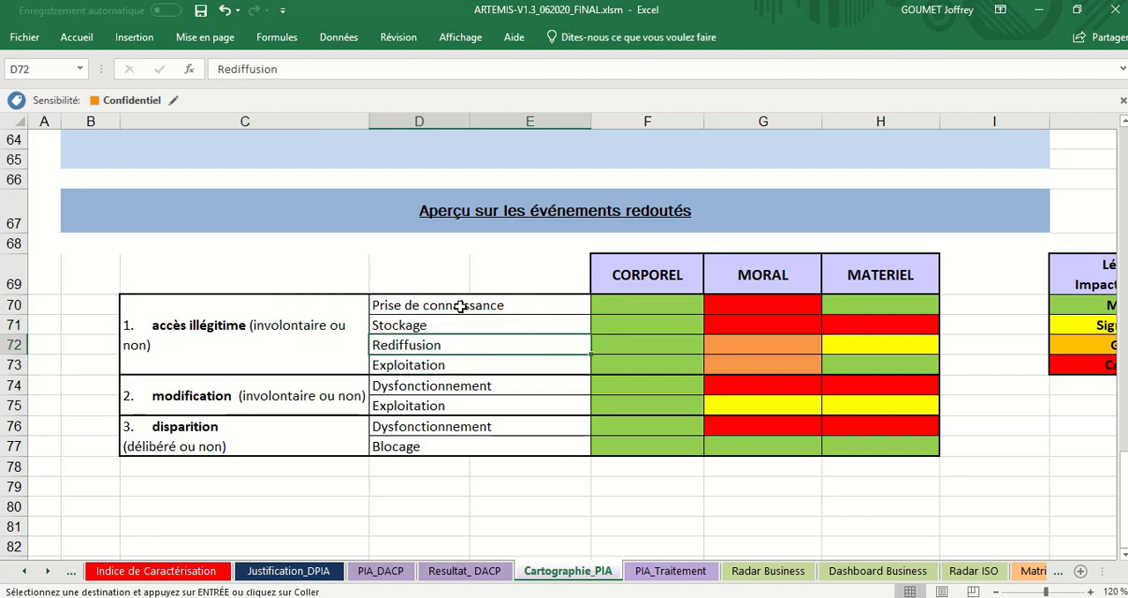
key(Up)
key(Up)
key(Down)
key(Down)
key(Down)
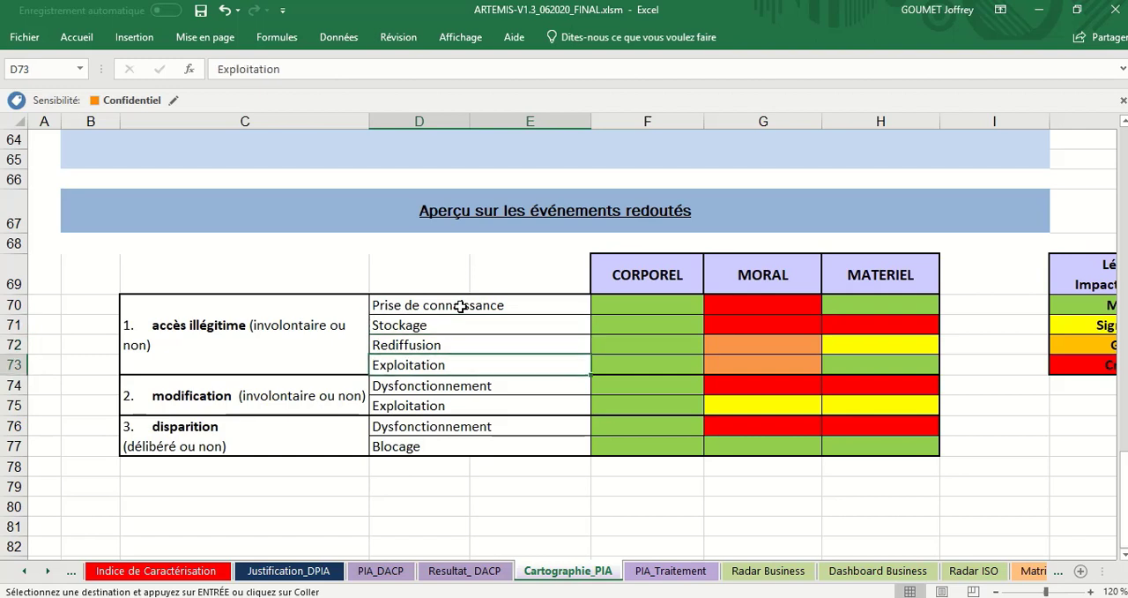
key(Up)
key(Left)
key(Right)
key(Down)
key(Down)
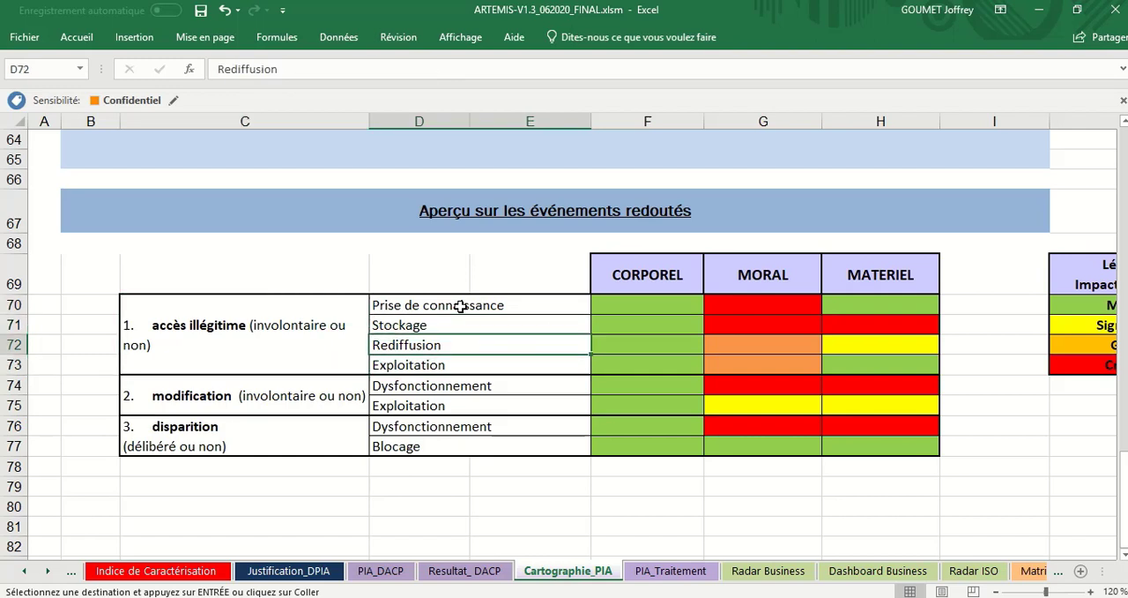
key(Up)
key(Up)
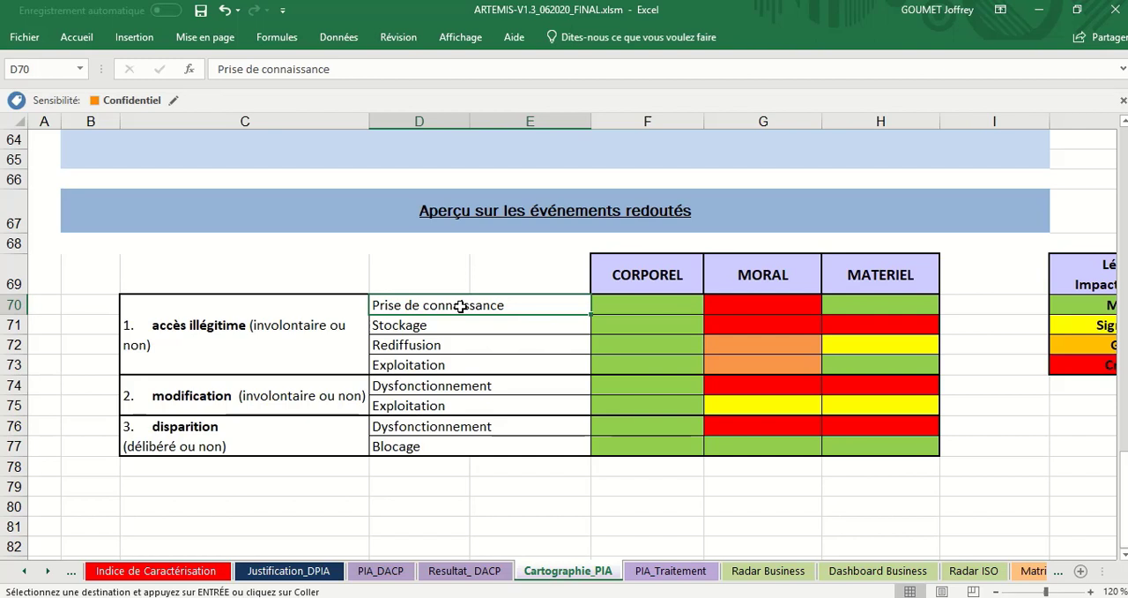
Step: Go through the Stockage, Rediffusion and Exploitation events under accès illégitime in the feared-events overview
key(Down)
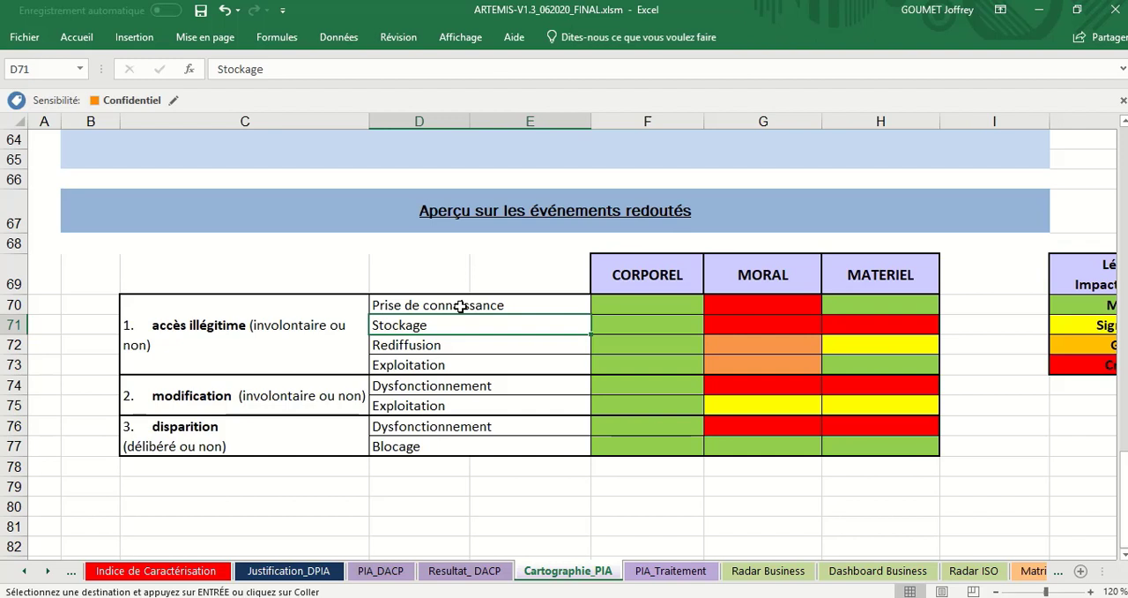
key(Down)
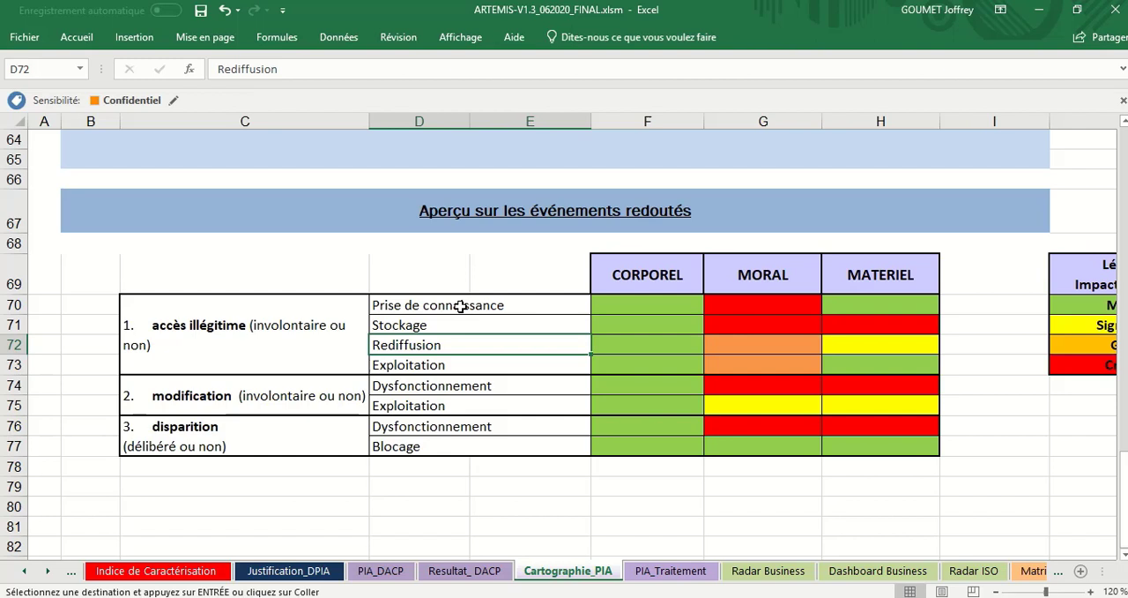
key(Down)
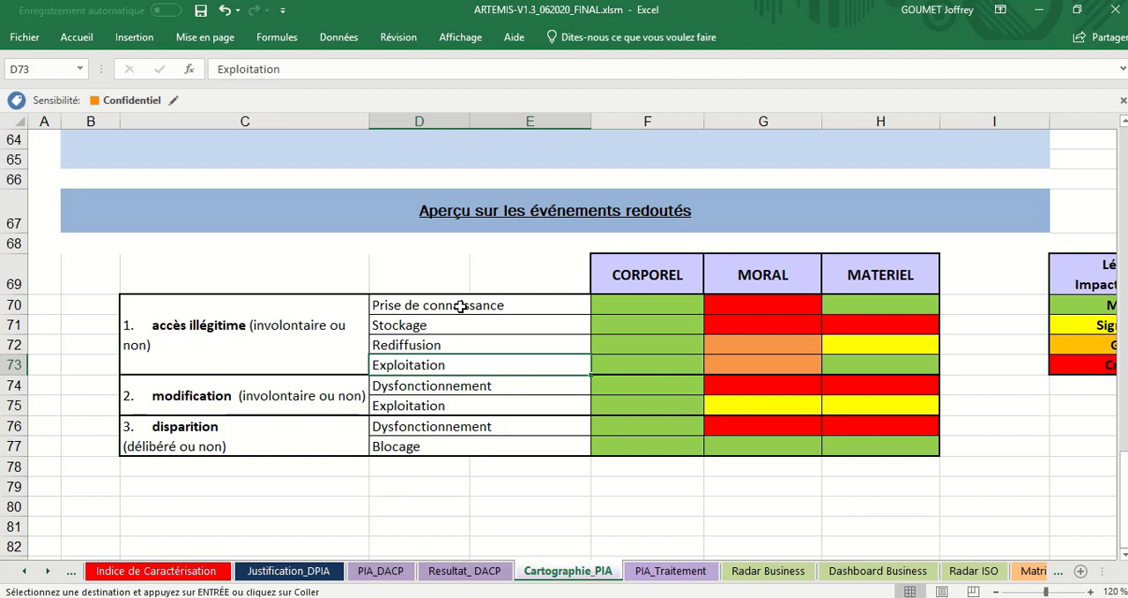
key(Down)
key(Up)
key(Up)
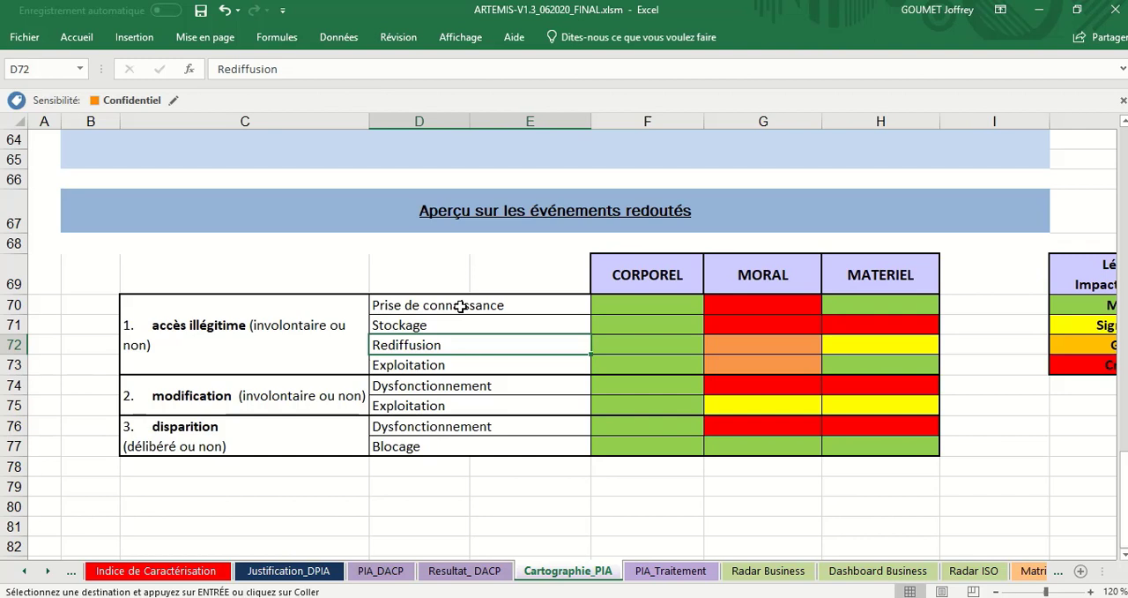
key(Down)
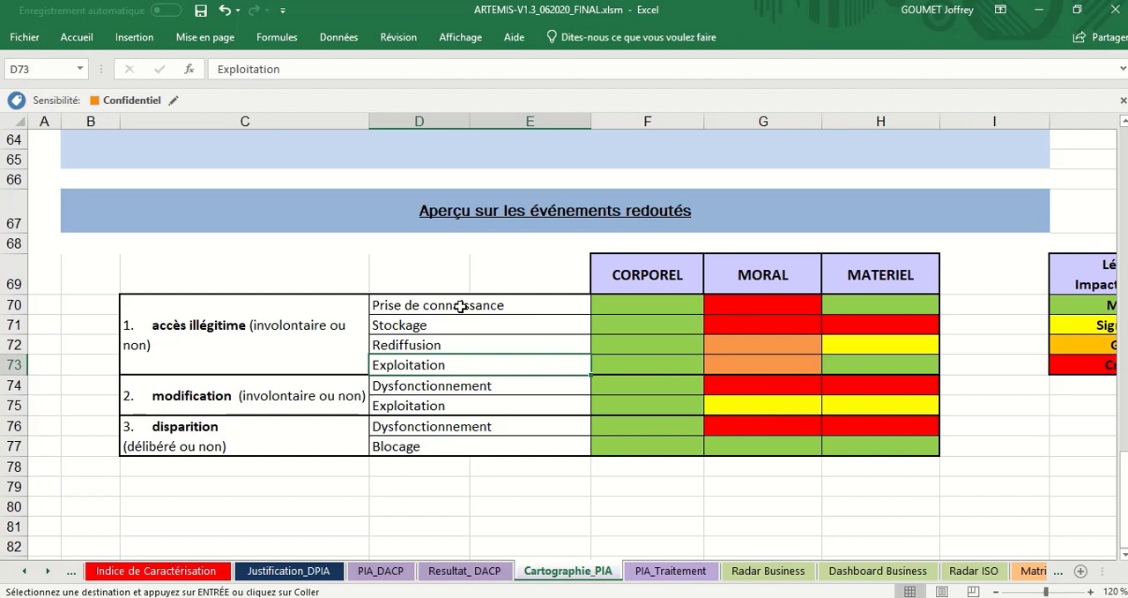
Step: Examine the Dysfonctionnement and Exploitation events under modification and the disparition events, ending on Blocage
key(Down)
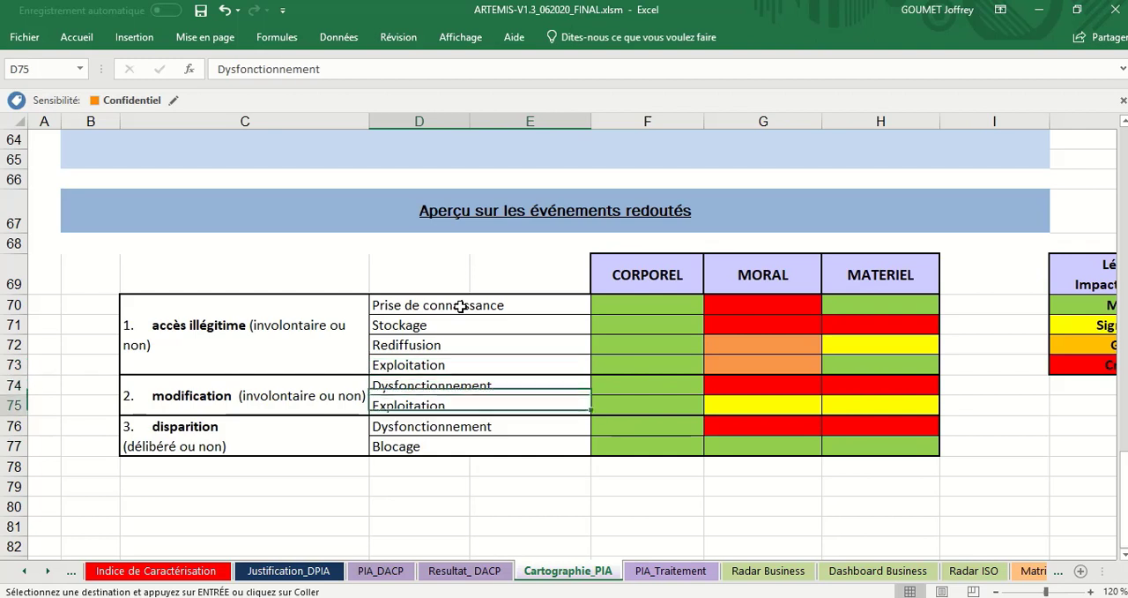
key(Down)
key(Up)
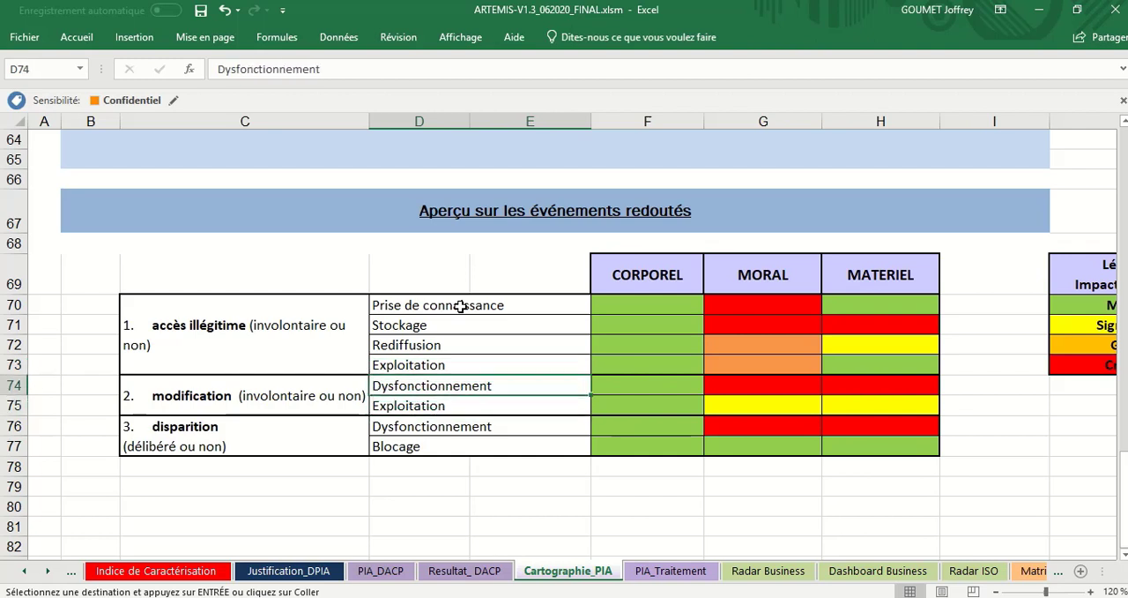
key(Down)
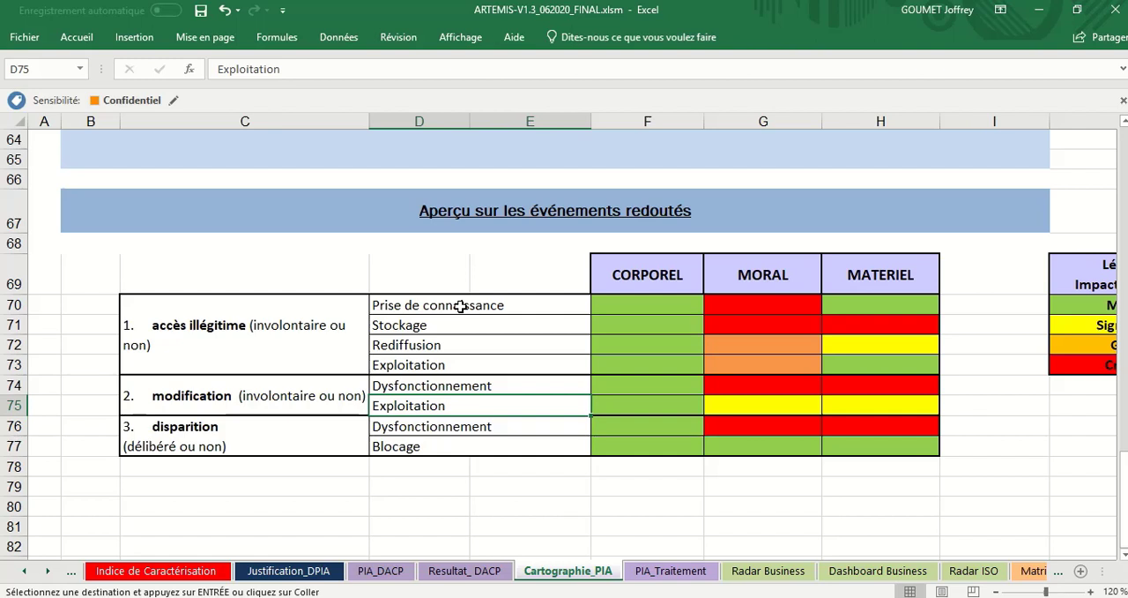
key(Down)
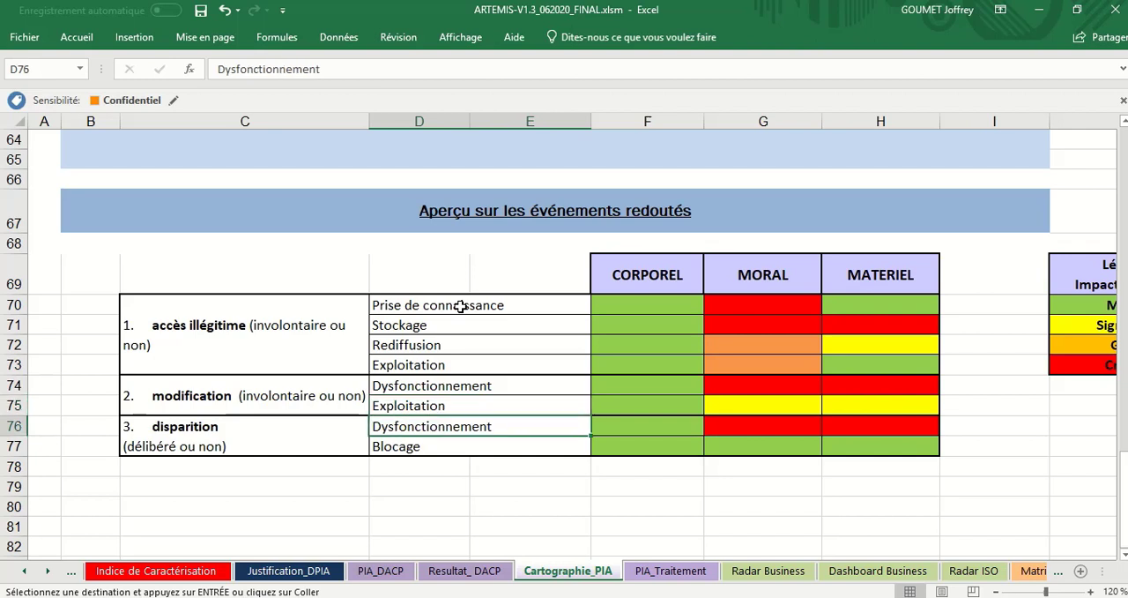
key(Left)
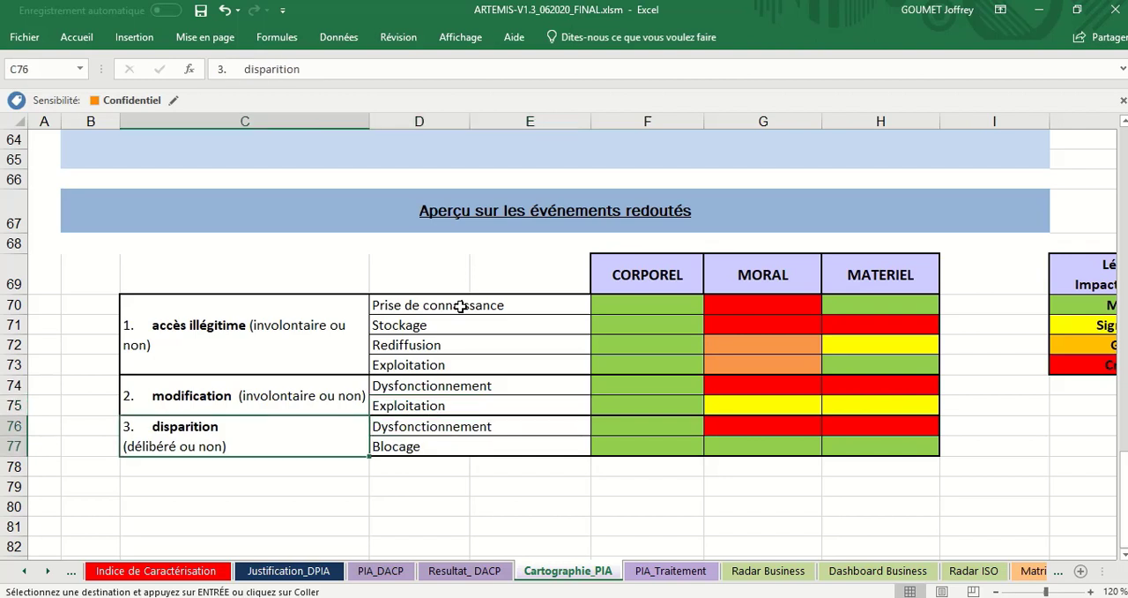
key(Right)
key(Down)
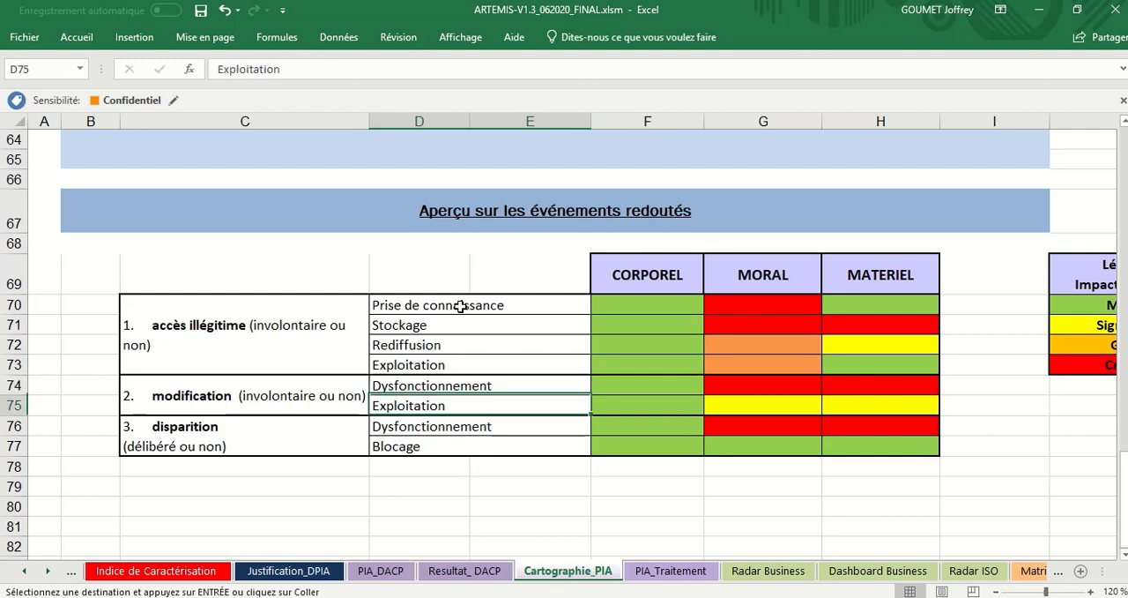
key(Up)
key(Down)
key(Up)
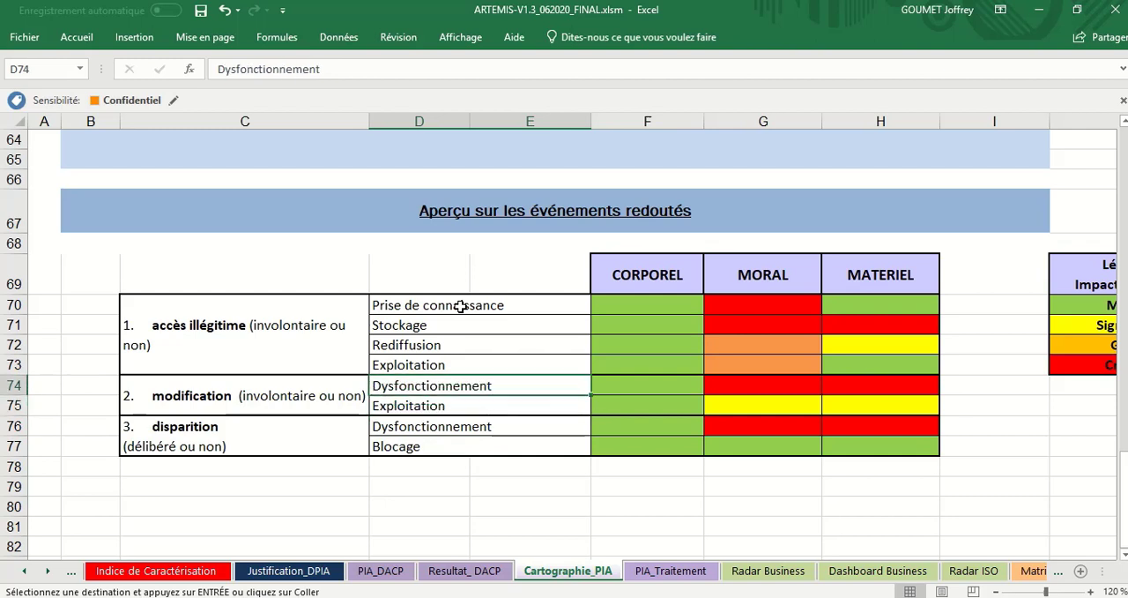
key(Down)
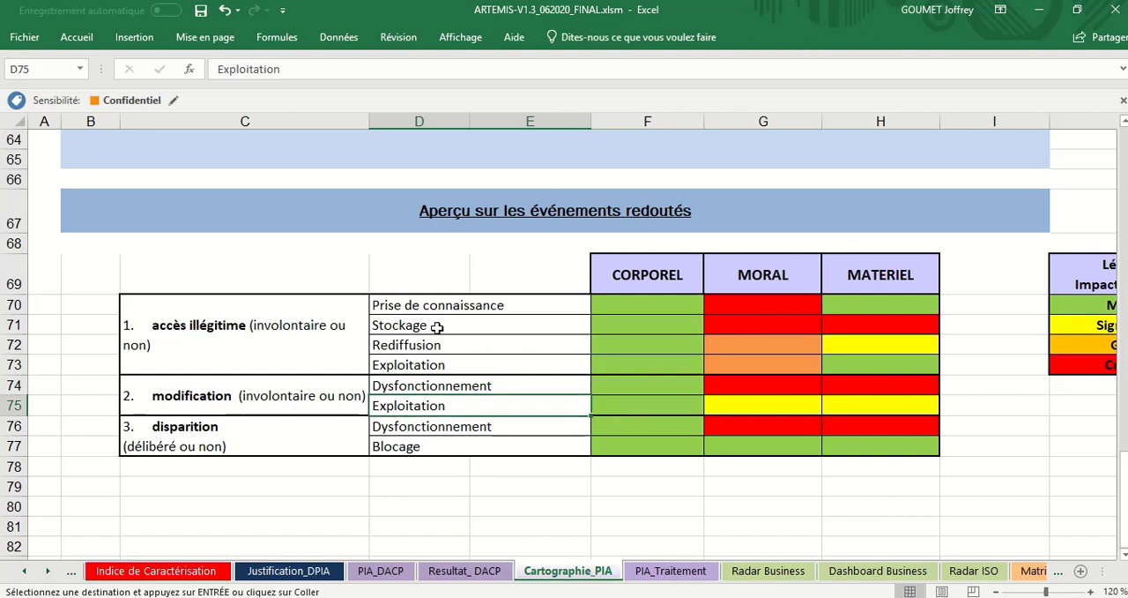
click(422, 450)
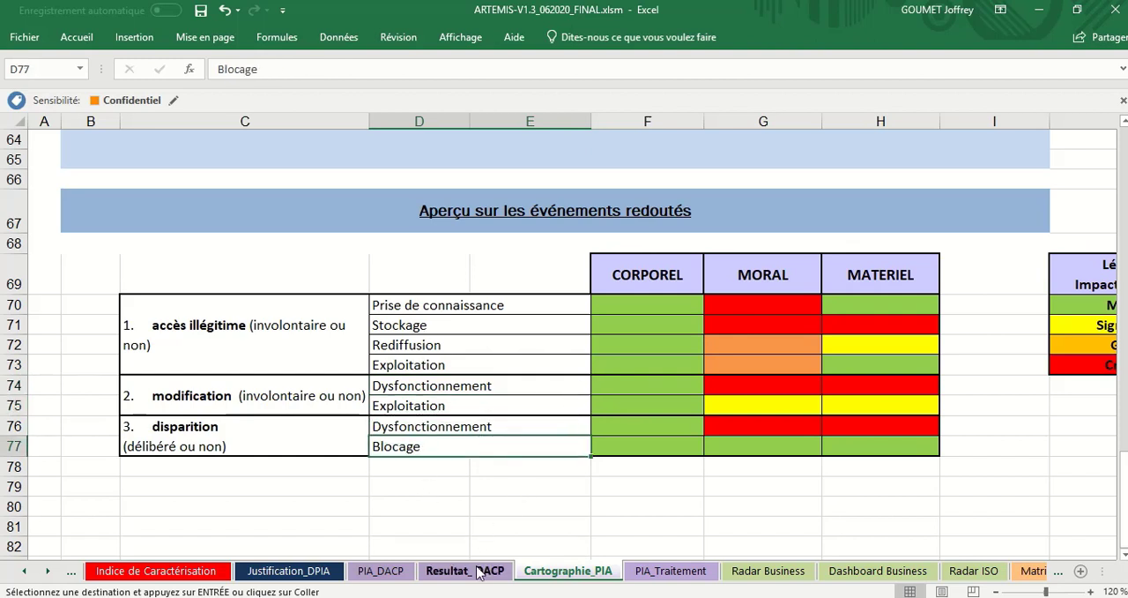
Step: Return to PIA_DACP and review the event types of questions 4, 7 and 8: Exploitation, Dysfonctionnement and Blocage
click(394, 571)
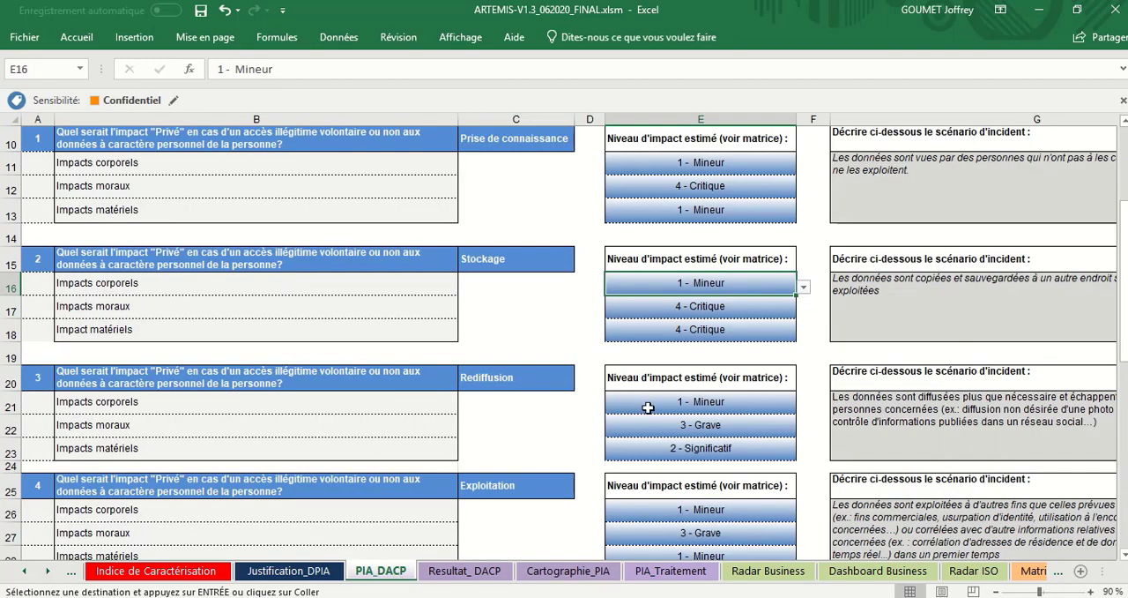
scroll(649, 406, down, 2)
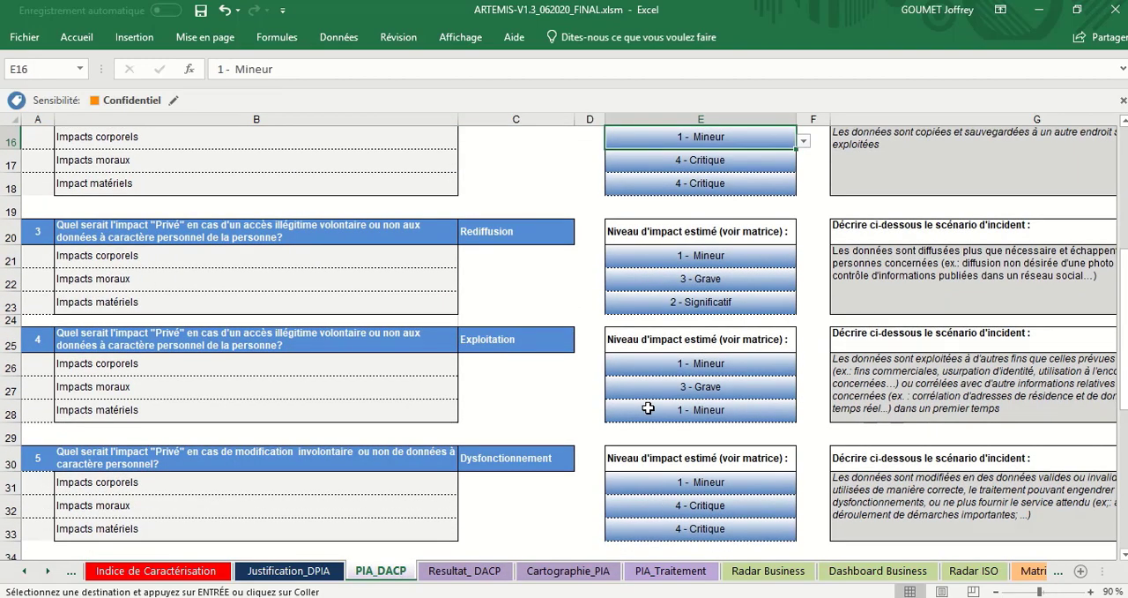
click(329, 345)
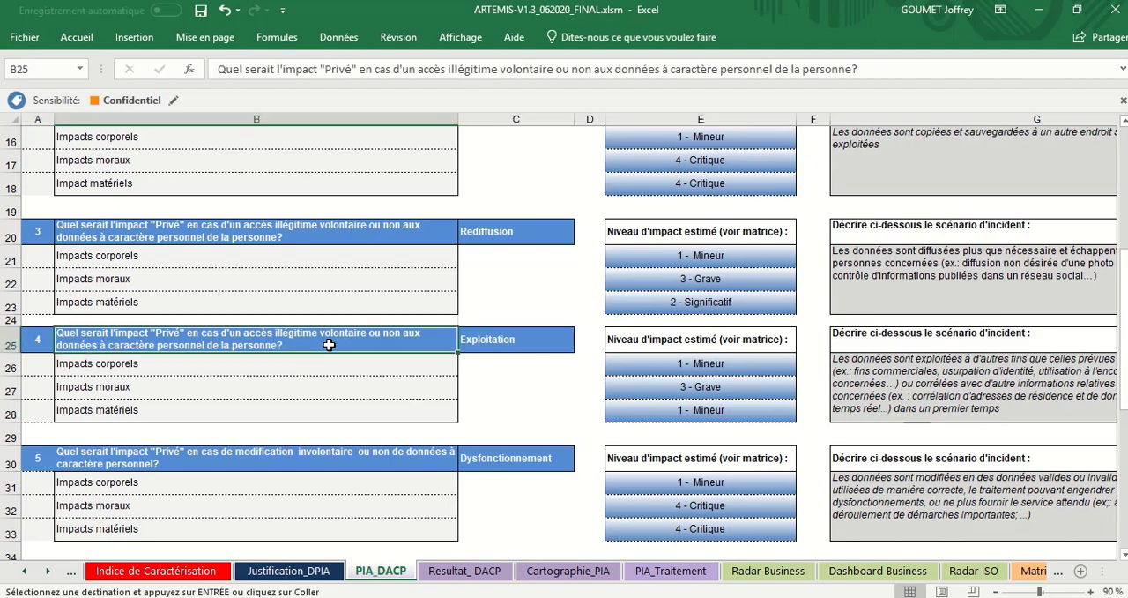
click(321, 367)
click(497, 341)
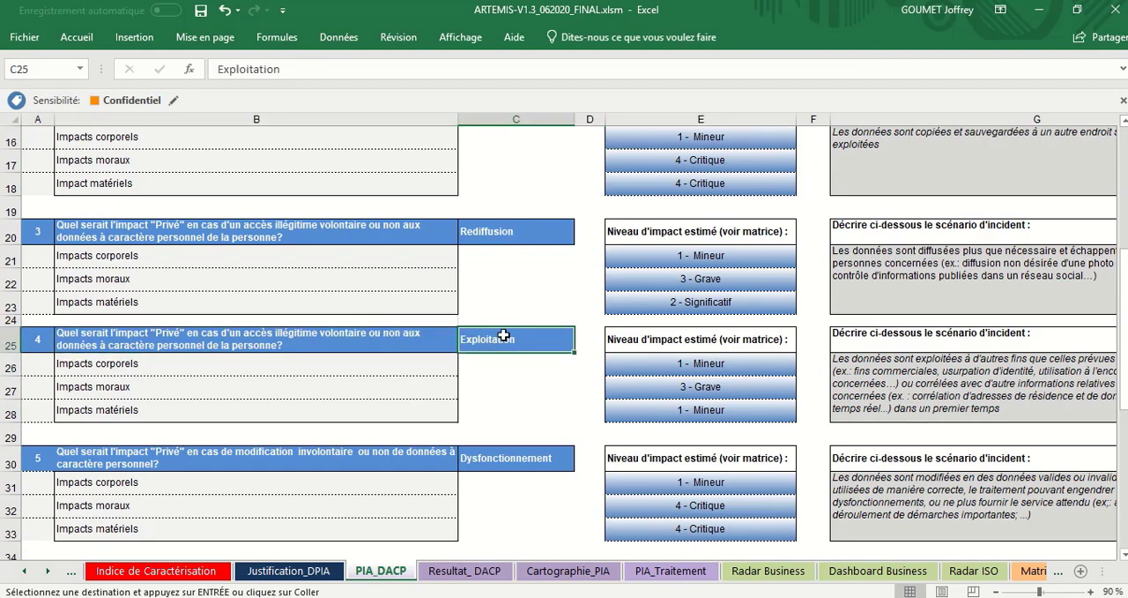
scroll(503, 336, down, 2)
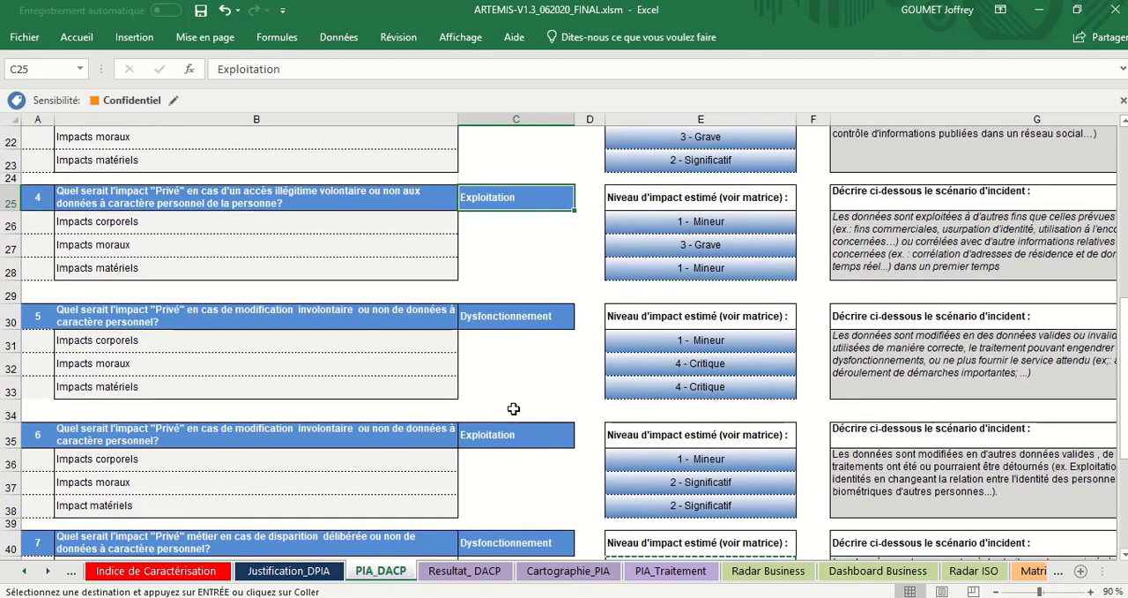
scroll(513, 408, down, 3)
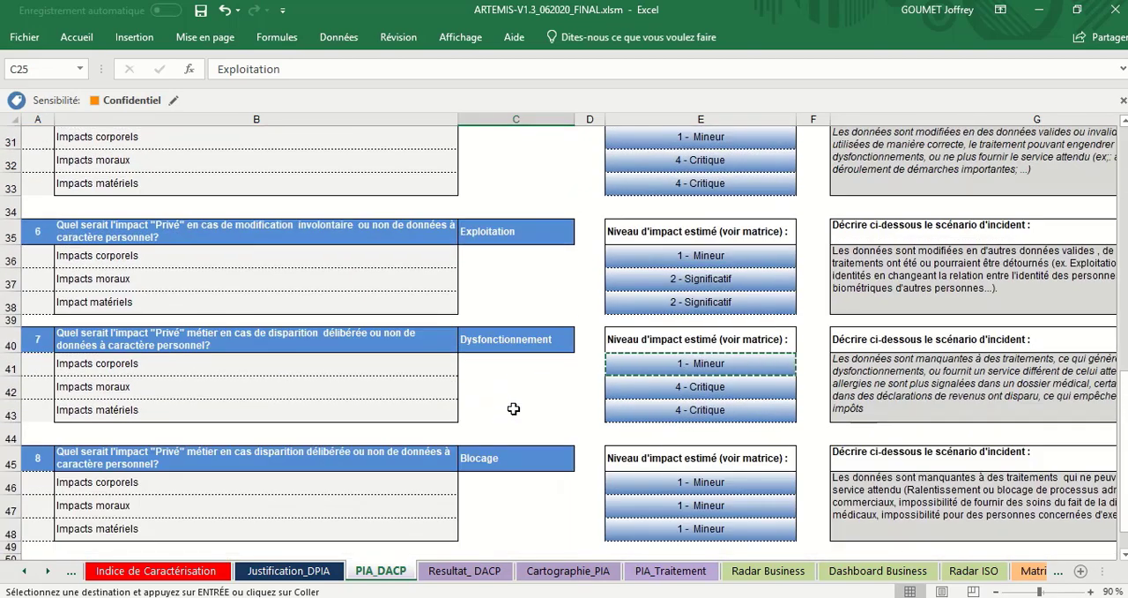
click(518, 343)
click(514, 460)
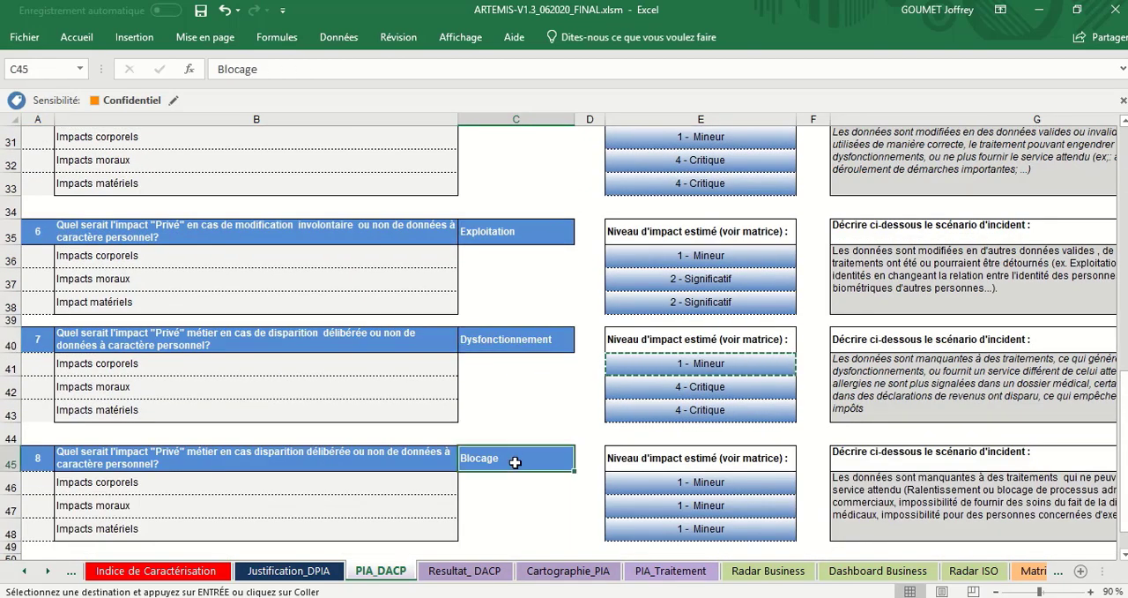
Step: Review the incident scenario descriptions in PIA_DACP from question 8 back up to question 3
click(889, 487)
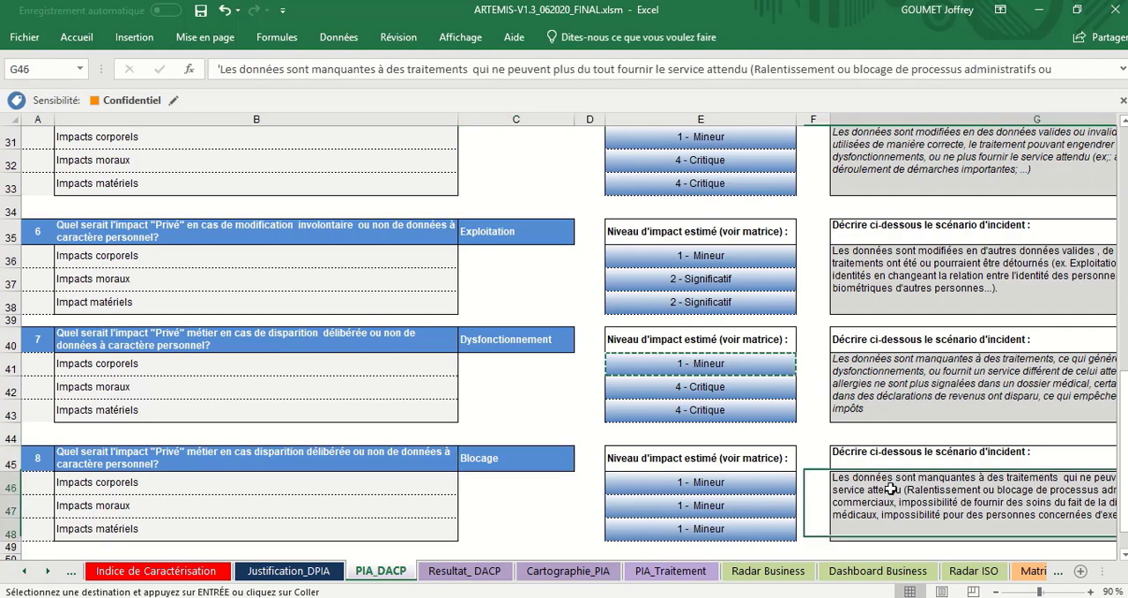
click(915, 407)
click(944, 270)
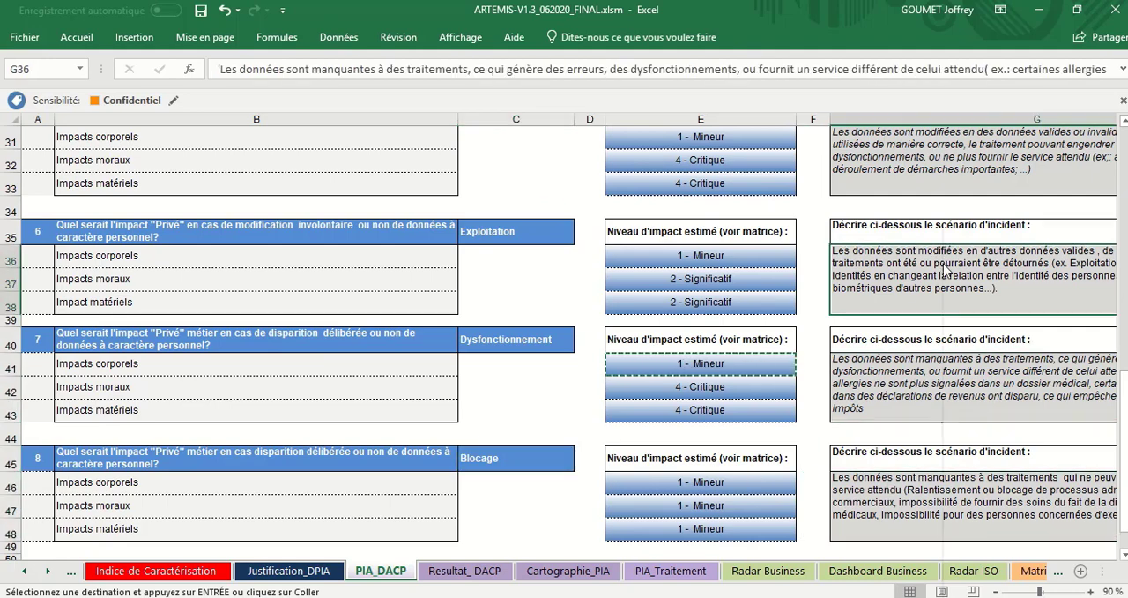
scroll(944, 270, up, 1)
click(943, 263)
scroll(943, 262, up, 1)
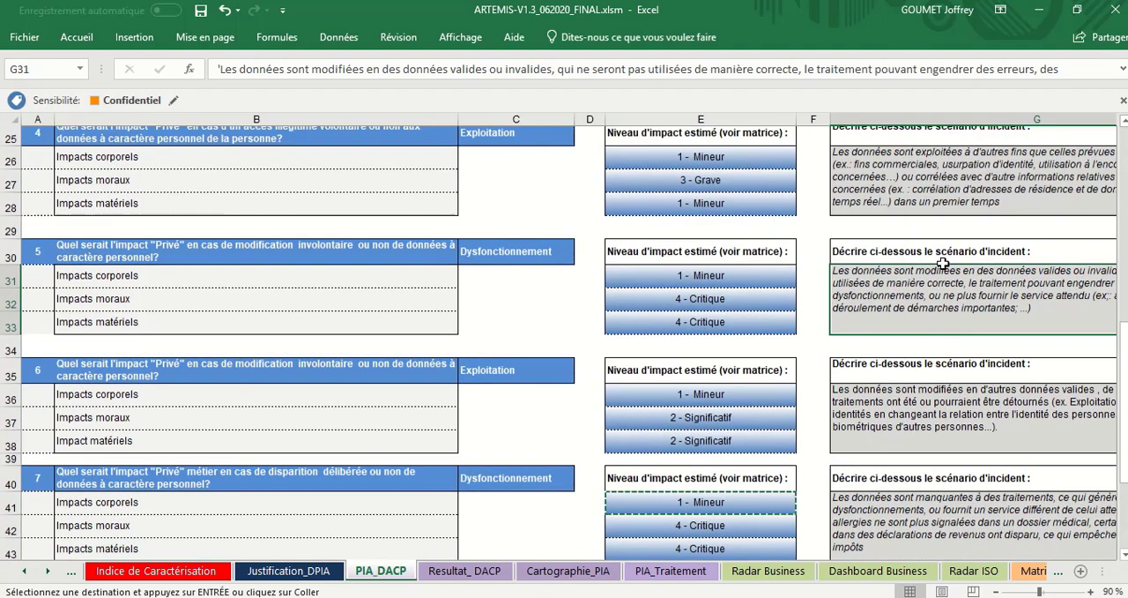
scroll(943, 263, up, 2)
click(943, 302)
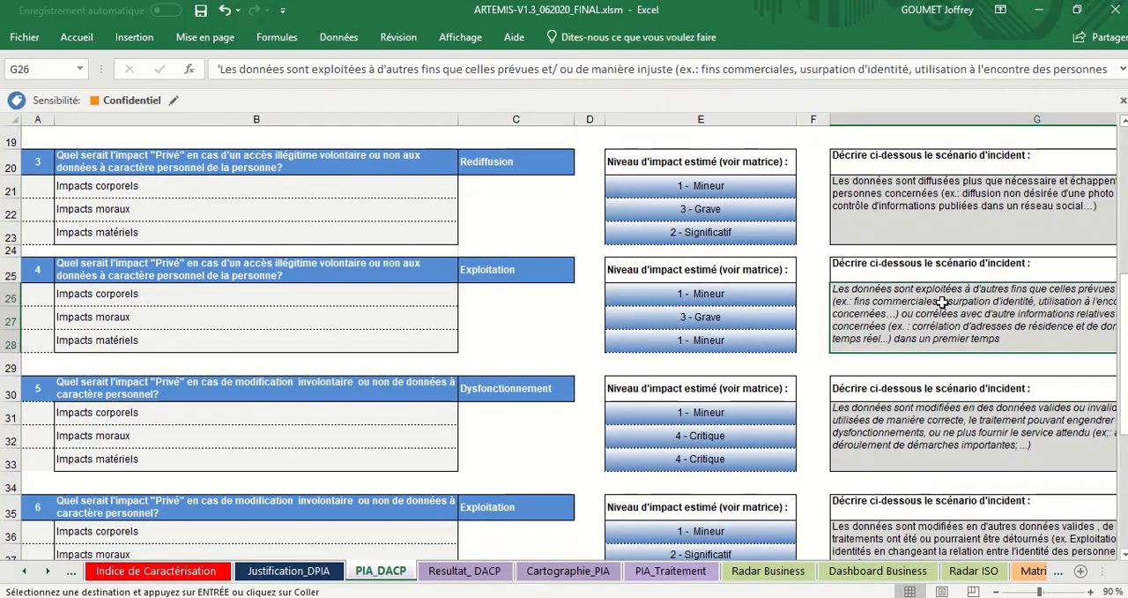
click(958, 236)
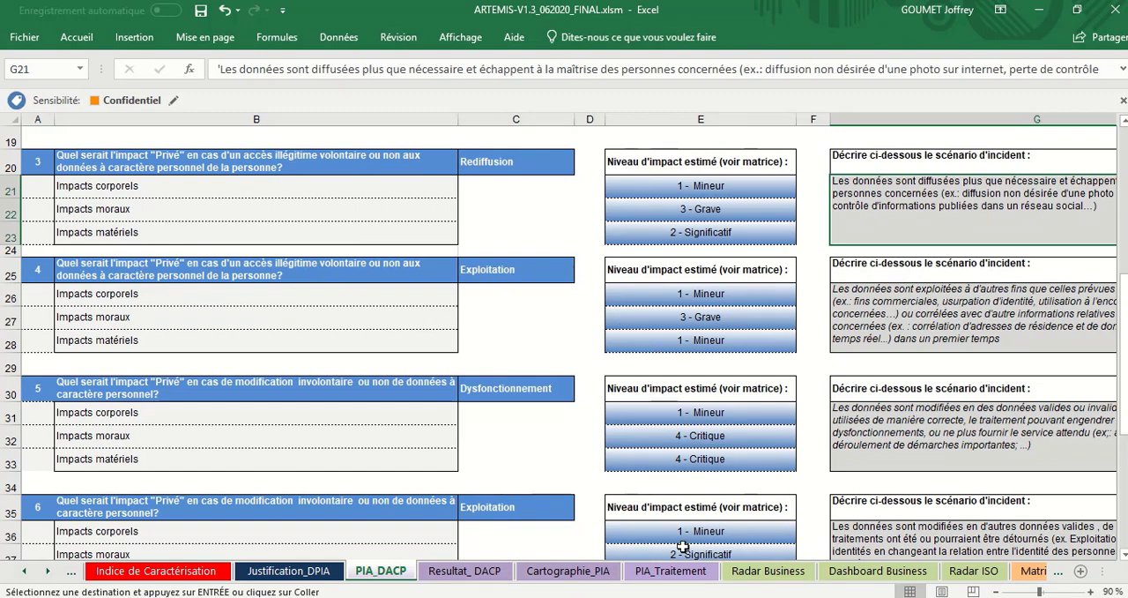
Step: Revisit the overview in Cartographie_PIA, and open Resultat_DACP at the first threat, MC1
click(599, 571)
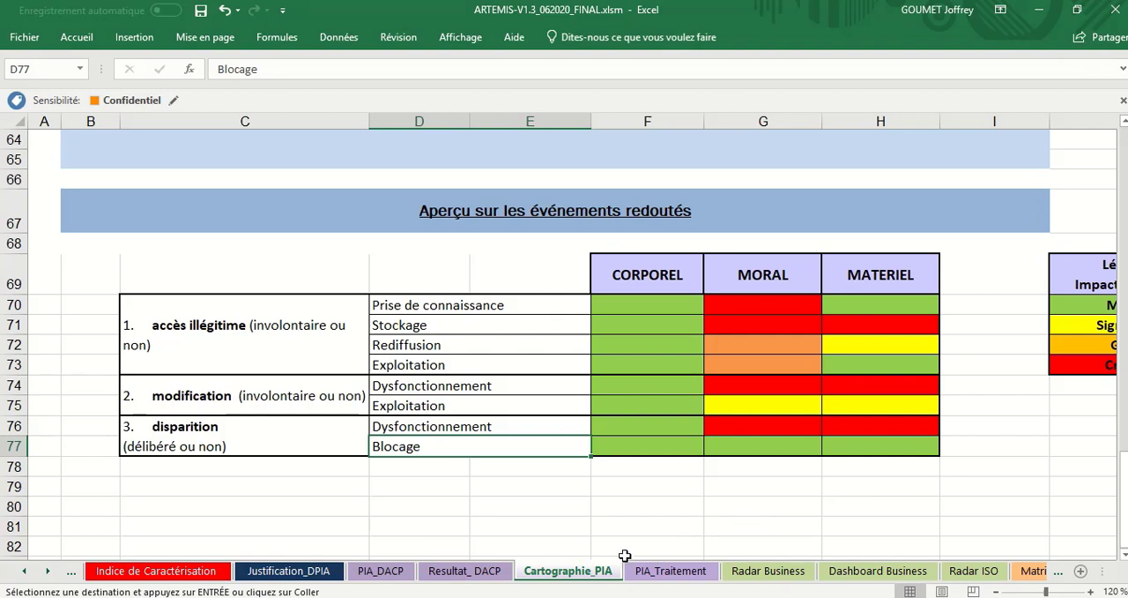
click(465, 571)
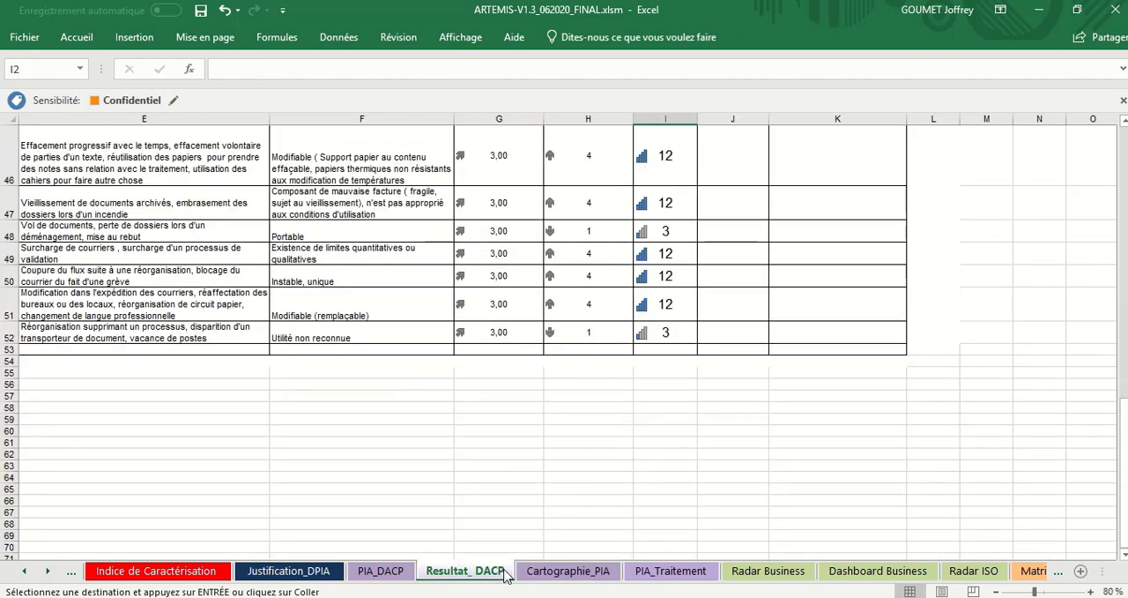
scroll(649, 456, up, 4)
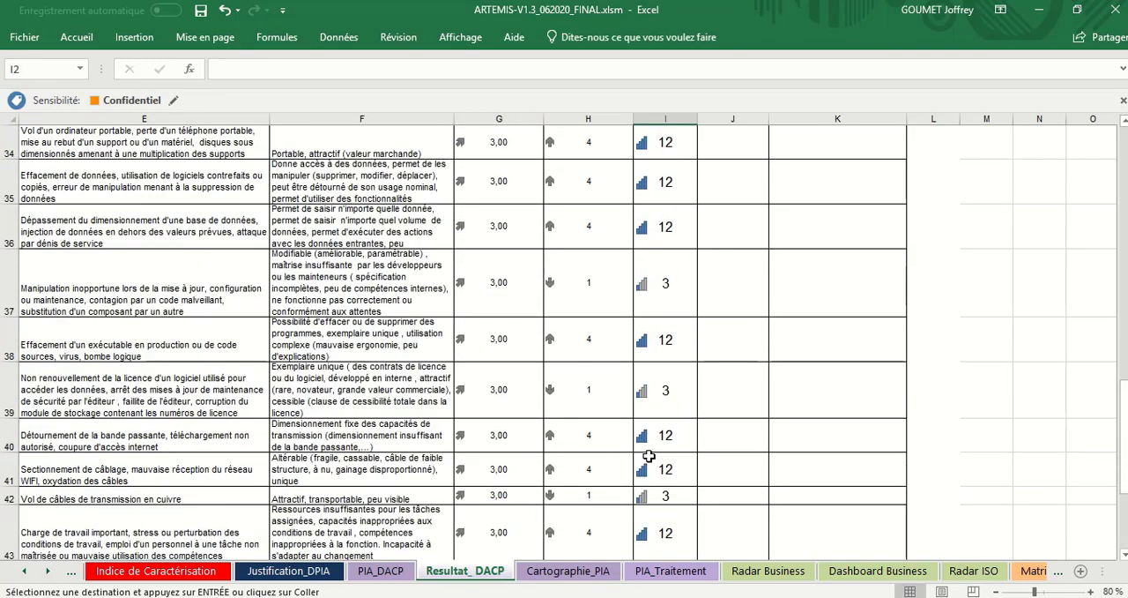
key(ctrl+Home)
key(Down)
key(Down)
key(Down)
key(Down)
key(Down)
key(Down)
key(Down)
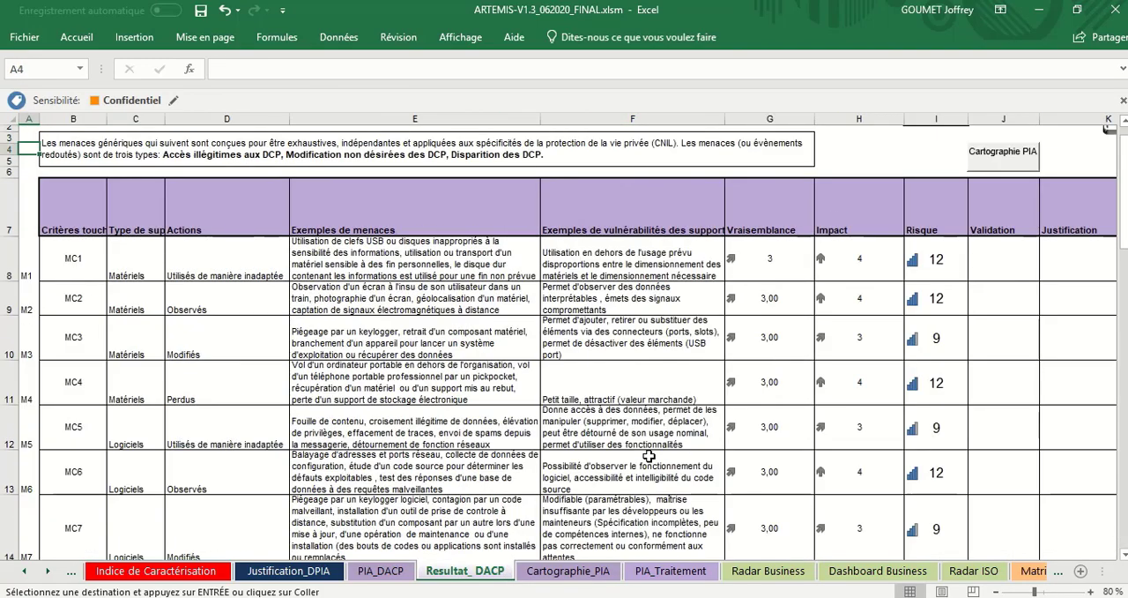
key(Right)
key(Up)
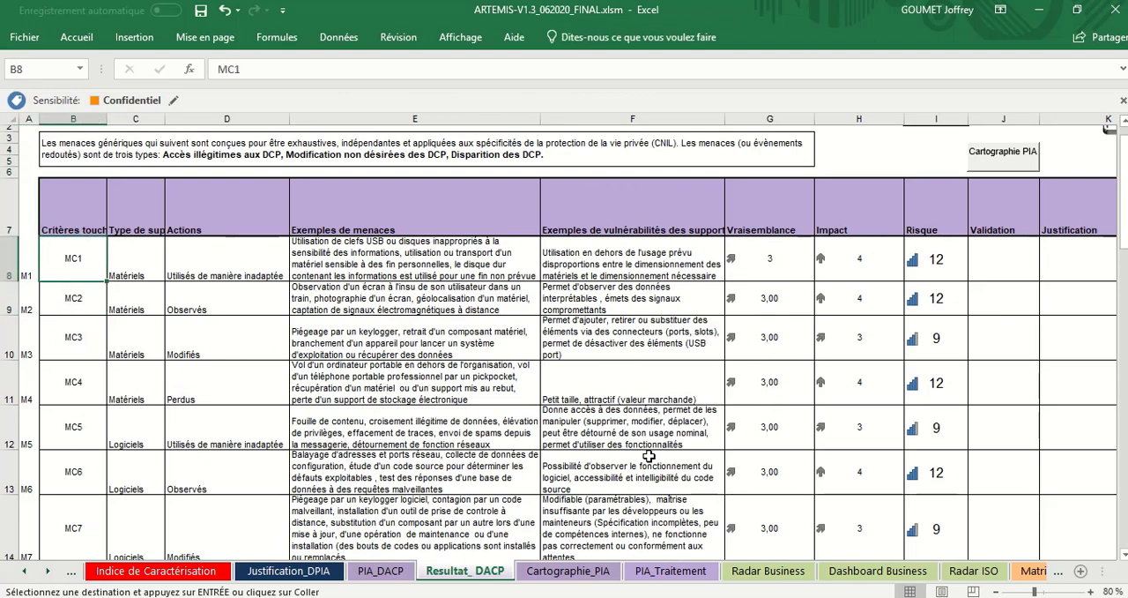
Step: Look through the generic threats in Resultat_DACP down to MD45 and return to the start of the table
scroll(649, 456, down, 7)
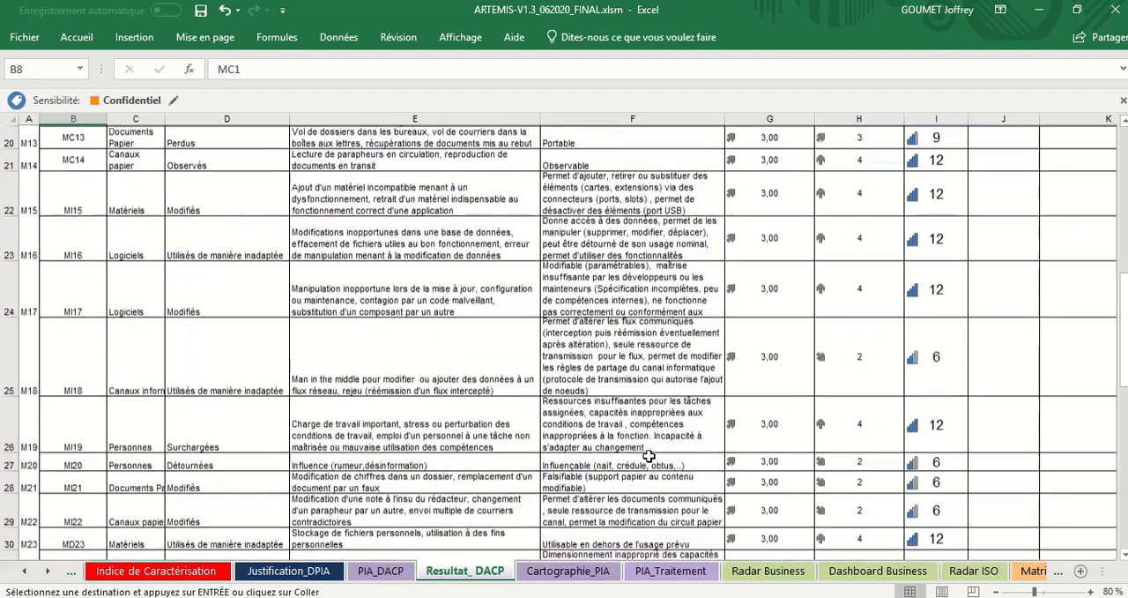
scroll(648, 456, down, 4)
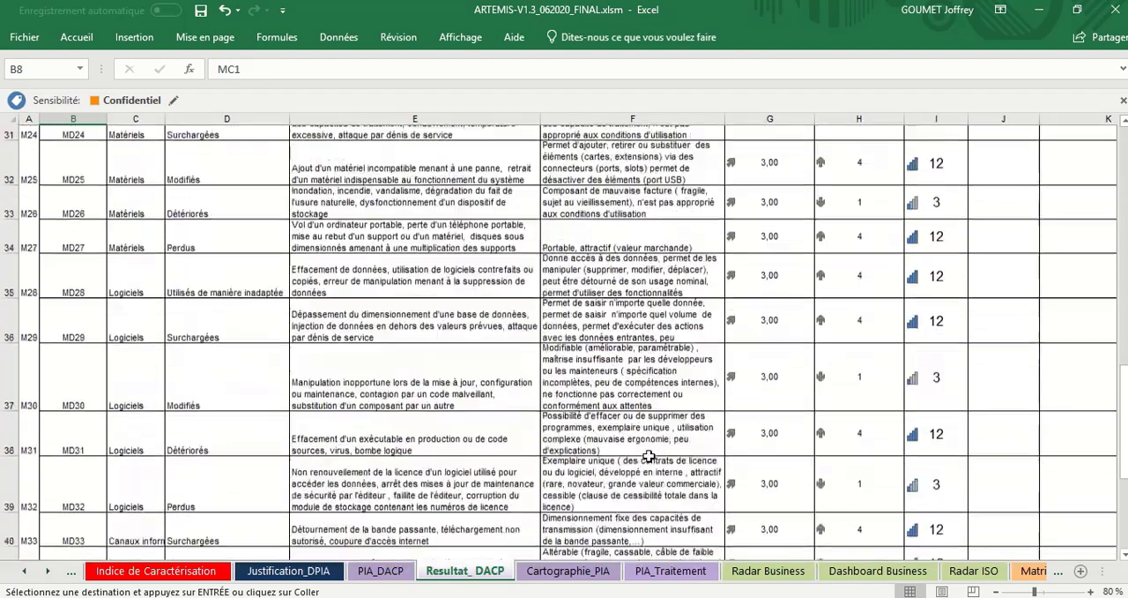
scroll(649, 456, down, 3)
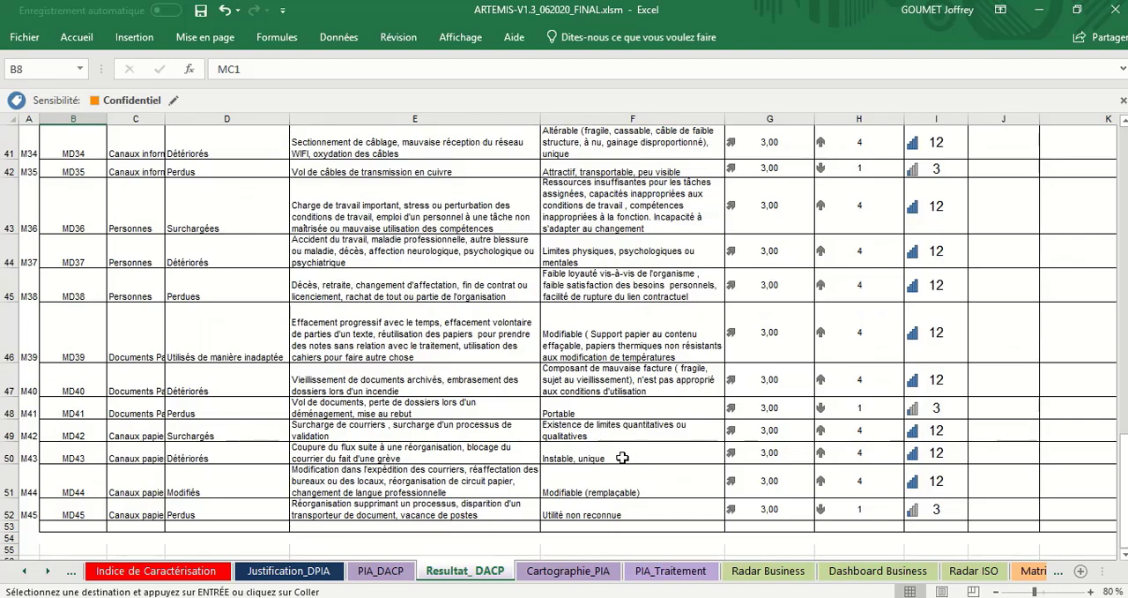
scroll(621, 501, up, 15)
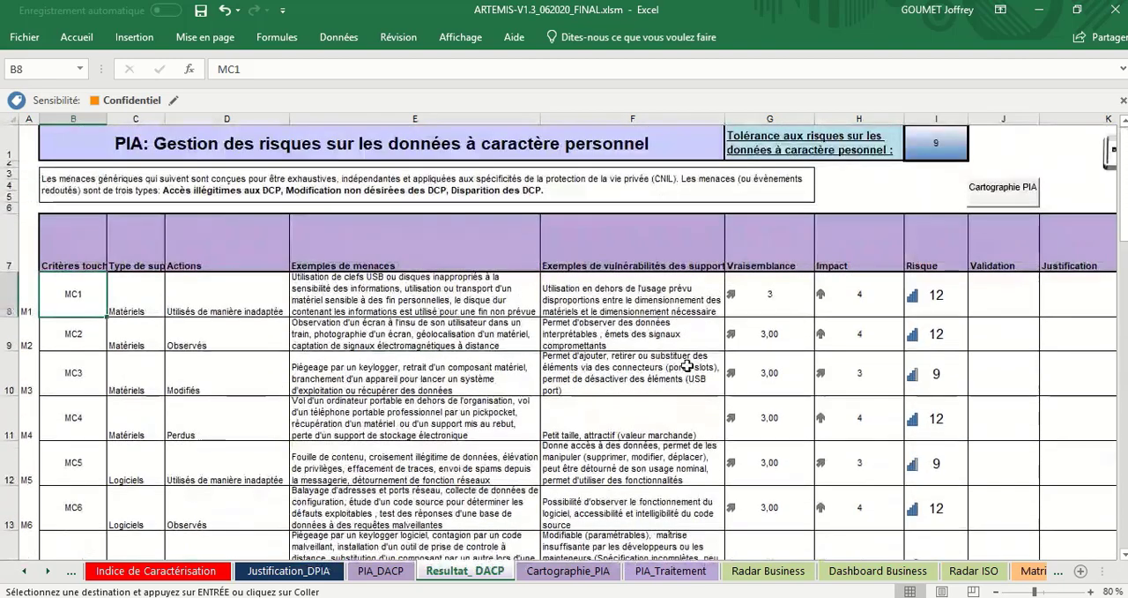
Step: Review the Impact values of the threats in Resultat_DACP from MC1 to MD45, and open the DPIA risk map
click(839, 288)
scroll(844, 296, down, 4)
scroll(847, 299, down, 4)
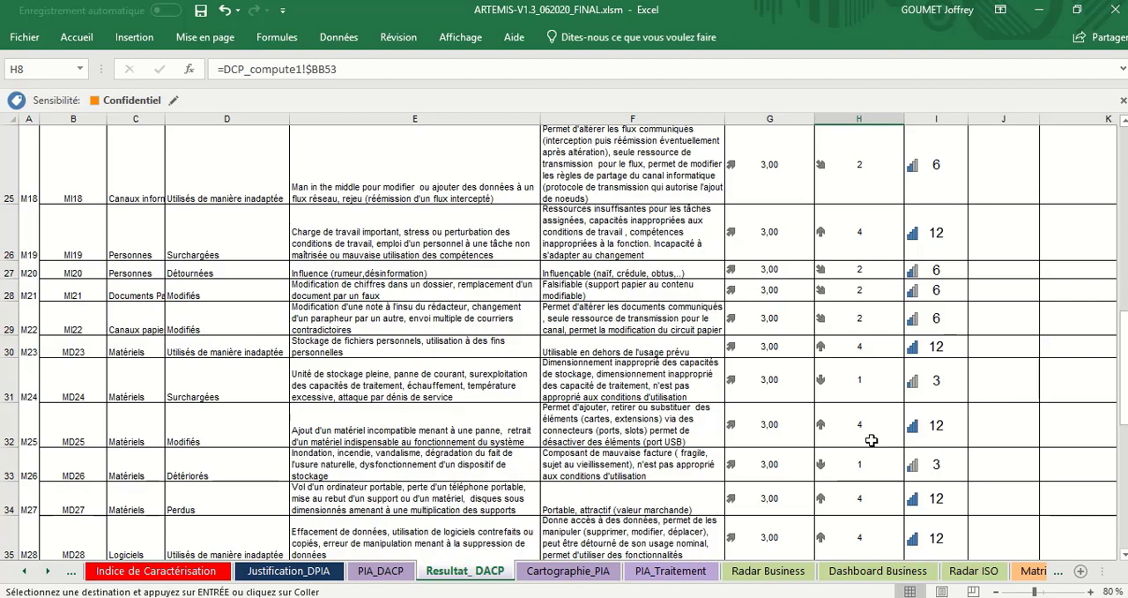
scroll(871, 440, down, 6)
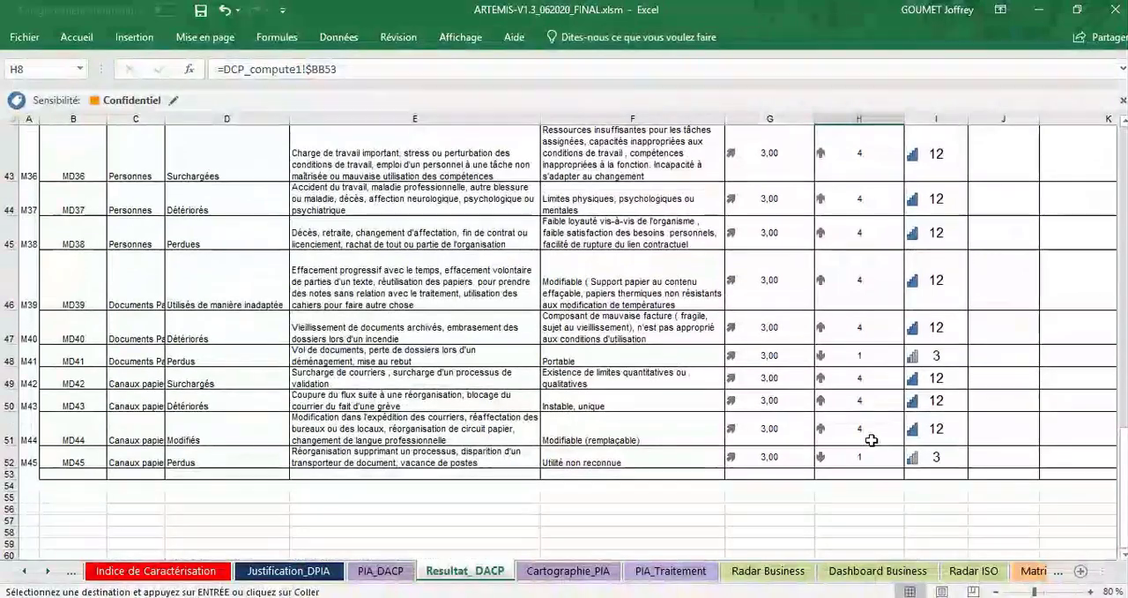
click(869, 455)
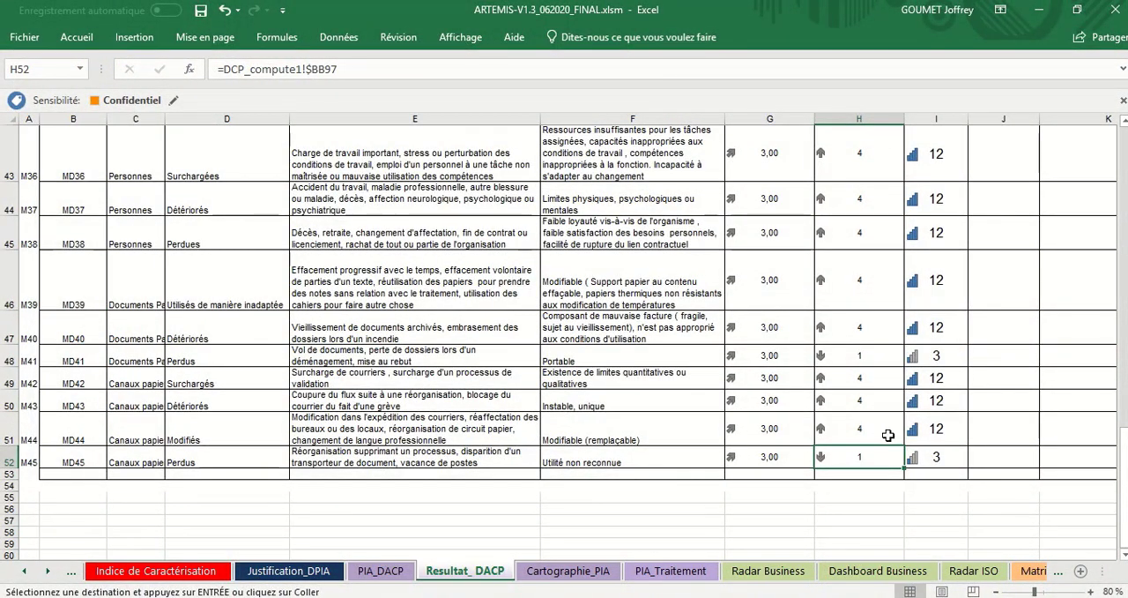
scroll(888, 435, up, 13)
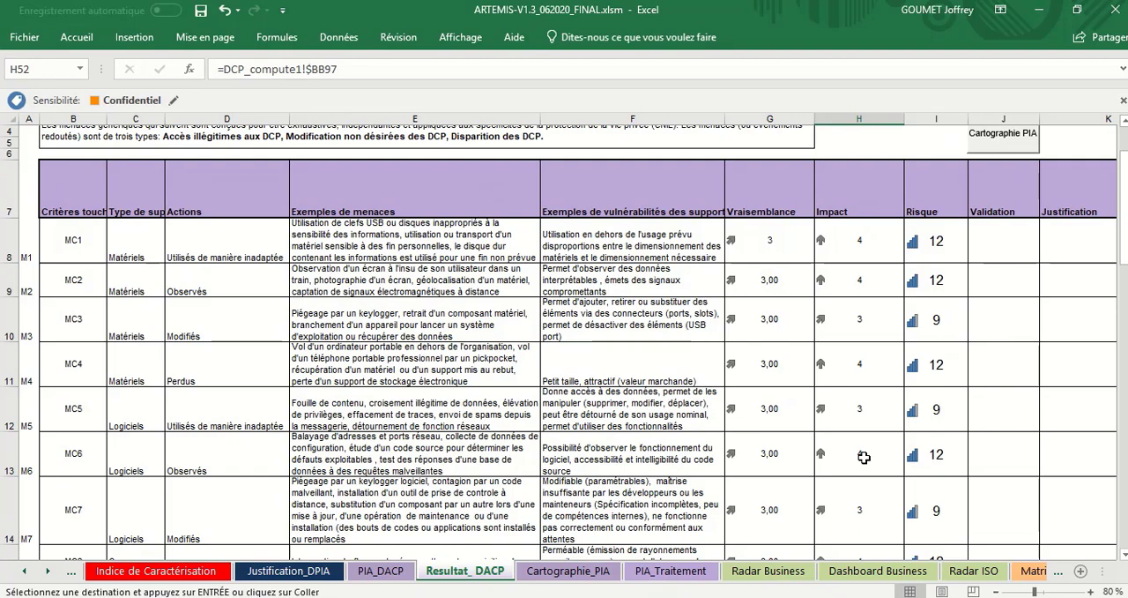
scroll(864, 457, up, 1)
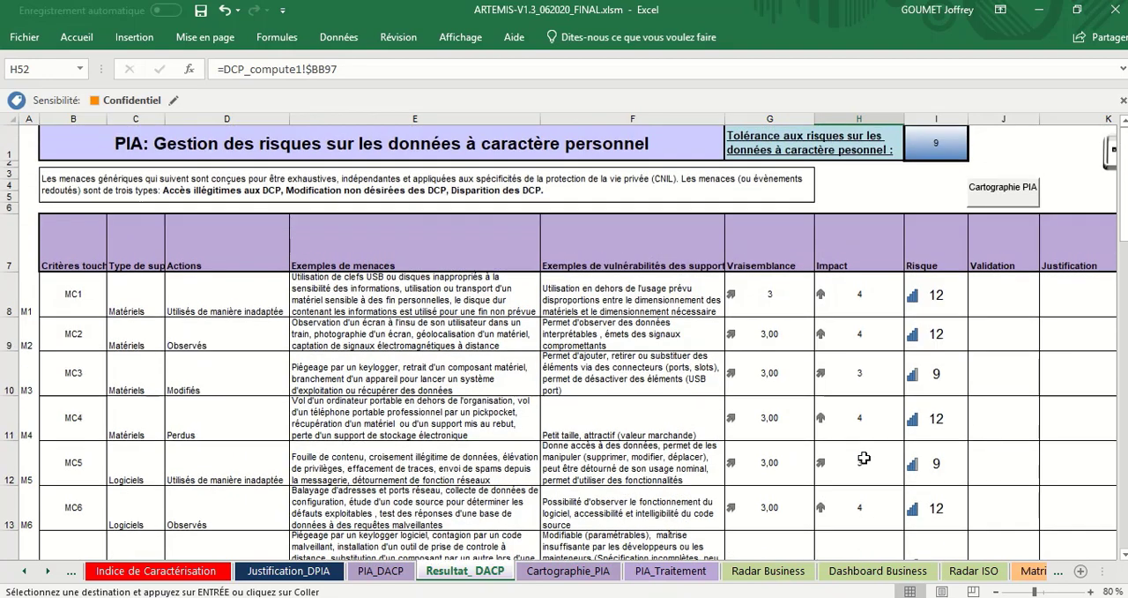
click(1011, 192)
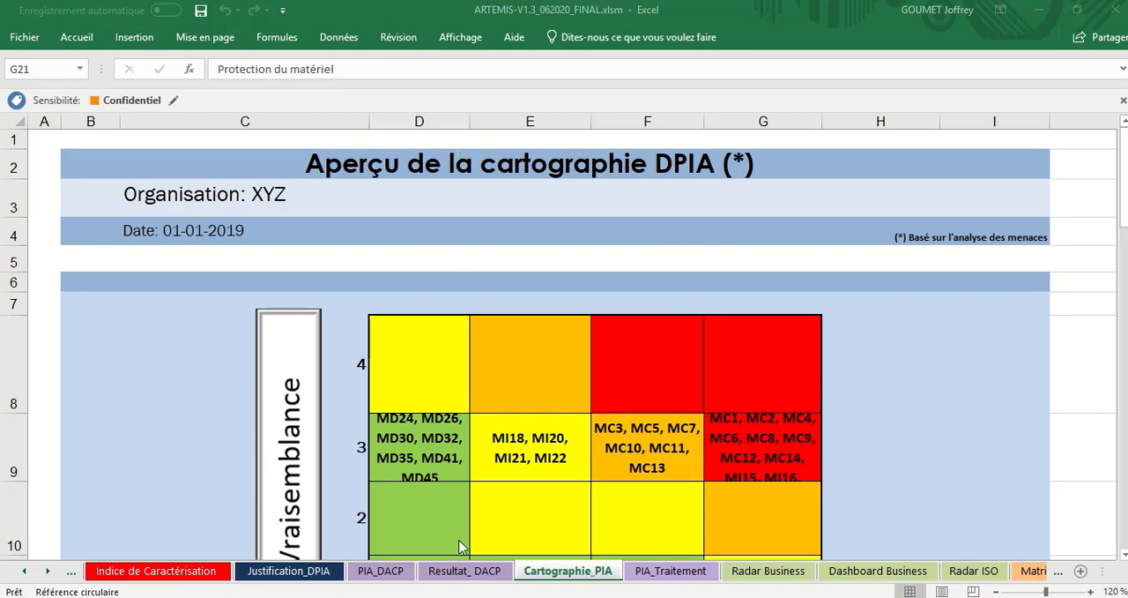
Step: Revisit PIA_DACP briefly, and open 1_Questionnaire at its first question on the types of data processed
click(388, 571)
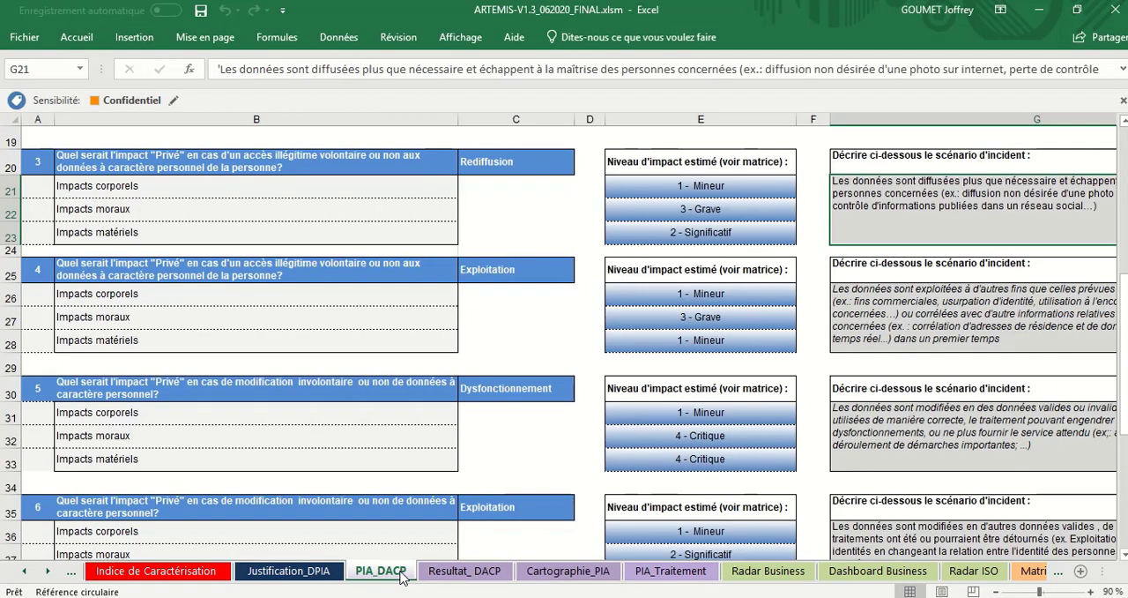
click(27, 575)
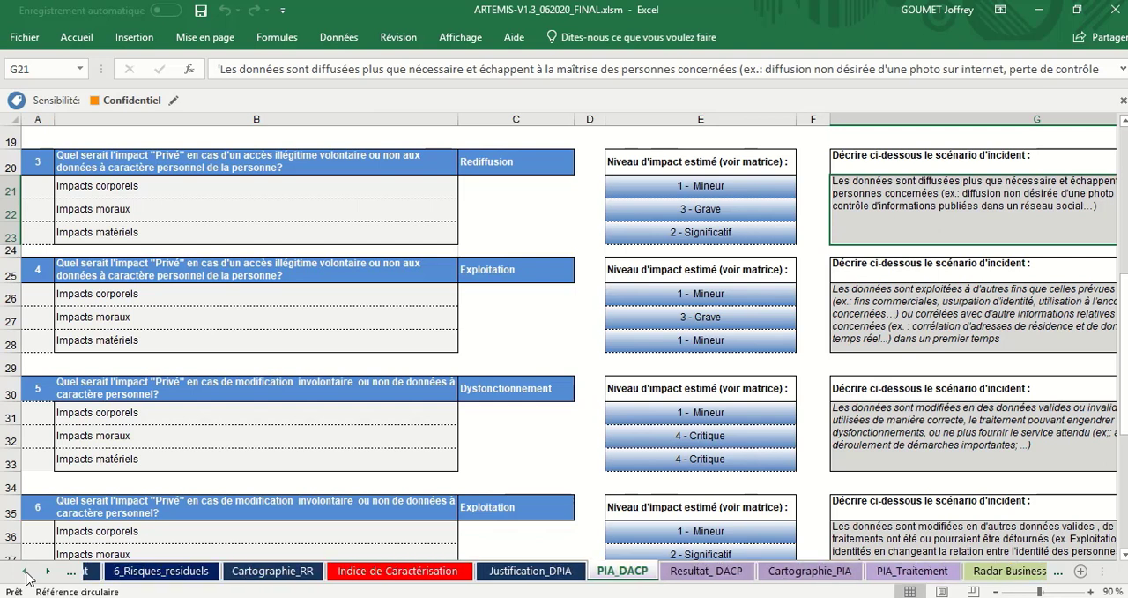
click(26, 575)
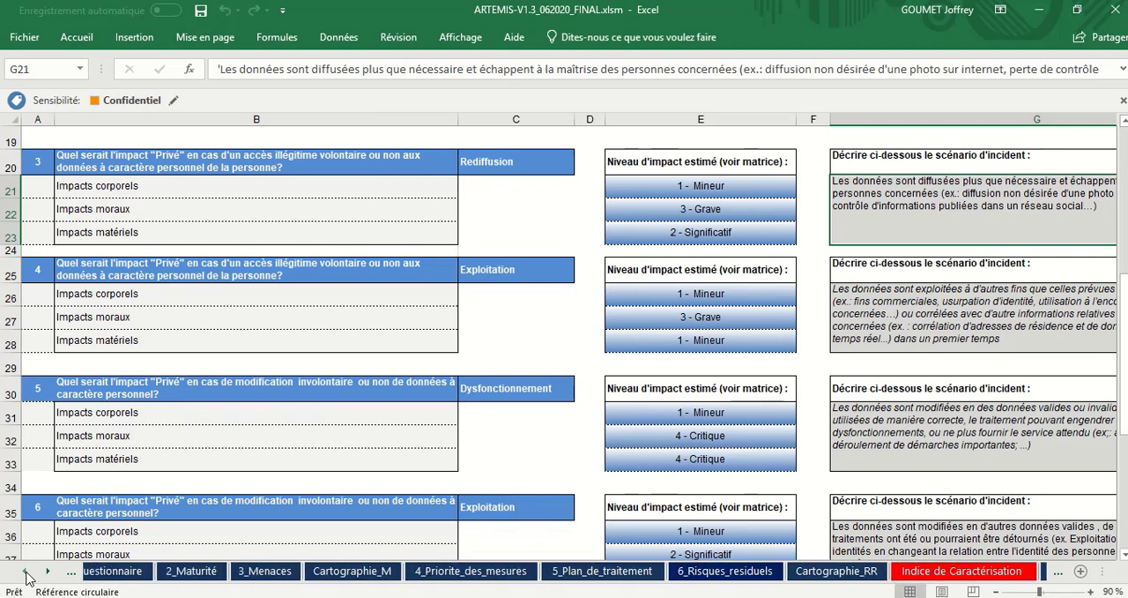
click(26, 576)
click(27, 575)
click(27, 575)
click(26, 576)
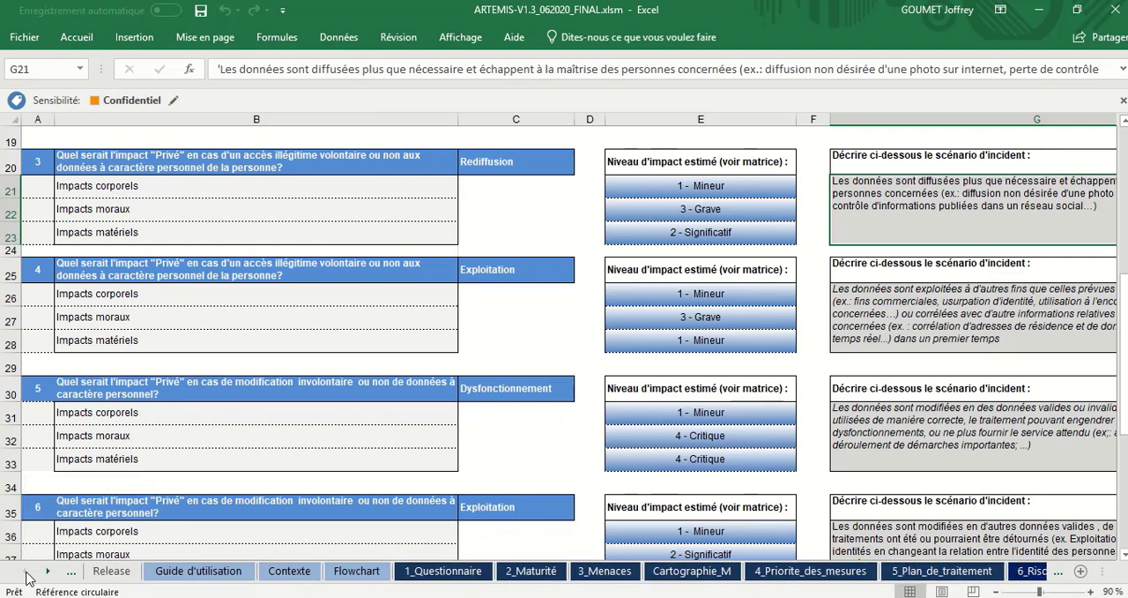
click(434, 570)
scroll(529, 451, up, 5)
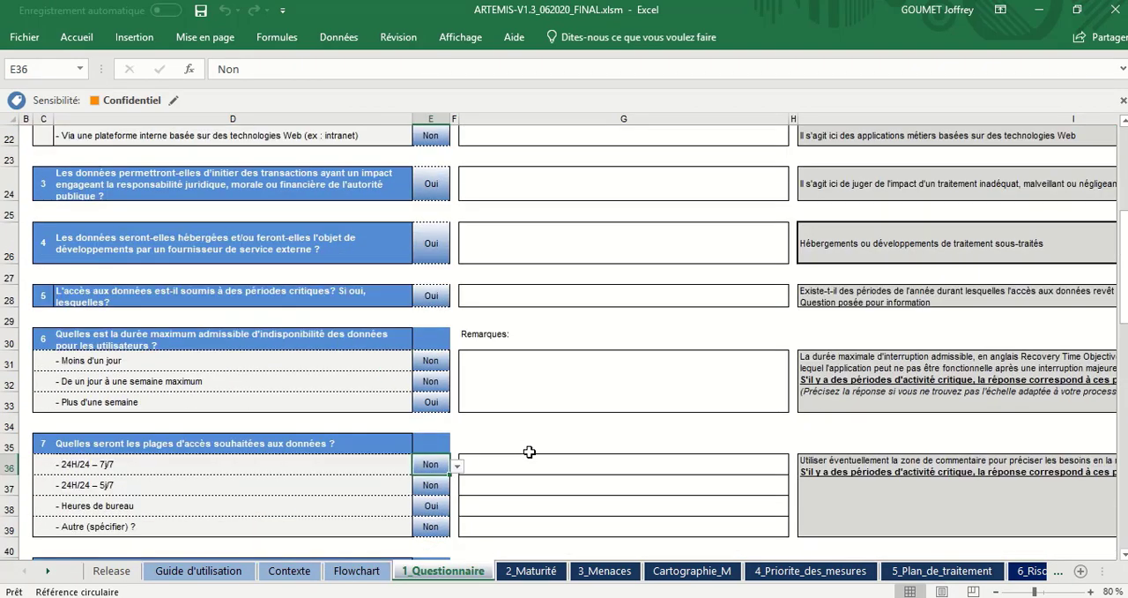
scroll(443, 299, up, 5)
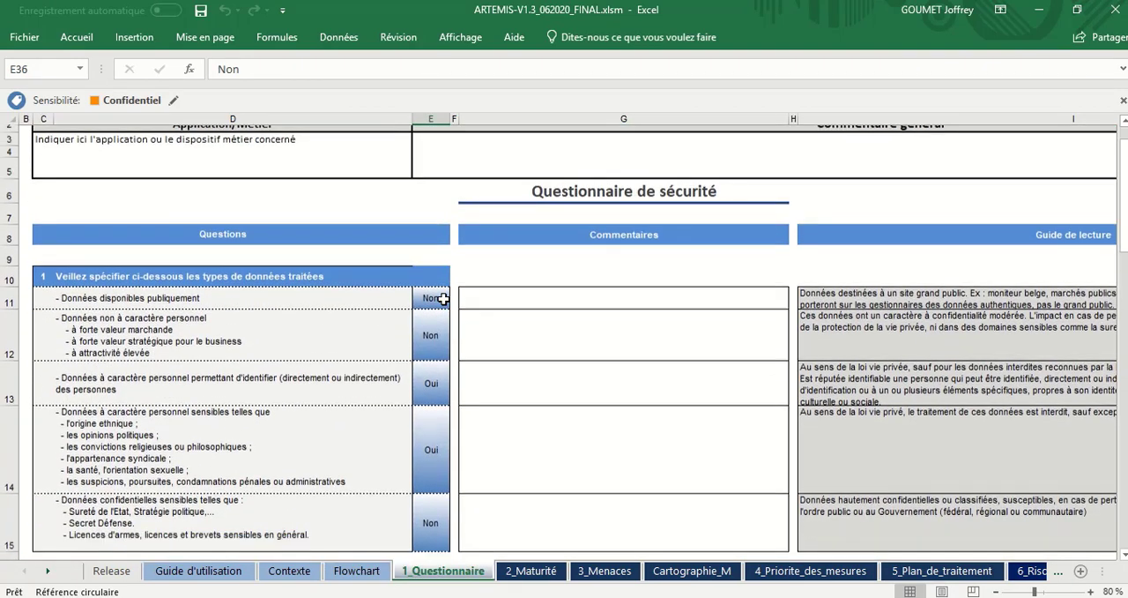
Step: Look through the security questionnaire down to the business impact ratings of questions 11 to 14
scroll(409, 430, down, 2)
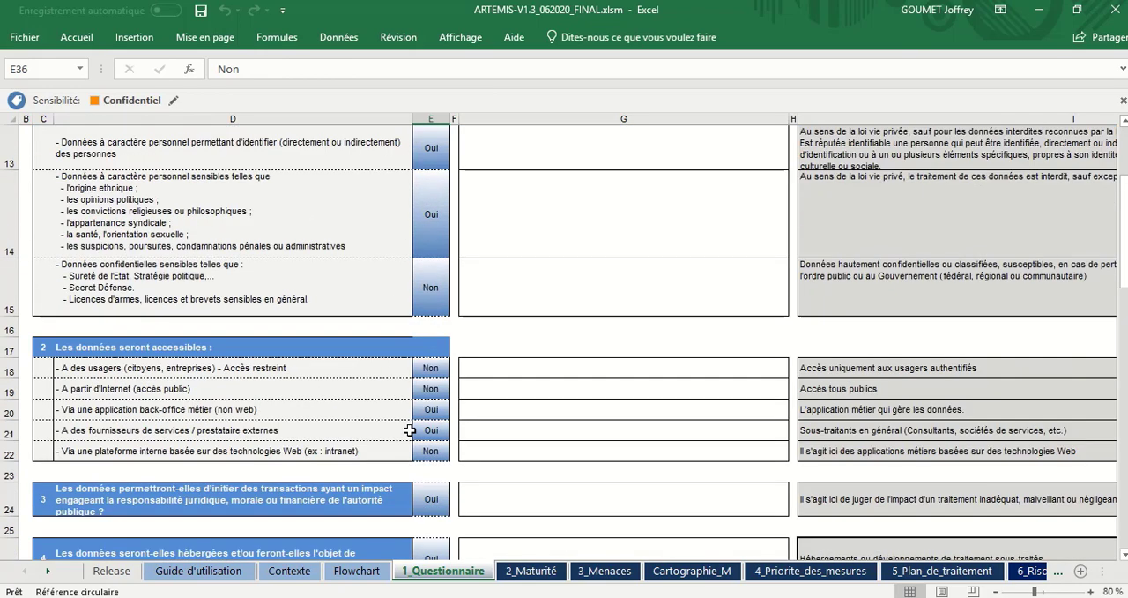
scroll(410, 431, down, 2)
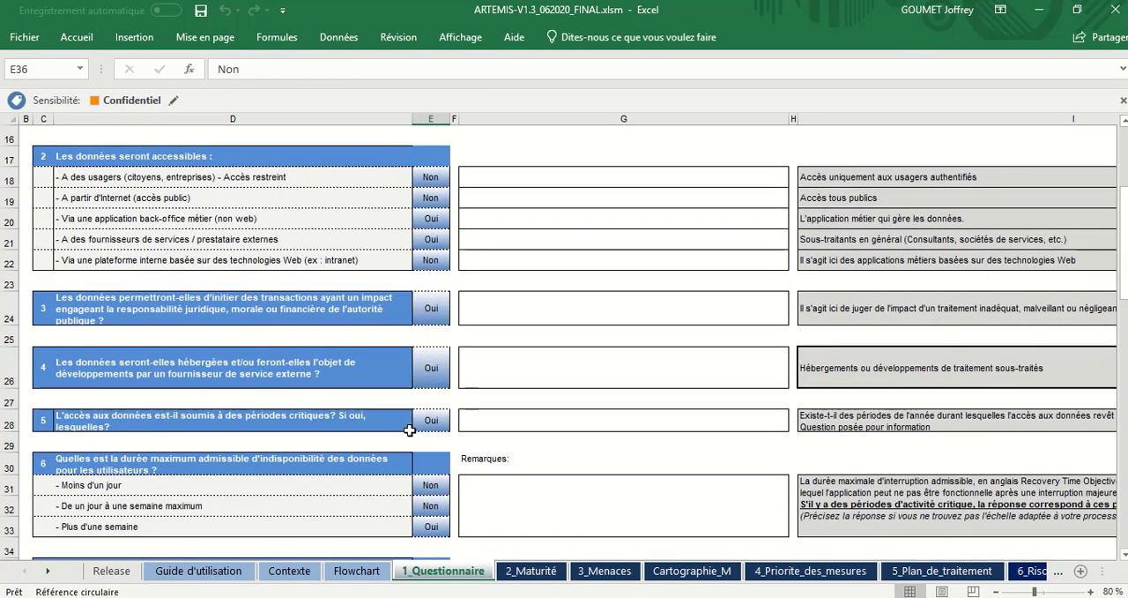
scroll(410, 430, down, 2)
scroll(410, 430, down, 3)
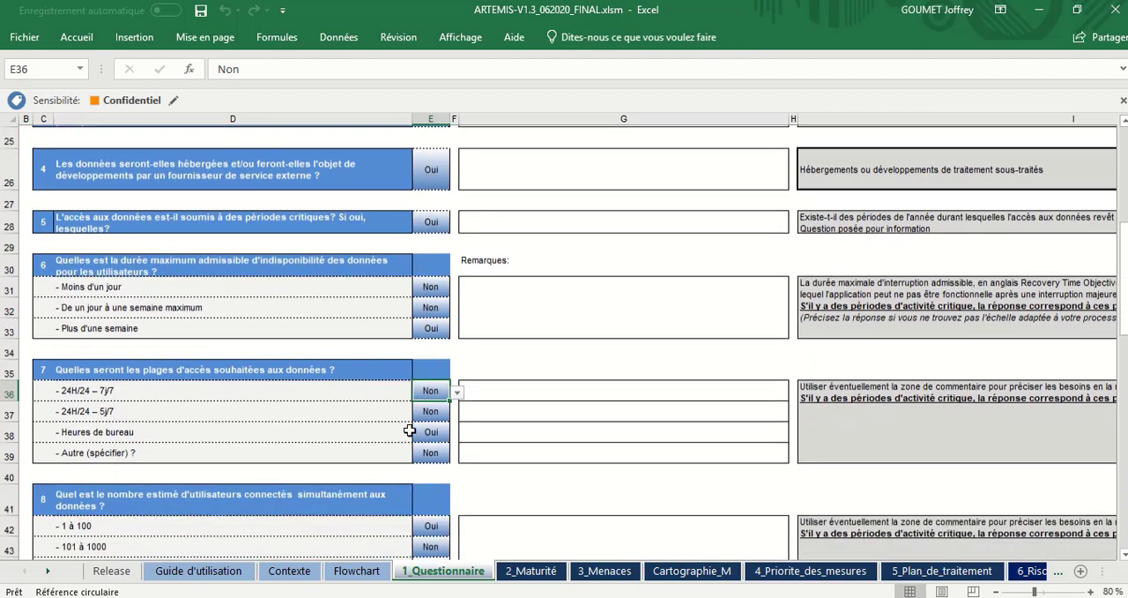
scroll(410, 430, down, 7)
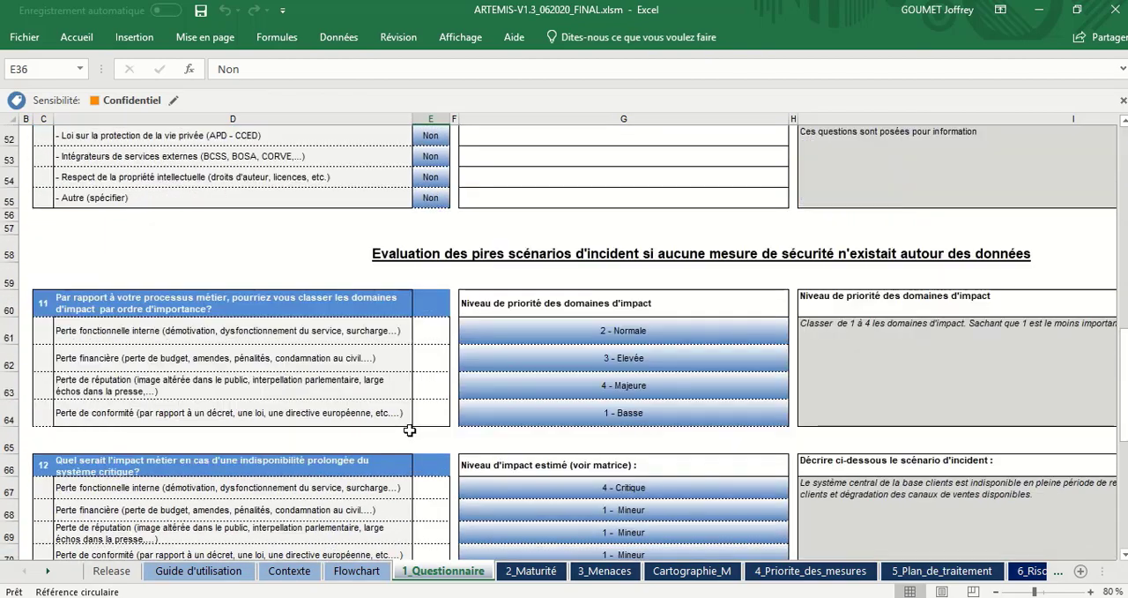
scroll(692, 477, down, 4)
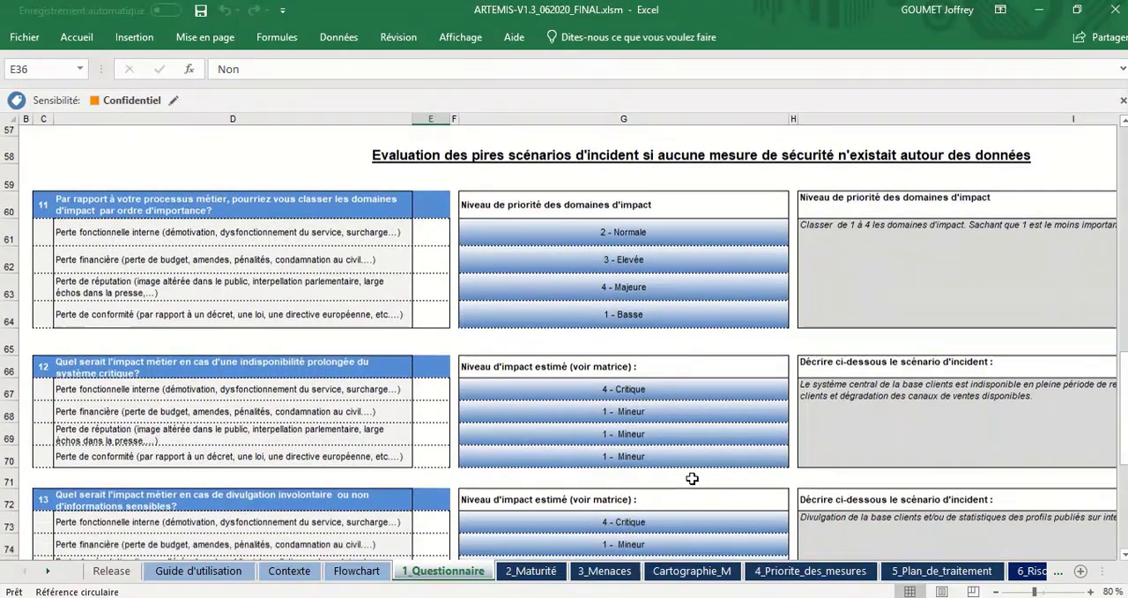
scroll(692, 478, up, 1)
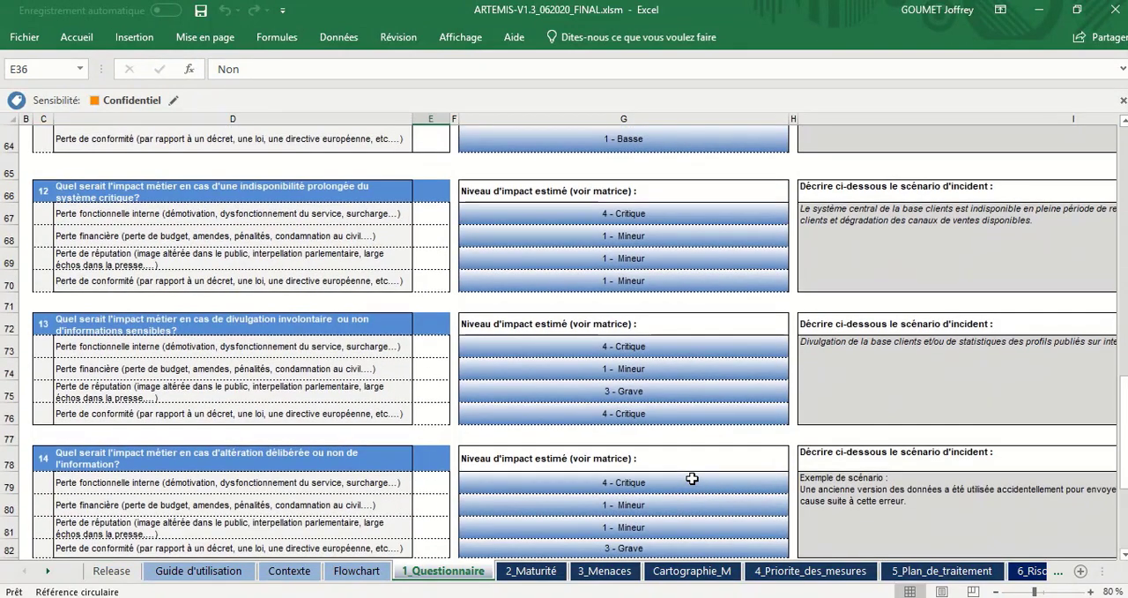
Step: View the threat evaluation in 3_Menaces and the risk matrix at the start of Cartographie_M
click(621, 571)
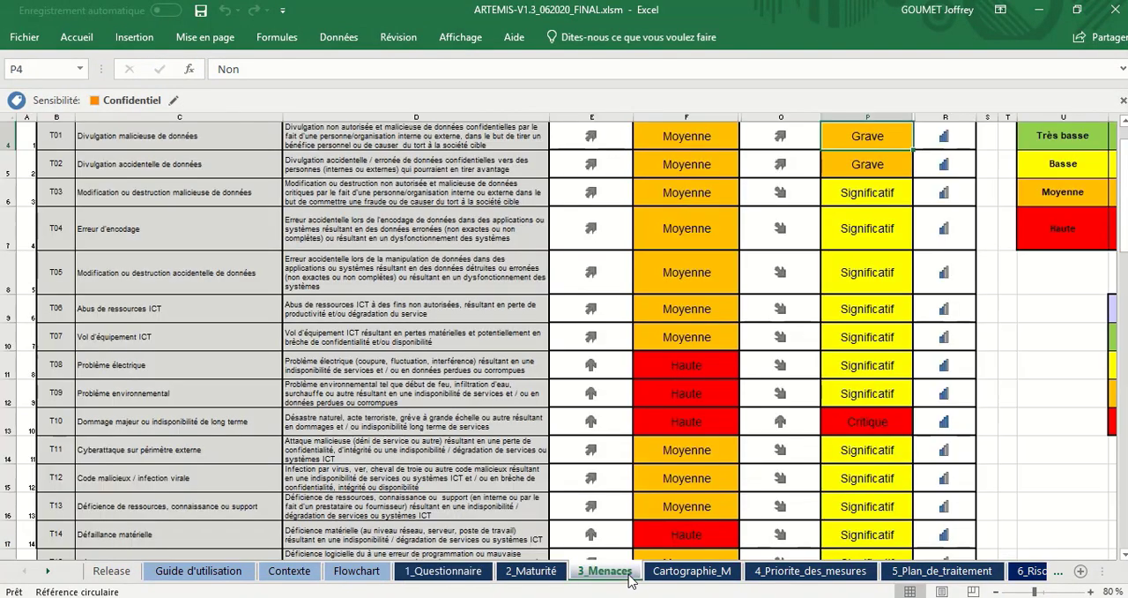
scroll(896, 363, up, 1)
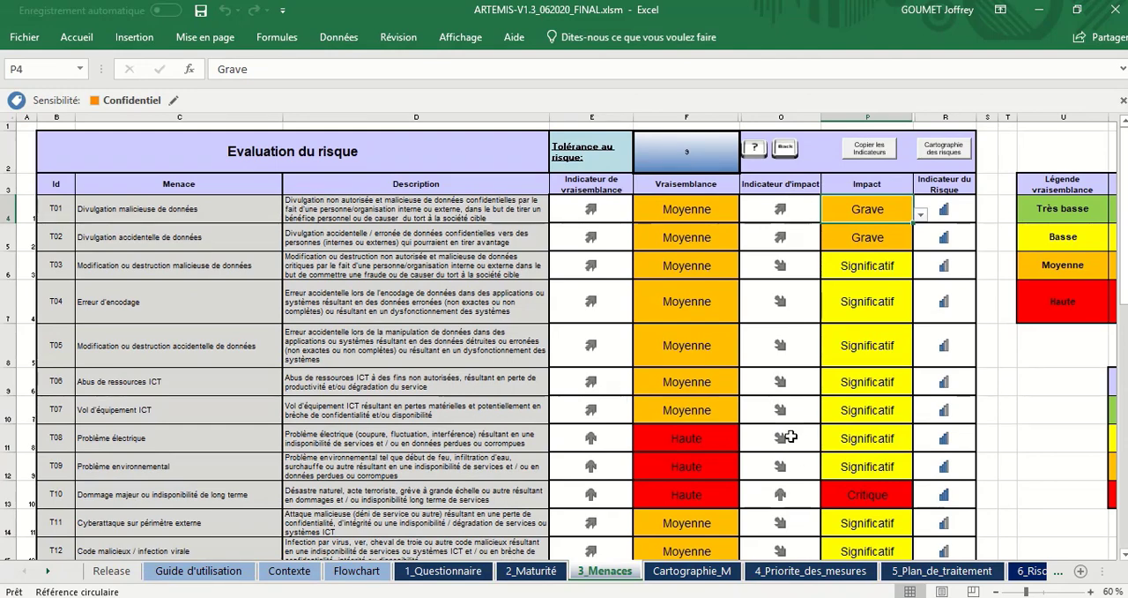
click(692, 571)
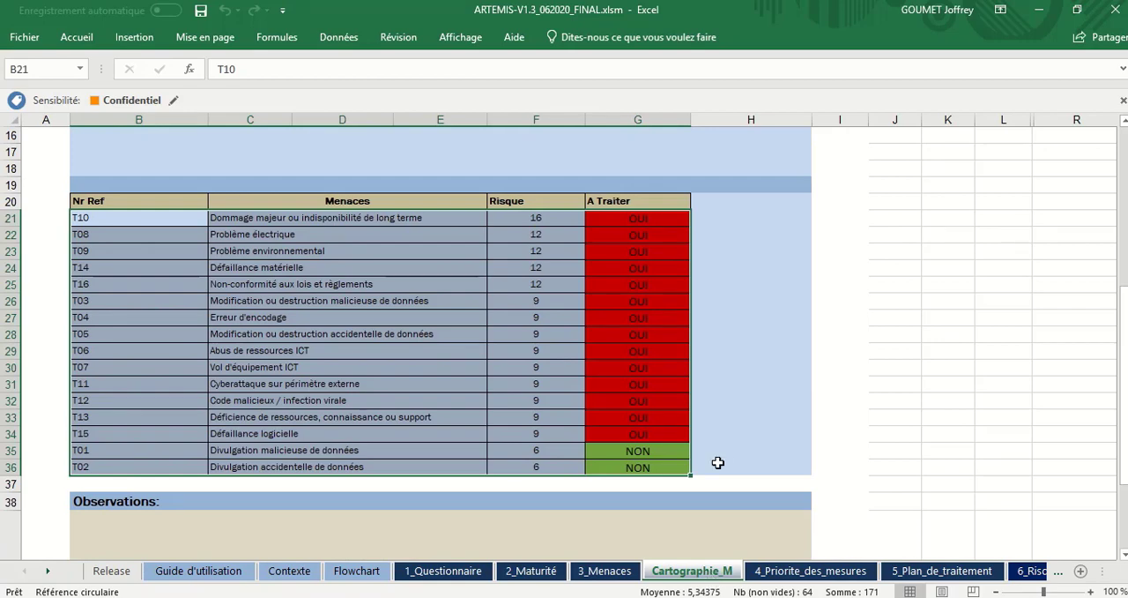
scroll(718, 462, up, 5)
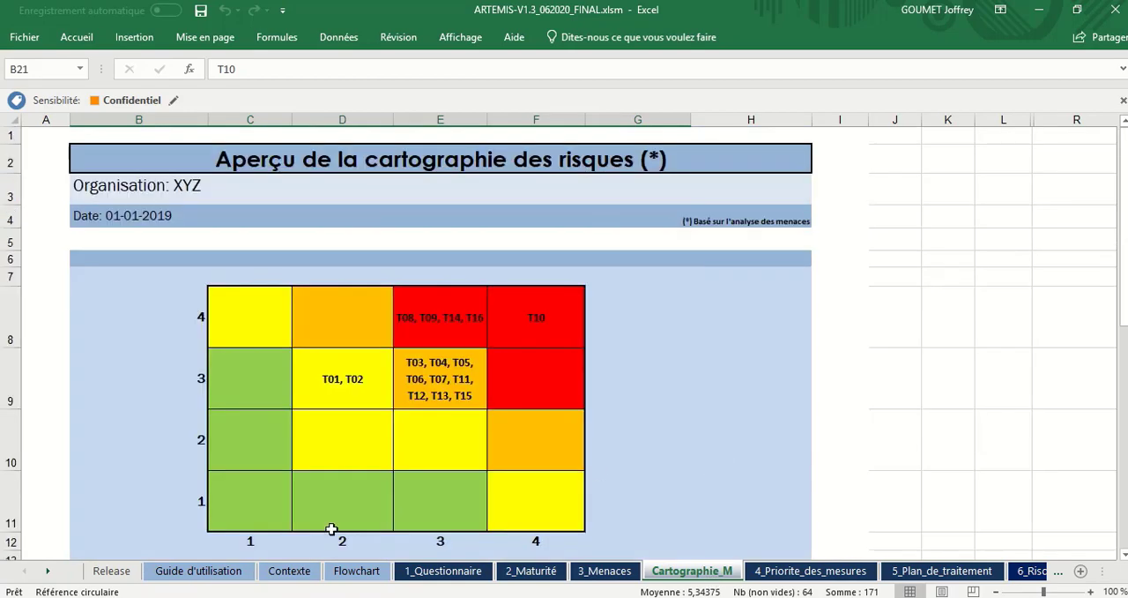
Step: Return to PIA_DACP, and examine the likelihood and impact matrix in Cartographie_PIA
click(49, 573)
click(49, 573)
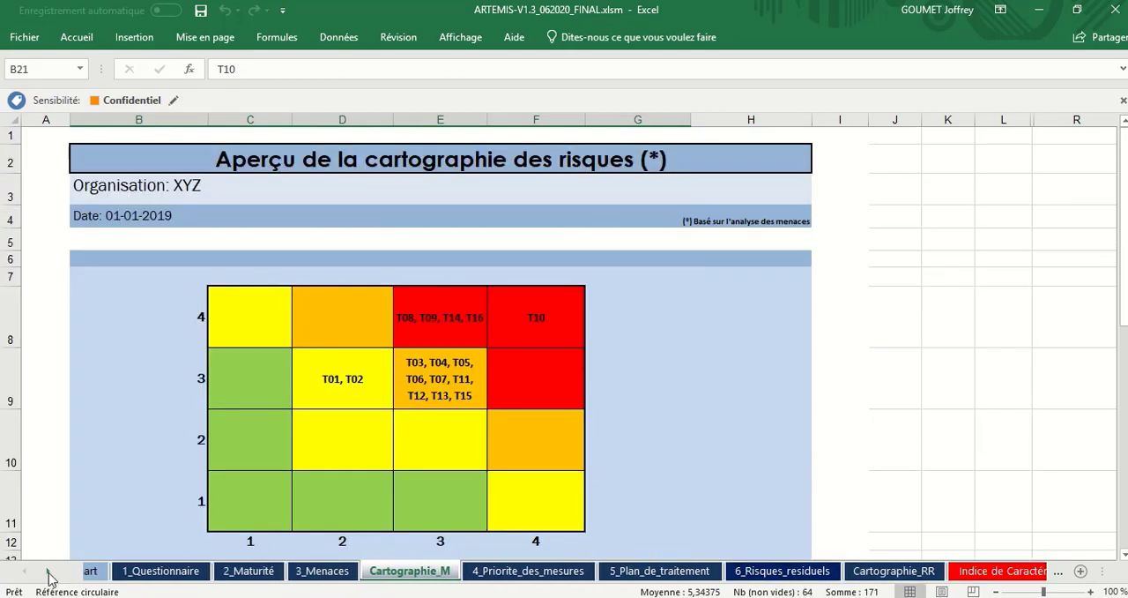
click(48, 573)
click(49, 573)
click(48, 573)
click(48, 573)
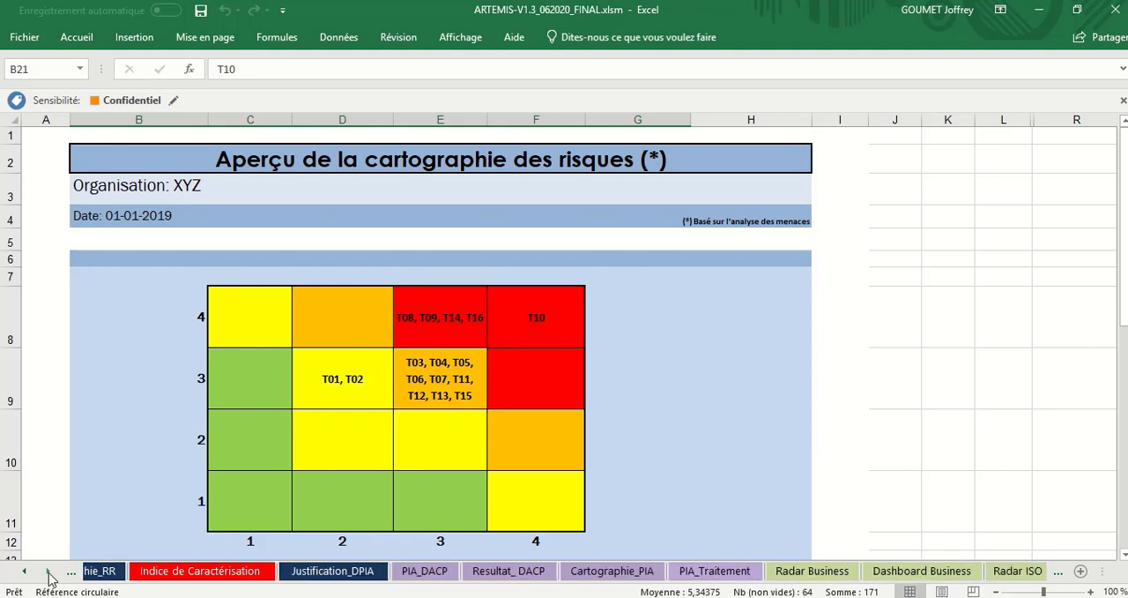
click(48, 573)
click(388, 571)
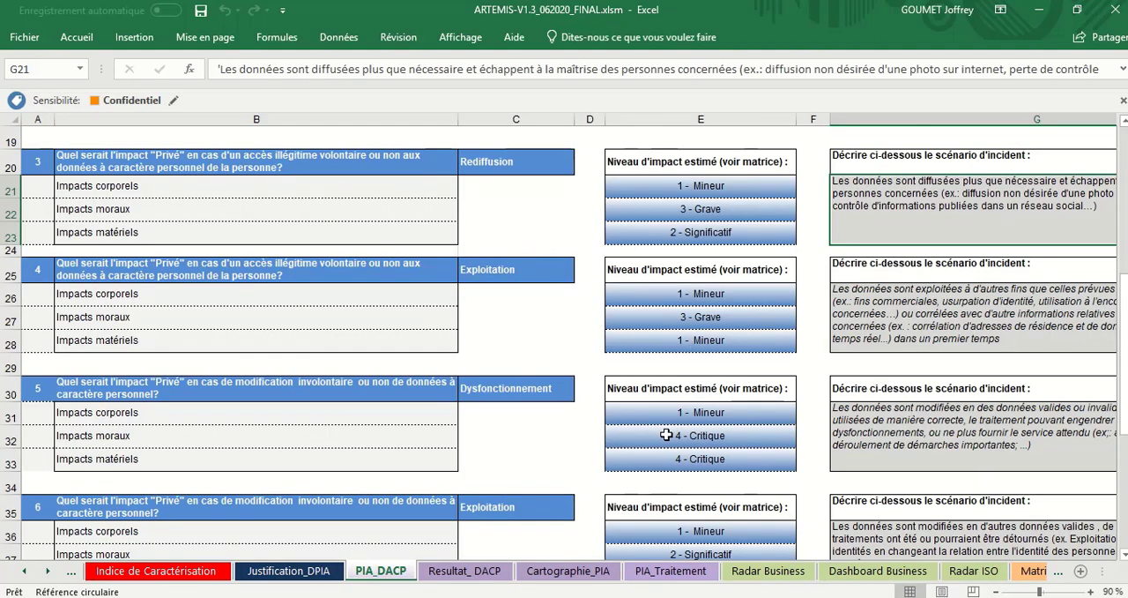
click(606, 575)
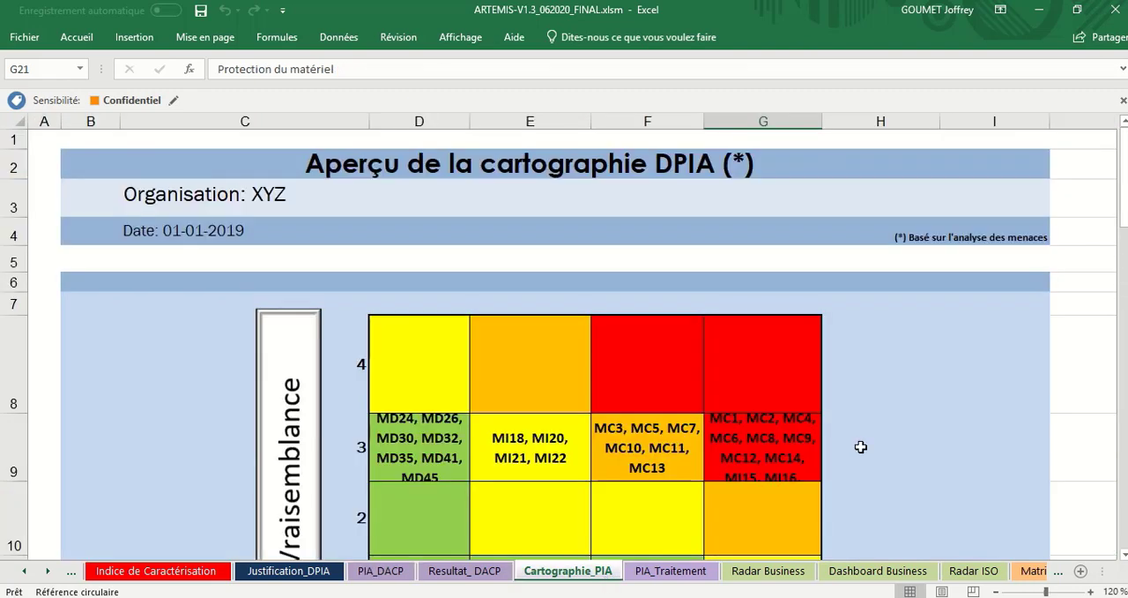
scroll(873, 446, down, 1)
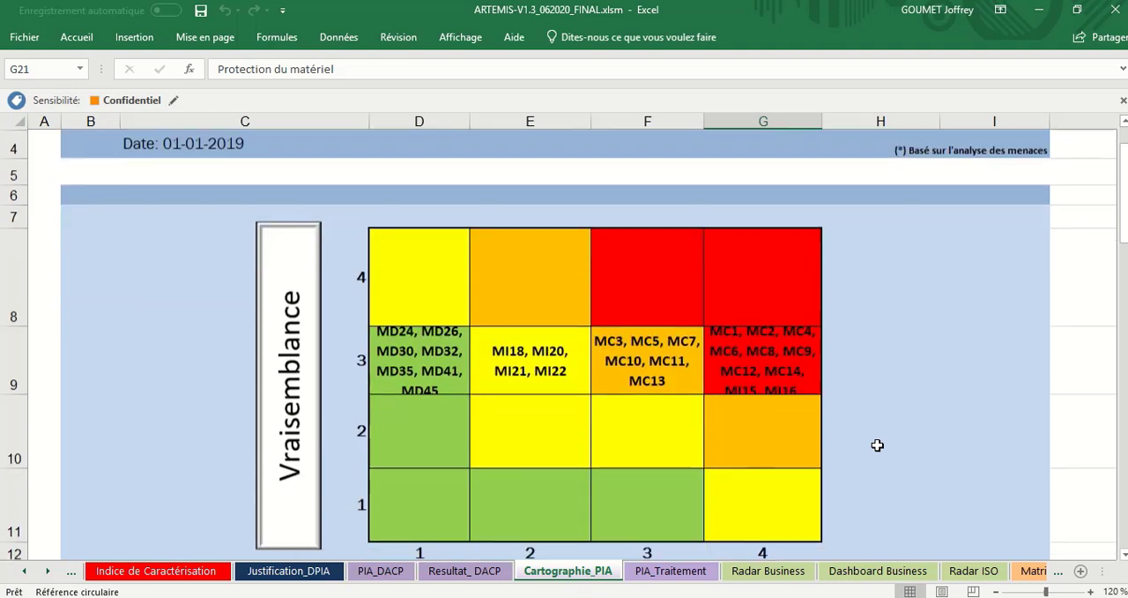
Step: Open the Matrice Impact sheet to view the business impact level definitions
click(47, 572)
click(47, 572)
click(47, 572)
click(47, 572)
click(47, 572)
click(47, 572)
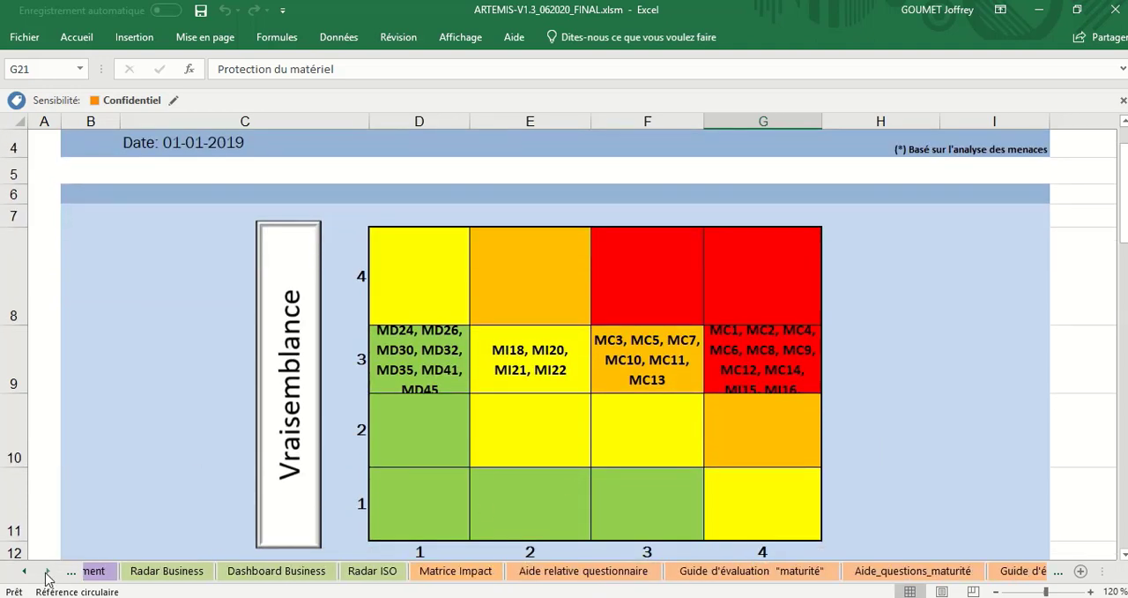
click(406, 572)
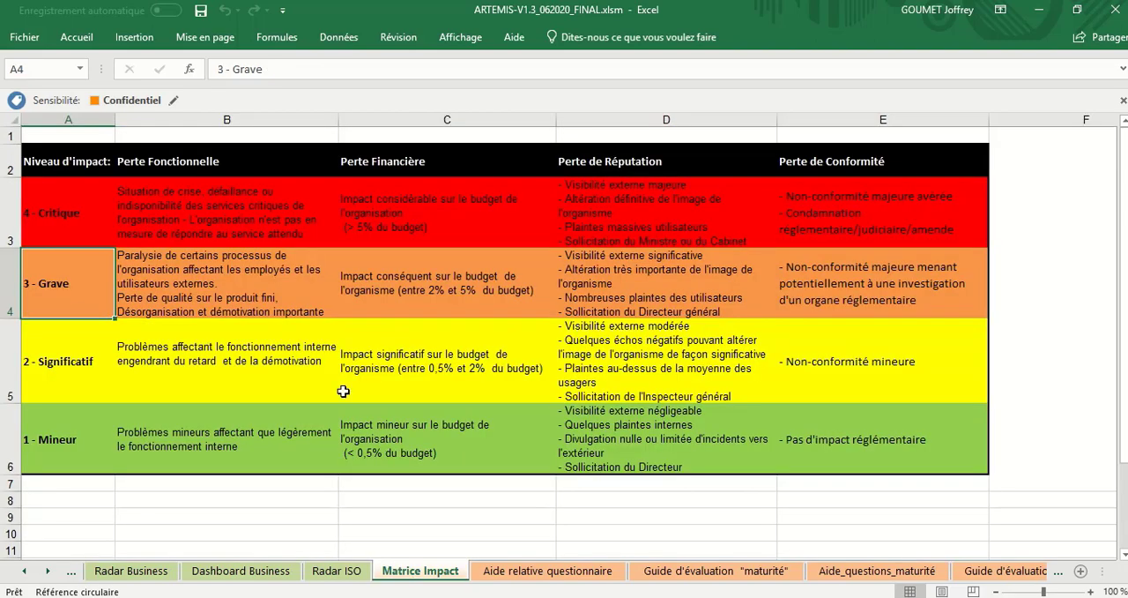
Step: Open the Matrice Impact PIA sheet to view the privacy impact level definitions
click(48, 572)
click(47, 572)
click(47, 572)
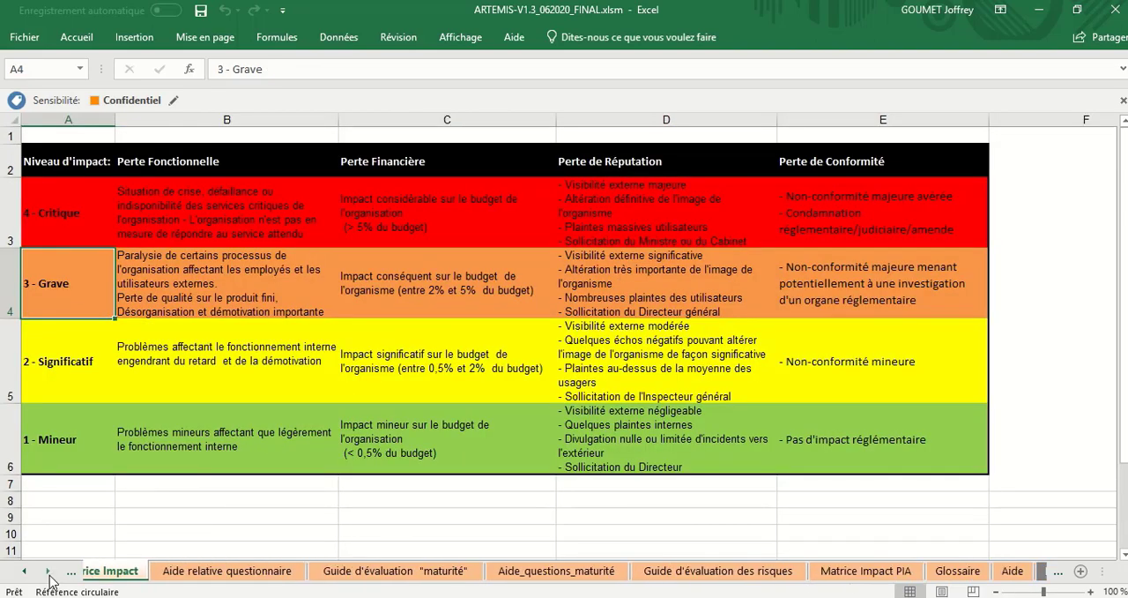
click(48, 573)
click(48, 572)
click(620, 568)
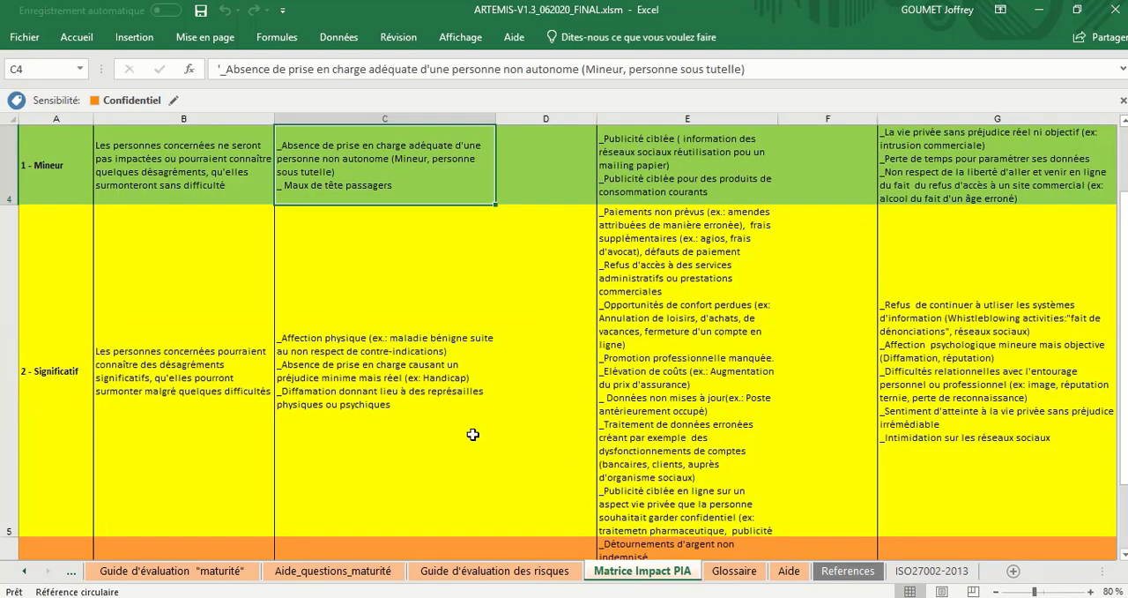
Step: Open the Flowchart sheet and examine the risk assessment process from START down to the action plan
click(27, 572)
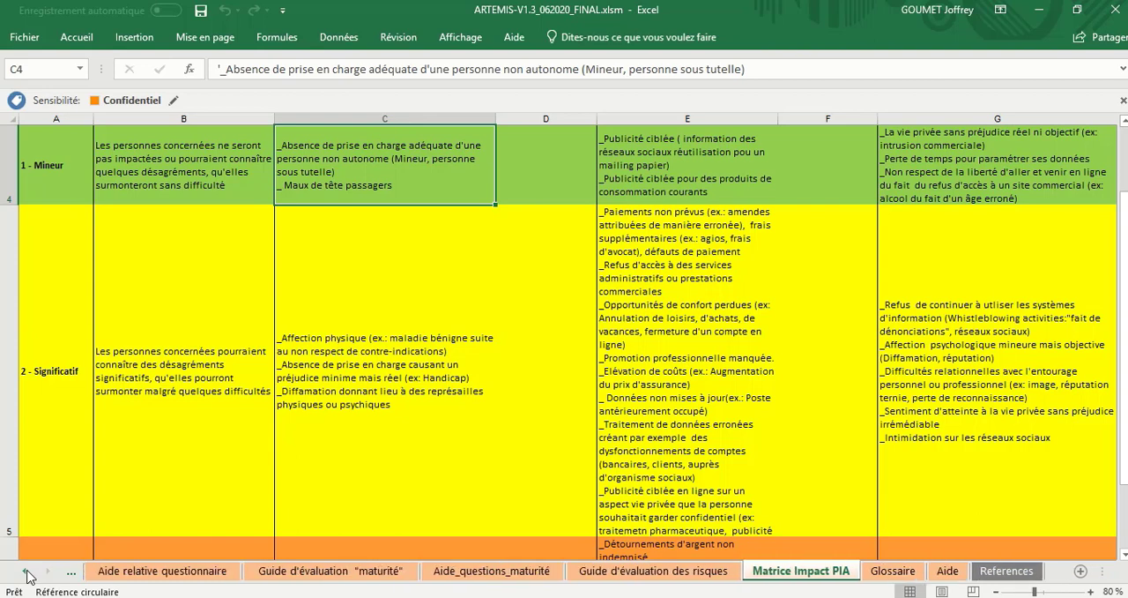
click(27, 572)
click(27, 572)
click(27, 572)
click(28, 572)
click(27, 572)
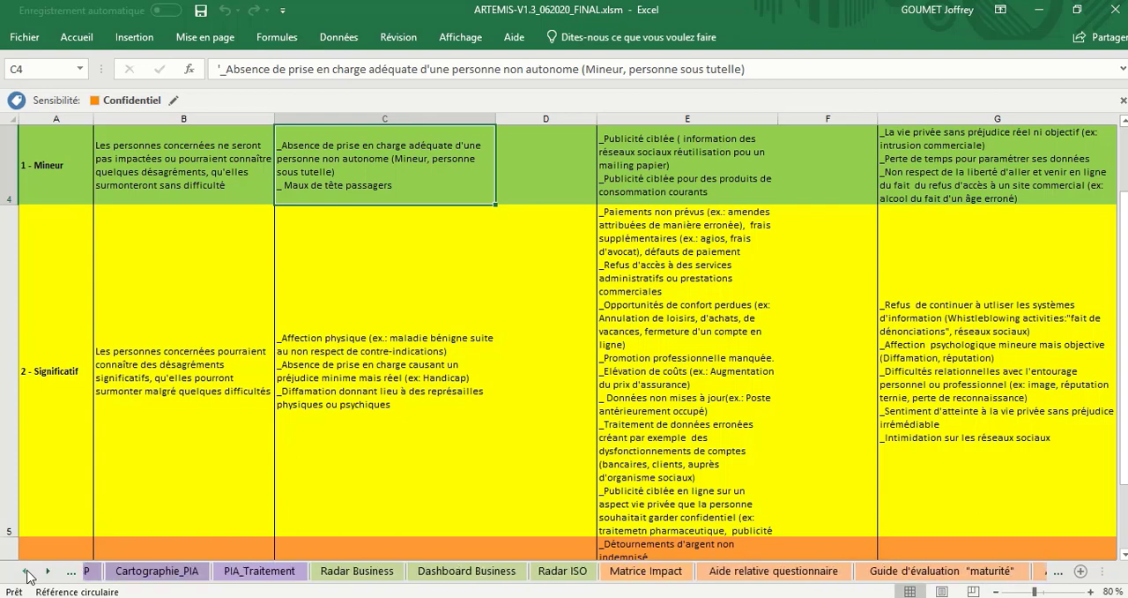
click(27, 572)
click(27, 572)
click(27, 572)
click(27, 573)
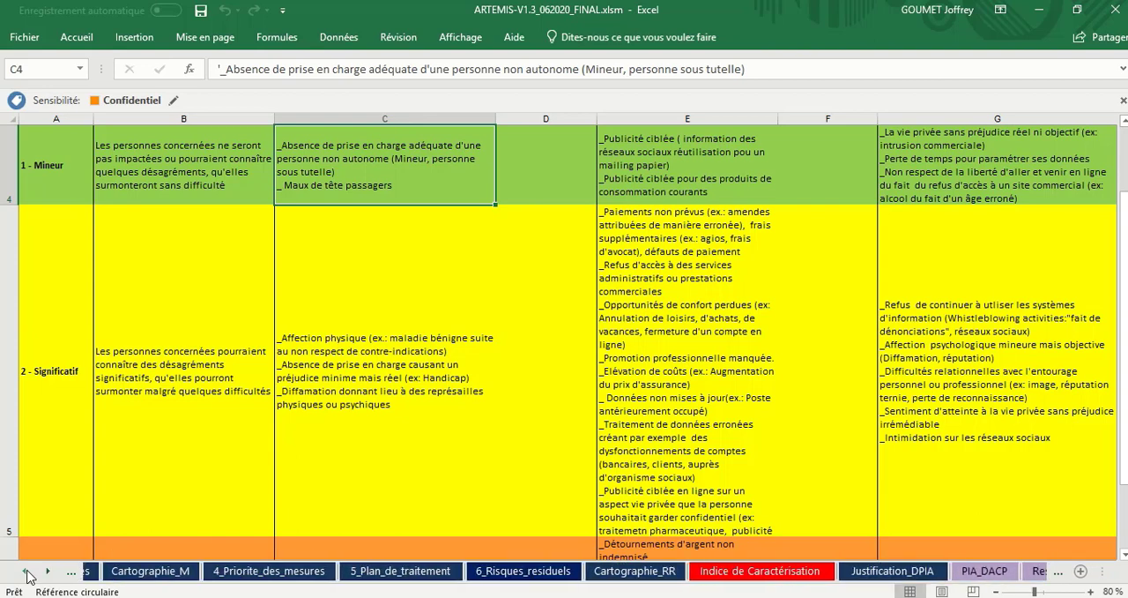
click(28, 573)
click(27, 573)
click(27, 573)
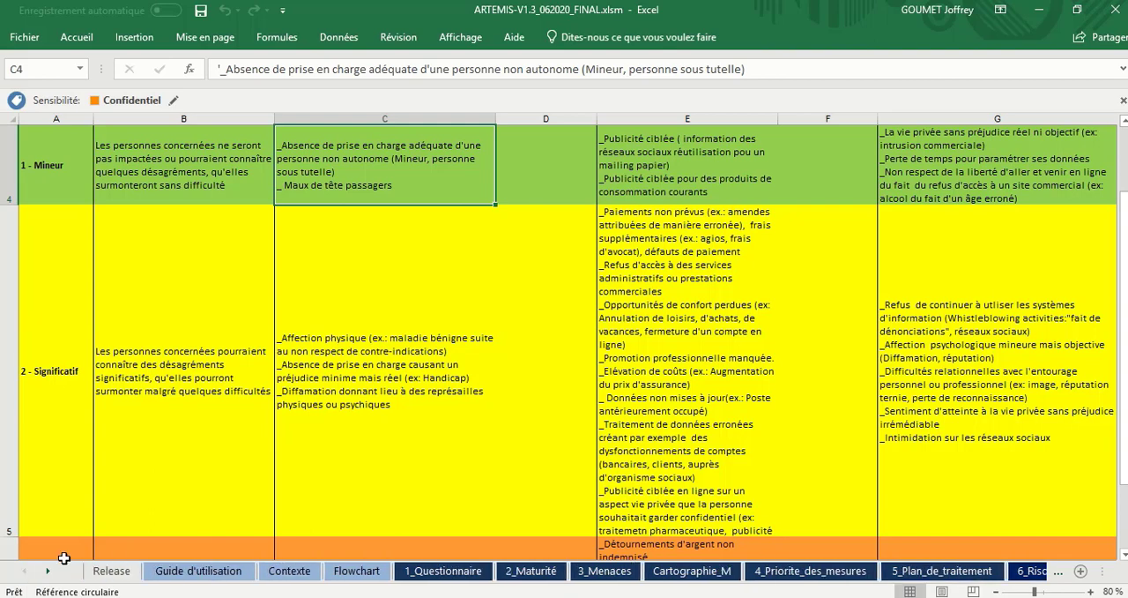
click(350, 570)
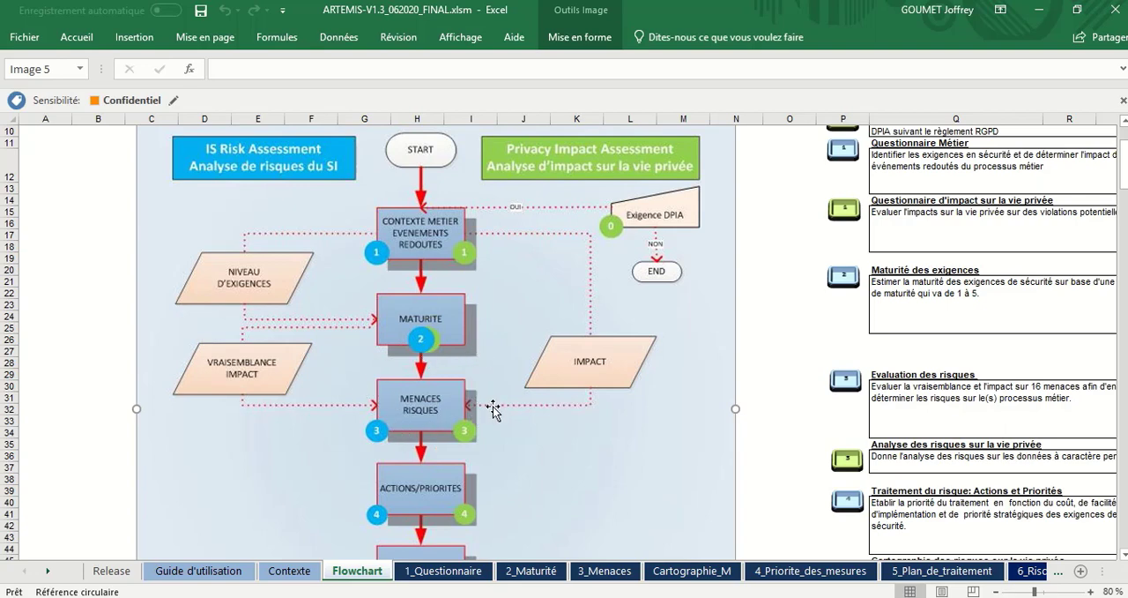
scroll(493, 410, down, 1)
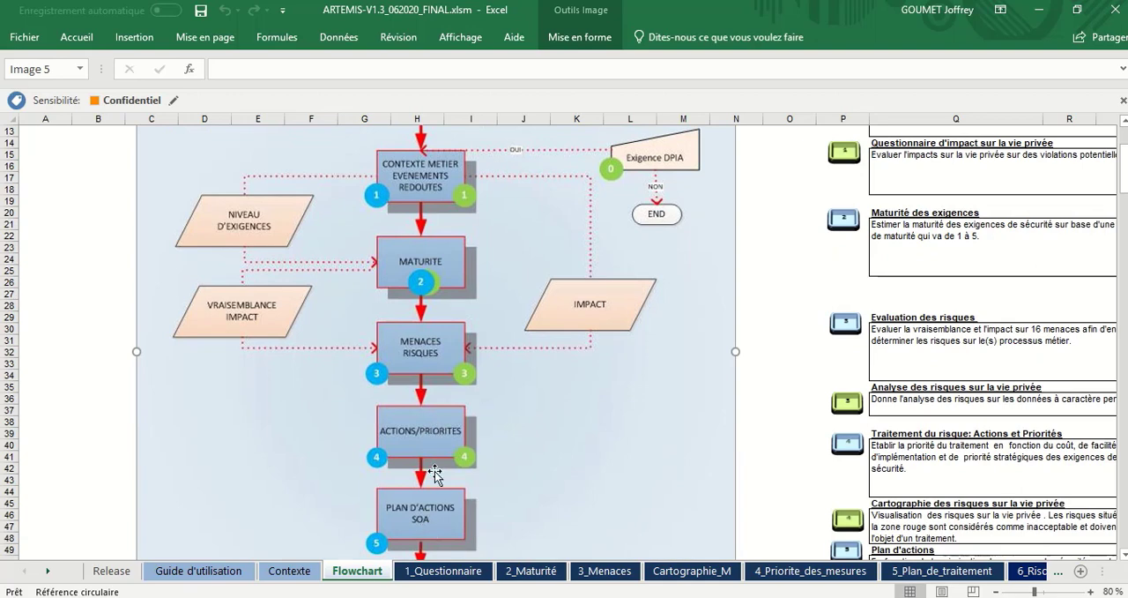
scroll(455, 496, down, 1)
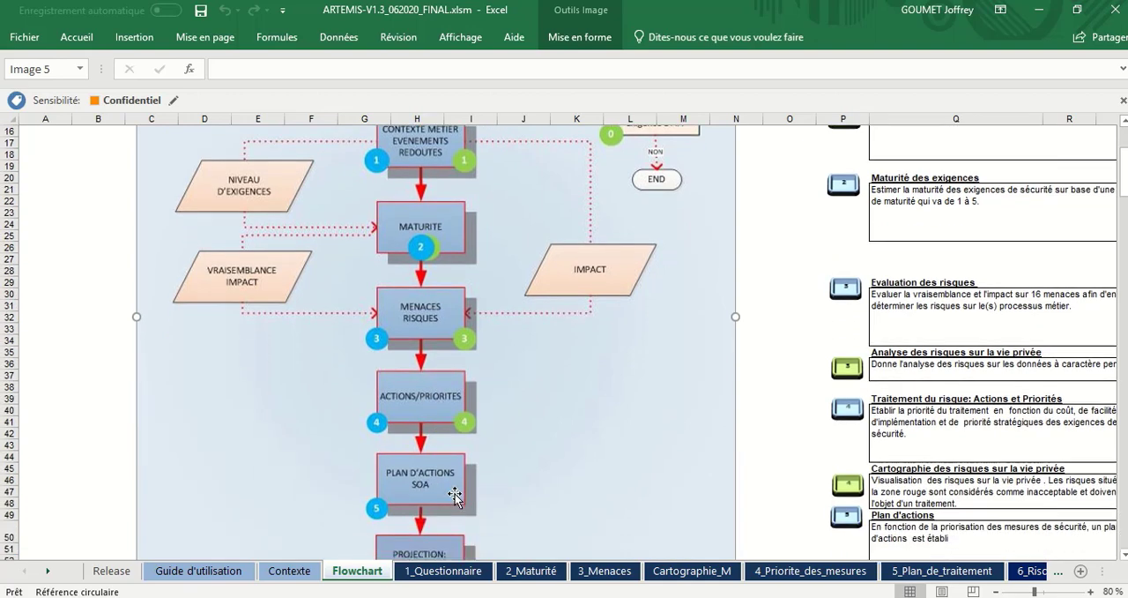
mouse_move(616, 22)
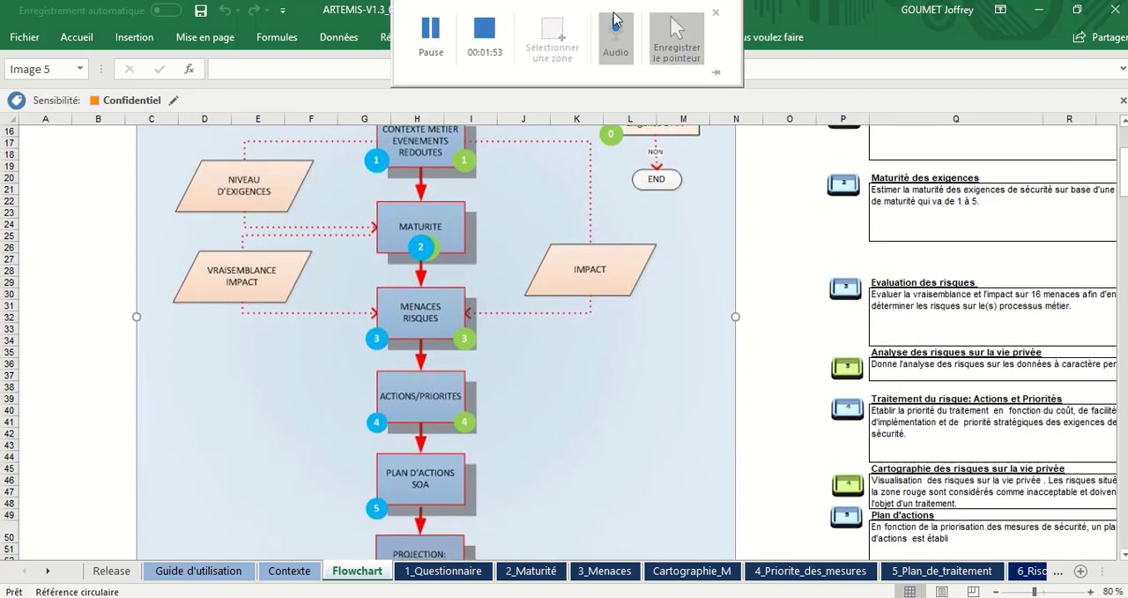